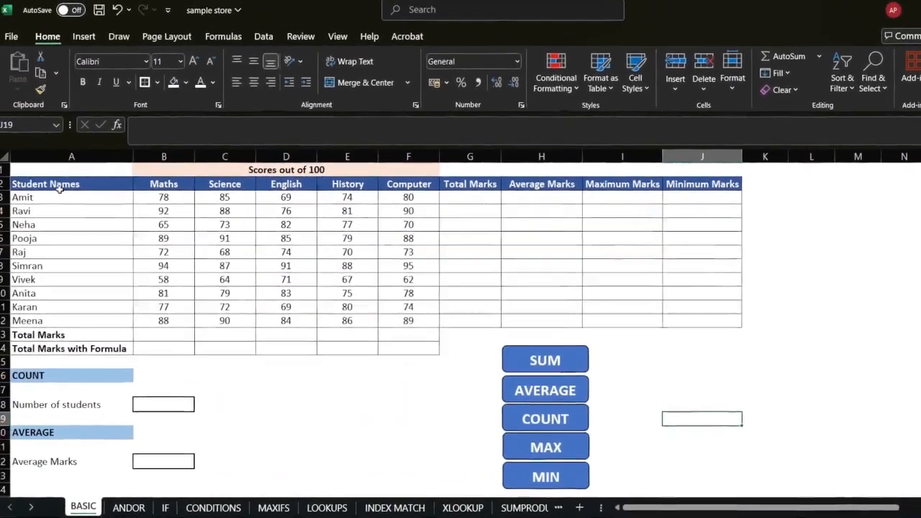
pyautogui.moveTo(59, 188); pyautogui.dragTo(72, 301)
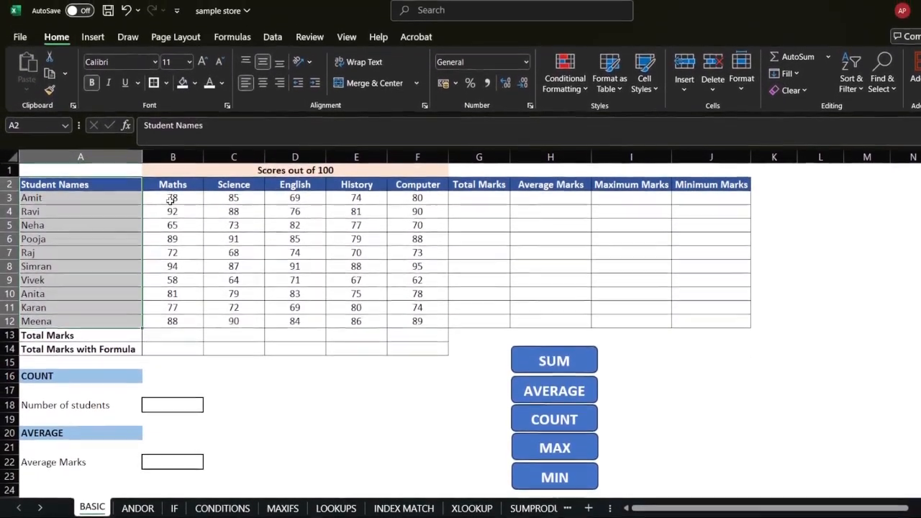
pyautogui.moveTo(171, 200); pyautogui.dragTo(417, 321)
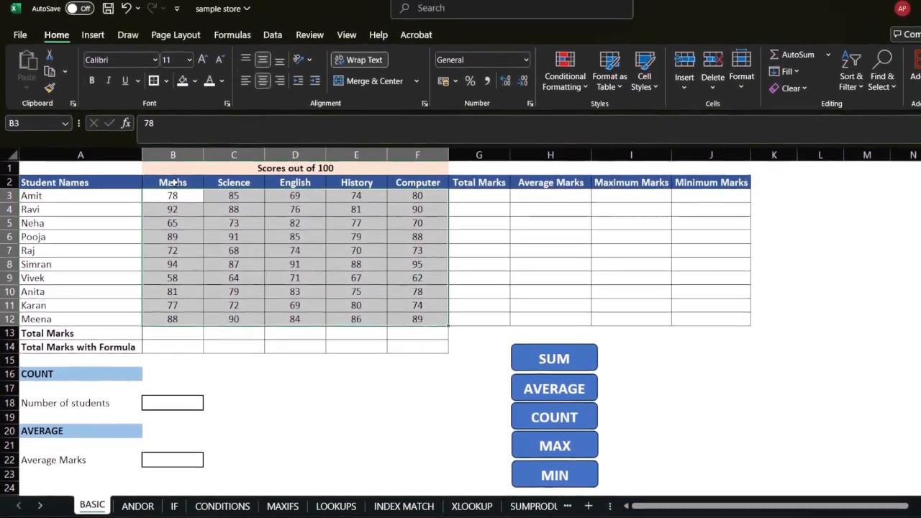
pyautogui.moveTo(173, 183); pyautogui.dragTo(407, 196)
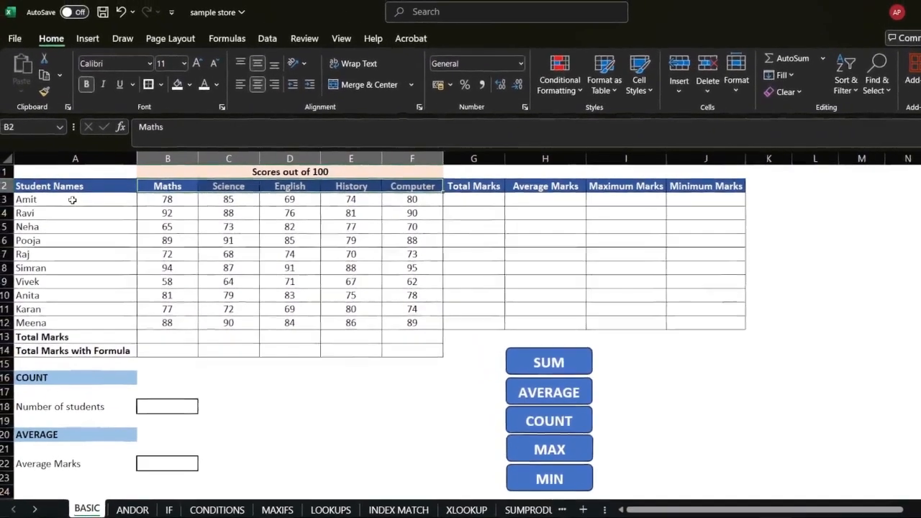
pyautogui.click(77, 203)
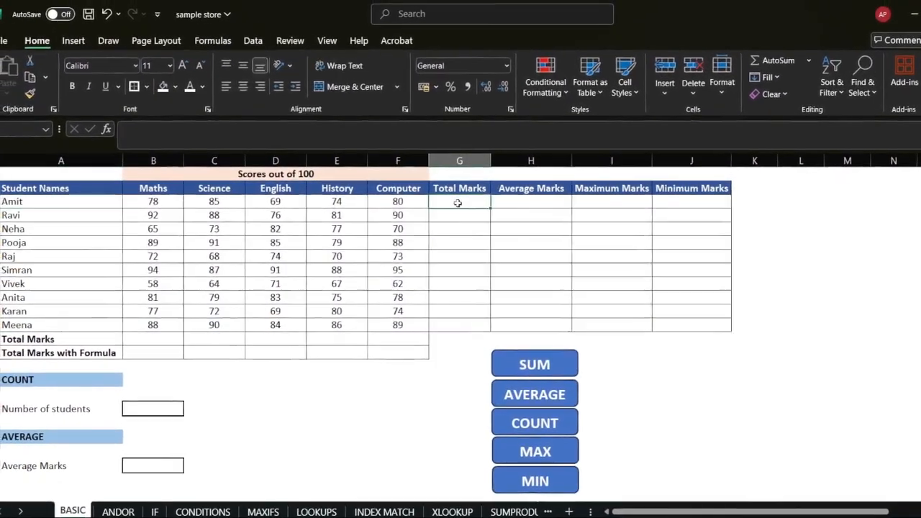
# - Calculate the first student's total marks in G3 with =SUM(B3:F3) and fill the formula down to G14
pyautogui.click(444, 193)
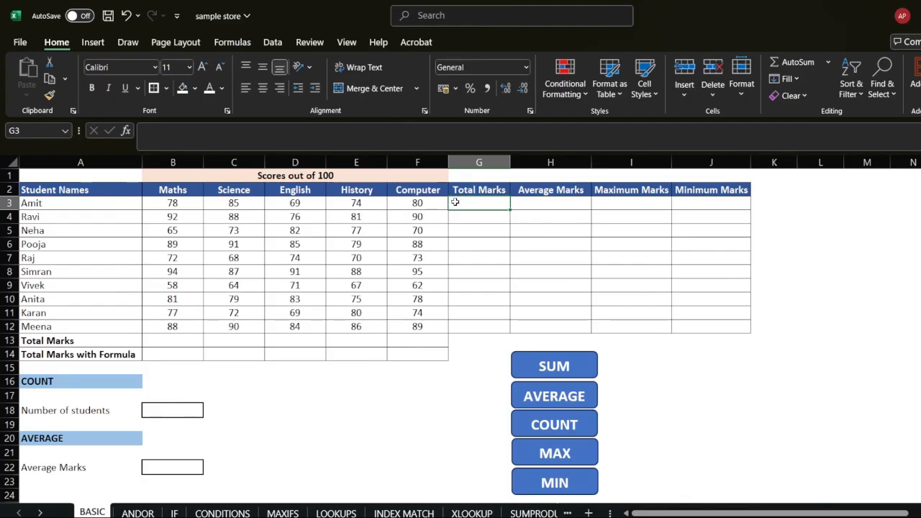
pyautogui.write('=S')
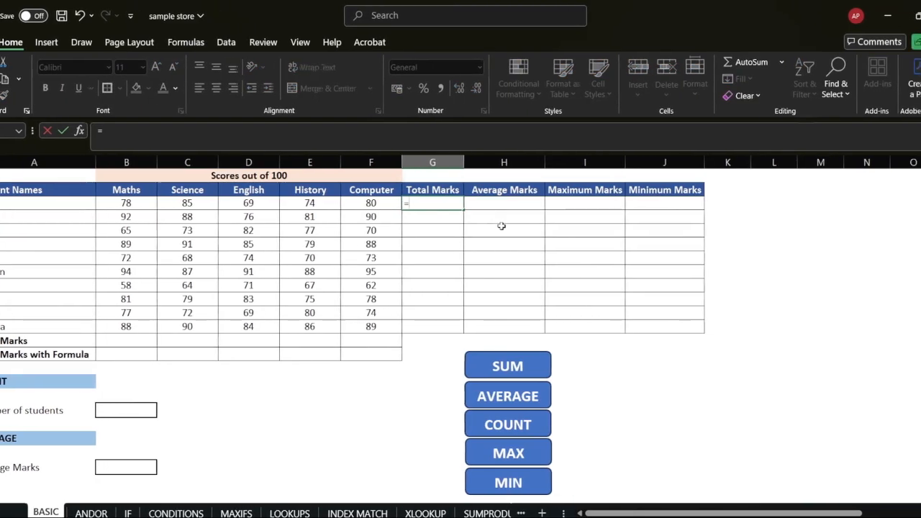
pyautogui.write('um')
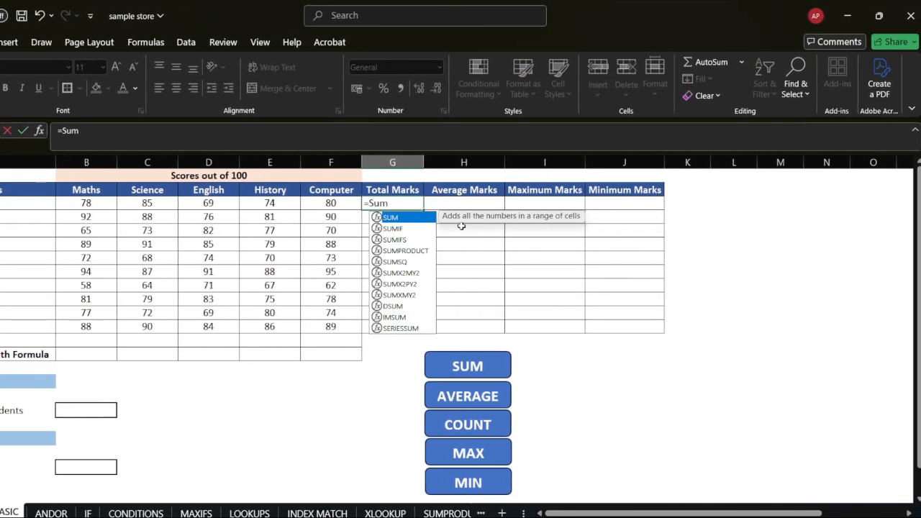
pyautogui.press('Tab')
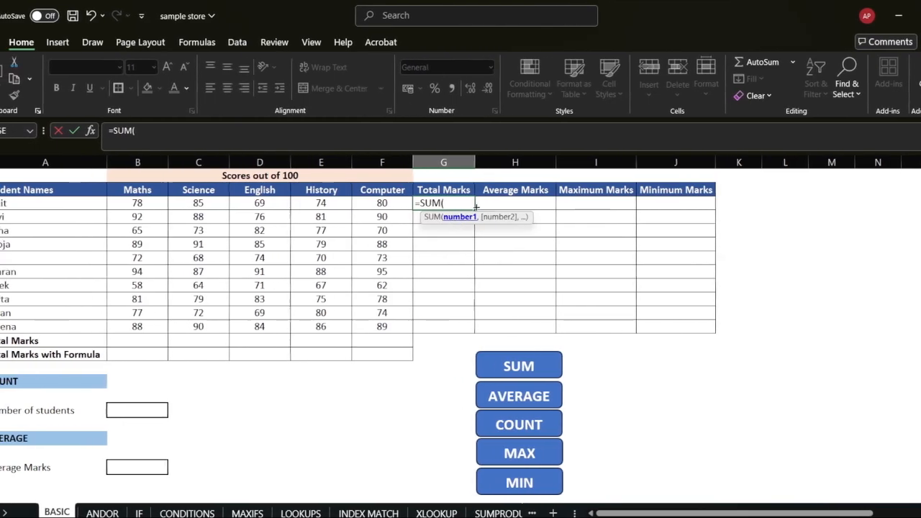
pyautogui.click(178, 205)
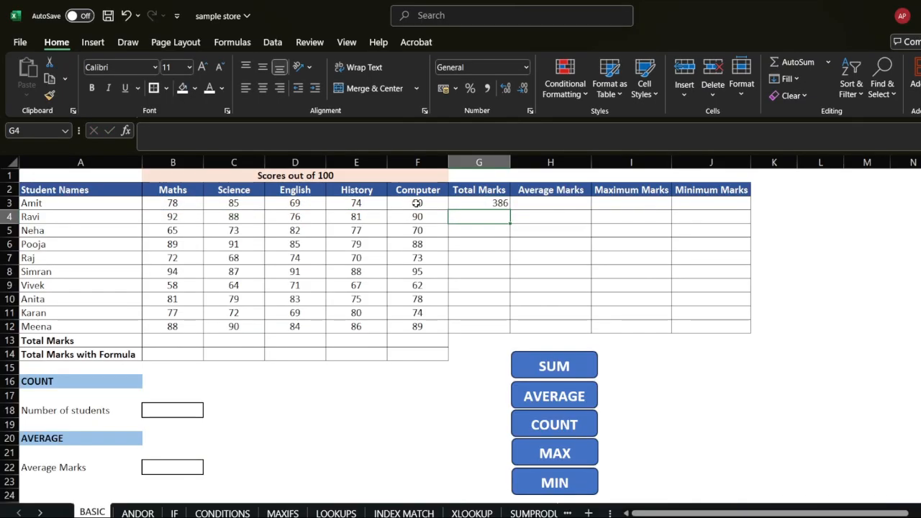
pyautogui.click(461, 203)
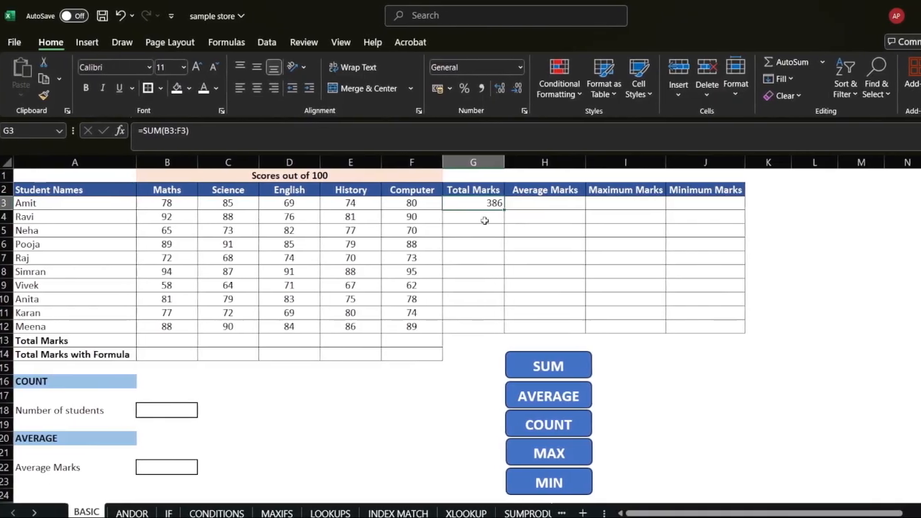
pyautogui.doubleClick(465, 212)
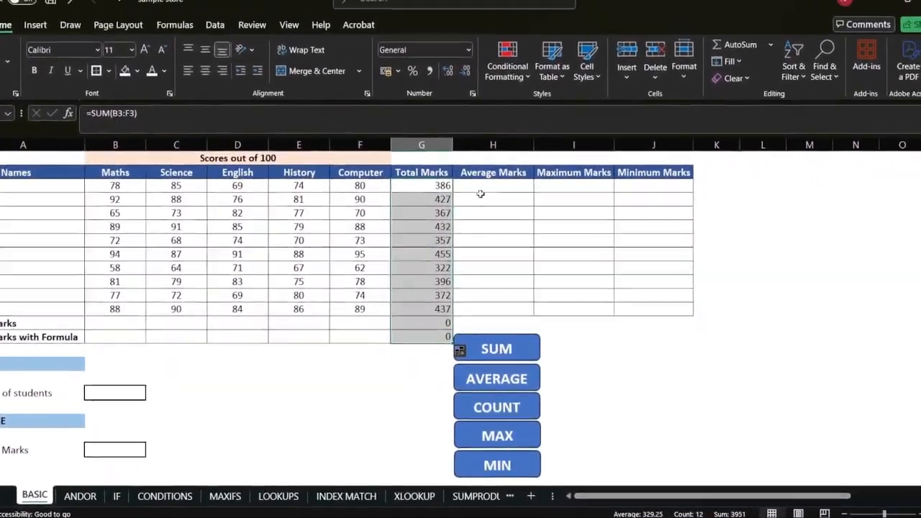
# - Calculate the first student's average marks in H3 with =AVERAGE(B3:F3) and fill the formula down to H12
pyautogui.click(522, 170)
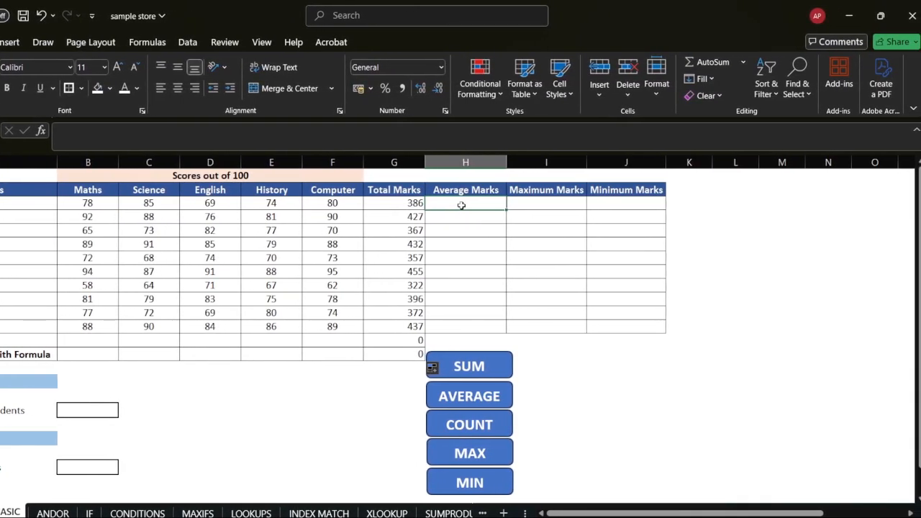
pyautogui.write('Aver')
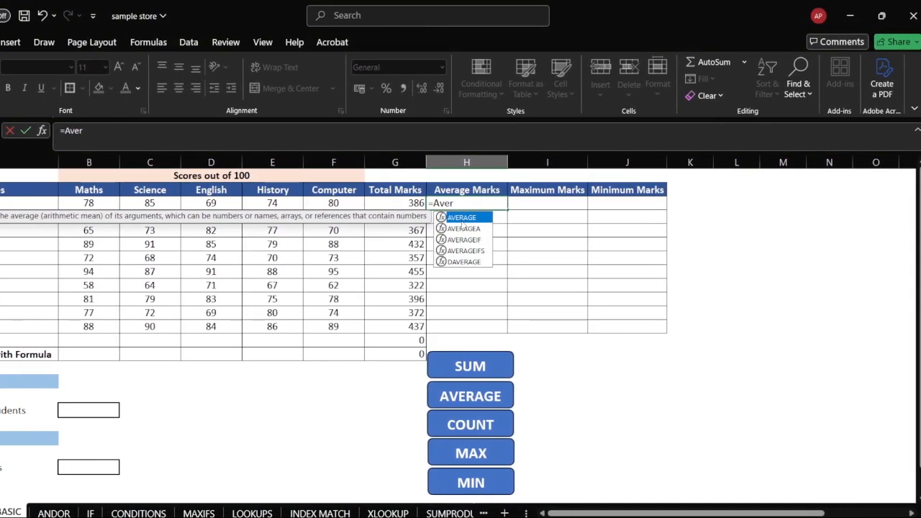
pyautogui.press('Tab')
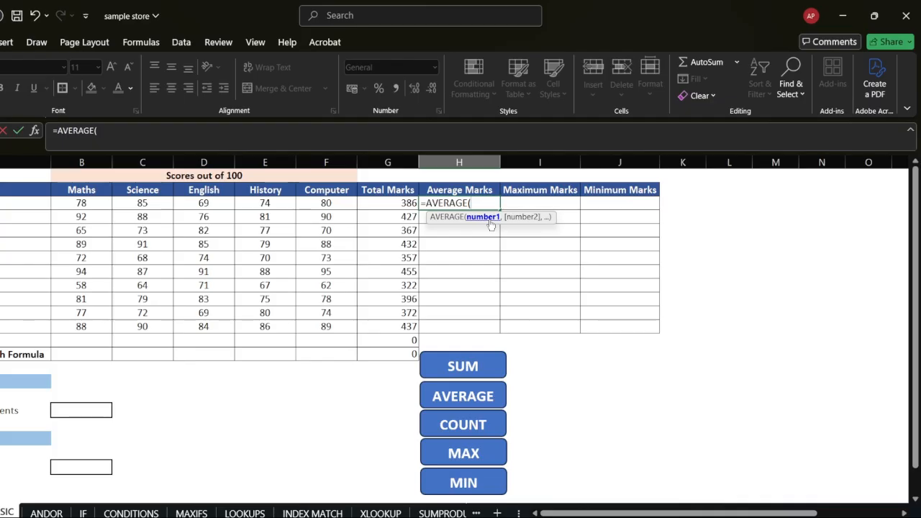
pyautogui.moveTo(81, 203); pyautogui.dragTo(137, 205)
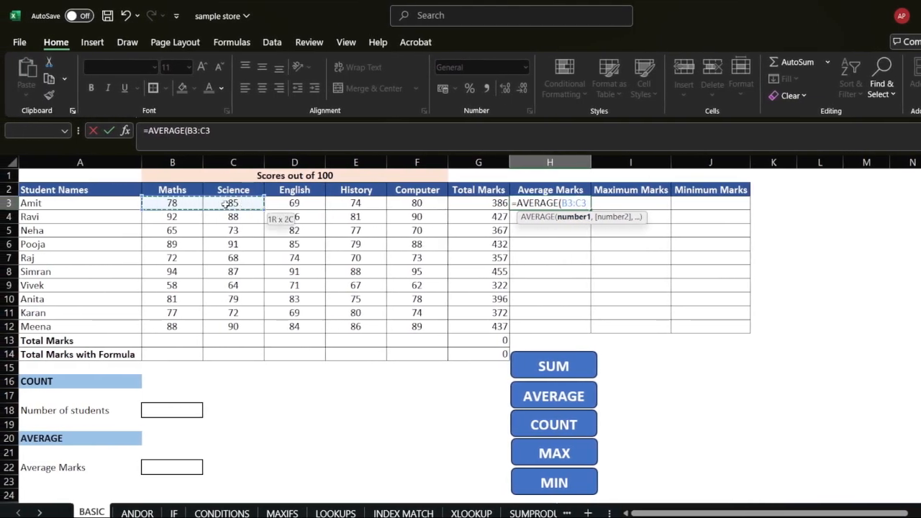
pyautogui.moveTo(226, 204); pyautogui.dragTo(409, 205)
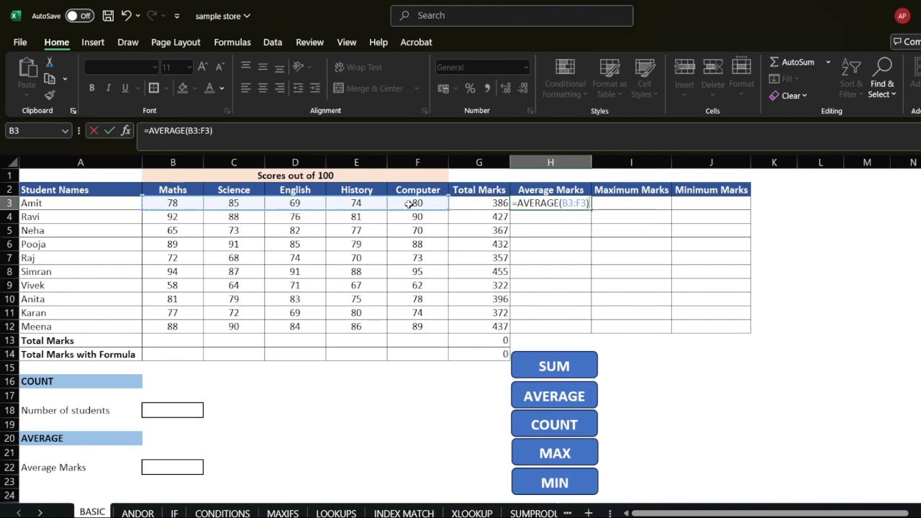
pyautogui.press('Return')
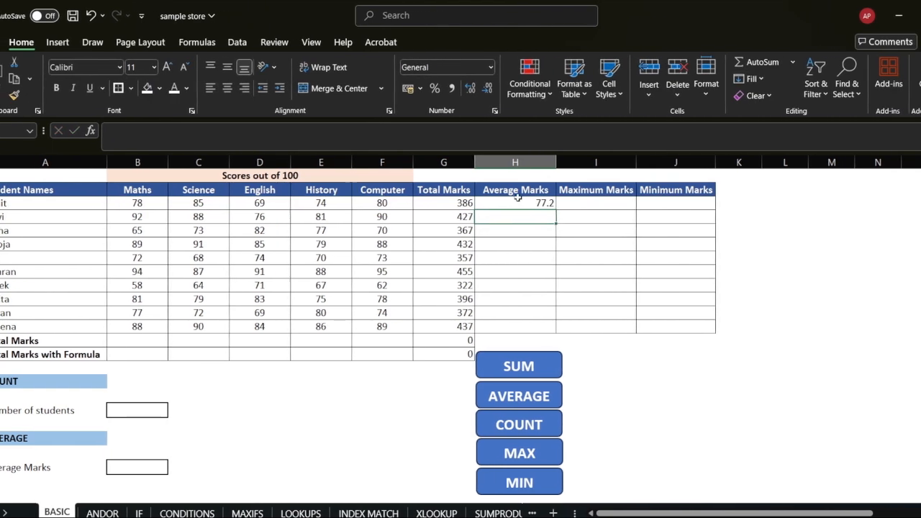
pyautogui.click(486, 202)
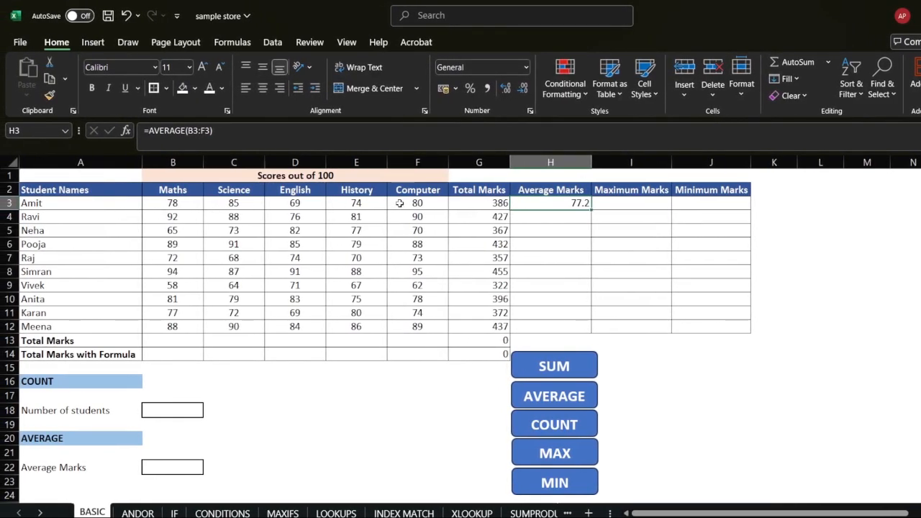
pyautogui.moveTo(591, 209); pyautogui.dragTo(593, 327)
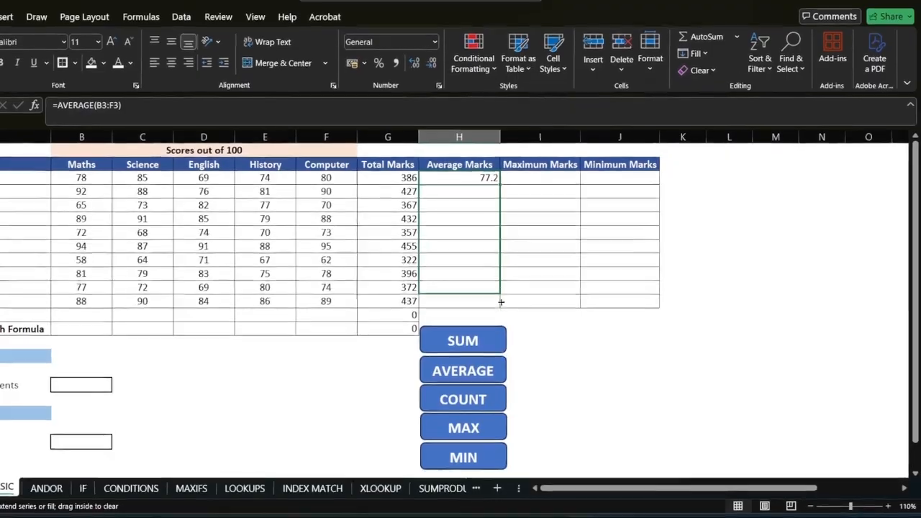
pyautogui.moveTo(501, 303); pyautogui.dragTo(502, 304)
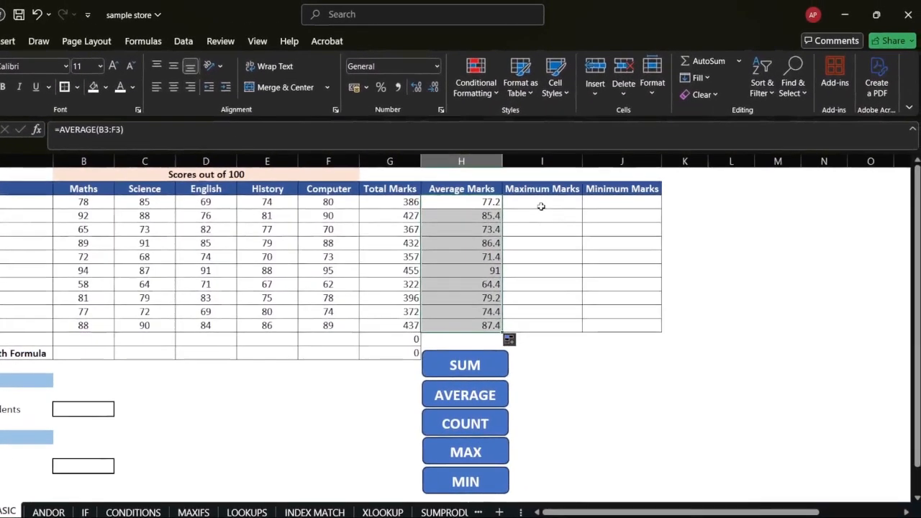
# - Find the first student's maximum marks in I3 with =MAX(B3:F3) and fill the formula down to I11
pyautogui.click(541, 206)
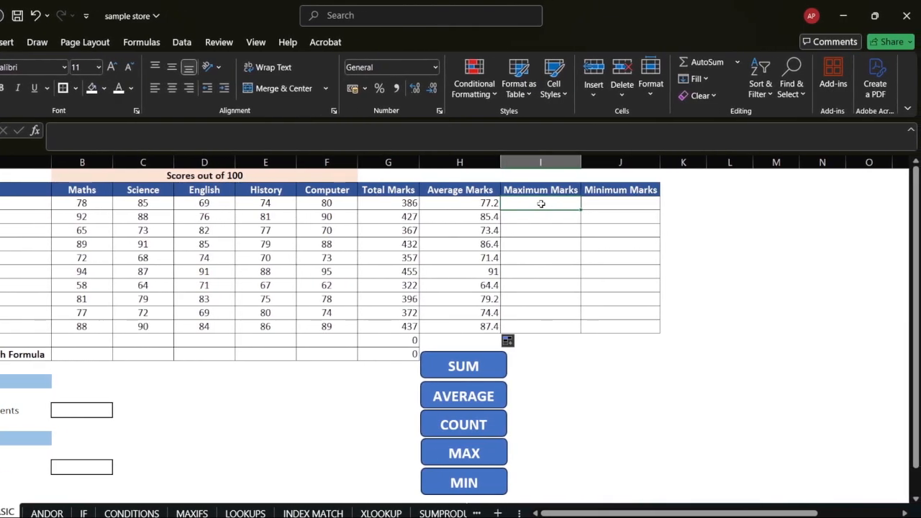
pyautogui.write('=')
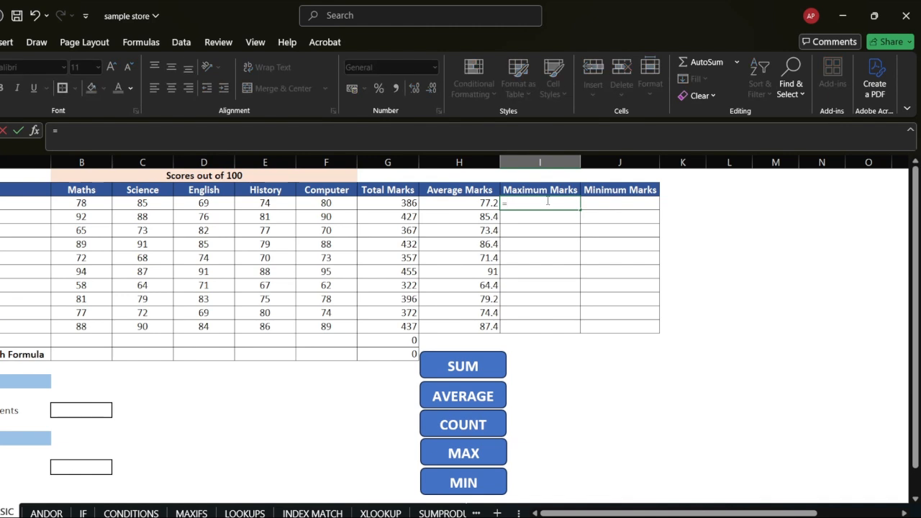
pyautogui.write('max')
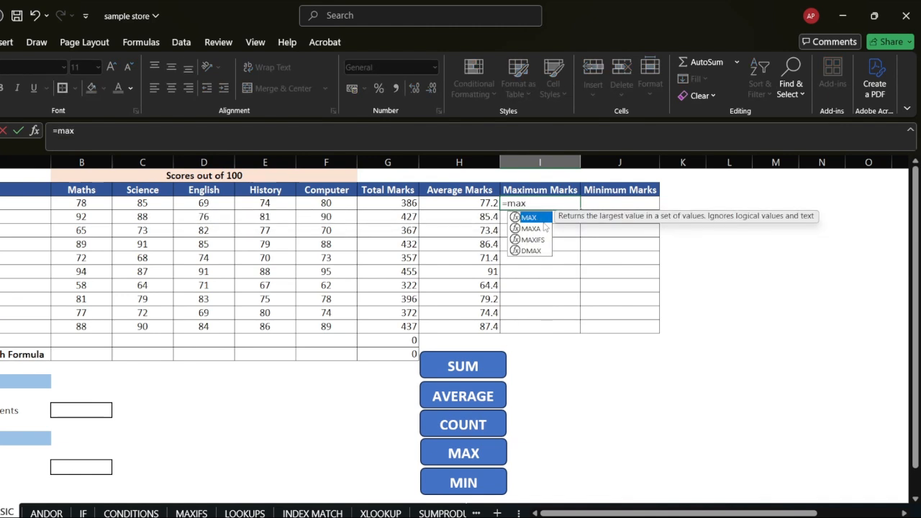
pyautogui.press('Tab')
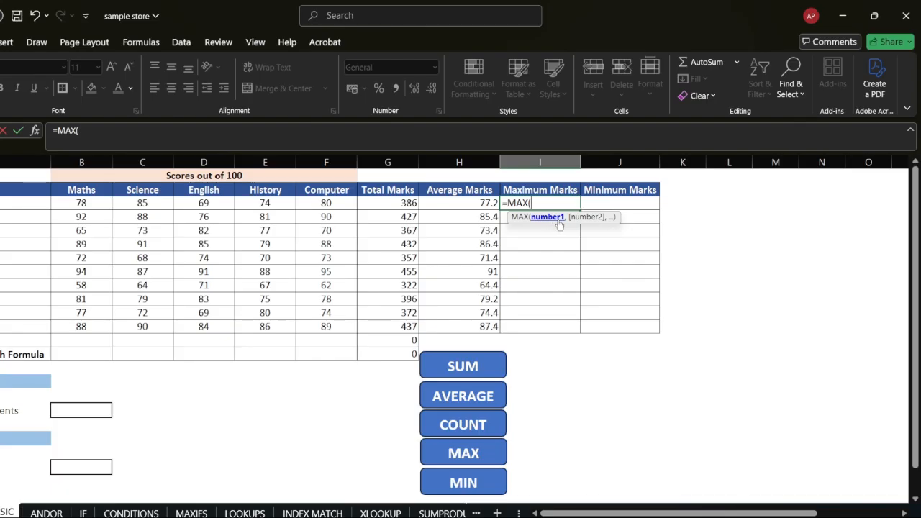
pyautogui.moveTo(173, 203); pyautogui.dragTo(414, 209)
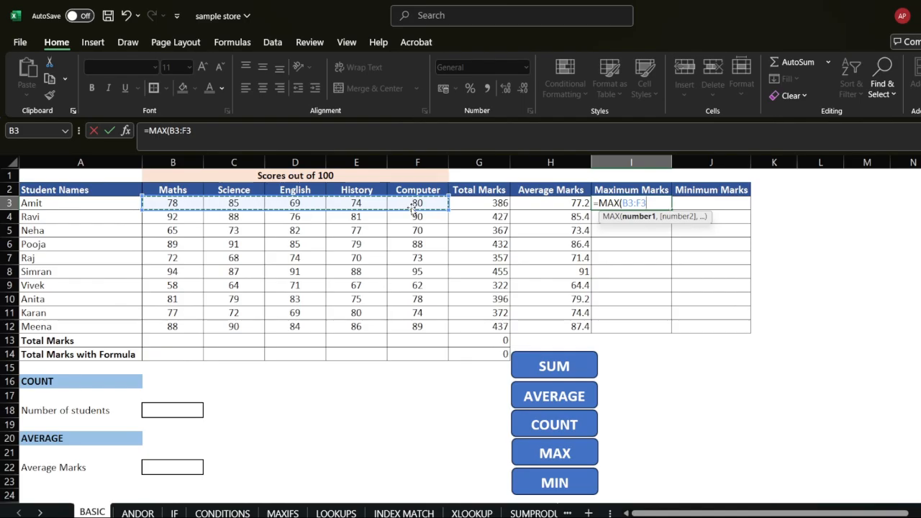
pyautogui.write(')')
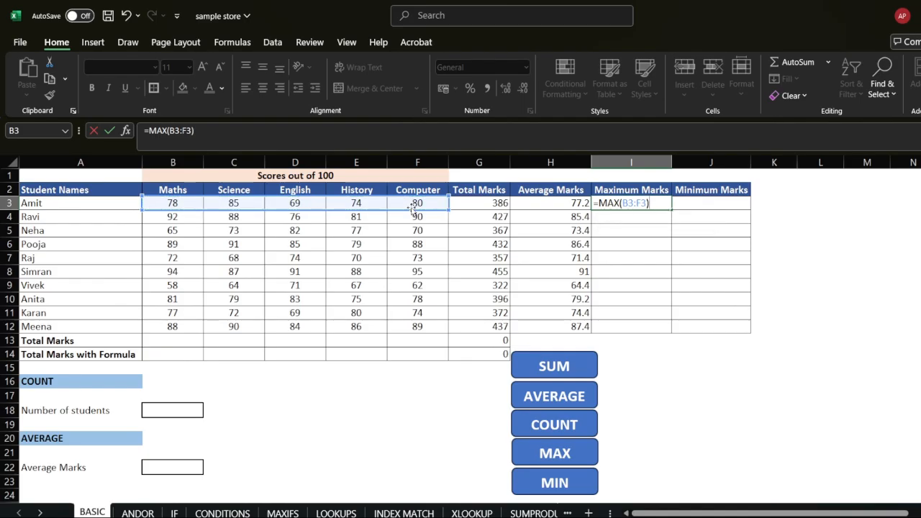
pyautogui.press('Return')
pyautogui.click(658, 203)
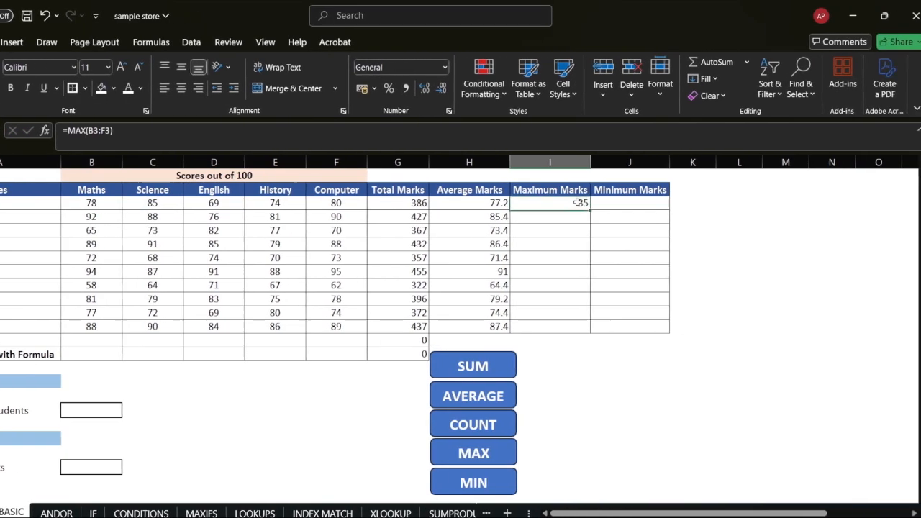
pyautogui.moveTo(582, 232); pyautogui.dragTo(580, 315)
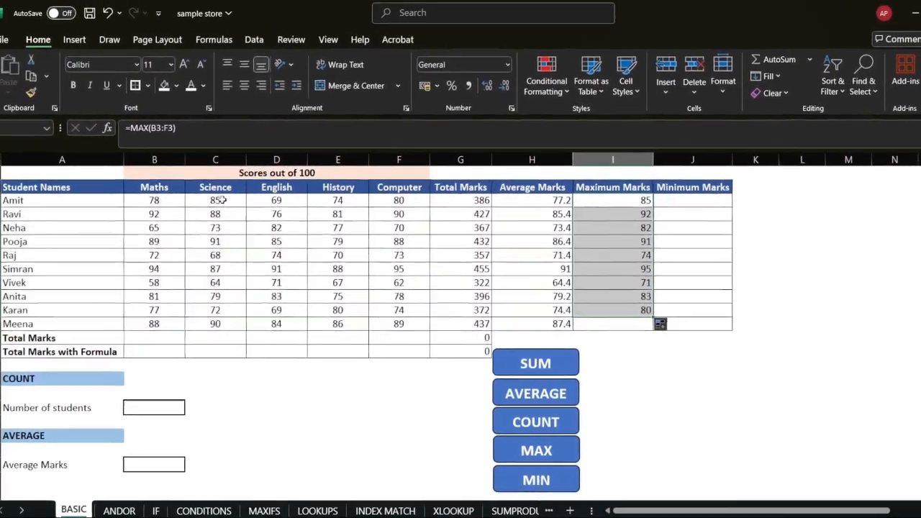
# - Highlight the first student's Science score in C3 with a light gold fill colour
pyautogui.click(219, 201)
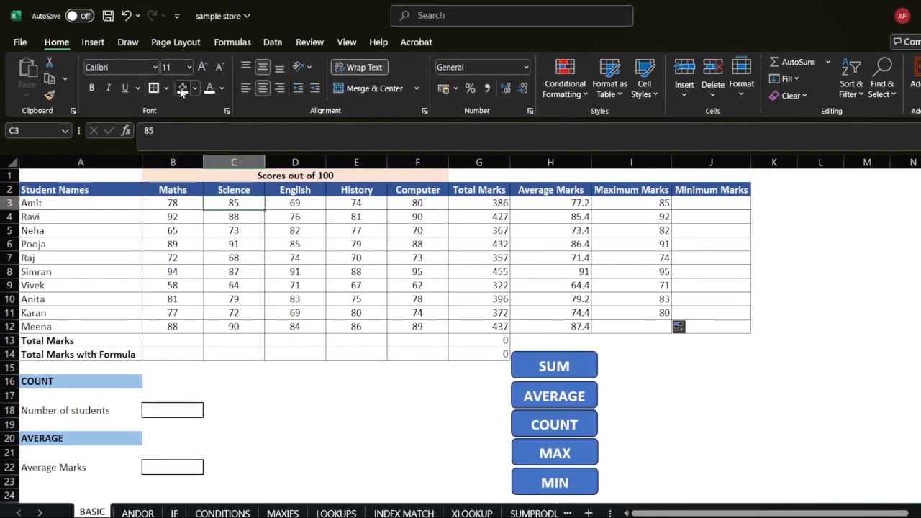
pyautogui.click(196, 91)
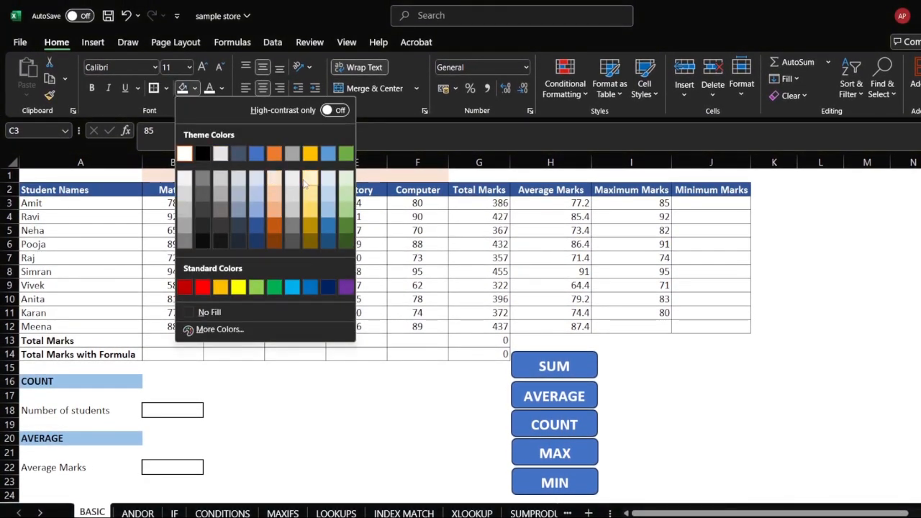
pyautogui.click(310, 173)
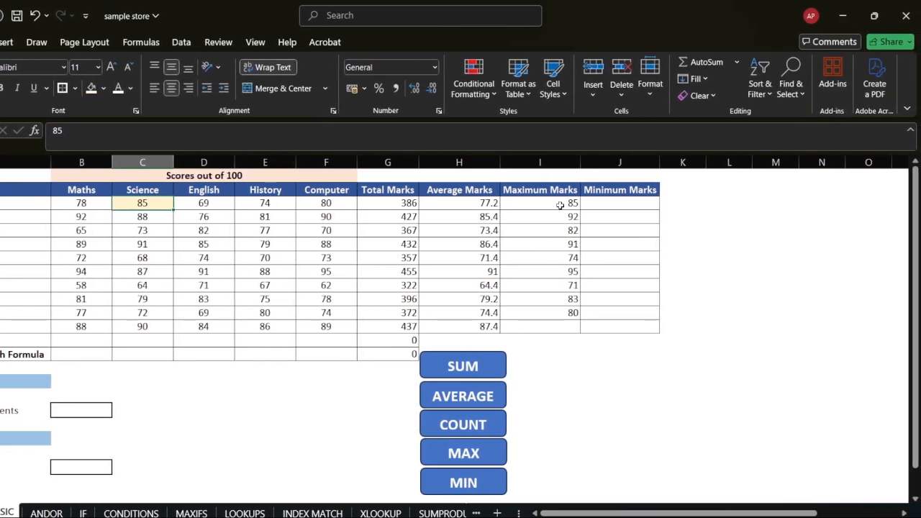
# - Calculate the first student's minimum marks in J3 with =MIN(B3:F3)
pyautogui.click(593, 203)
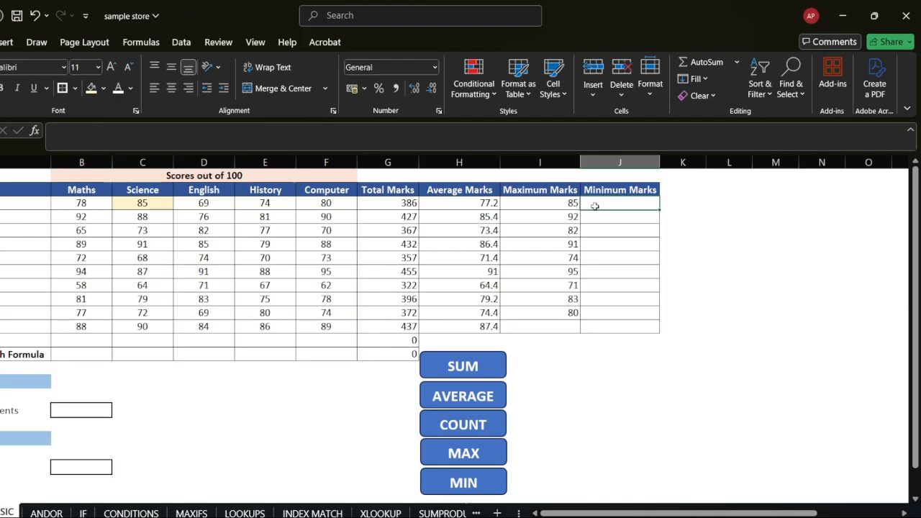
pyautogui.write('=min')
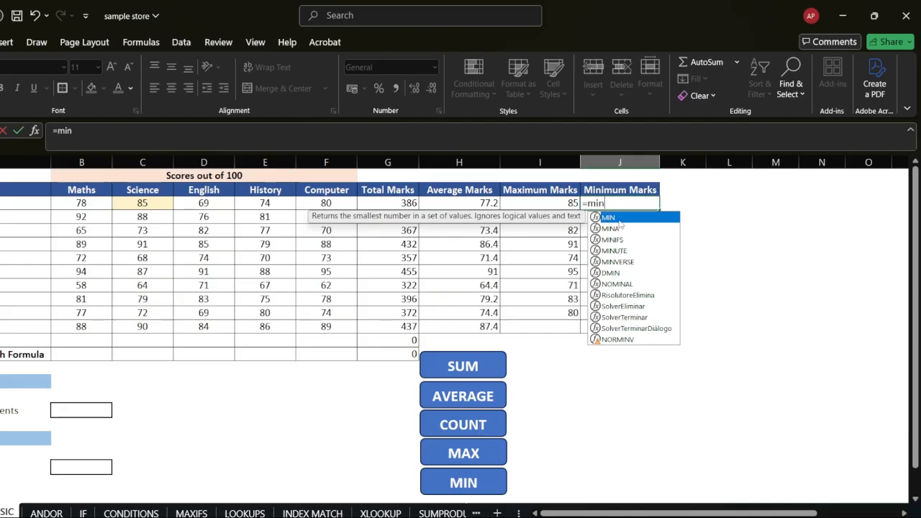
pyautogui.press('Tab')
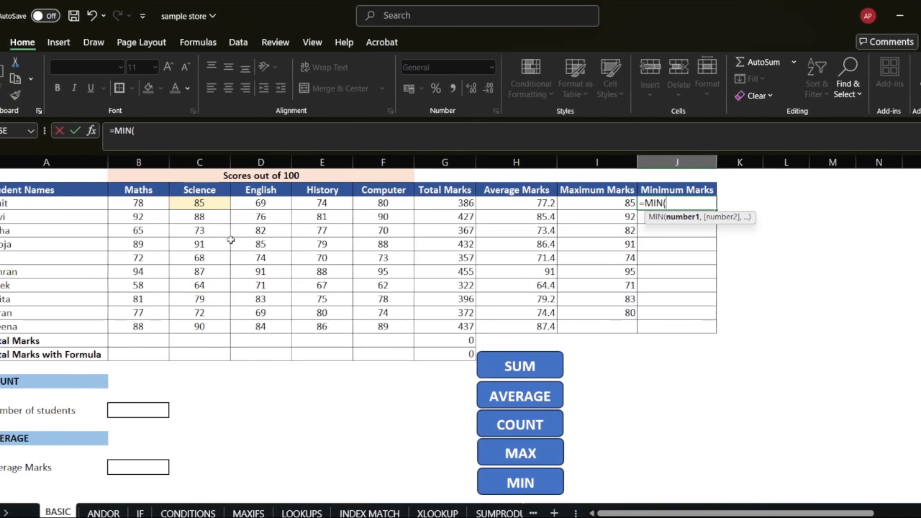
pyautogui.moveTo(173, 203); pyautogui.dragTo(407, 203)
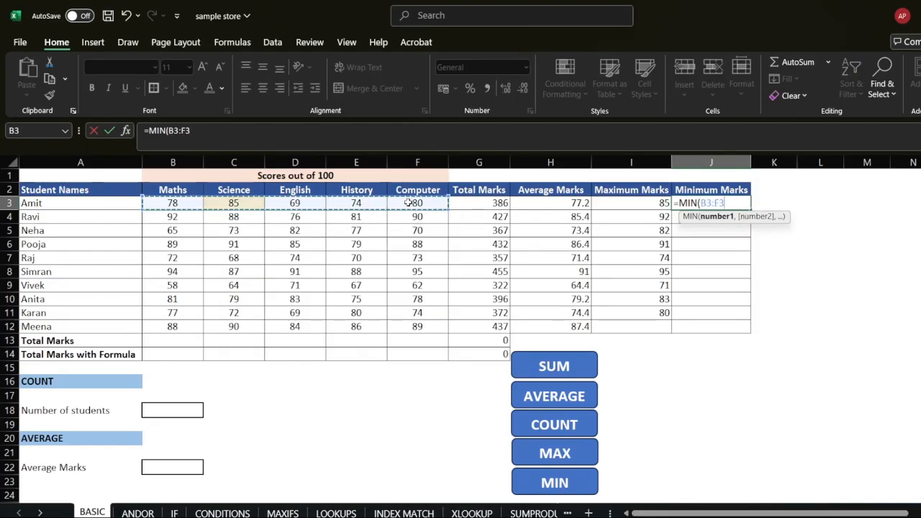
pyautogui.press('Return')
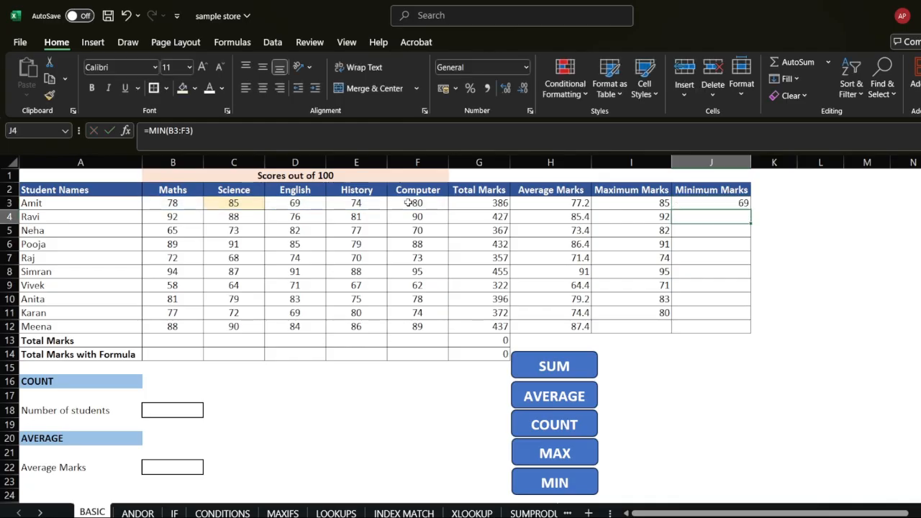
# - Fill the minimum marks formula from J3 down the column to J11
pyautogui.click(303, 205)
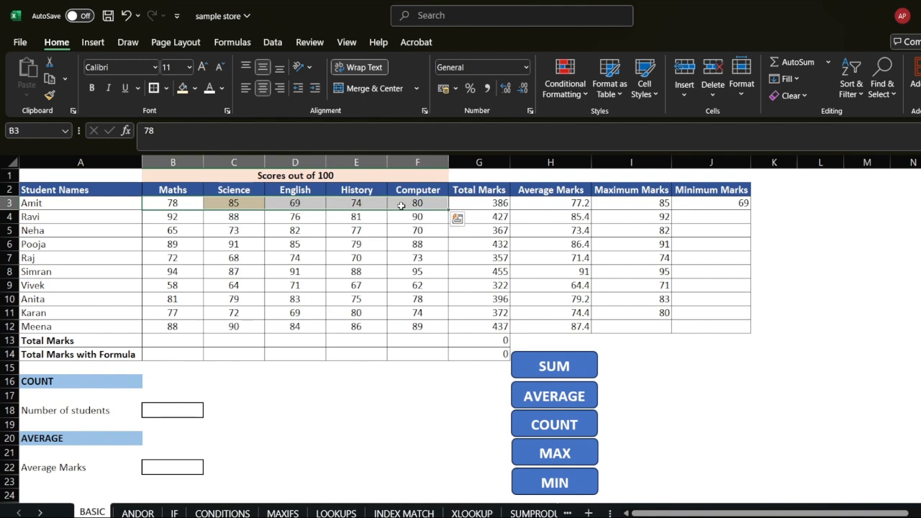
pyautogui.click(741, 205)
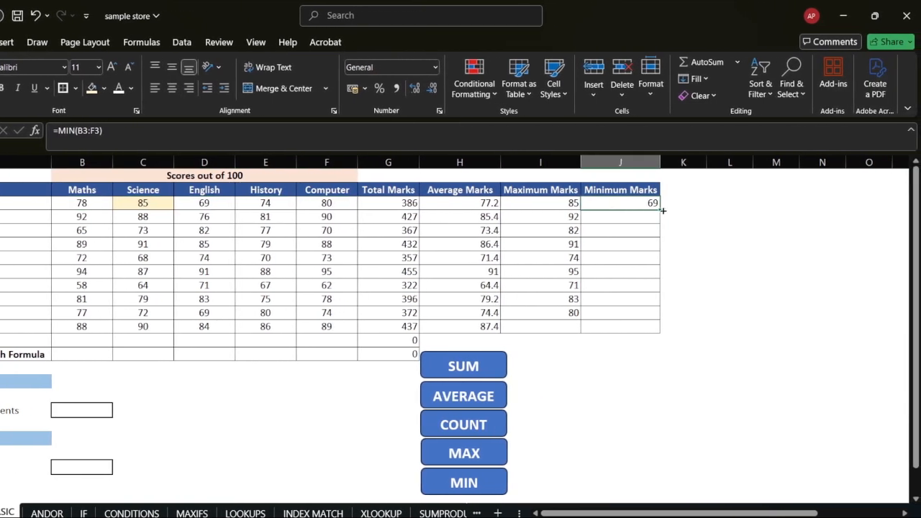
pyautogui.moveTo(665, 209); pyautogui.dragTo(664, 300)
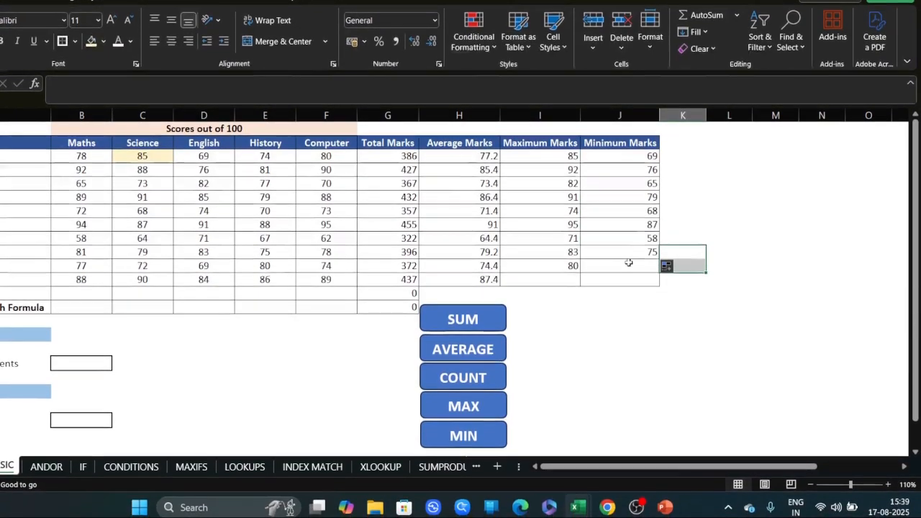
pyautogui.click(634, 253)
pyautogui.moveTo(659, 260); pyautogui.dragTo(660, 272)
pyautogui.click(633, 315)
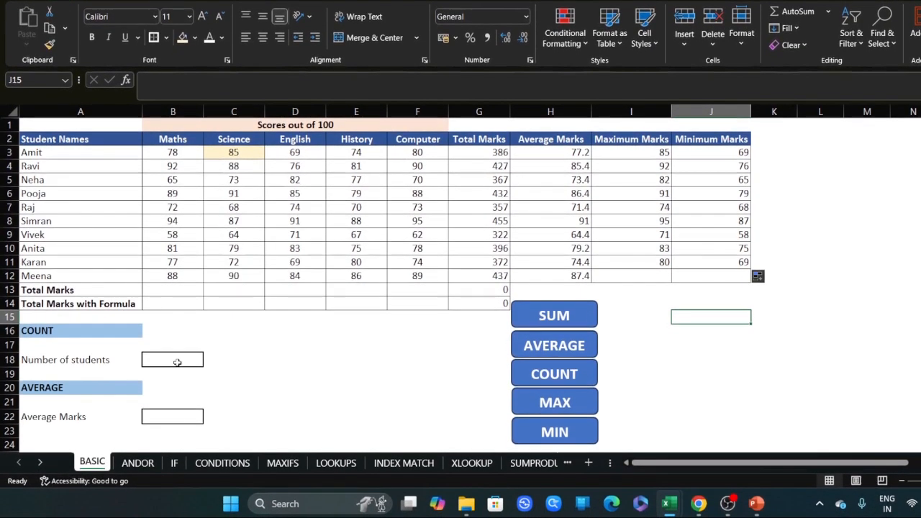
# - Count the number of students in B18 with =COUNT(B3:B12)
pyautogui.write('=')
pyautogui.press('Escape')
pyautogui.click(176, 360)
pyautogui.write('=Coun')
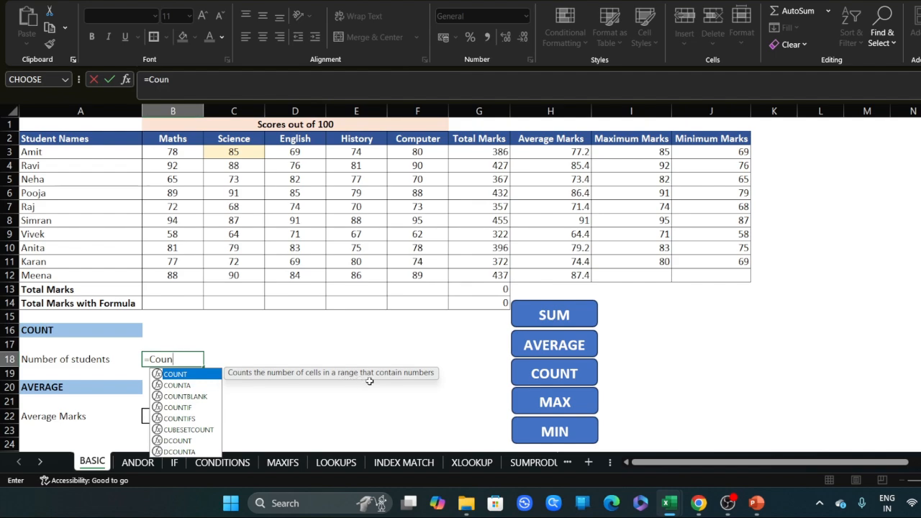
pyautogui.press('Tab')
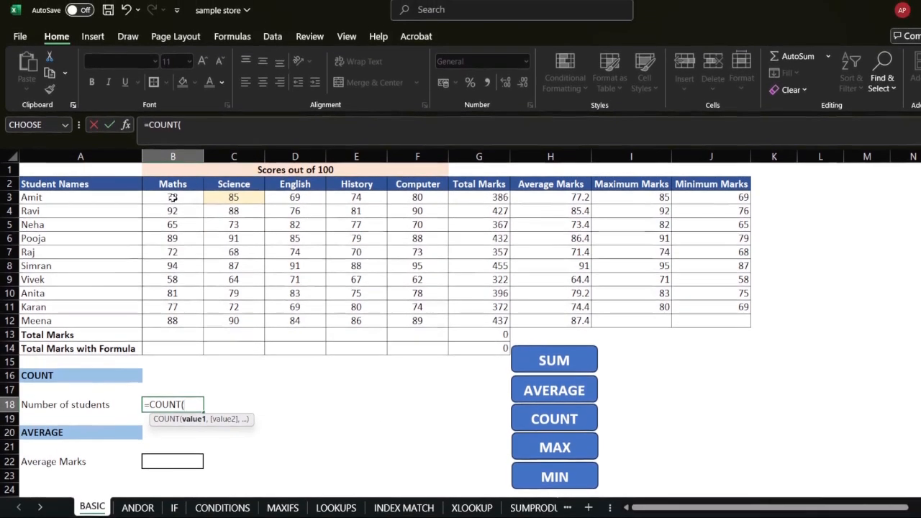
pyautogui.moveTo(173, 152); pyautogui.dragTo(173, 165)
pyautogui.moveTo(173, 216); pyautogui.dragTo(176, 326)
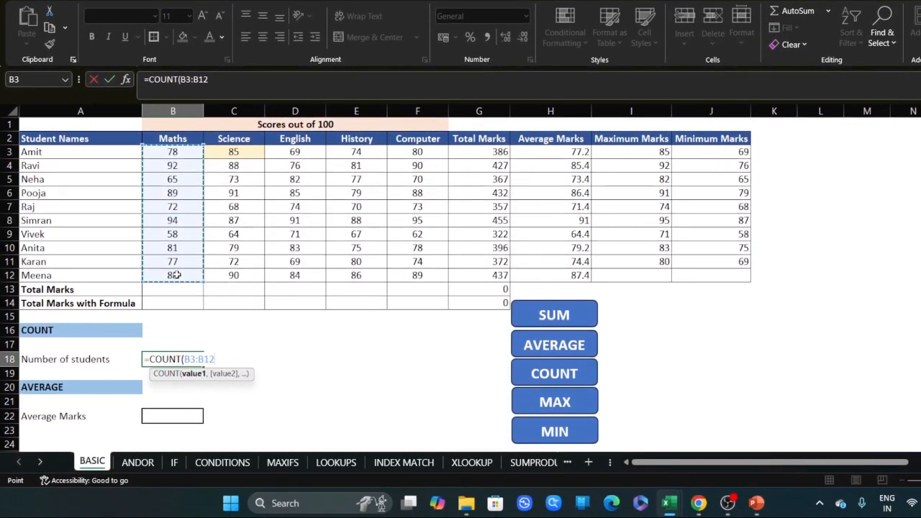
pyautogui.write(')')
pyautogui.press('Return')
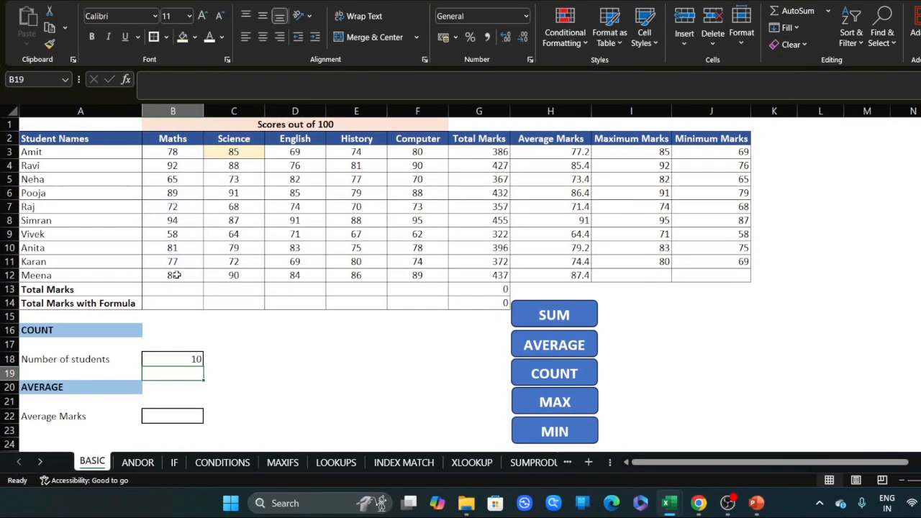
pyautogui.click(180, 363)
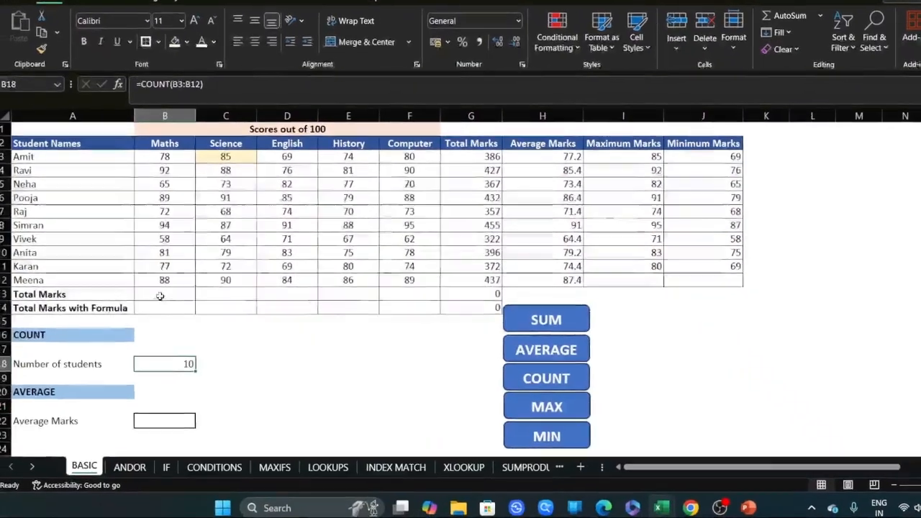
# - Total the Maths scores B3:B12 into B13 using the AutoSum Sum function
pyautogui.click(74, 338)
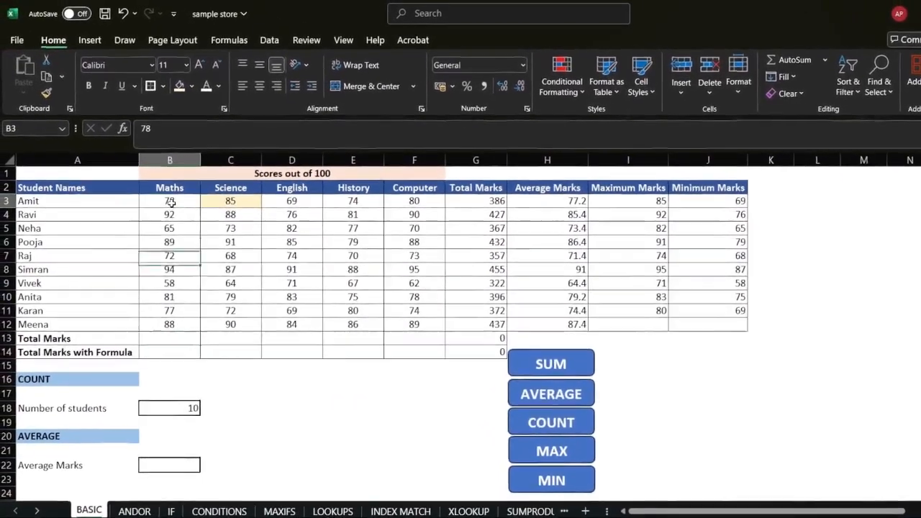
pyautogui.moveTo(170, 152); pyautogui.dragTo(174, 235)
pyautogui.moveTo(176, 280); pyautogui.dragTo(175, 328)
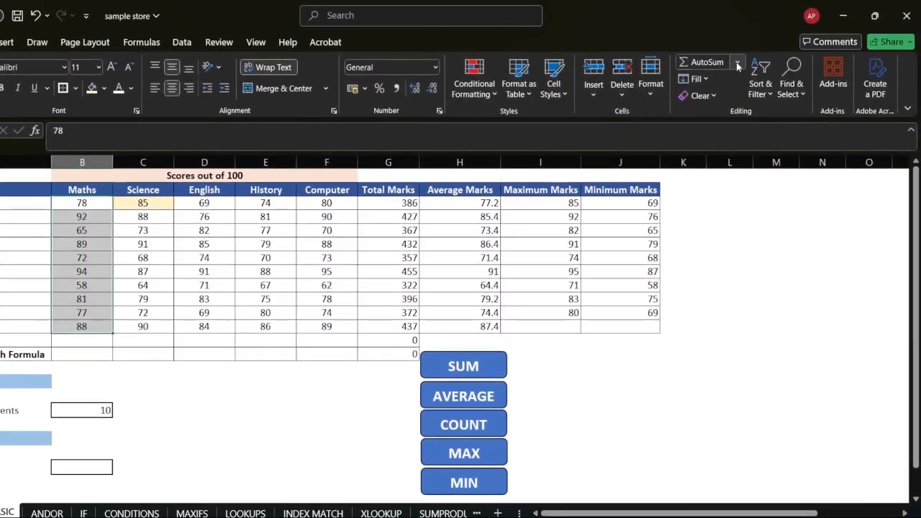
pyautogui.click(737, 66)
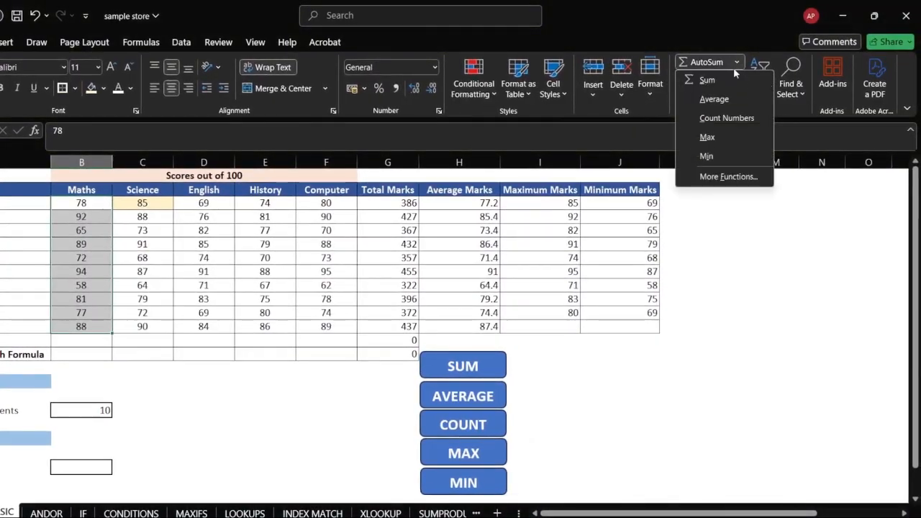
pyautogui.click(711, 81)
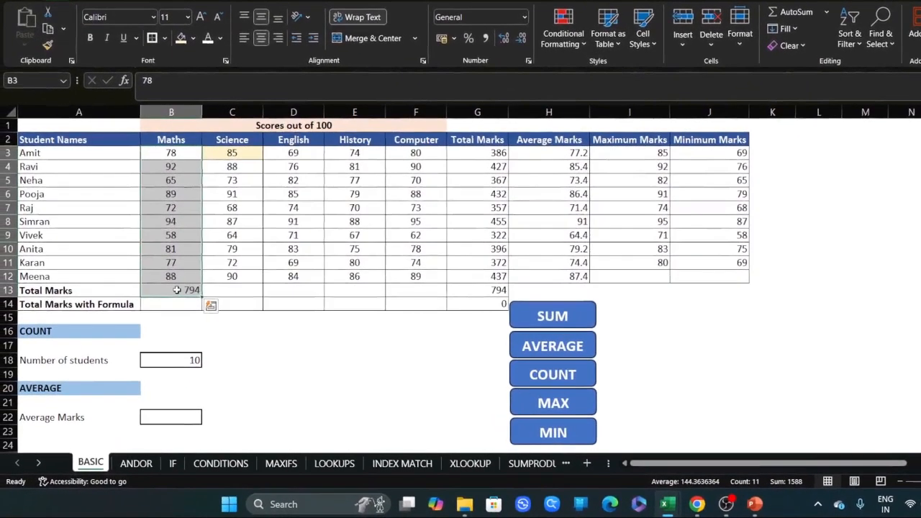
pyautogui.click(176, 290)
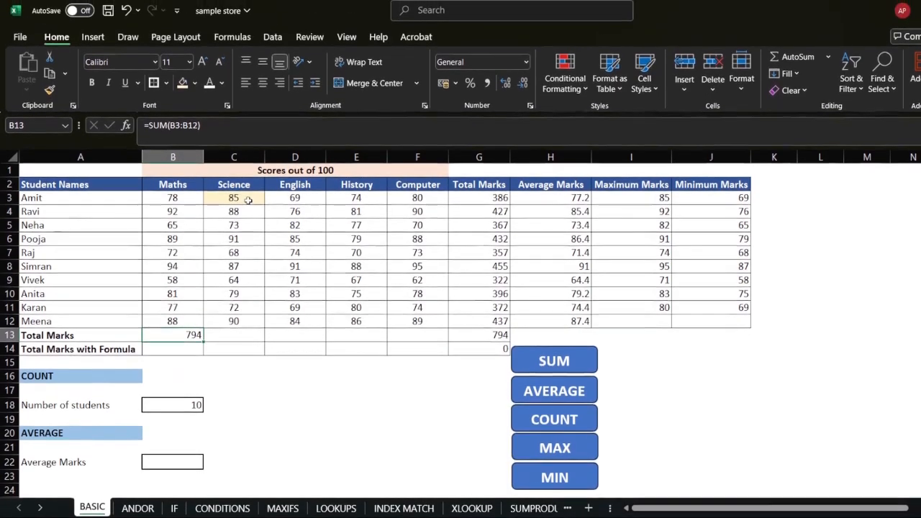
# - Average the Science scores C3:C12 into C13 using the AutoSum Average function
pyautogui.moveTo(241, 151); pyautogui.dragTo(248, 165)
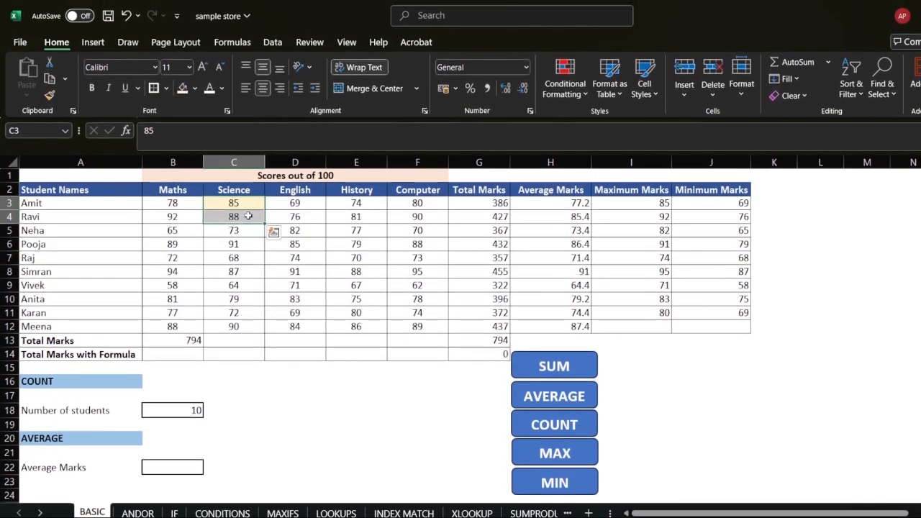
pyautogui.click(242, 204)
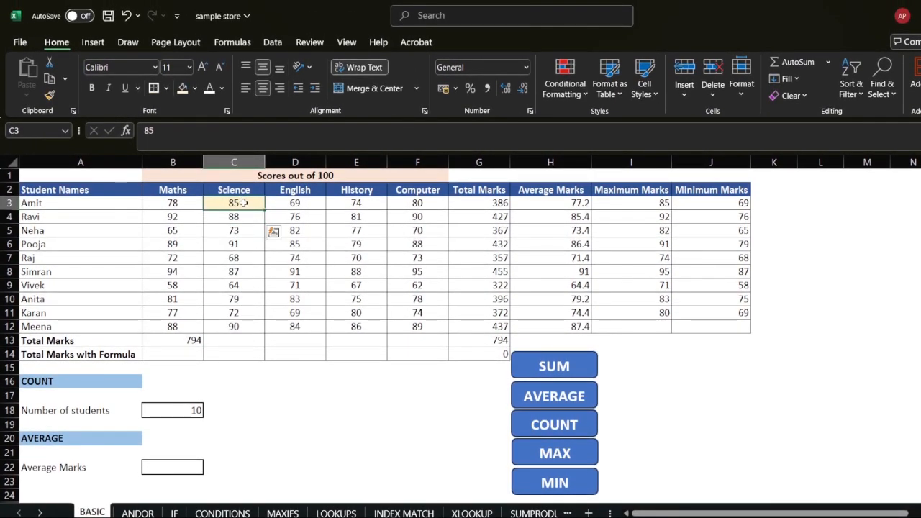
pyautogui.moveTo(243, 204); pyautogui.dragTo(245, 326)
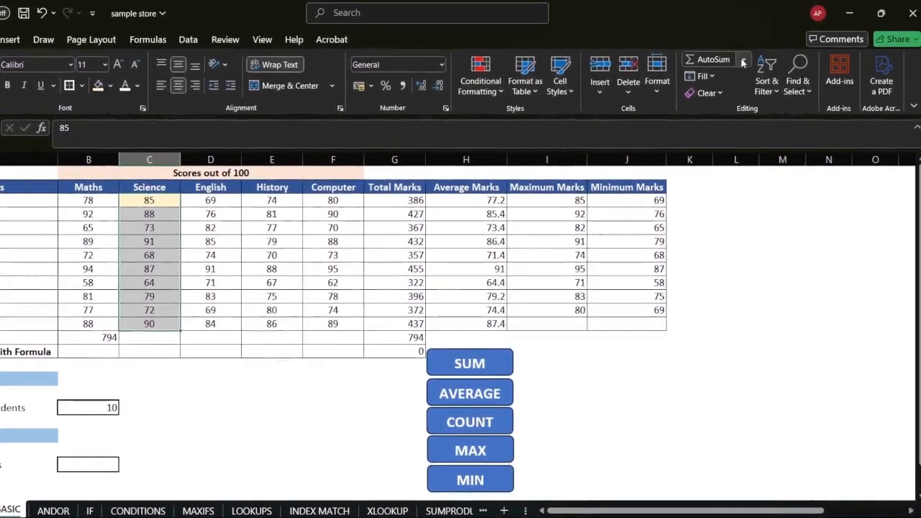
pyautogui.click(828, 14)
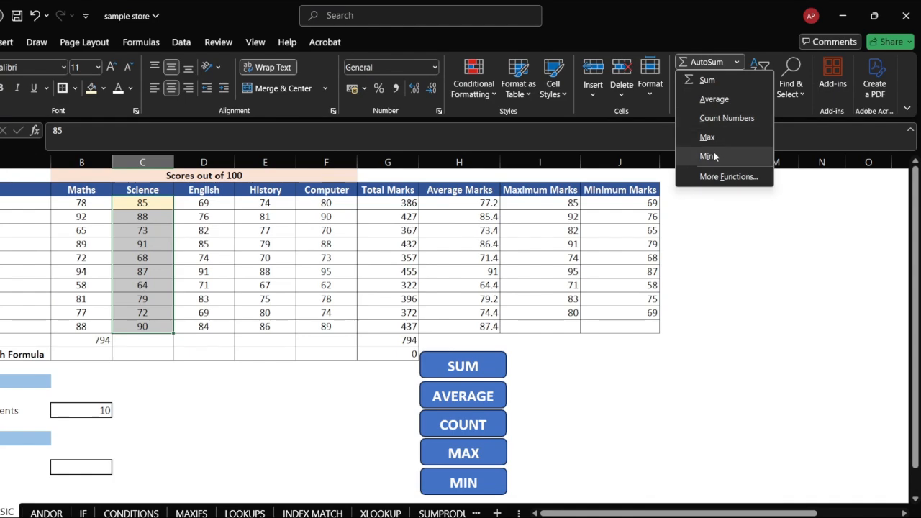
pyautogui.click(715, 100)
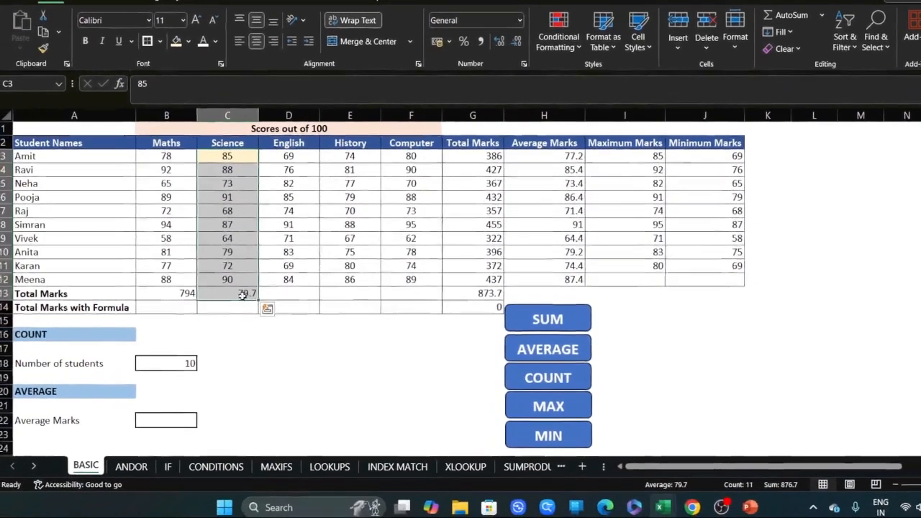
pyautogui.click(243, 295)
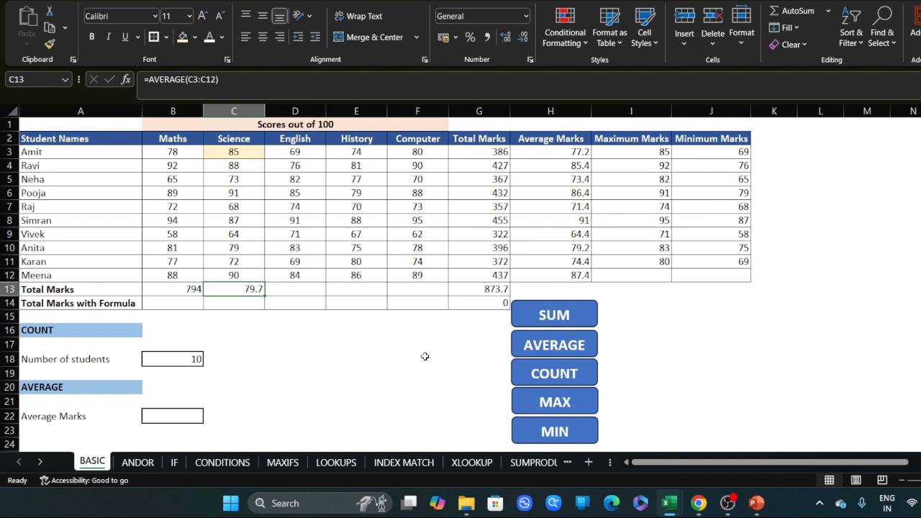
# - Open the ANDOR sheet and start an AND formula in the first Output cell, E6
pyautogui.click(135, 467)
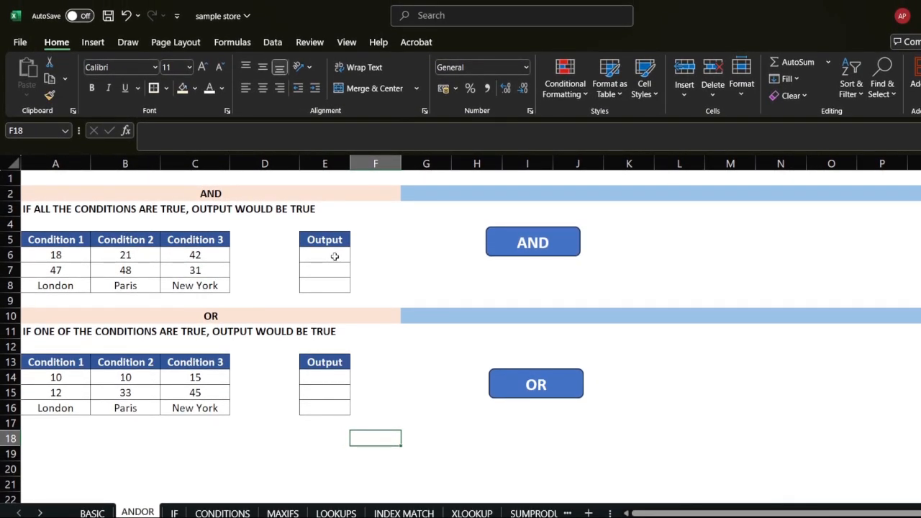
pyautogui.click(335, 257)
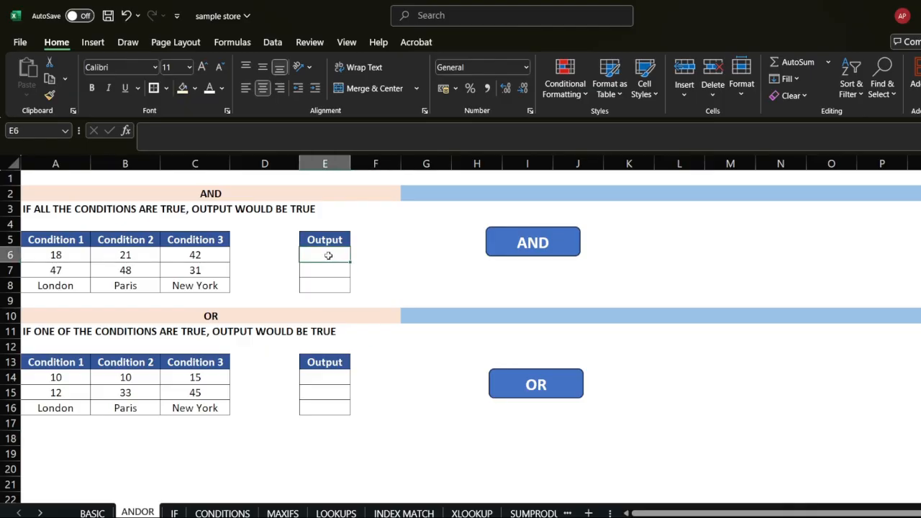
pyautogui.moveTo(329, 256); pyautogui.dragTo(325, 285)
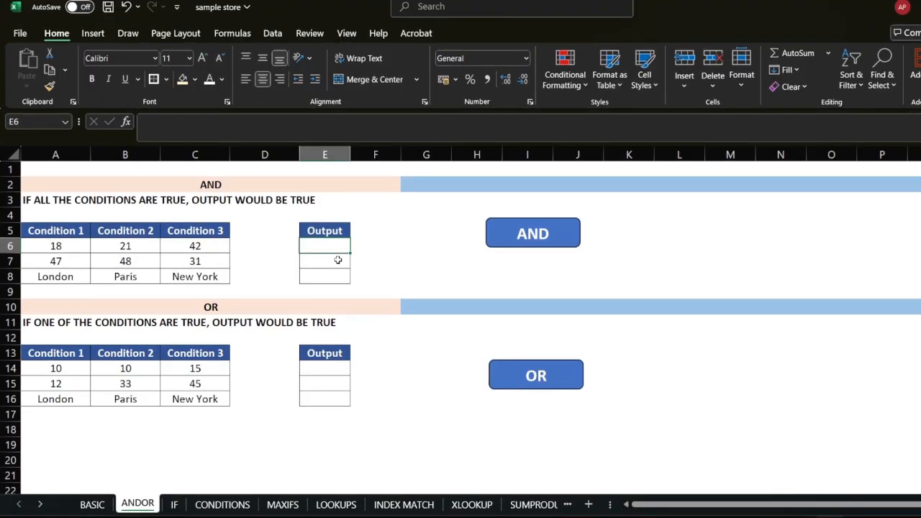
pyautogui.write('=and')
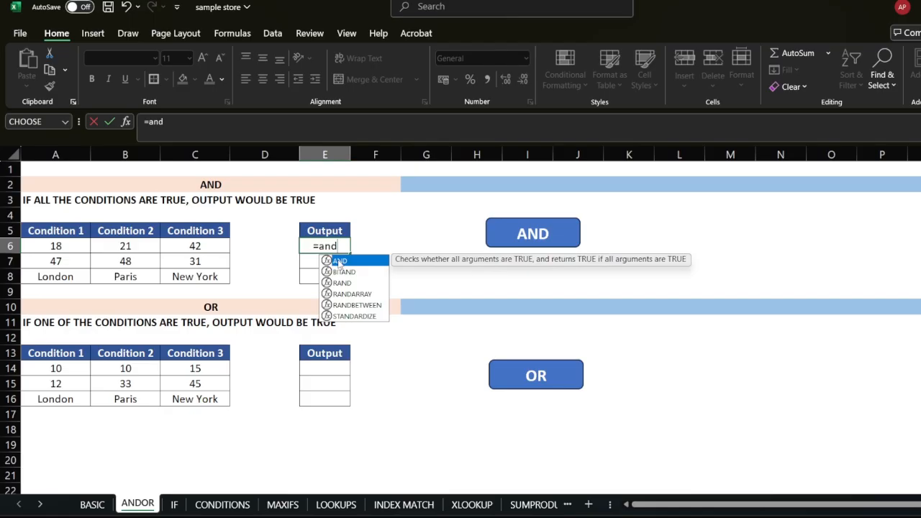
pyautogui.doubleClick(339, 261)
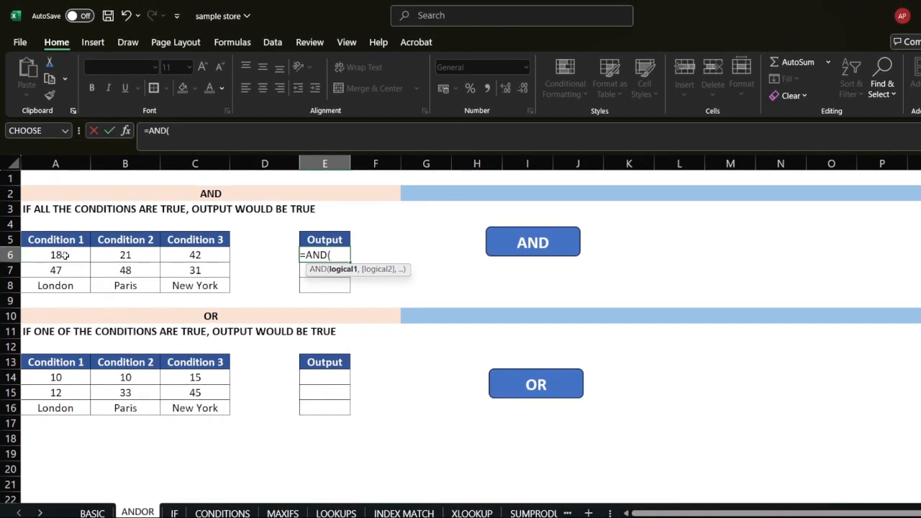
# - Complete the AND formula in E6 as =AND(A6>10,B6>20,C6<50)
pyautogui.click(64, 255)
pyautogui.write('>10')
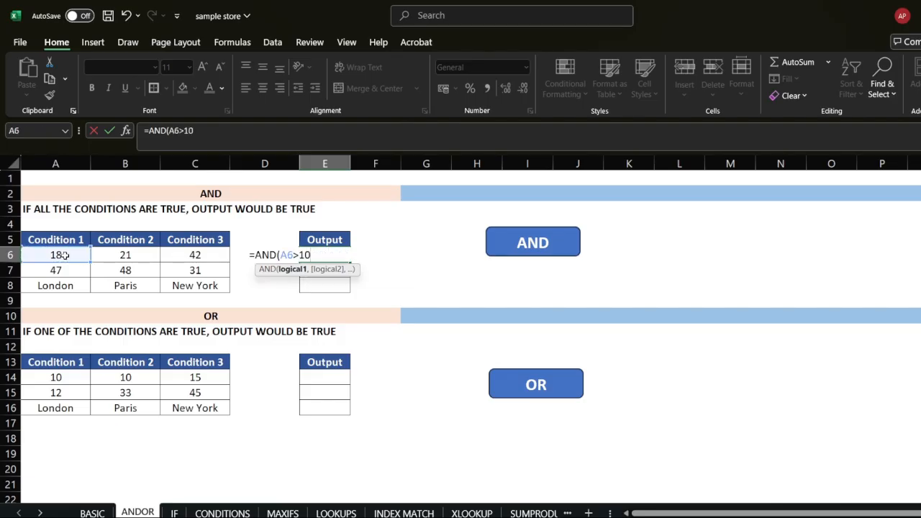
pyautogui.write(',')
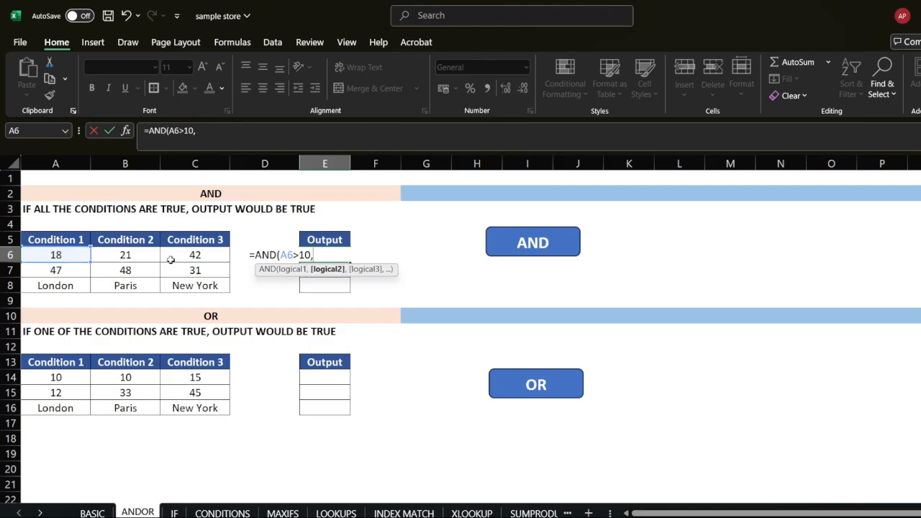
pyautogui.click(137, 255)
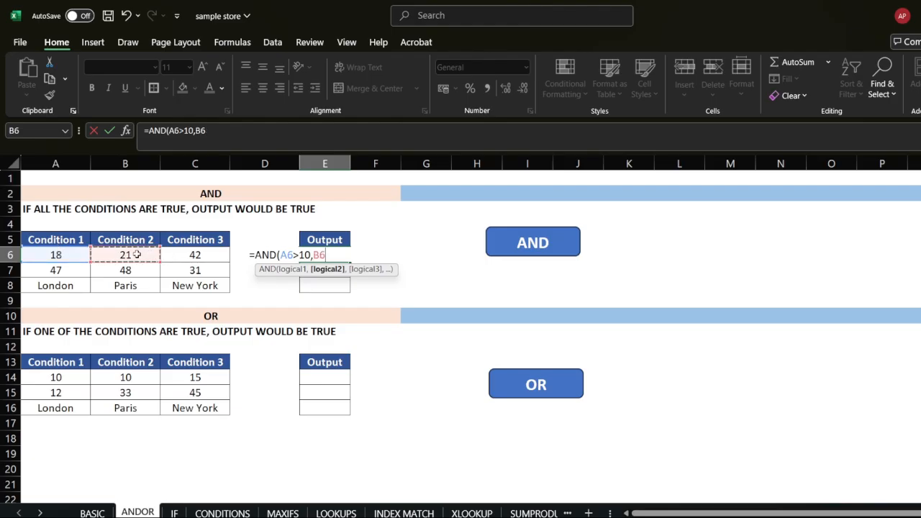
pyautogui.write('>')
pyautogui.write('20,')
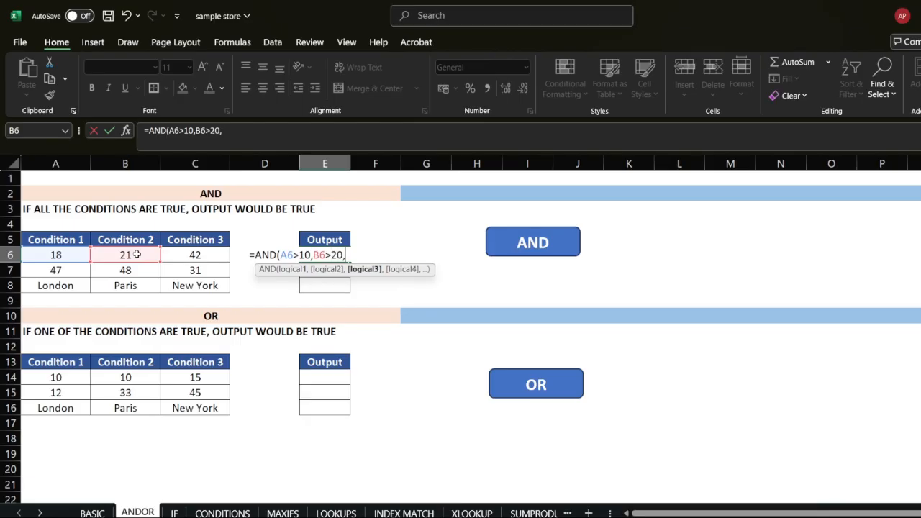
pyautogui.click(196, 251)
pyautogui.write('<')
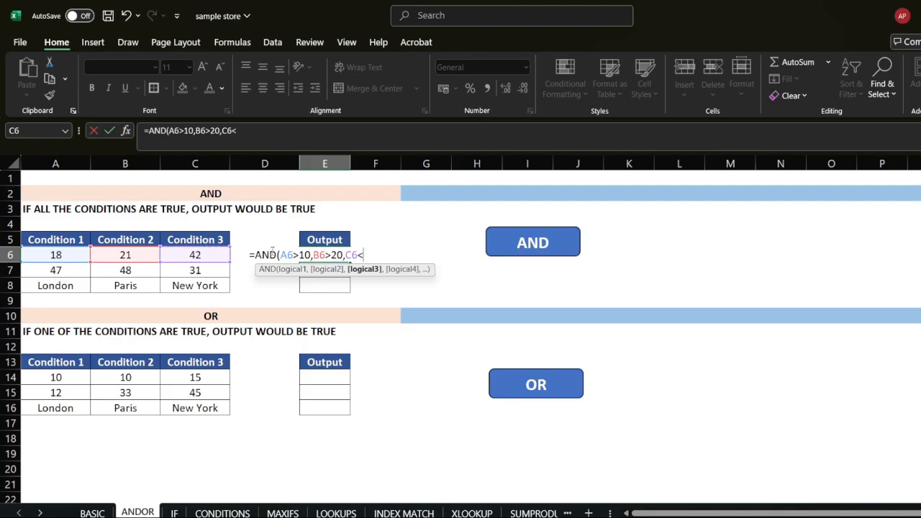
pyautogui.write('50)')
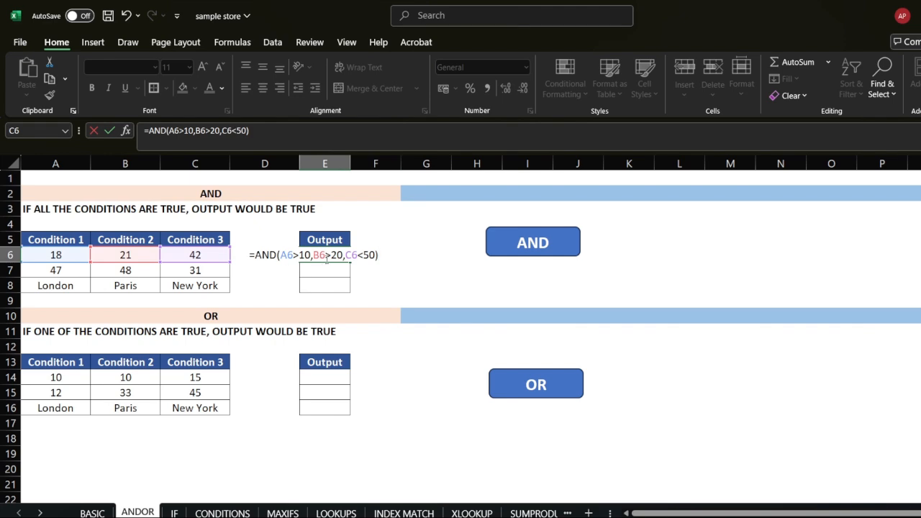
pyautogui.press('Return')
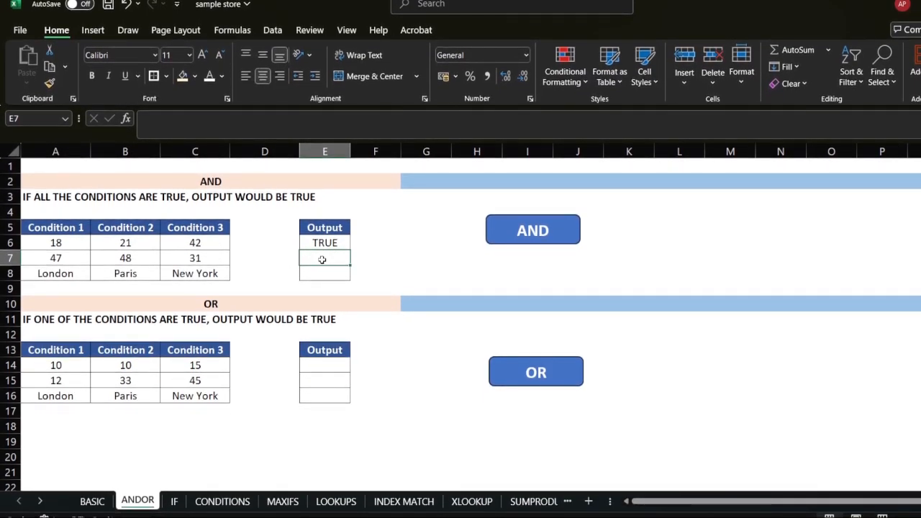
# - Test the second row's conditions in E7 with =AND(A7<30,B7>40,C7>2)
pyautogui.write('and')
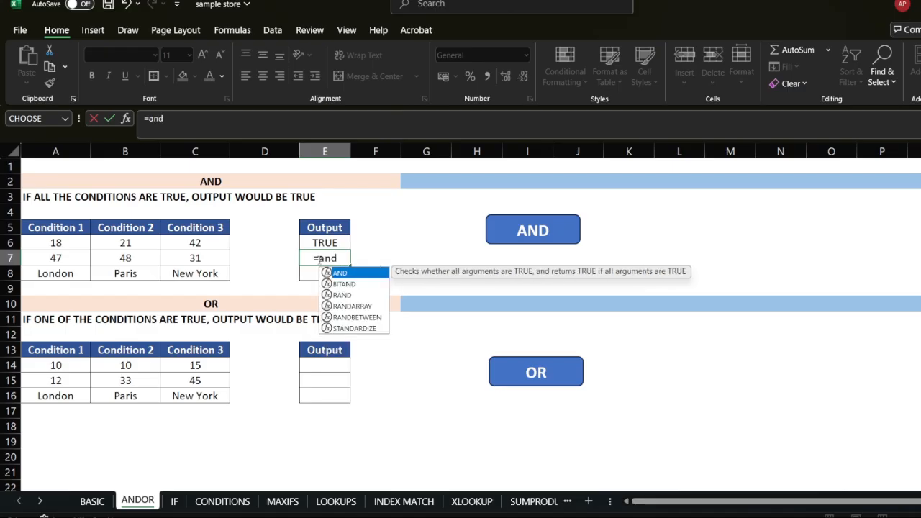
pyautogui.press('Tab')
pyautogui.click(55, 256)
pyautogui.write('<')
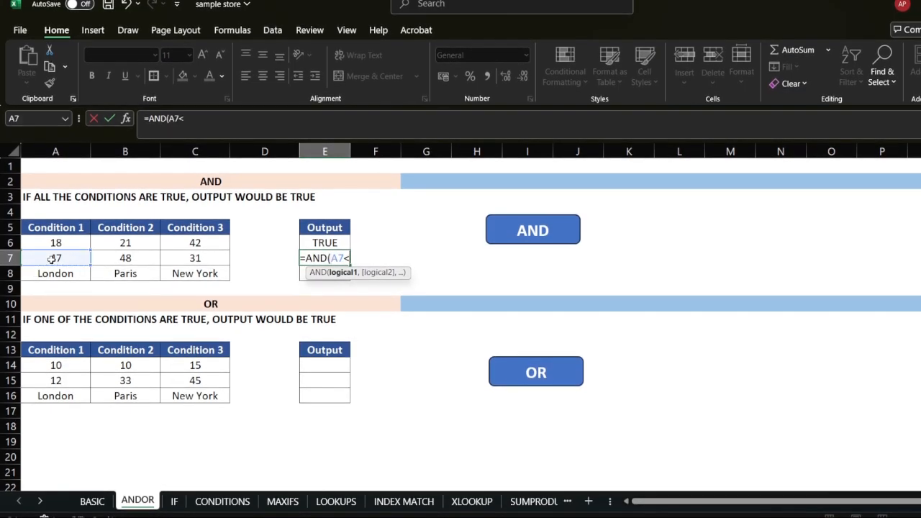
pyautogui.write('30')
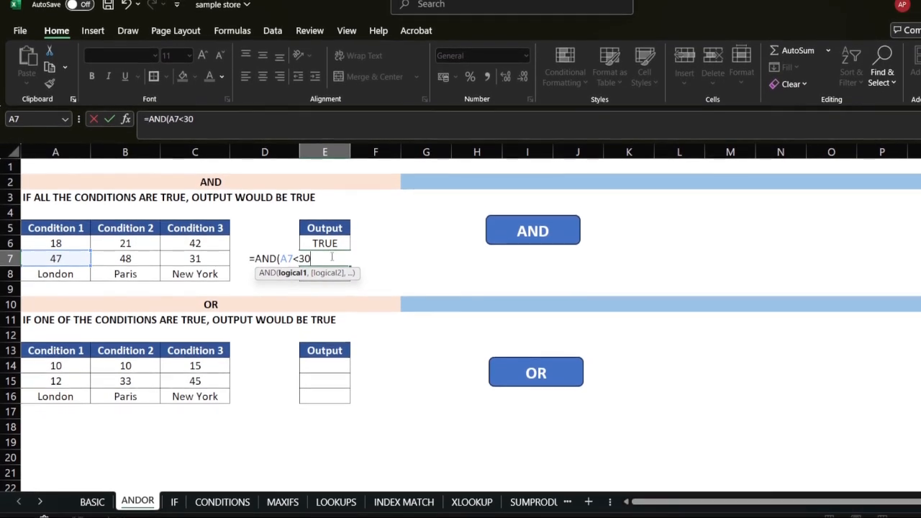
pyautogui.write(',')
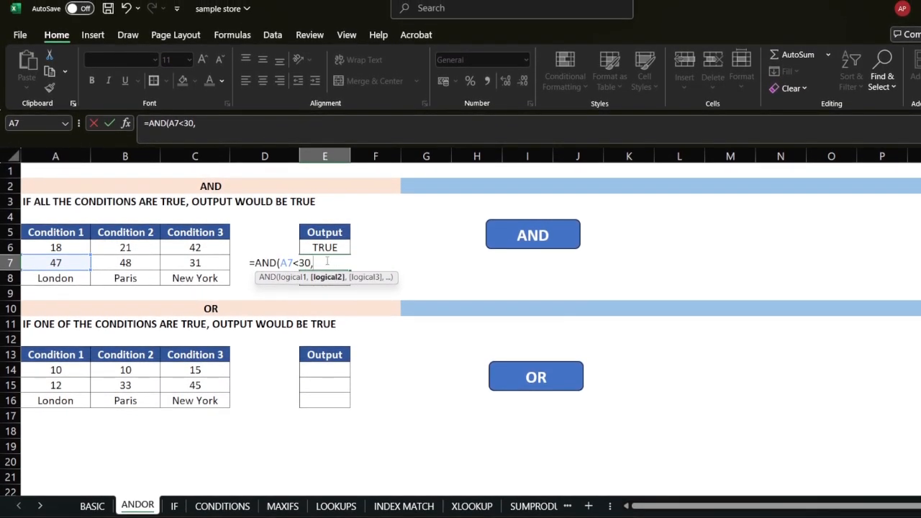
pyautogui.click(125, 263)
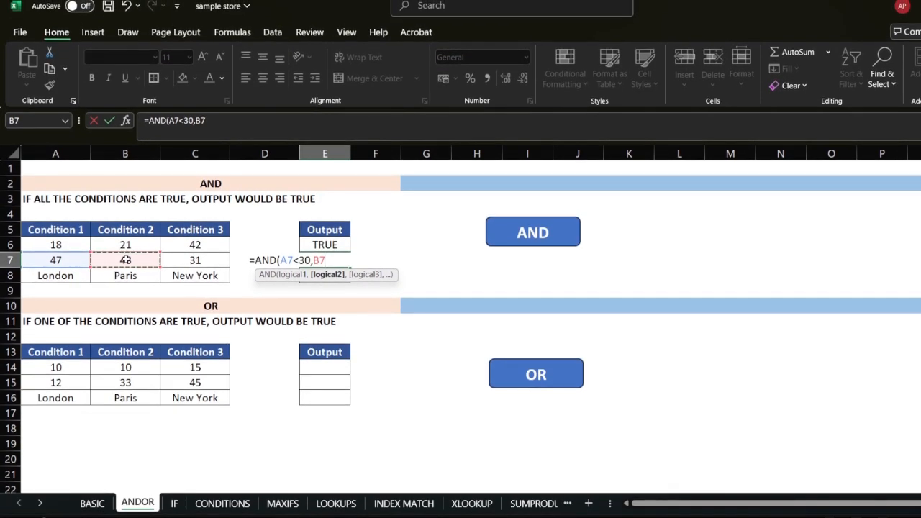
pyautogui.write('>40,')
pyautogui.click(193, 260)
pyautogui.write('>2)')
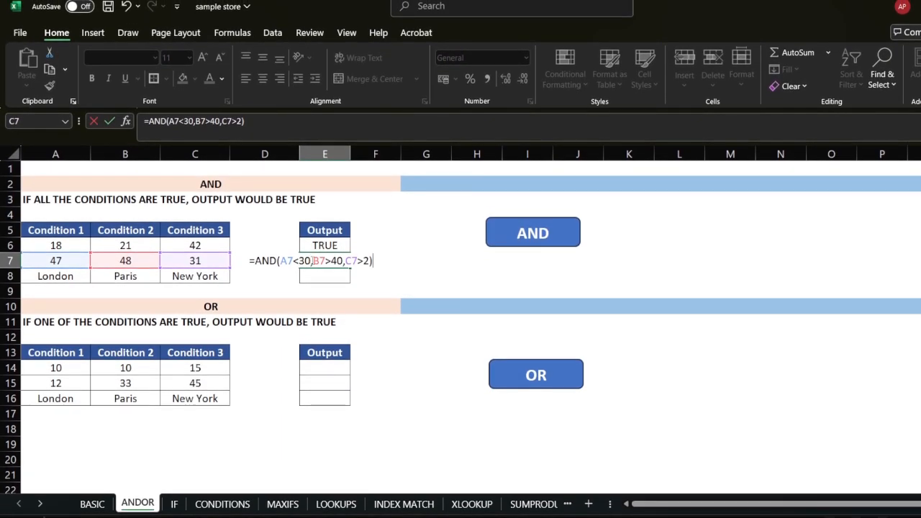
pyautogui.press('Return')
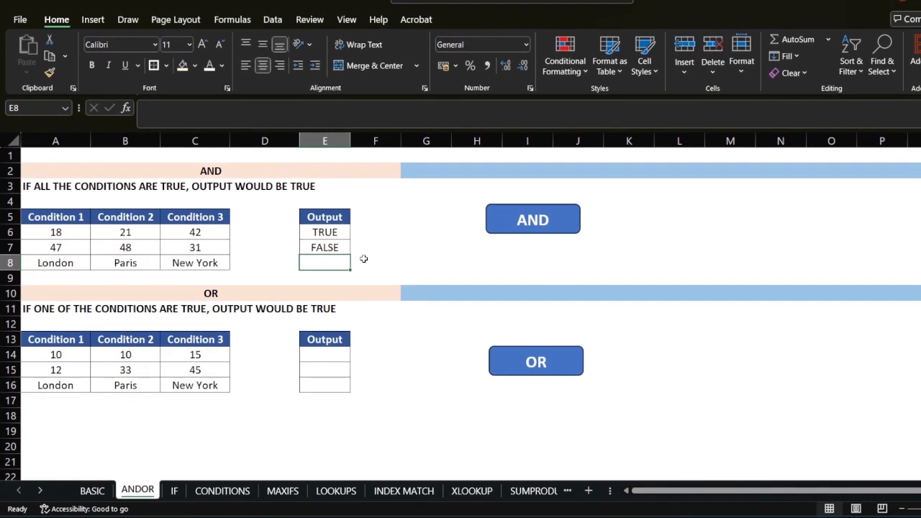
# - Test the city names in E8 with =AND(A8="London",B8="Paris",C8="New York")
pyautogui.write('=')
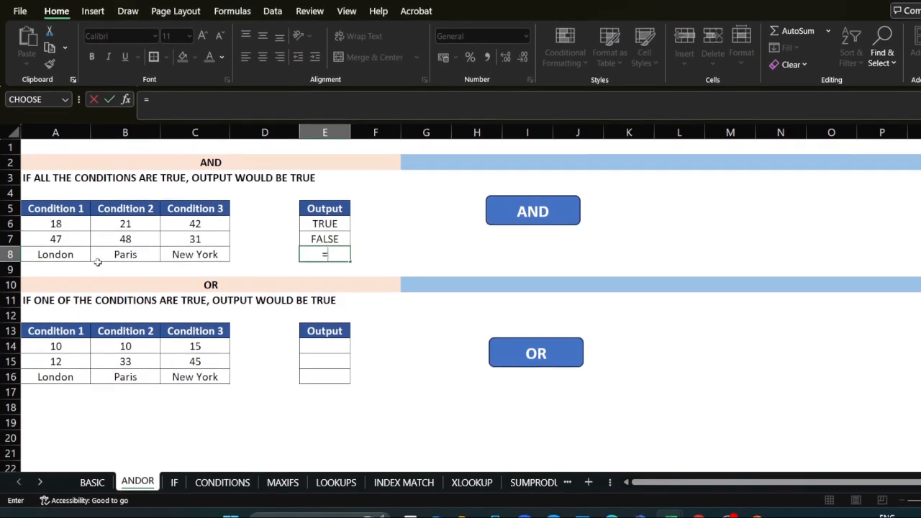
pyautogui.write('an')
pyautogui.press('Tab')
pyautogui.click(61, 254)
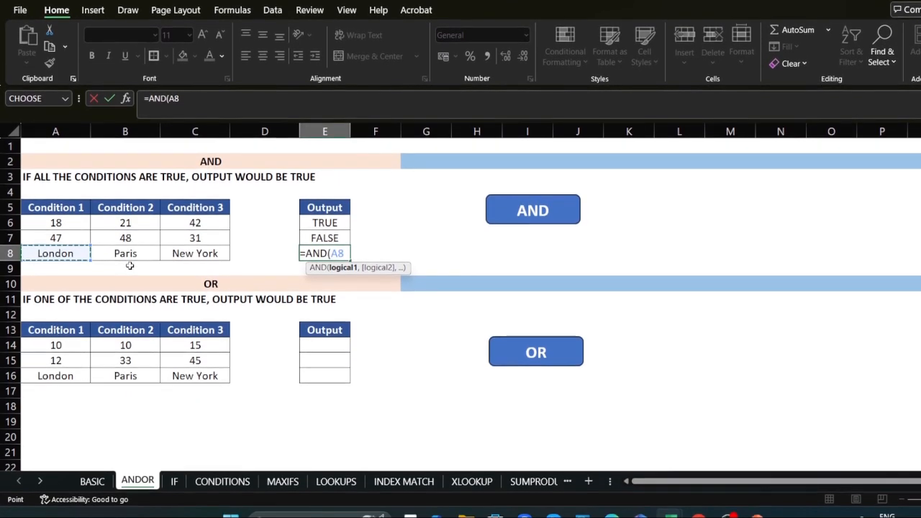
pyautogui.write('="London",')
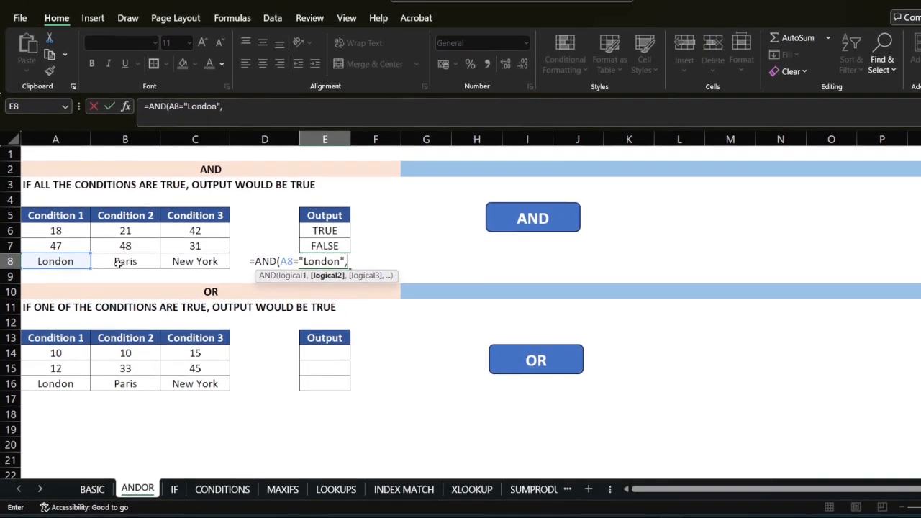
pyautogui.click(119, 261)
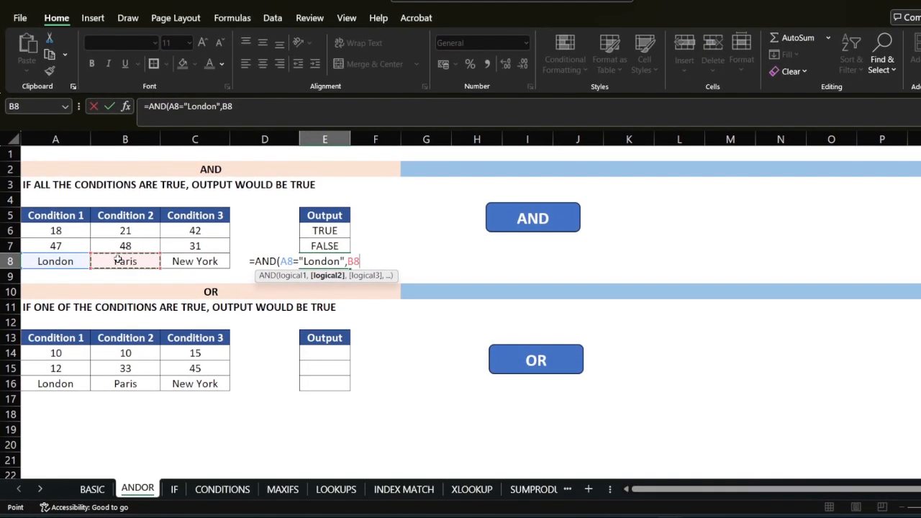
pyautogui.write('=')
pyautogui.write('"Paris",')
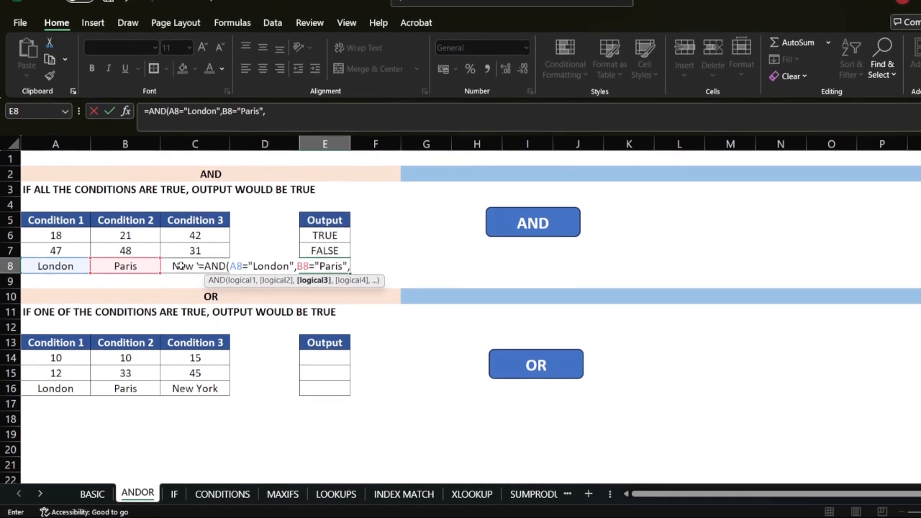
pyautogui.click(180, 262)
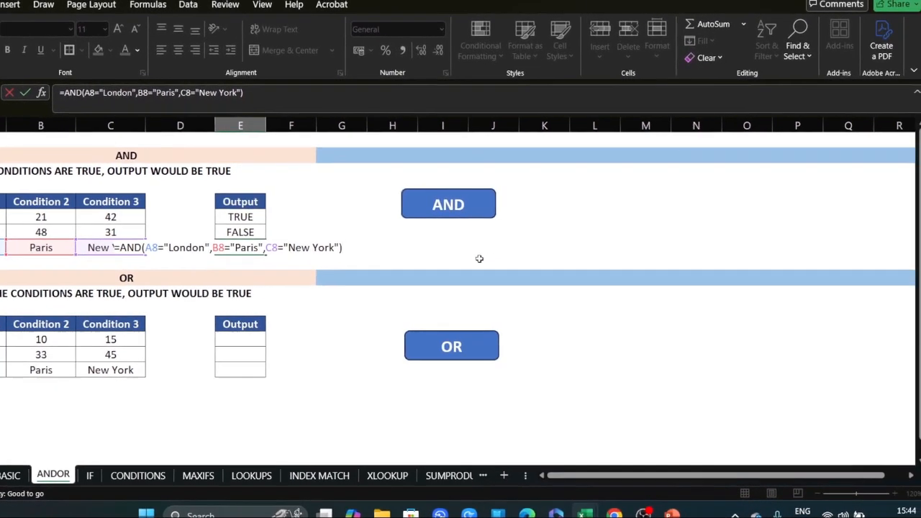
pyautogui.press('Return')
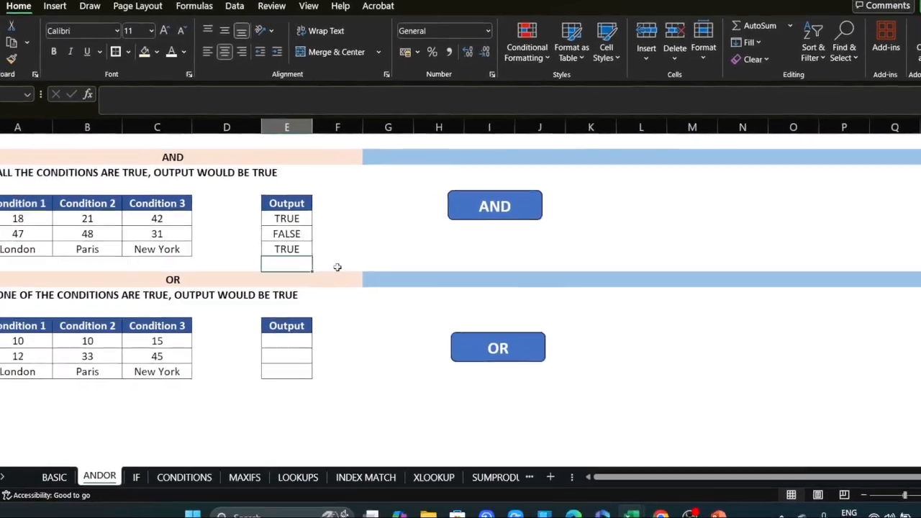
pyautogui.click(320, 253)
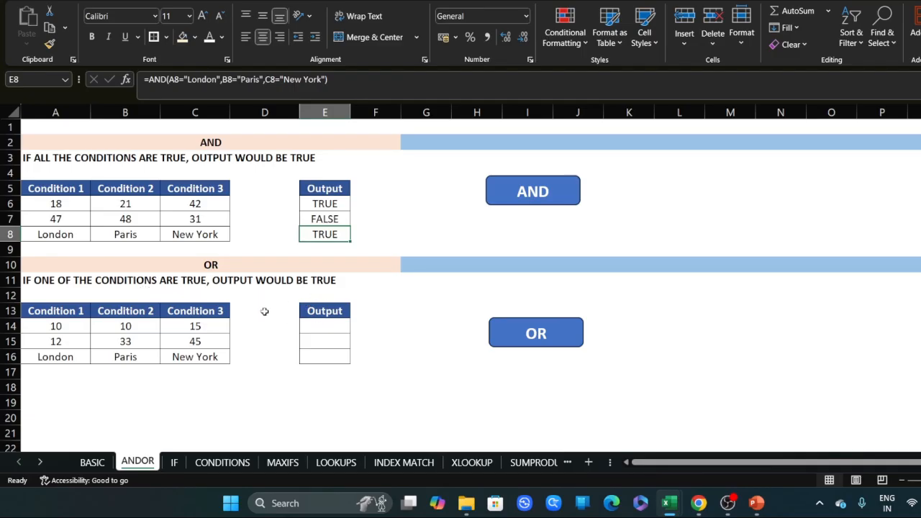
# - Test the first row of the OR table in E14 with =OR(A14>5,B14<20,C14>30)
pyautogui.click(318, 326)
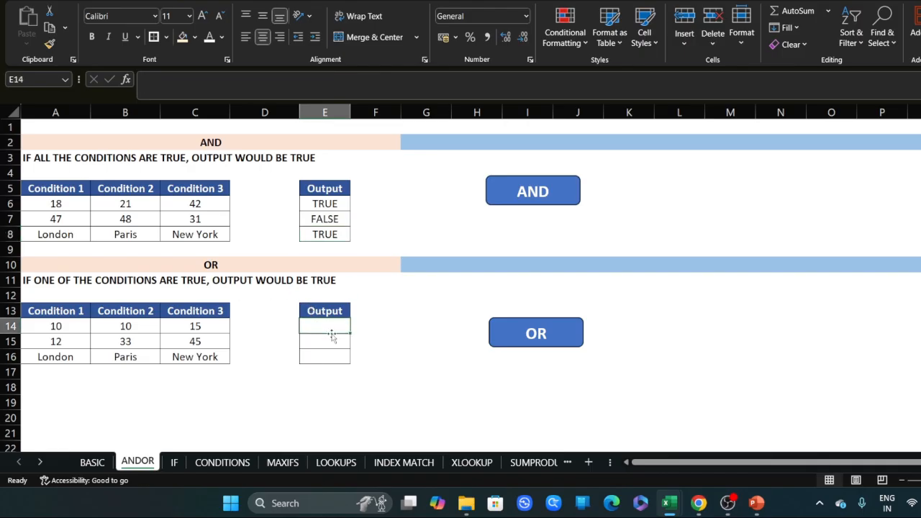
pyautogui.write('=or')
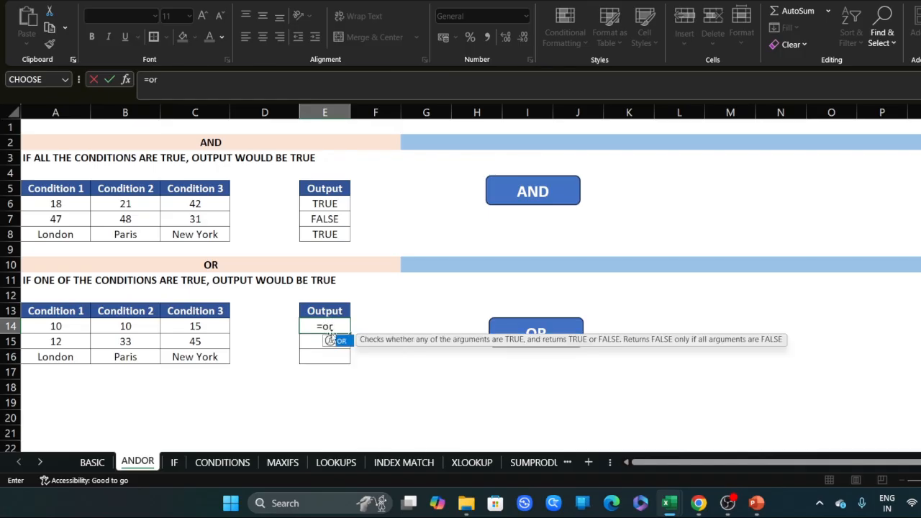
pyautogui.press('Tab')
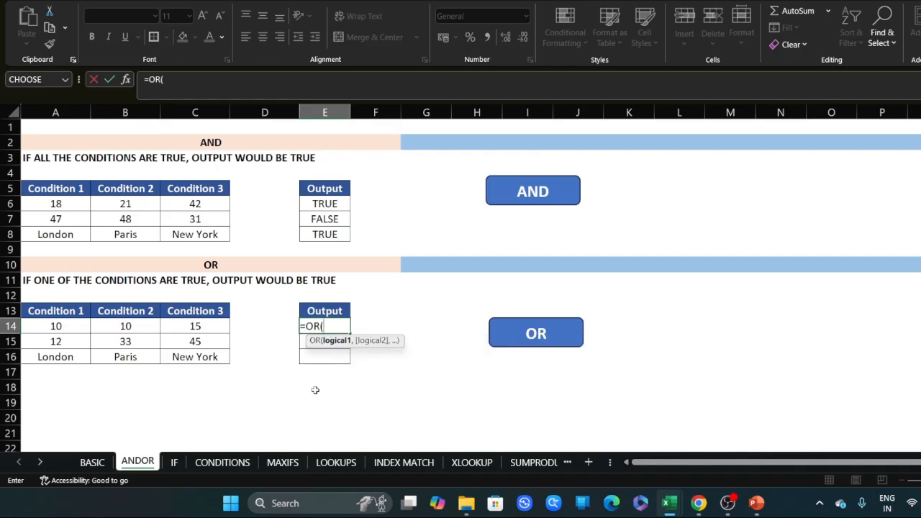
pyautogui.click(64, 327)
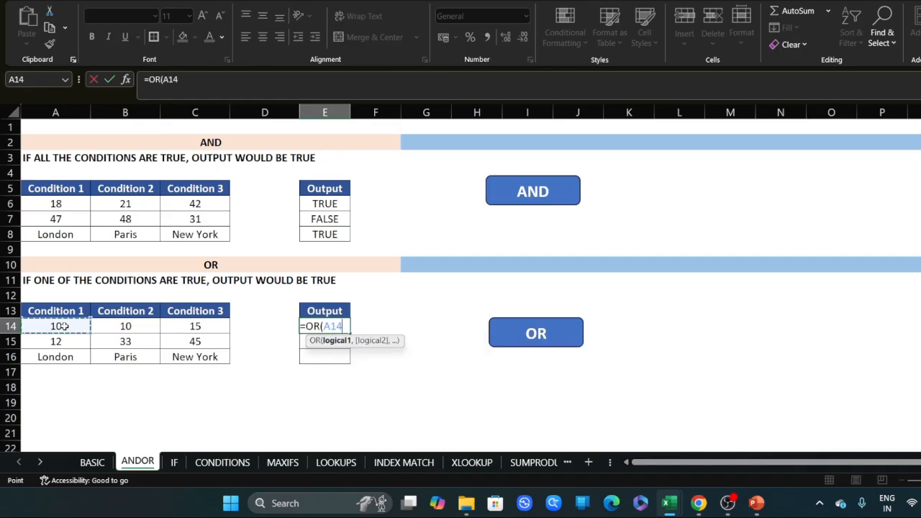
pyautogui.write('>5,')
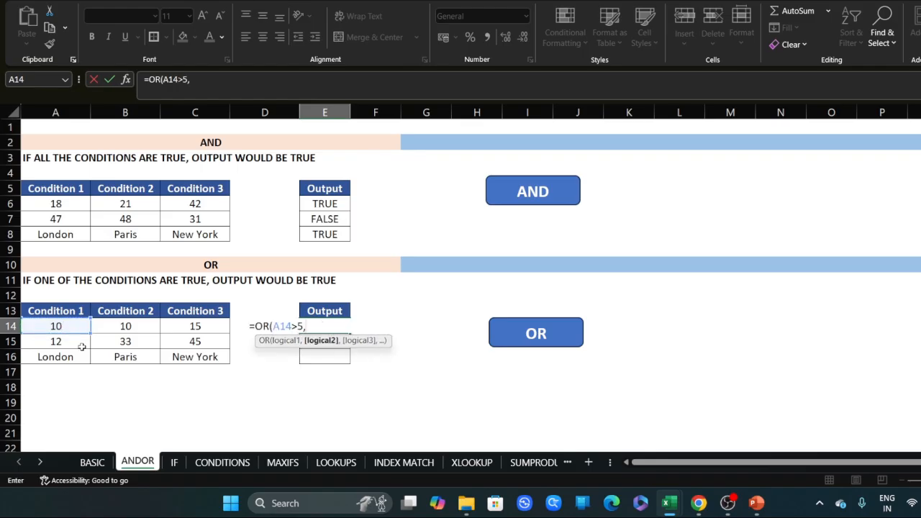
pyautogui.click(139, 327)
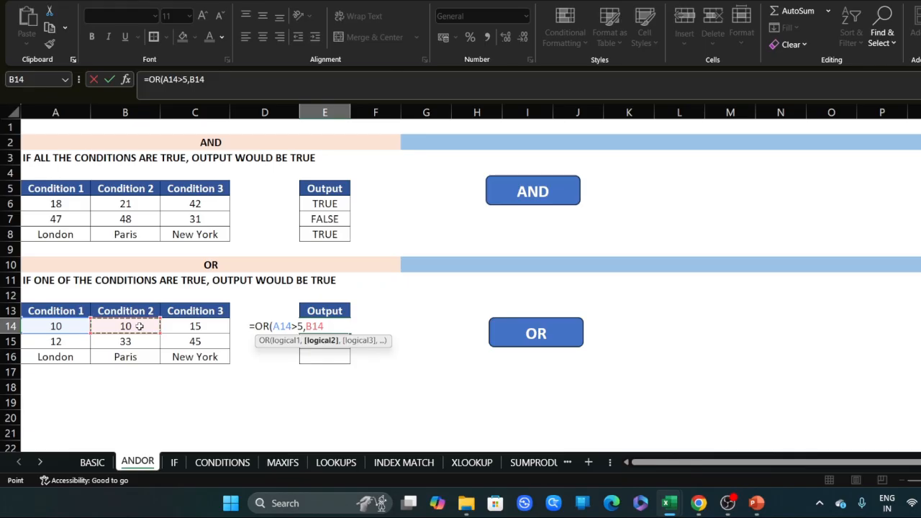
pyautogui.write('<20,')
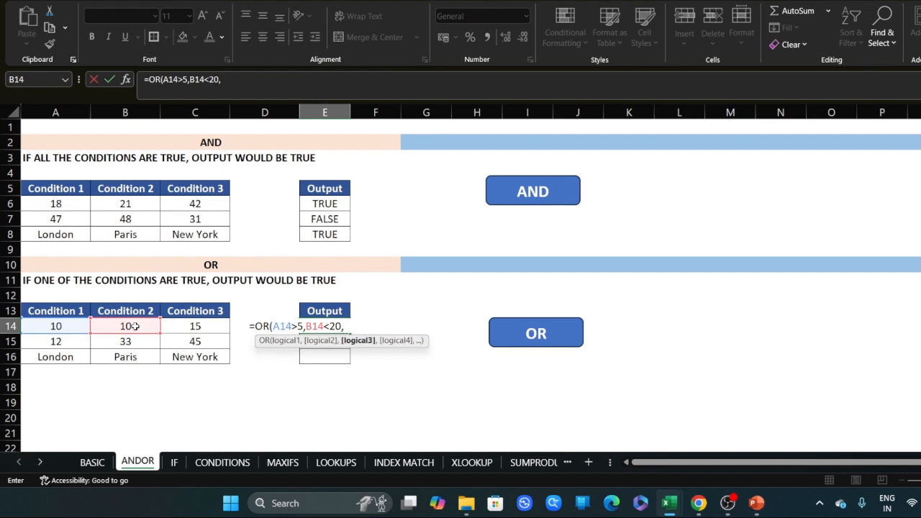
pyautogui.click(204, 327)
pyautogui.write('>30')
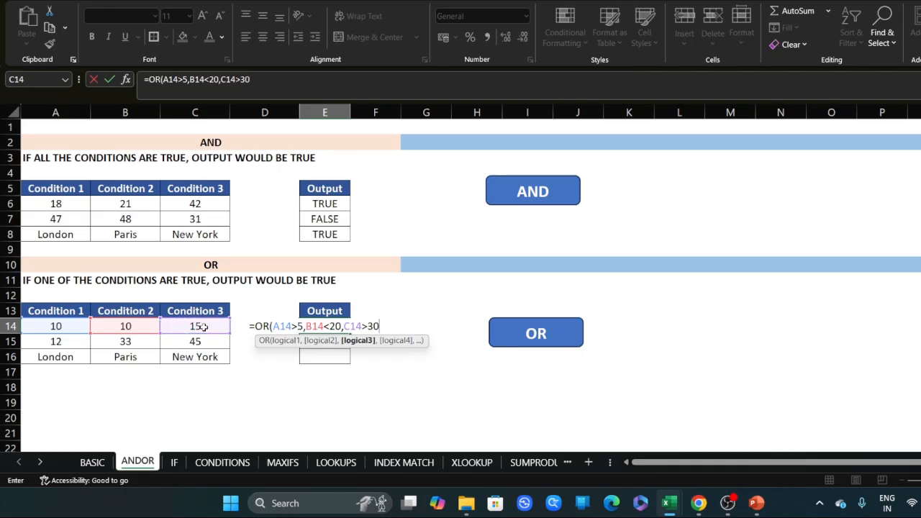
pyautogui.write(')')
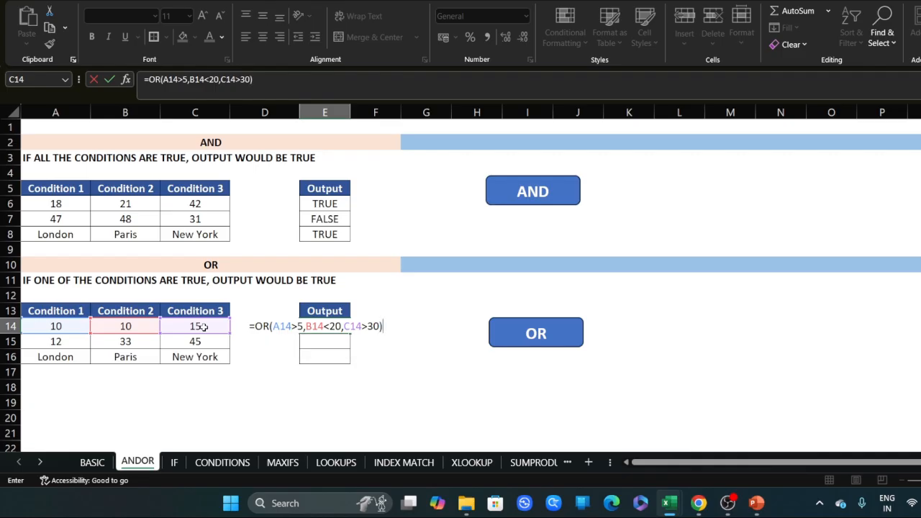
pyautogui.press('Return')
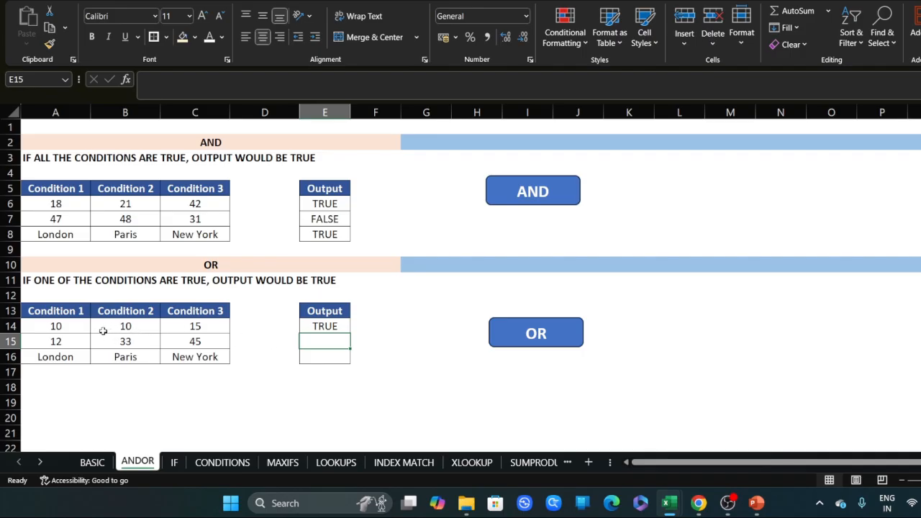
# - Review the conditions and cell references of the OR formula in E14, and select the next Output cell, E15
pyautogui.doubleClick(325, 328)
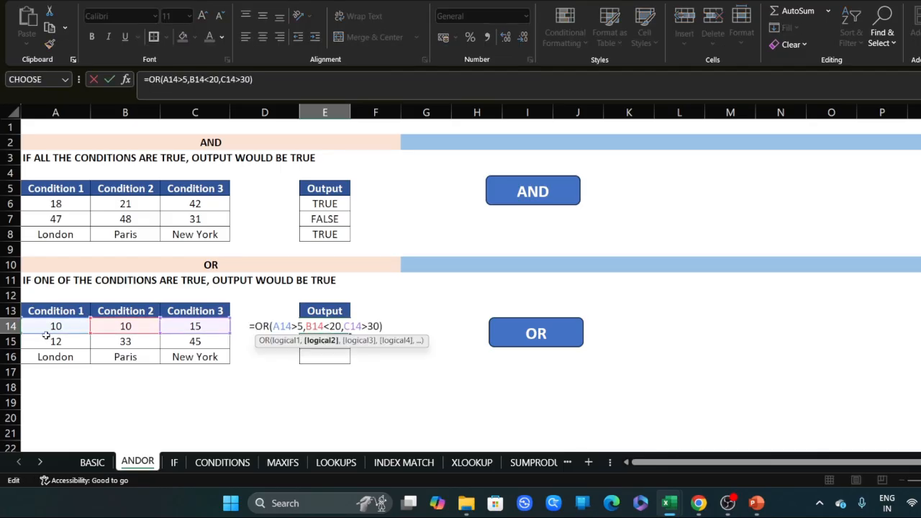
pyautogui.click(329, 326)
pyautogui.hotkey('ctrl', 'Return')
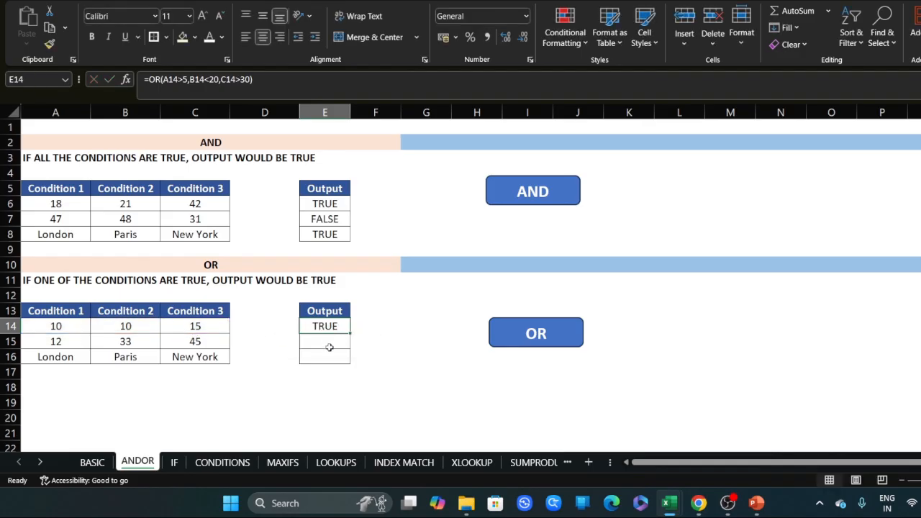
pyautogui.click(318, 346)
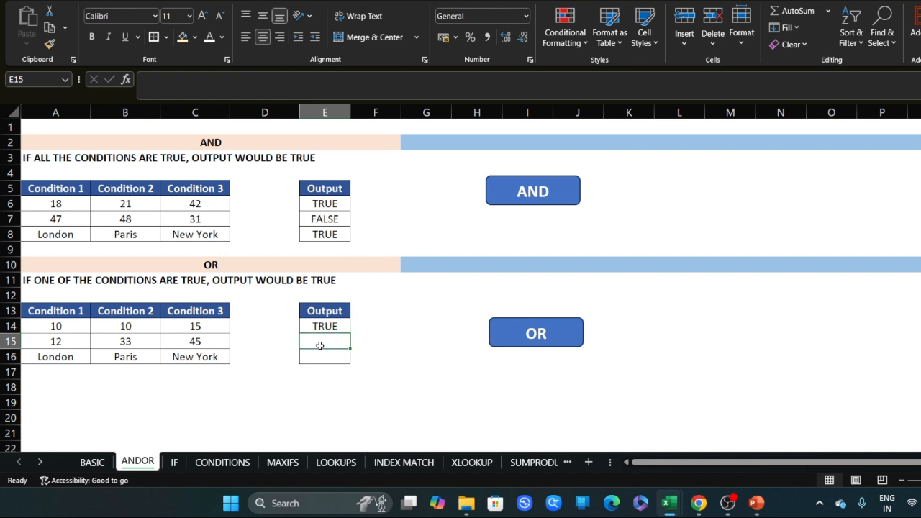
# - Test the second row of the OR table in E15 with =OR(A15>20,B15>50,C15>100)
pyautogui.write('or')
pyautogui.press('Tab')
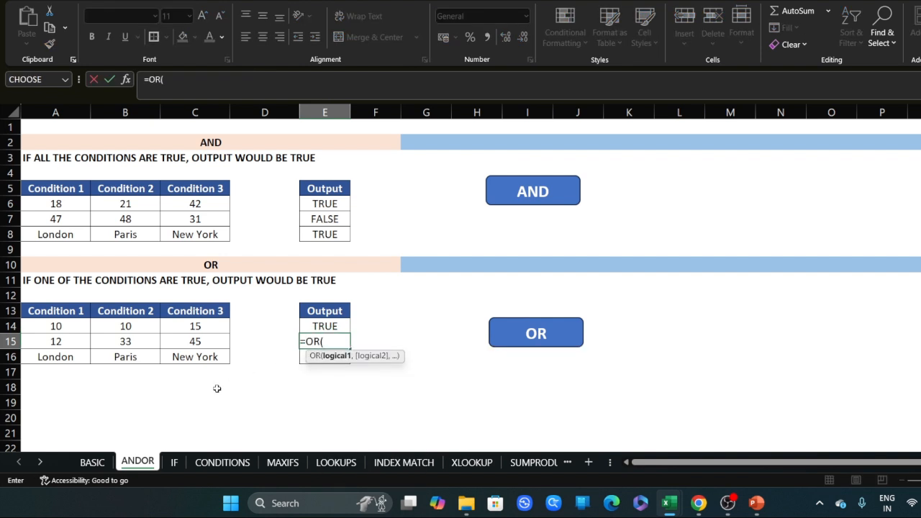
pyautogui.click(58, 342)
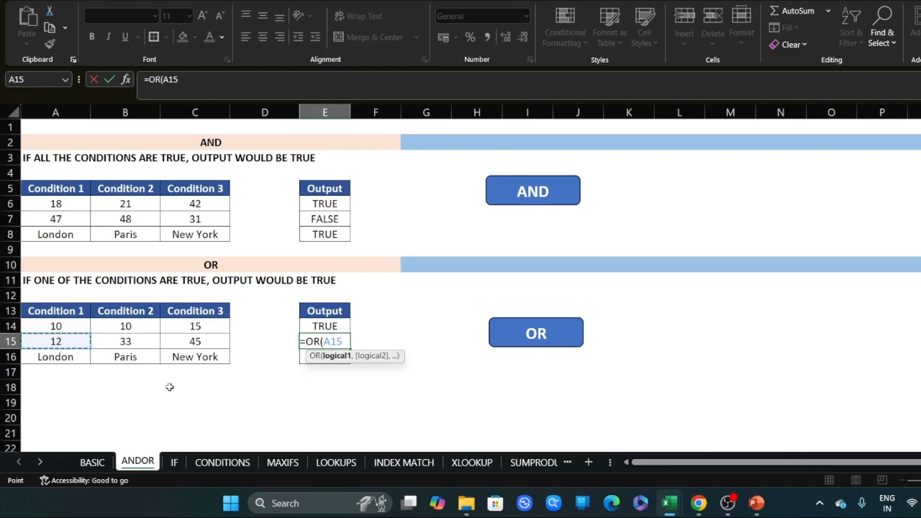
pyautogui.write('>20,')
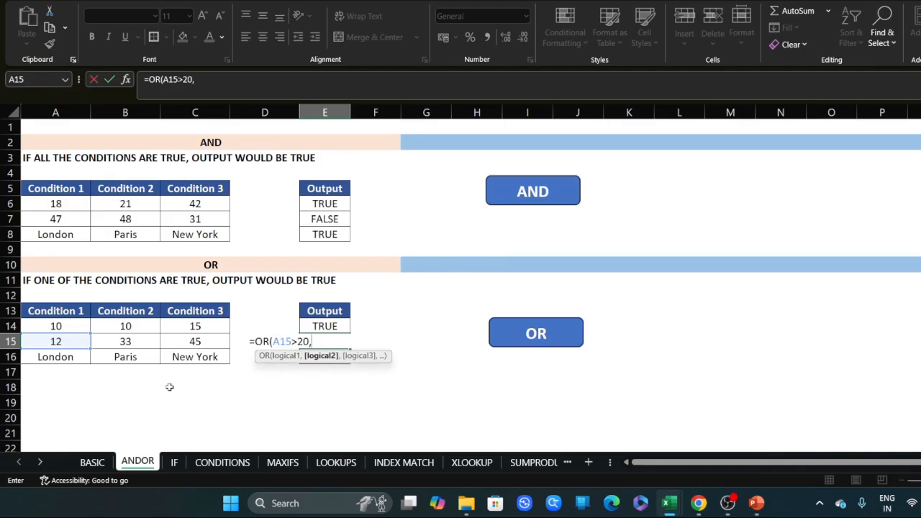
pyautogui.click(115, 341)
pyautogui.write('>50')
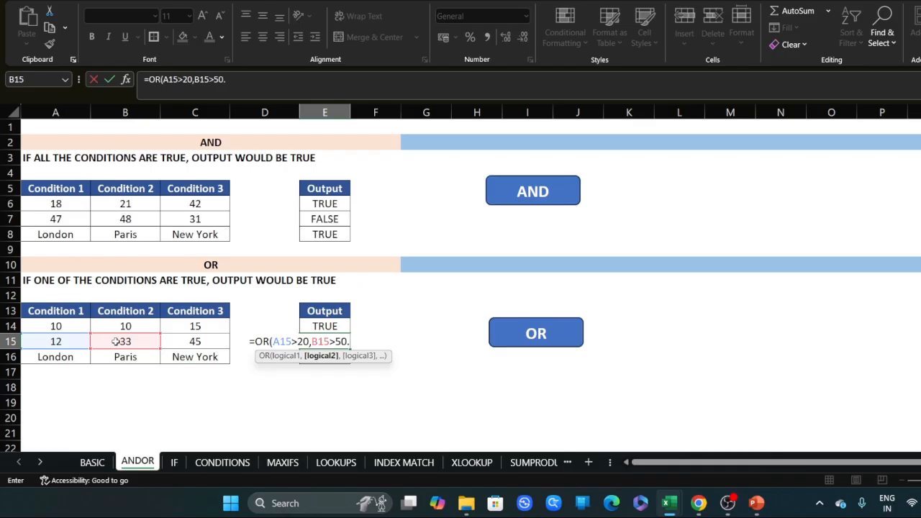
pyautogui.write(',')
pyautogui.click(195, 342)
pyautogui.write('>10')
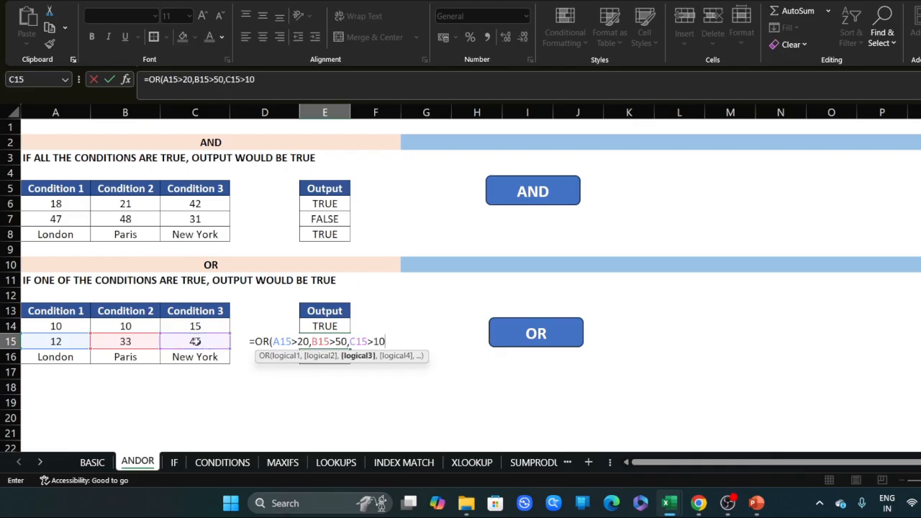
pyautogui.write('0)')
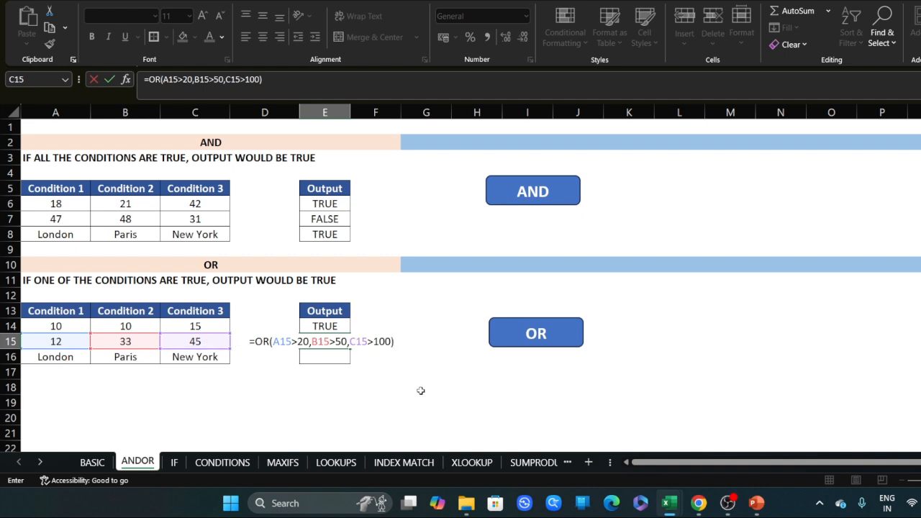
pyautogui.press('Return')
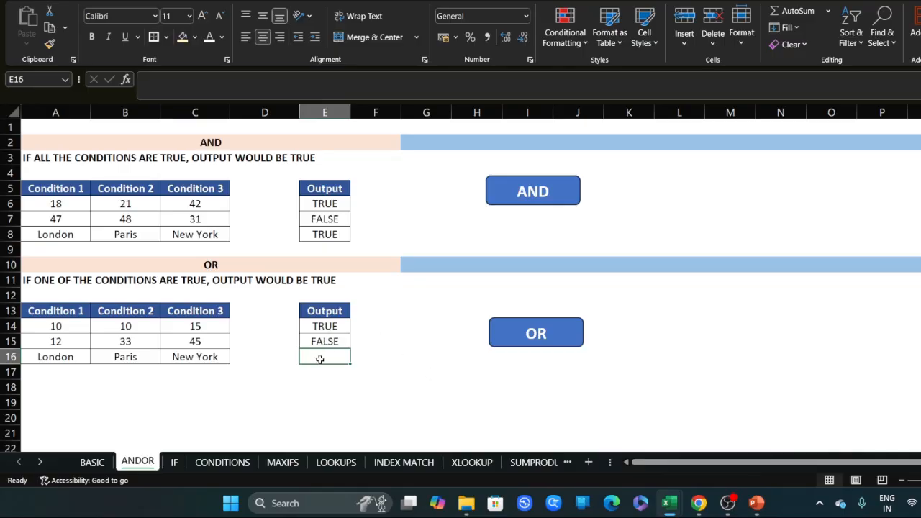
# - Test the city names of the OR table in E16 with =OR(A16="London",B16="ABC",C16="XYZ")
pyautogui.write('=')
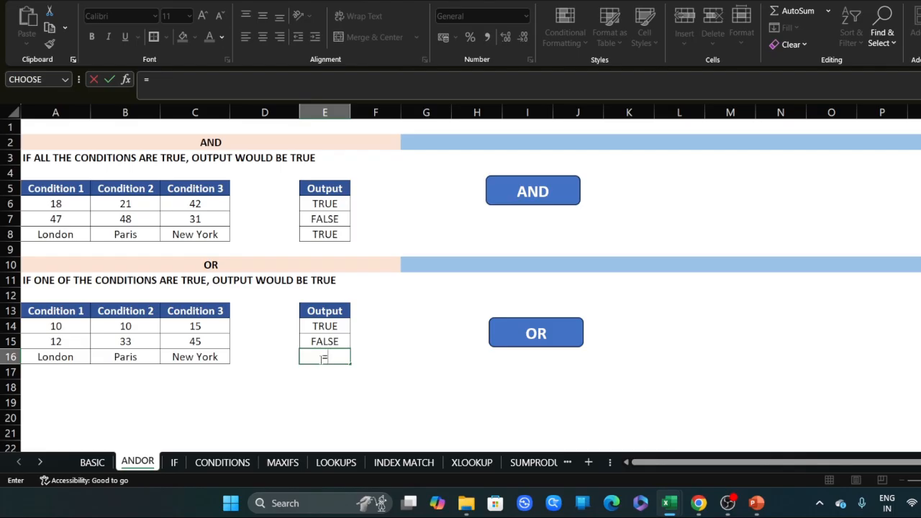
pyautogui.write('or')
pyautogui.press('Tab')
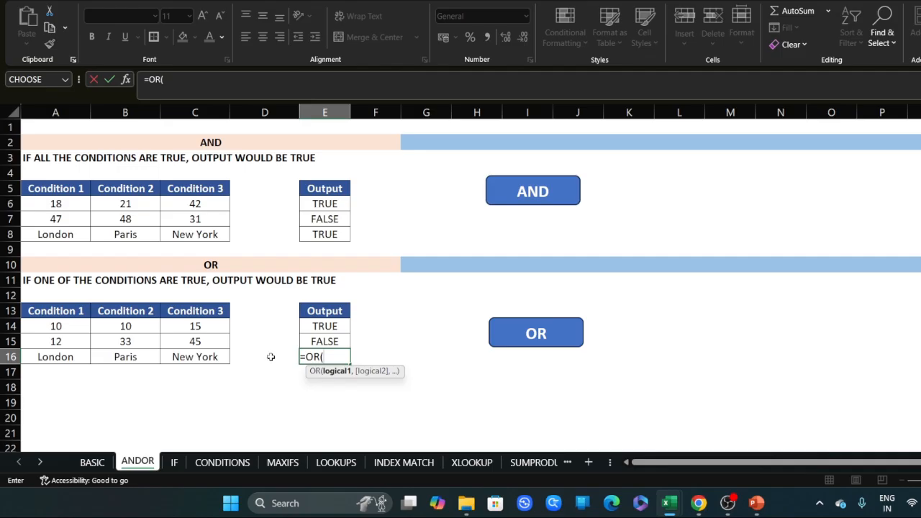
pyautogui.click(62, 357)
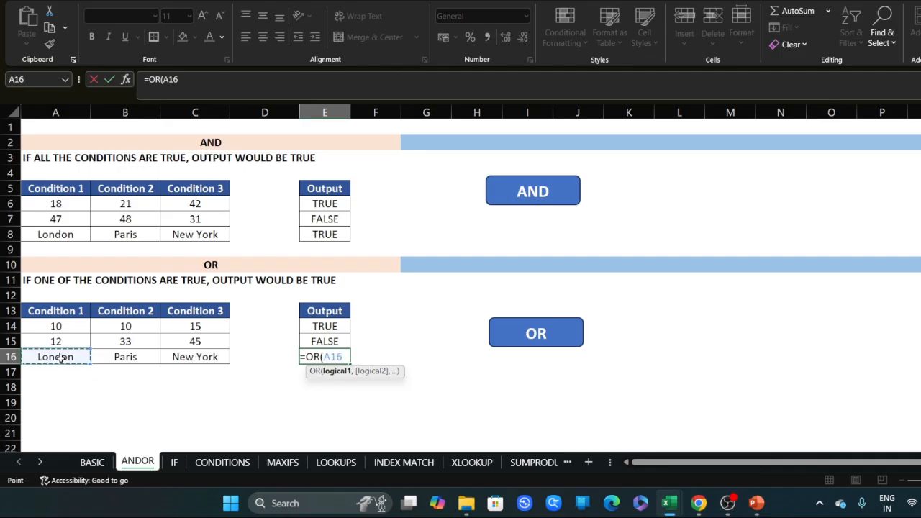
pyautogui.write('="l')
pyautogui.press('BackSpace')
pyautogui.write('Lond')
pyautogui.press('BackSpace')
pyautogui.press('BackSpace')
pyautogui.write('ndon",')
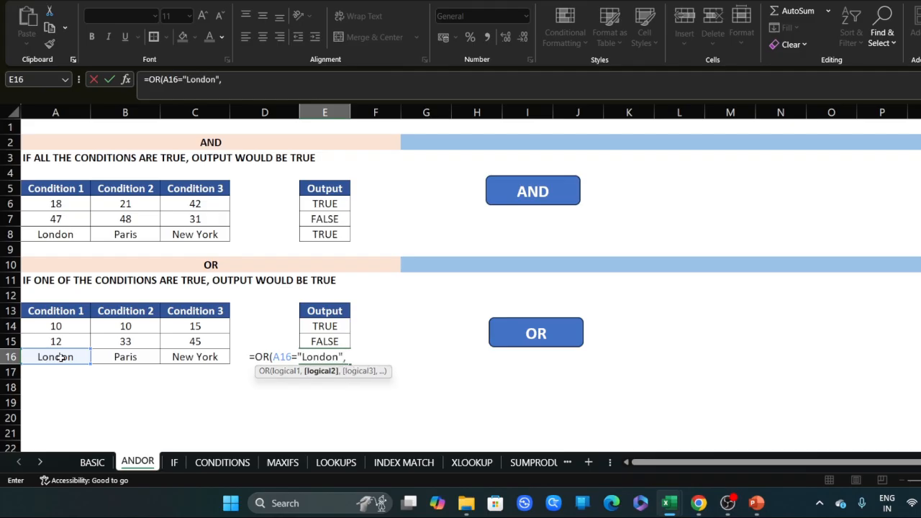
pyautogui.click(133, 358)
pyautogui.write('="')
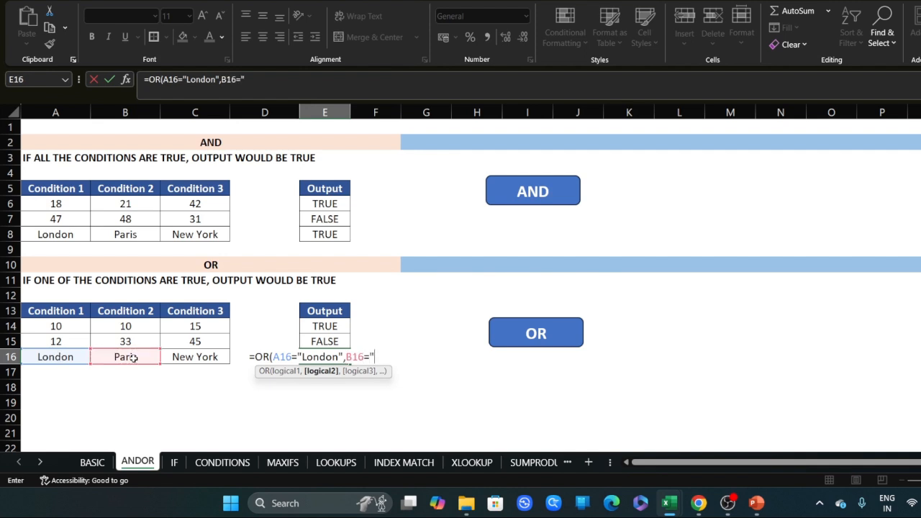
pyautogui.write('ABC",')
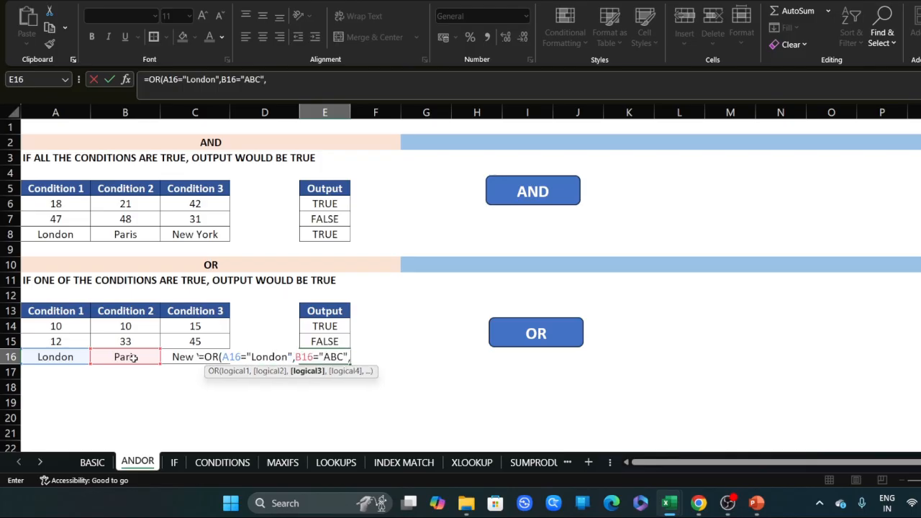
pyautogui.click(184, 356)
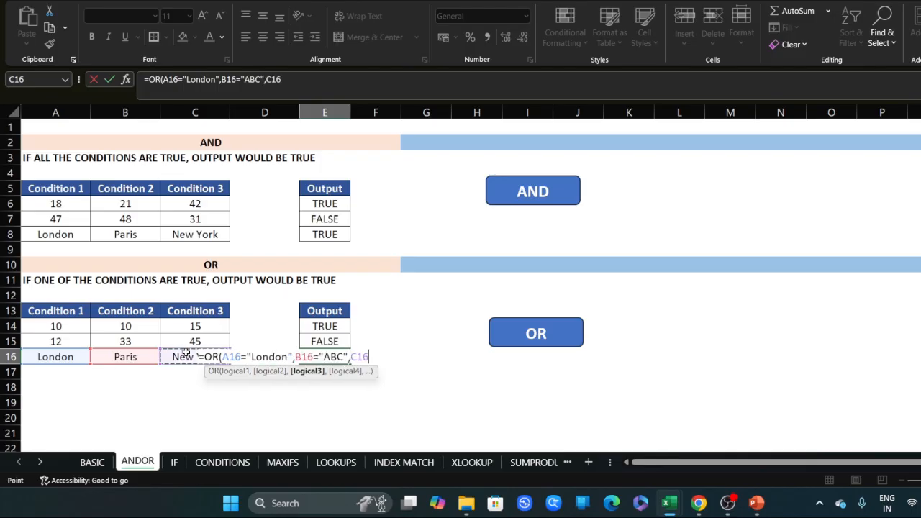
pyautogui.write('="XYZ")')
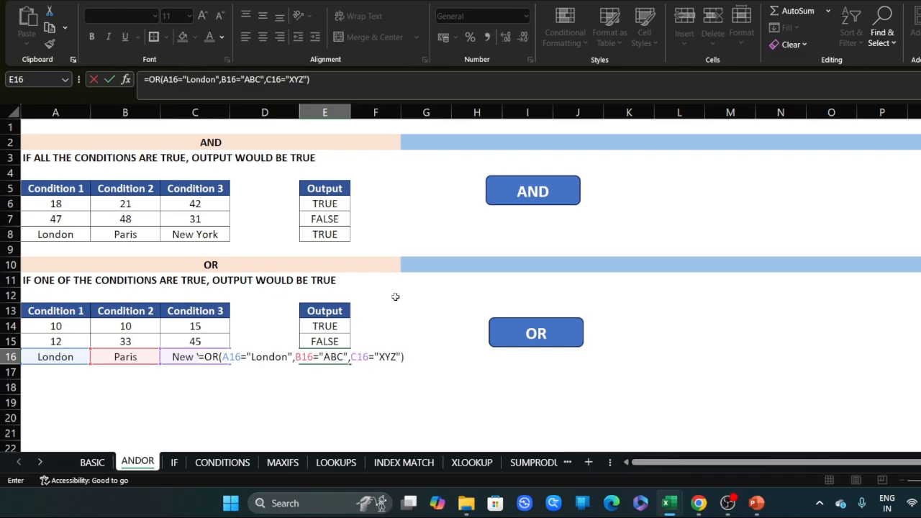
pyautogui.press('Return')
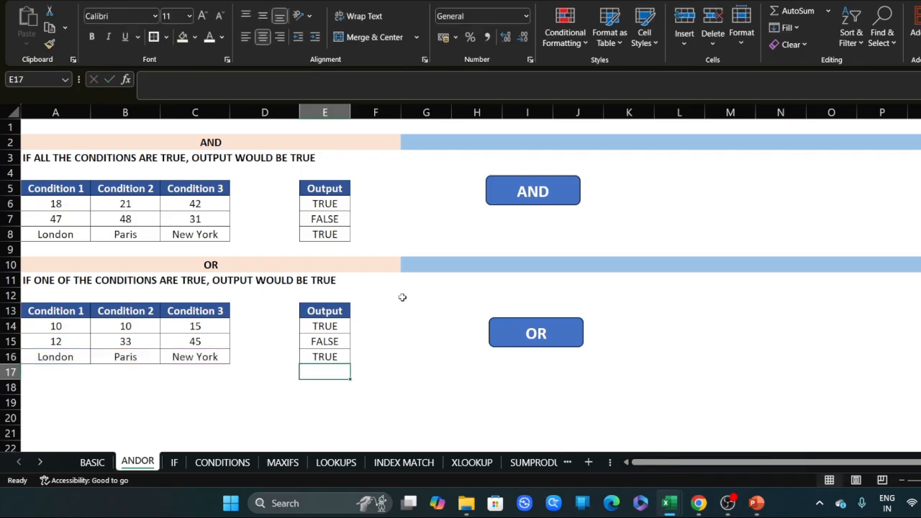
pyautogui.click(335, 359)
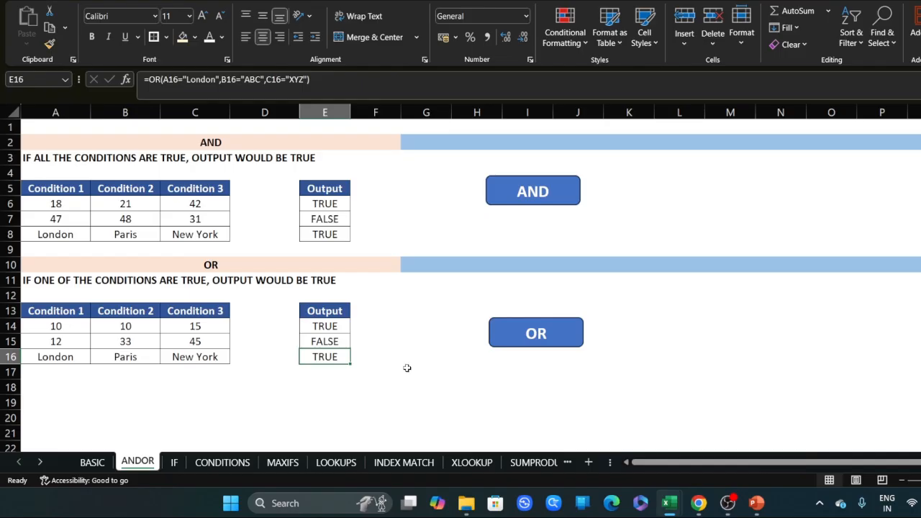
# - Open the IF sheet and review the student names, scores, empty Result column and pass/fail criteria
pyautogui.click(176, 462)
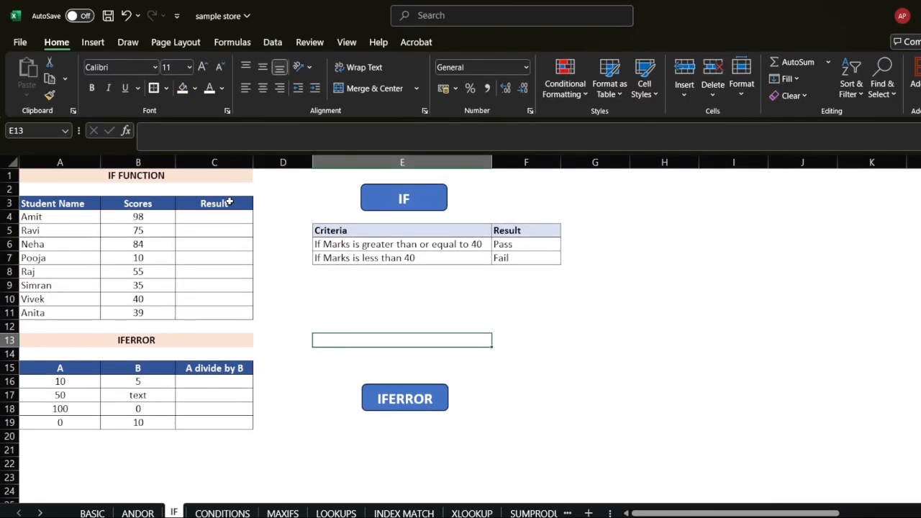
pyautogui.click(52, 205)
pyautogui.moveTo(51, 205); pyautogui.dragTo(54, 311)
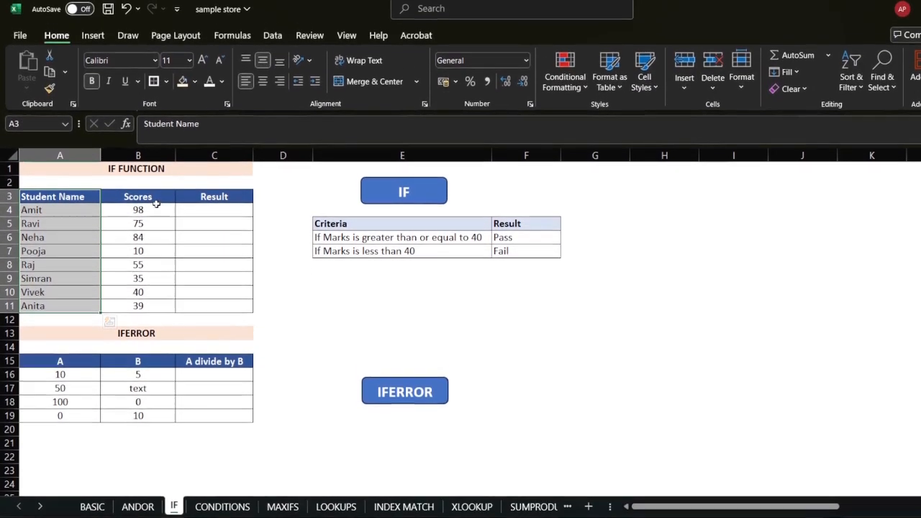
pyautogui.moveTo(140, 166); pyautogui.dragTo(150, 302)
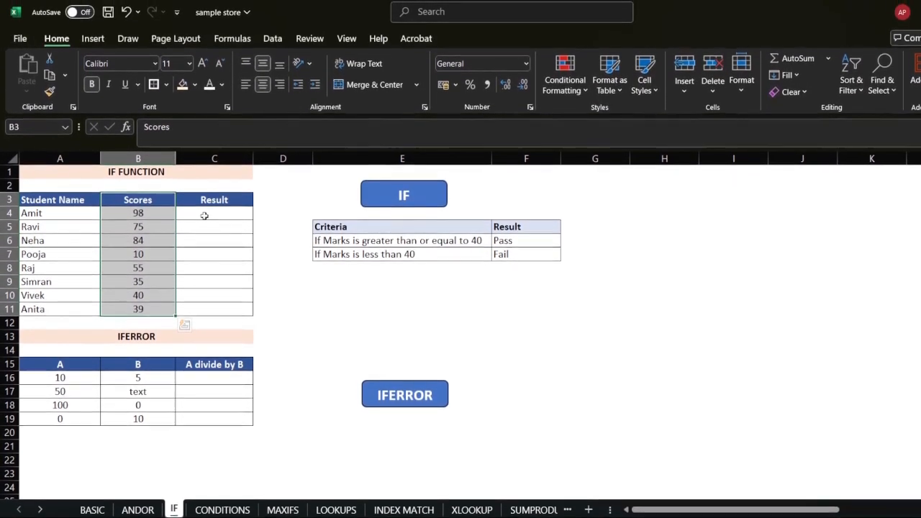
pyautogui.click(204, 198)
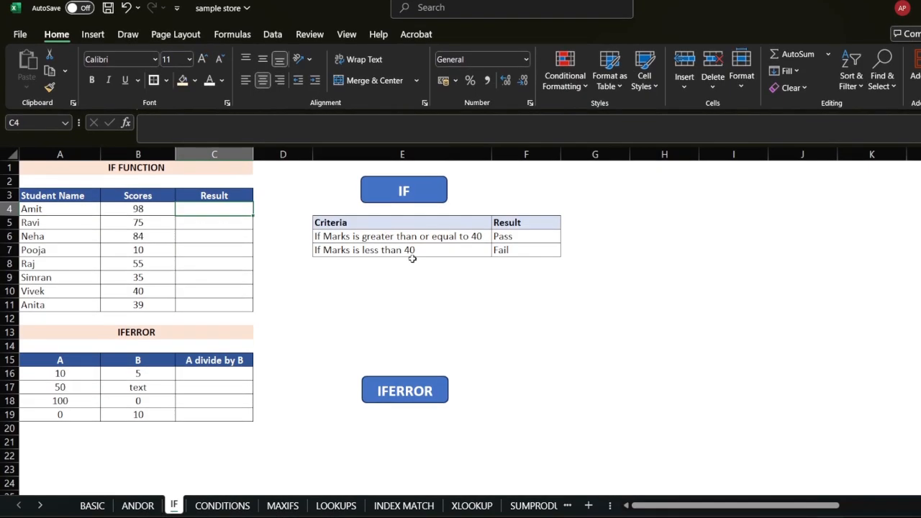
pyautogui.click(514, 254)
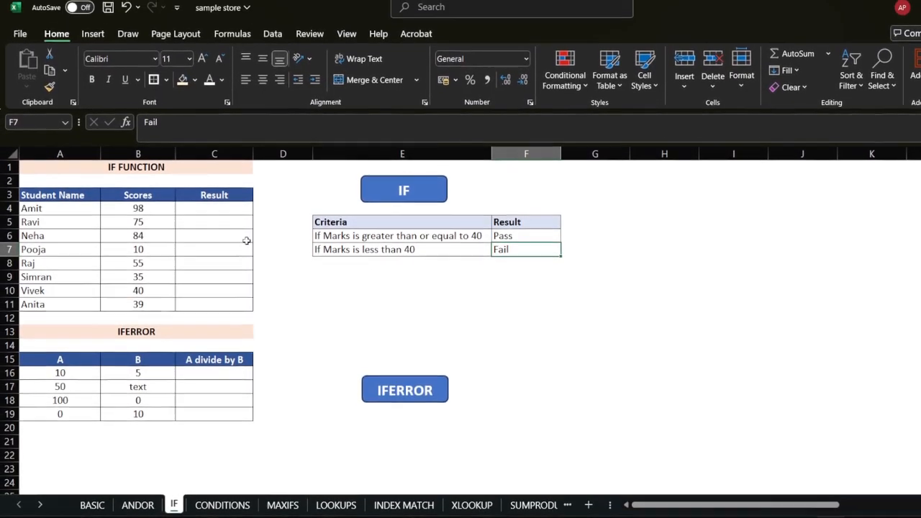
# - Grade the first student's score in C4 with =IF(B4>=40,"Pass","Fail"), and check it against the score in B4
pyautogui.click(204, 217)
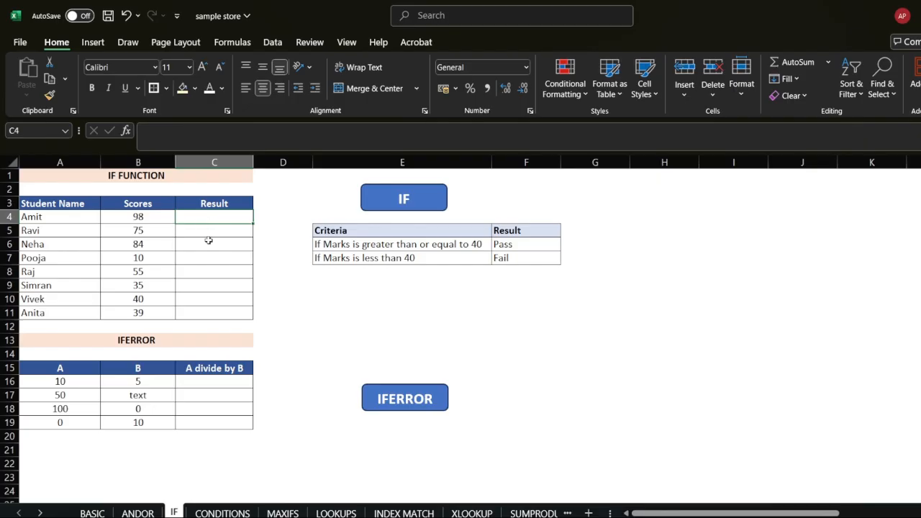
pyautogui.write('=')
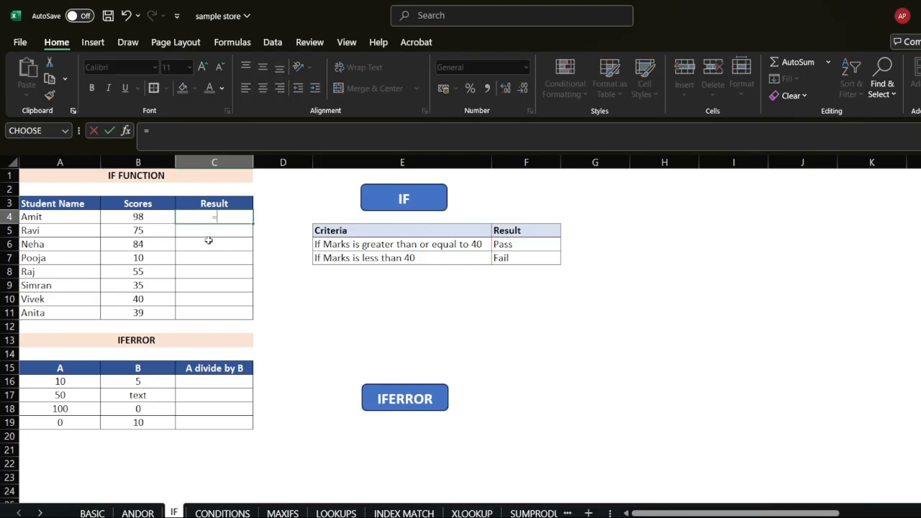
pyautogui.write('if')
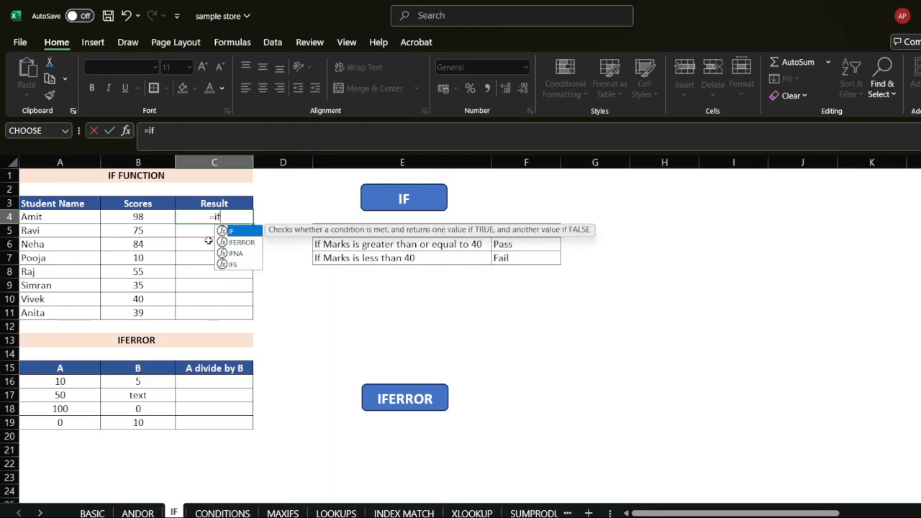
pyautogui.press('Tab')
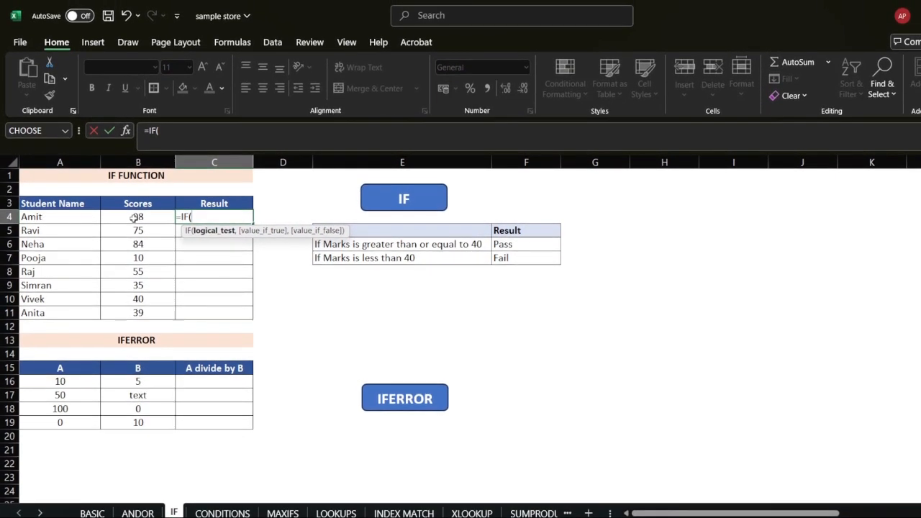
pyautogui.click(133, 216)
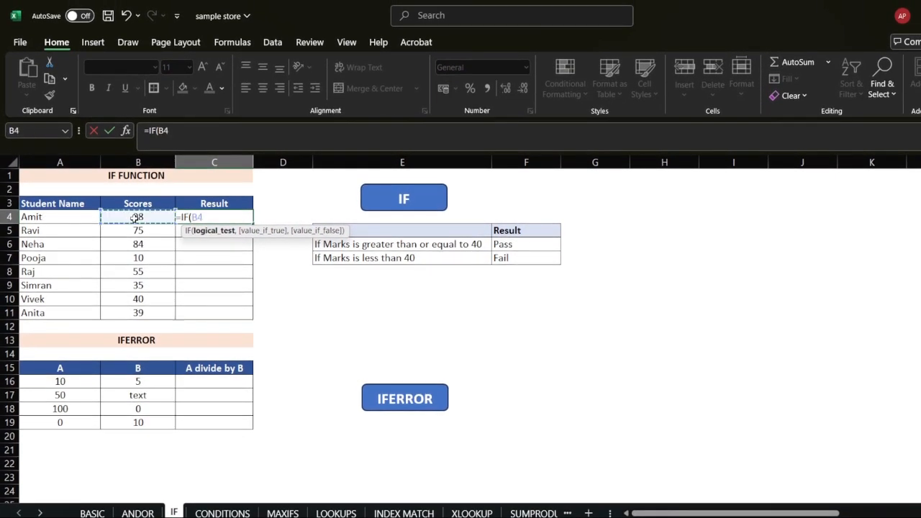
pyautogui.write('>')
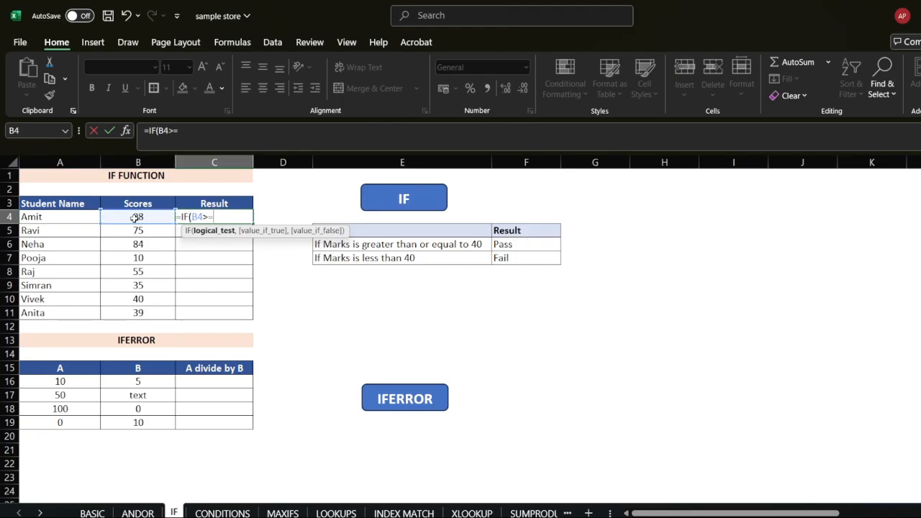
pyautogui.write('=40,')
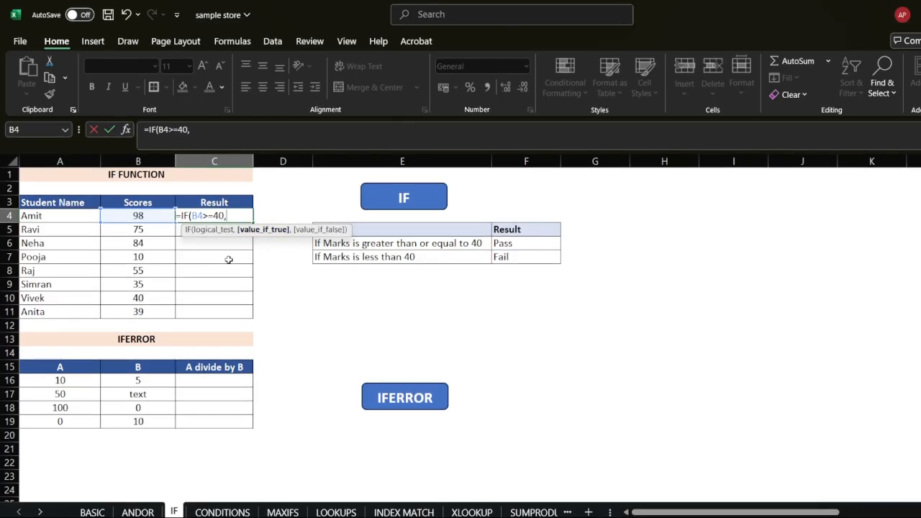
pyautogui.write('Pass"')
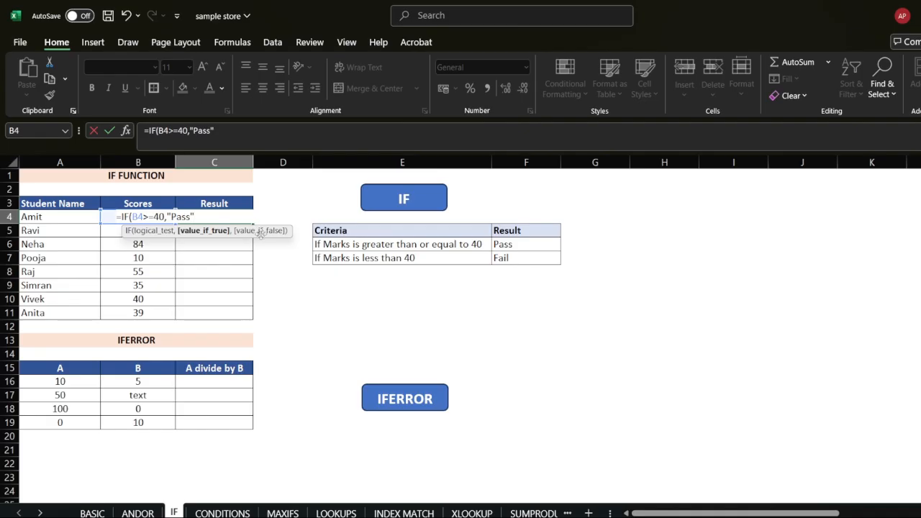
pyautogui.write(',')
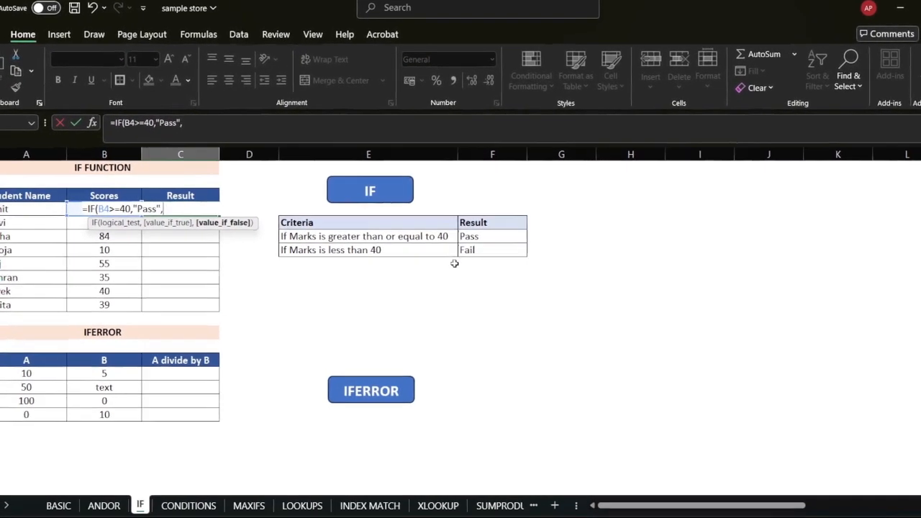
pyautogui.write('"Fail')
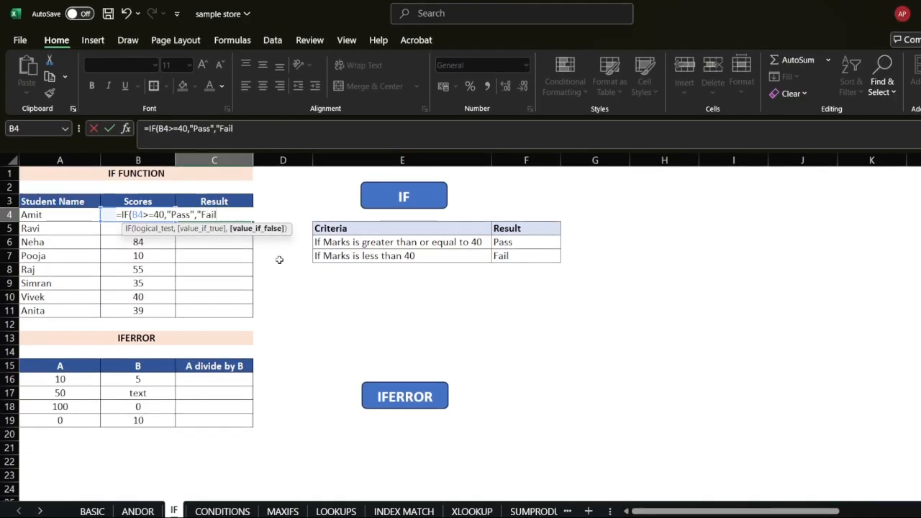
pyautogui.write(')')
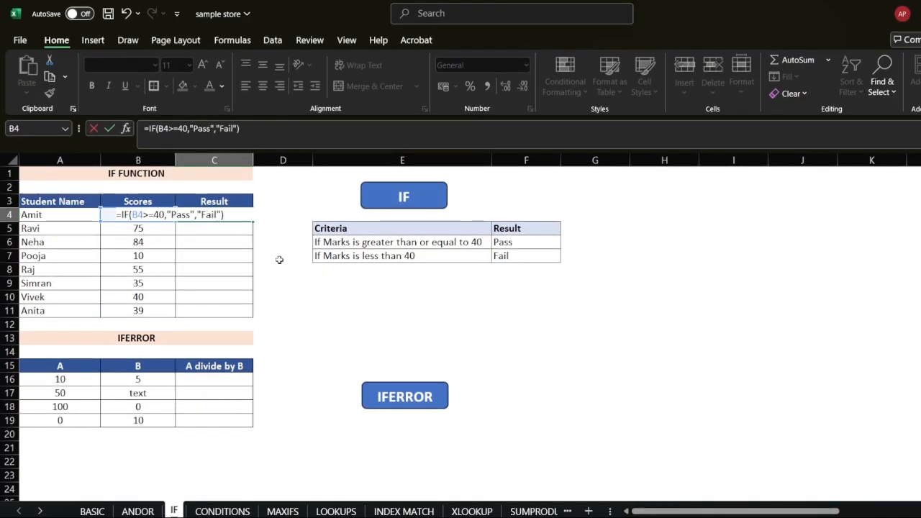
pyautogui.press('Return')
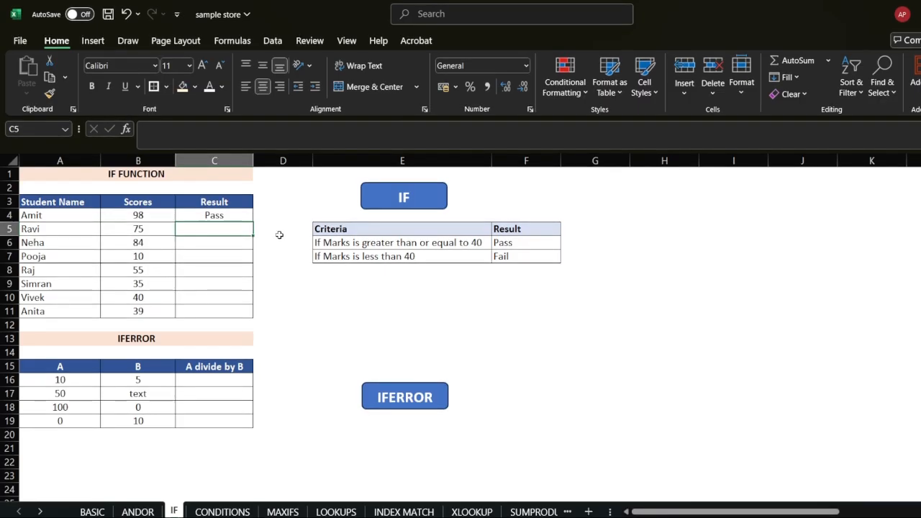
pyautogui.click(148, 216)
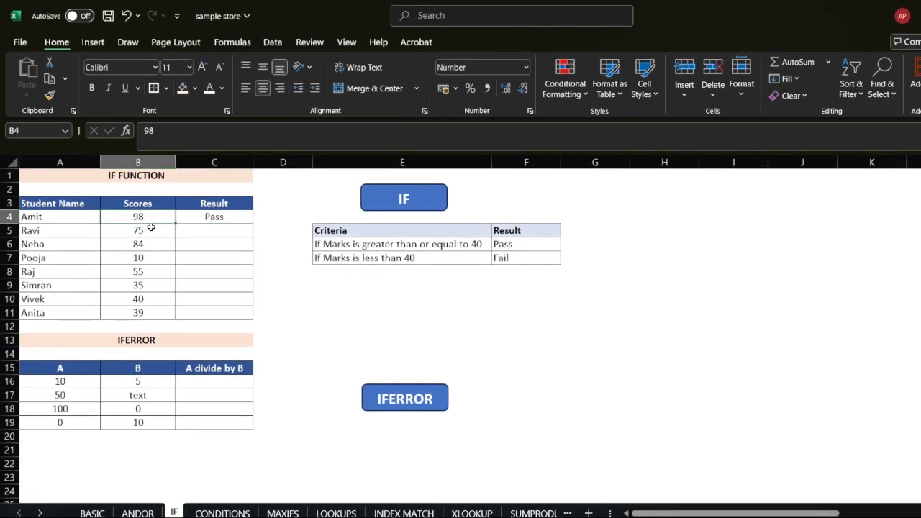
# - Fill the pass/fail formula in C4 down the Result column to C11
pyautogui.click(214, 217)
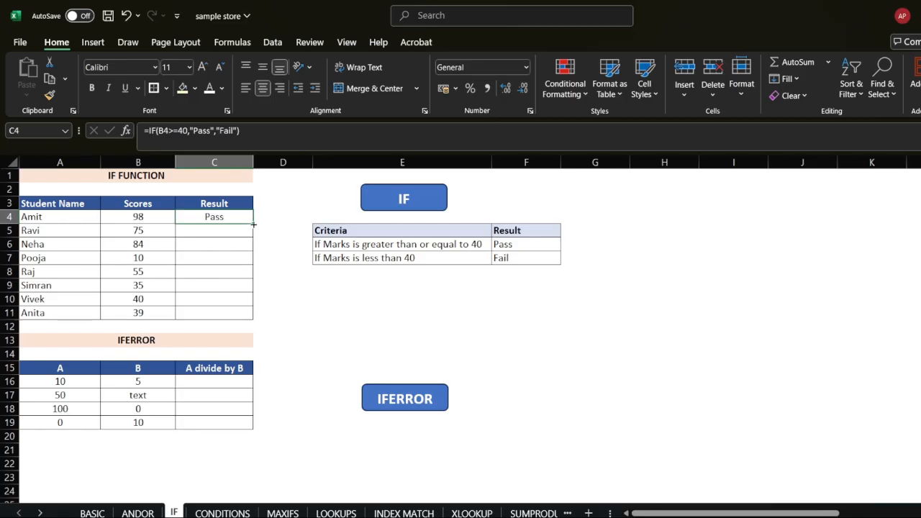
pyautogui.moveTo(255, 250); pyautogui.dragTo(246, 314)
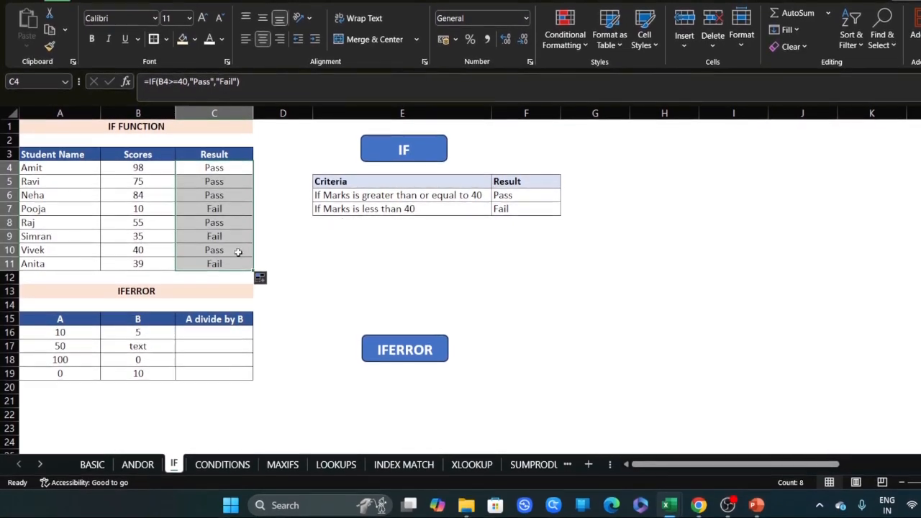
pyautogui.click(232, 250)
# - Check the pass/fail results in rows 7, 10 and 11 against their scores and the 40-mark criteria
pyautogui.click(142, 207)
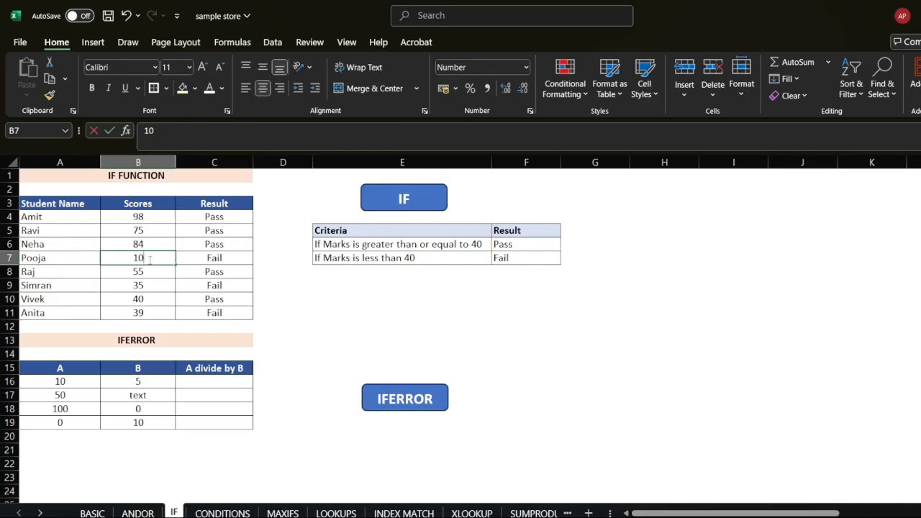
pyautogui.doubleClick(147, 258)
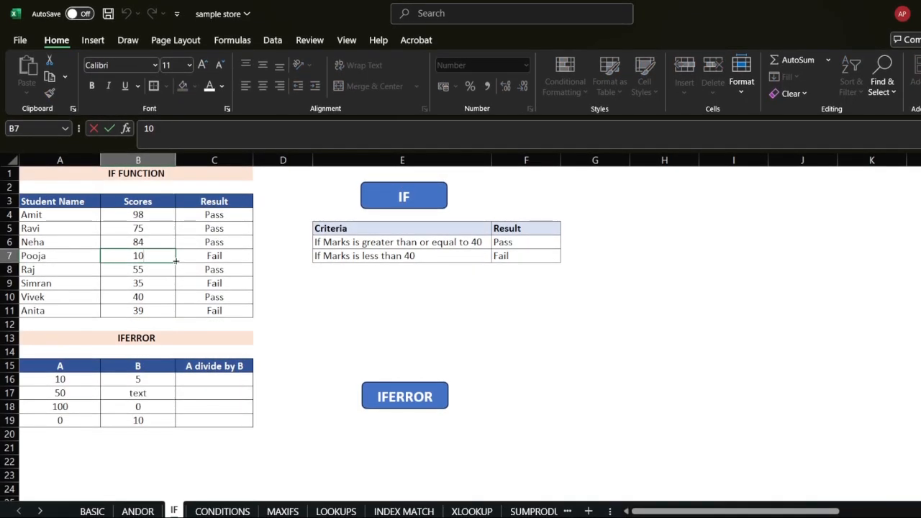
pyautogui.press('Escape')
pyautogui.moveTo(166, 258); pyautogui.dragTo(215, 260)
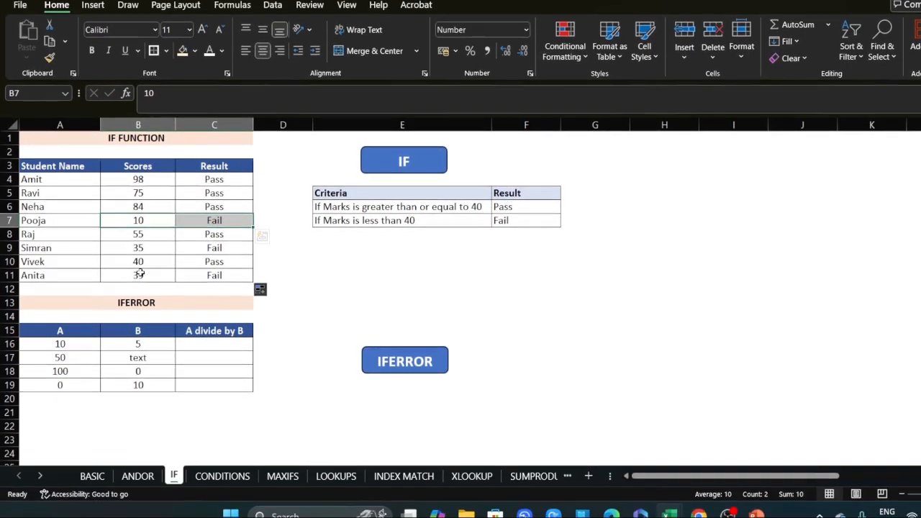
pyautogui.click(151, 250)
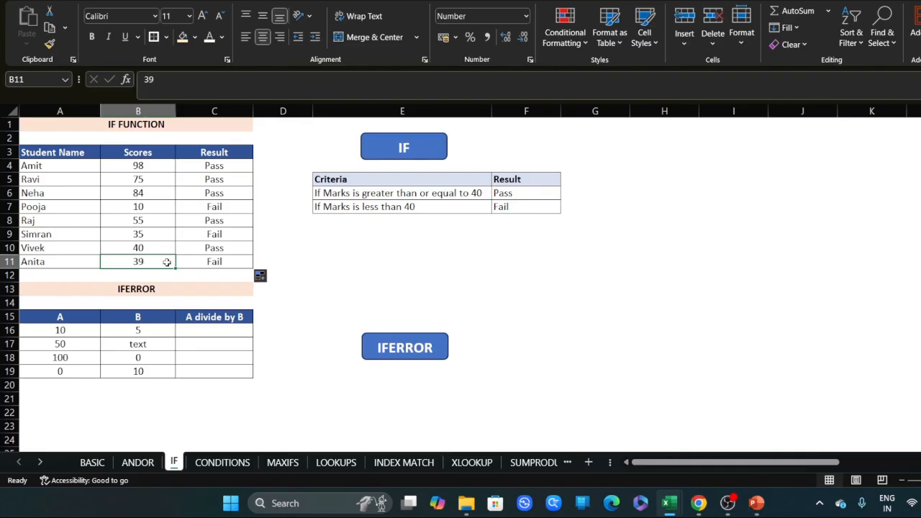
pyautogui.moveTo(216, 261); pyautogui.dragTo(217, 262)
pyautogui.click(212, 248)
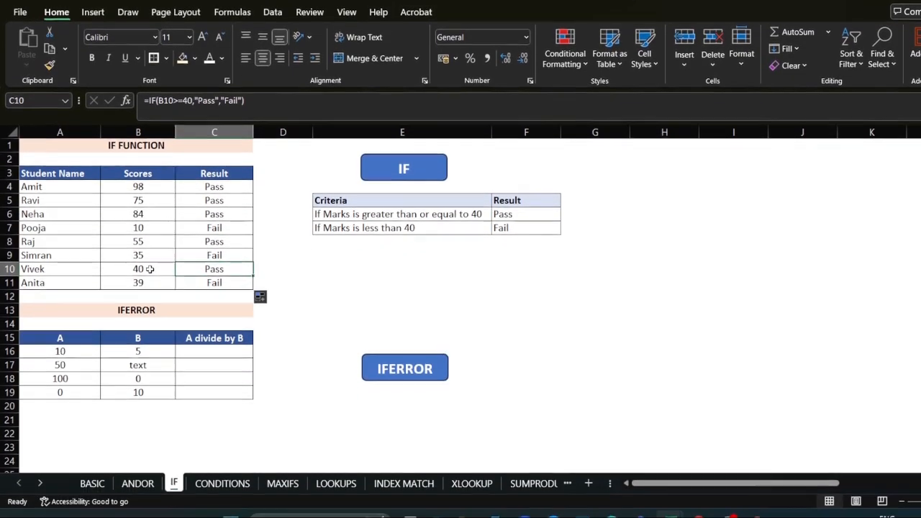
pyautogui.click(150, 268)
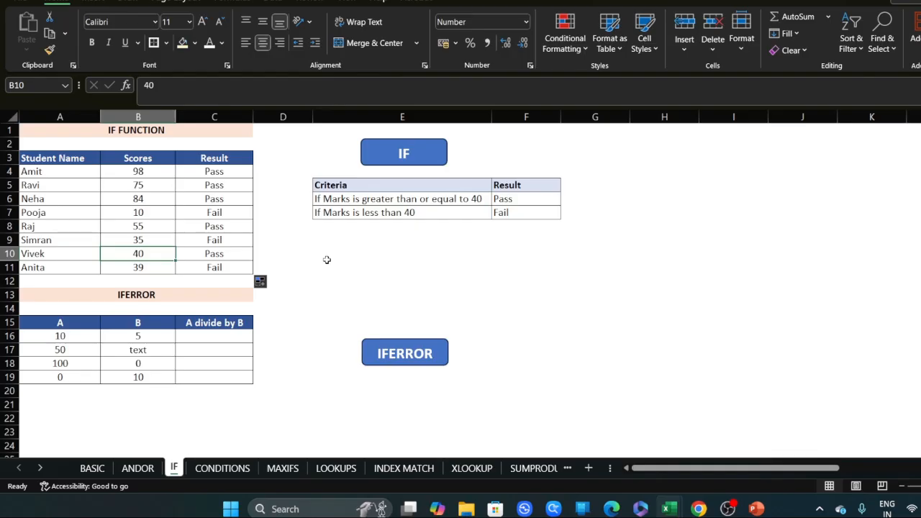
pyautogui.click(329, 256)
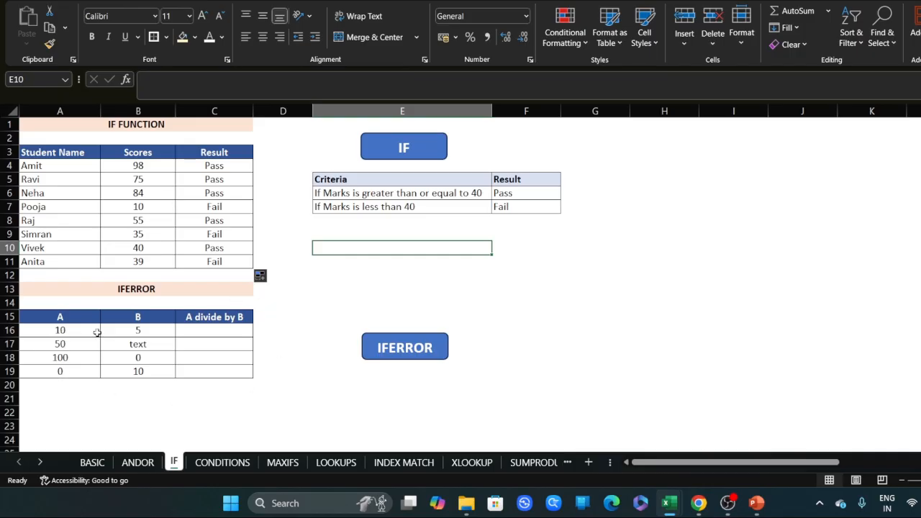
# - Enter =10/B16 in C16, fill it down to C19, and check rows 17 and 18 of the IFERROR table
pyautogui.click(202, 331)
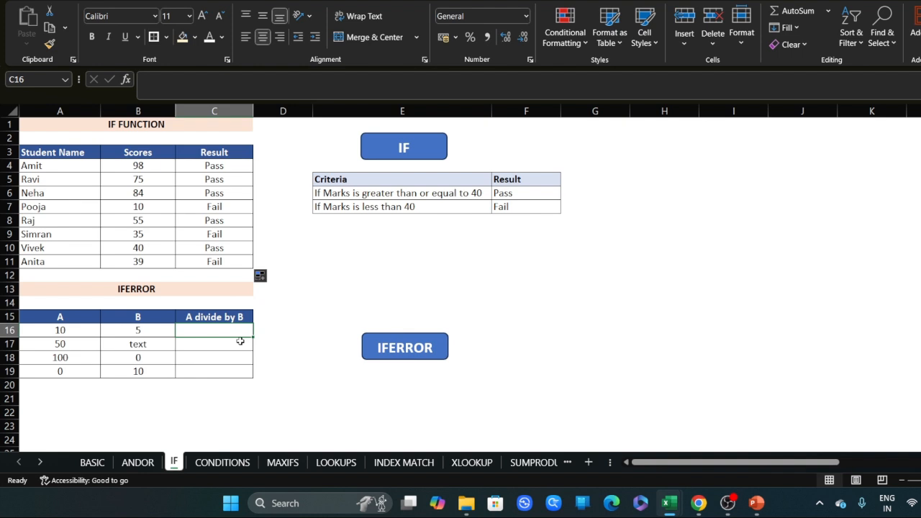
pyautogui.write('=10/')
pyautogui.click(156, 329)
pyautogui.press('Return')
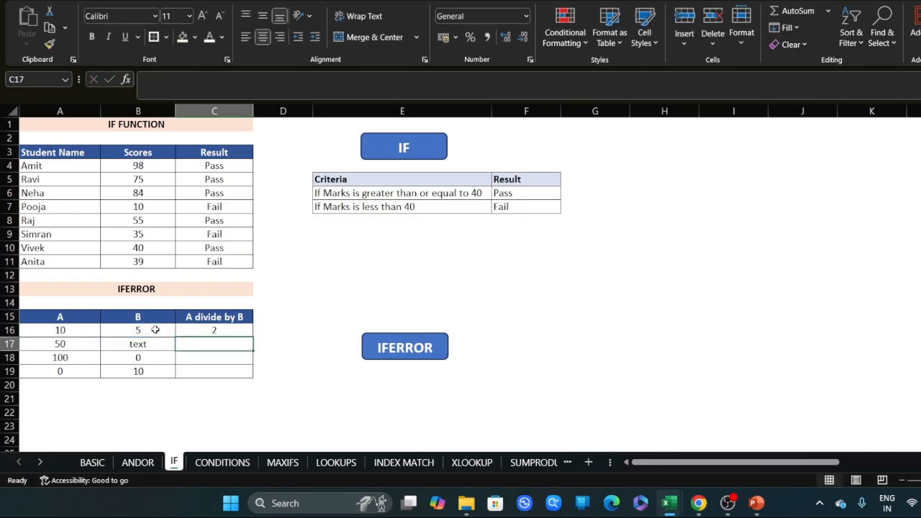
pyautogui.click(230, 331)
pyautogui.moveTo(252, 337); pyautogui.dragTo(252, 377)
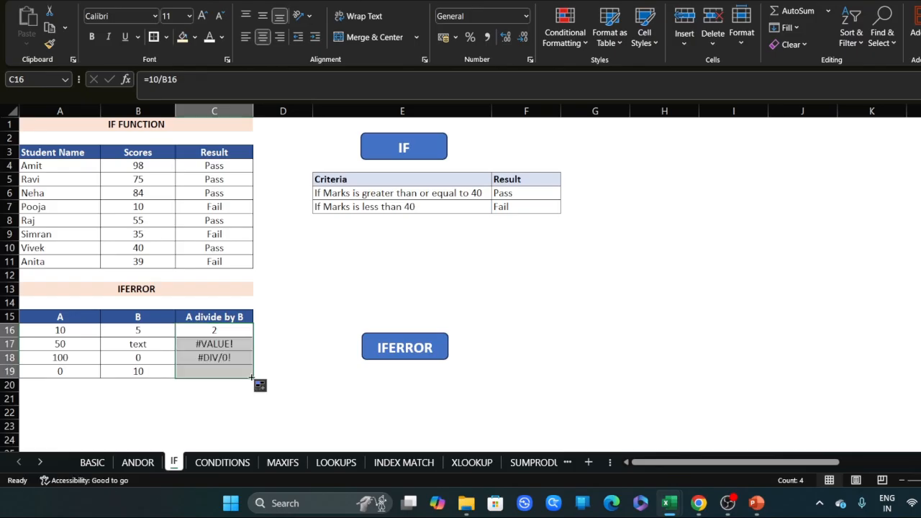
pyautogui.click(214, 346)
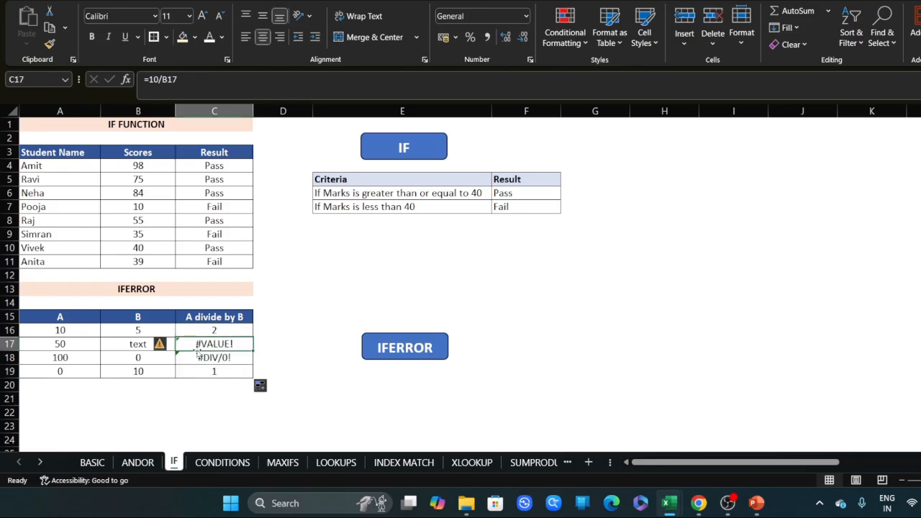
pyautogui.click(173, 398)
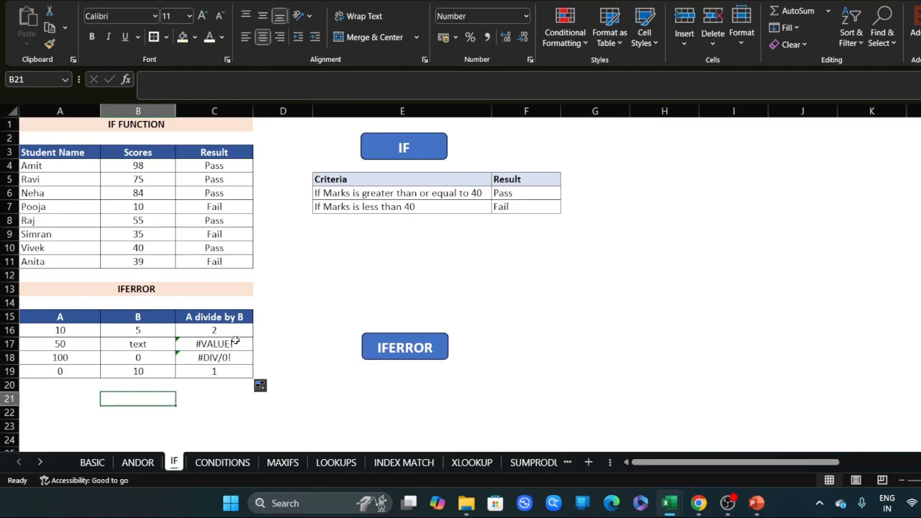
pyautogui.click(65, 358)
pyautogui.click(123, 358)
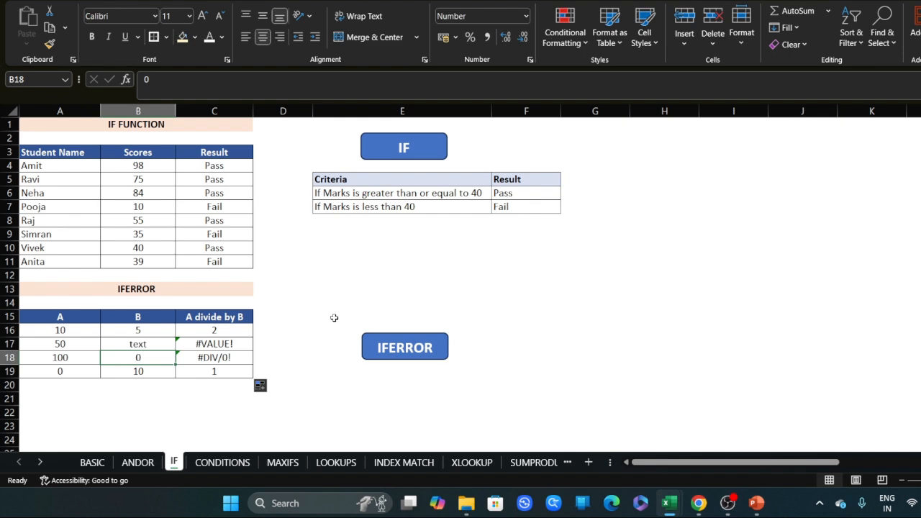
# - Replace the division in C16 with =IFERROR(A16/B16,"No error")
pyautogui.click(227, 330)
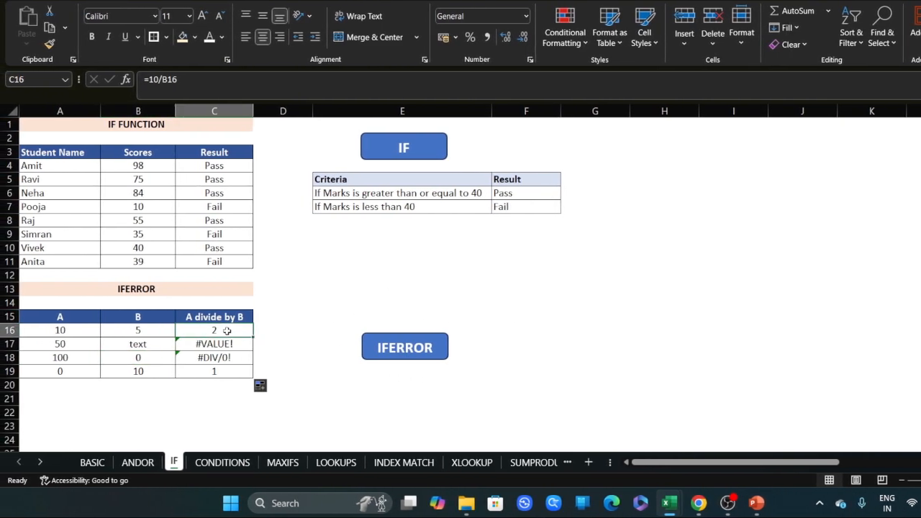
pyautogui.write('=')
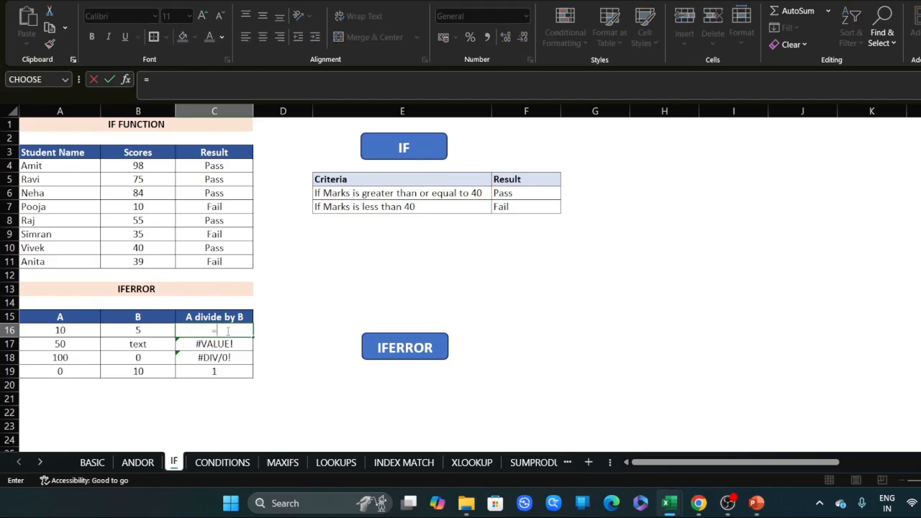
pyautogui.write('ifer')
pyautogui.press('Tab')
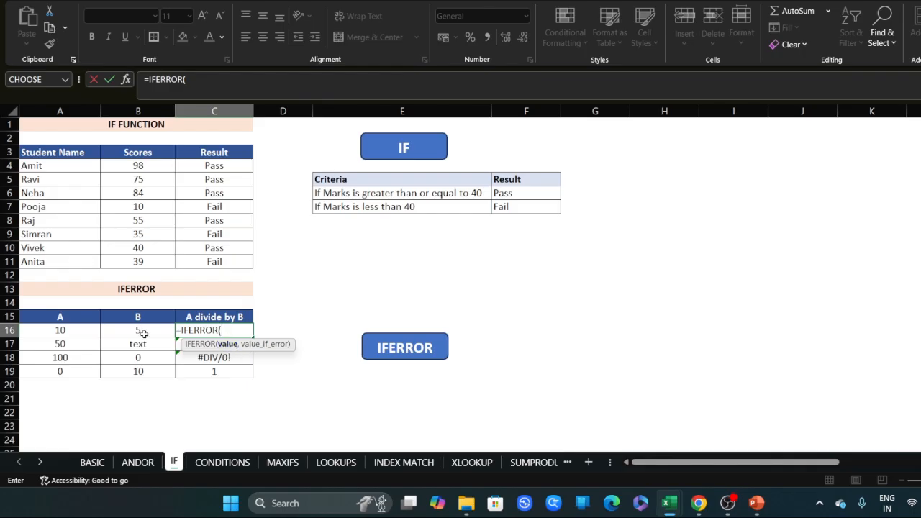
pyautogui.click(85, 332)
pyautogui.write('/')
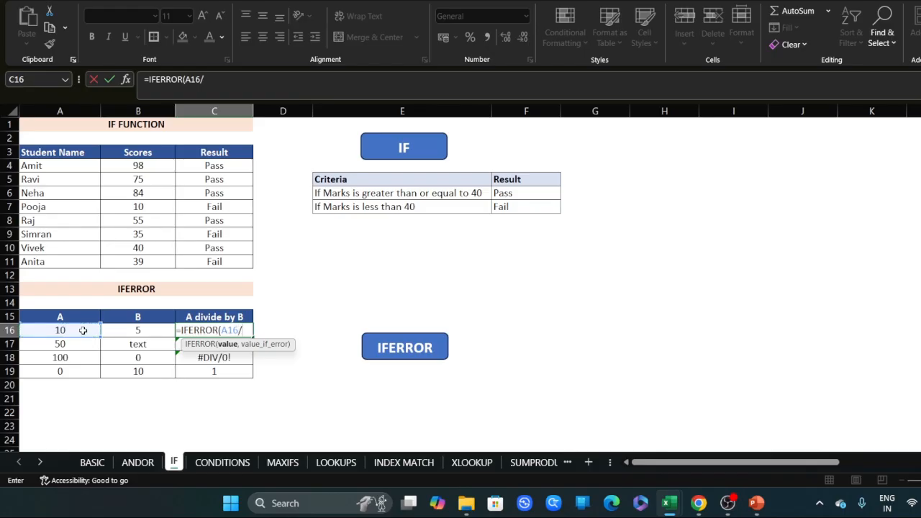
pyautogui.click(138, 331)
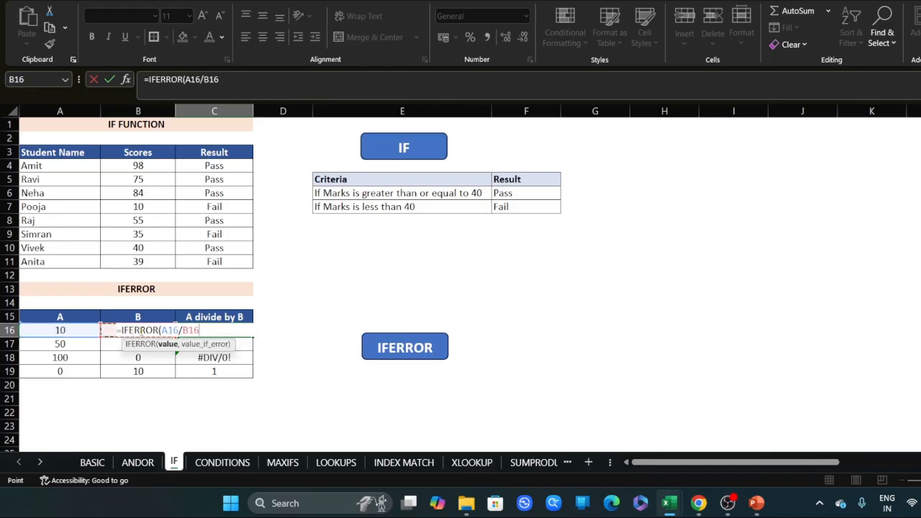
pyautogui.write(',')
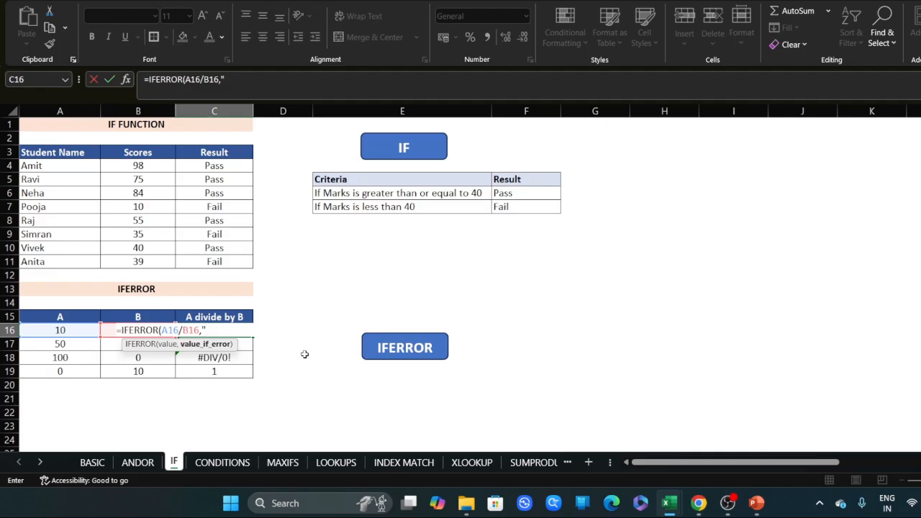
pyautogui.write('o error")')
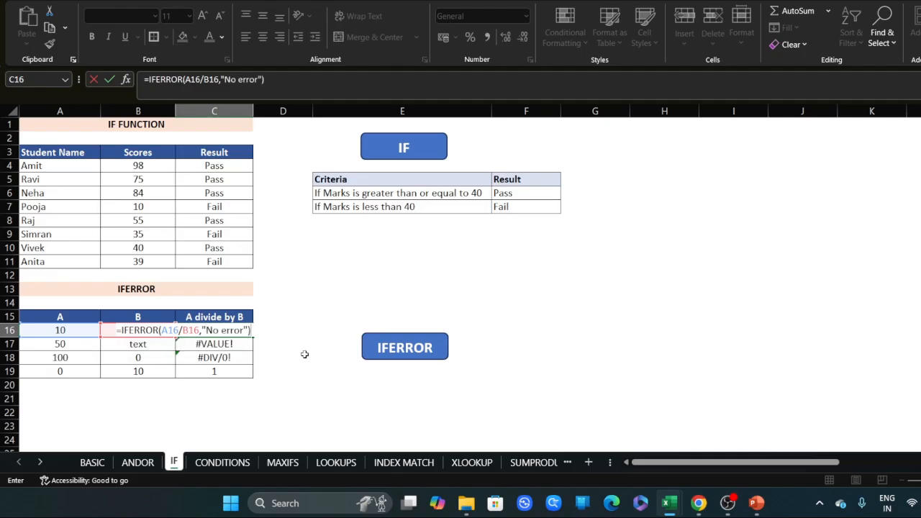
pyautogui.press('Return')
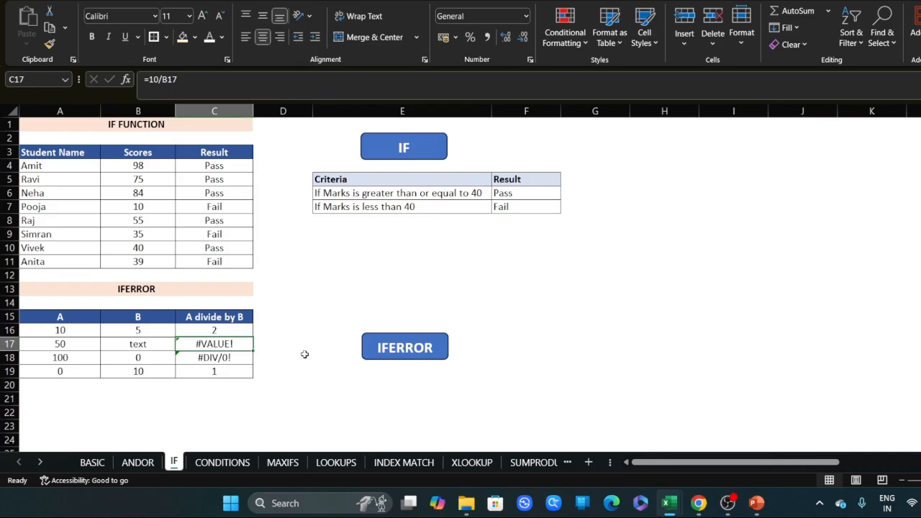
# - Fill the IFERROR formula from C16 down to C17 and review the copied formula
pyautogui.click(229, 330)
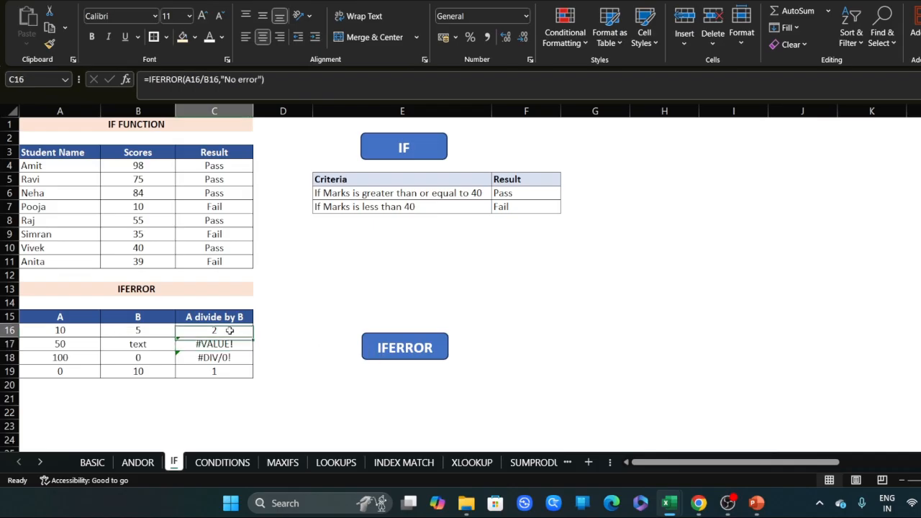
pyautogui.moveTo(254, 337); pyautogui.dragTo(255, 353)
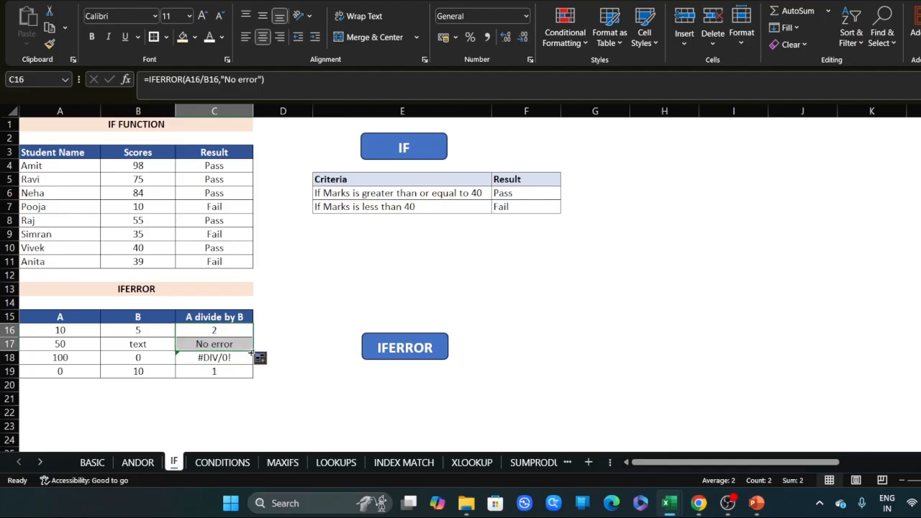
pyautogui.click(216, 344)
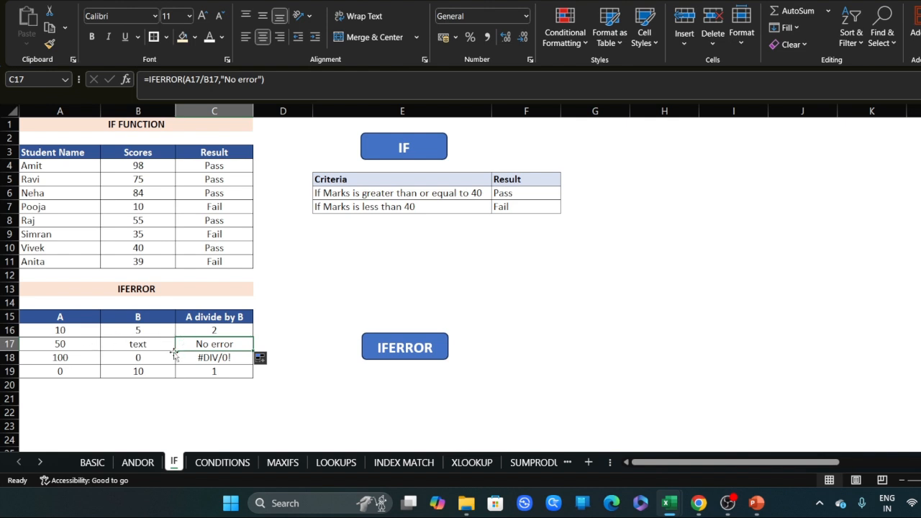
pyautogui.doubleClick(236, 344)
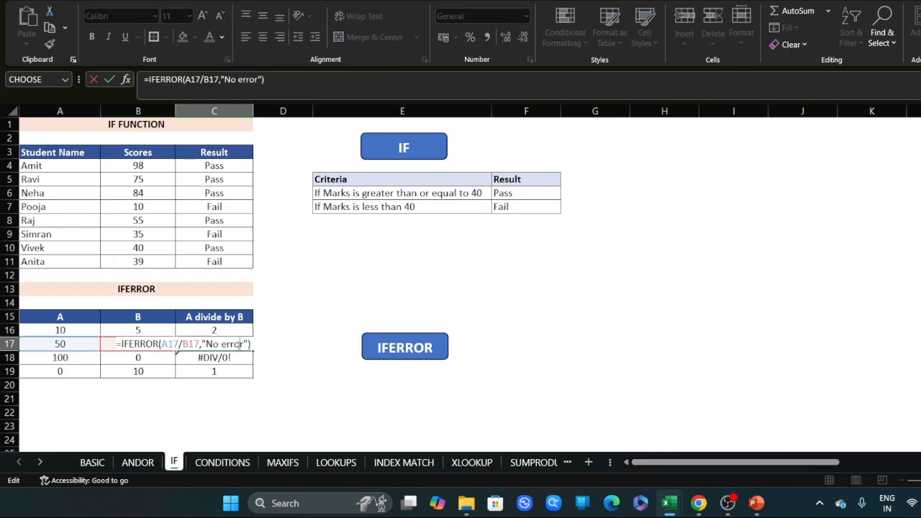
pyautogui.hotkey('ctrl', 'Return')
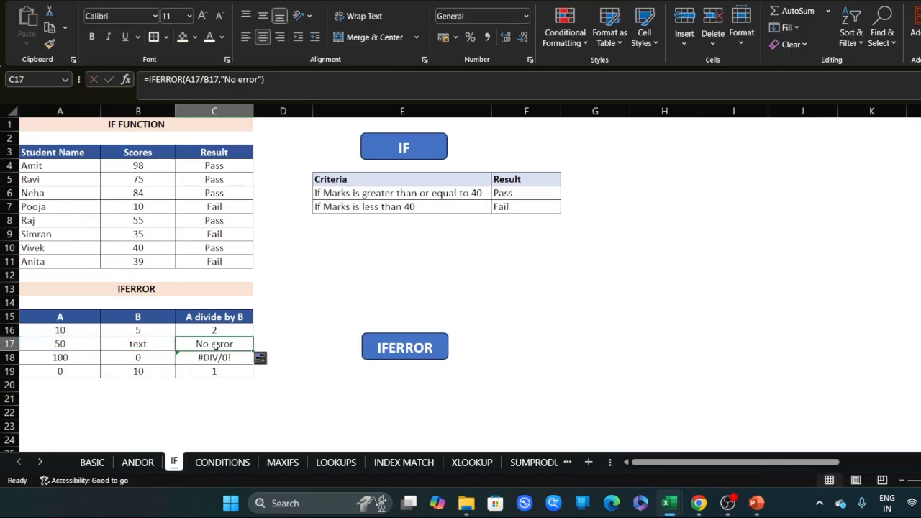
# - Shorten the IFERROR fallback text in C17 to "error"
pyautogui.doubleClick(232, 345)
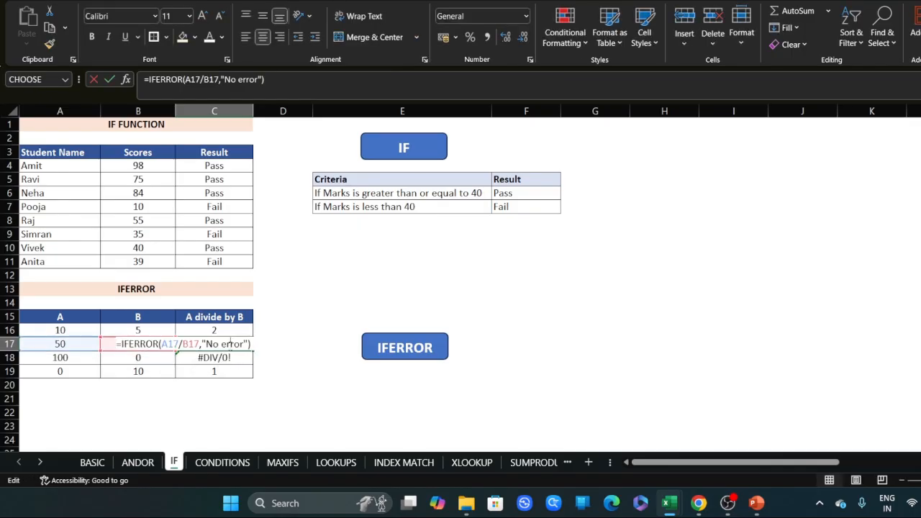
pyautogui.press('BackSpace')
pyautogui.press('BackSpace')
pyautogui.press('BackSpace')
pyautogui.press('Return')
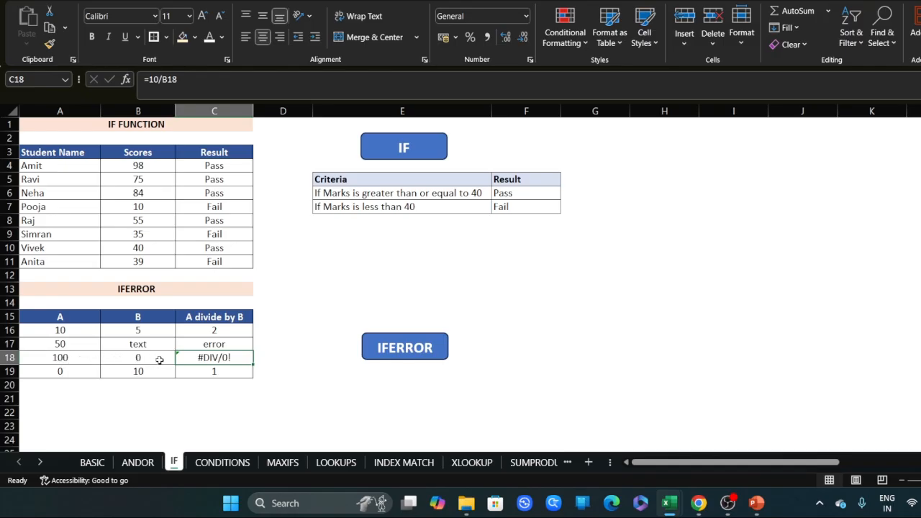
# - Copy the IFERROR formula from C17 into C18
pyautogui.doubleClick(225, 358)
pyautogui.press('Escape')
pyautogui.click(222, 347)
pyautogui.hotkey('ctrl', 'c')
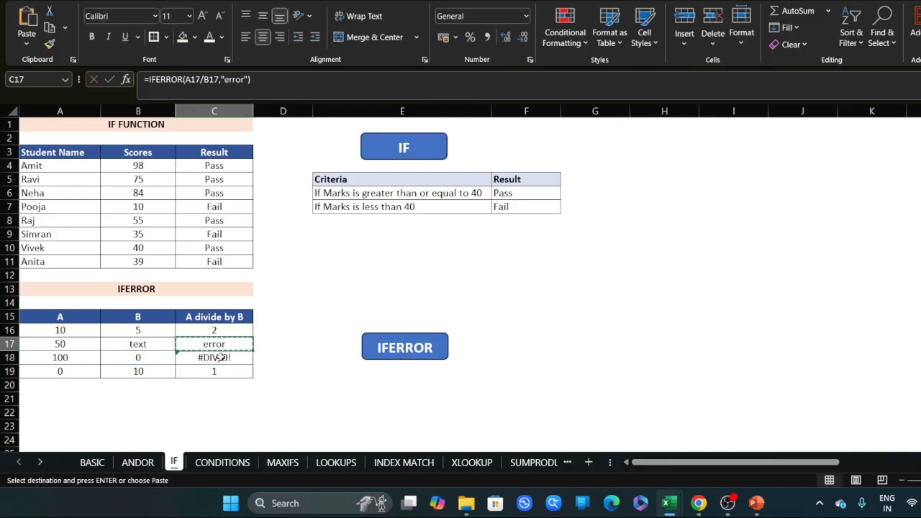
pyautogui.click(225, 358)
pyautogui.hotkey('ctrl', 'v')
pyautogui.press('Escape')
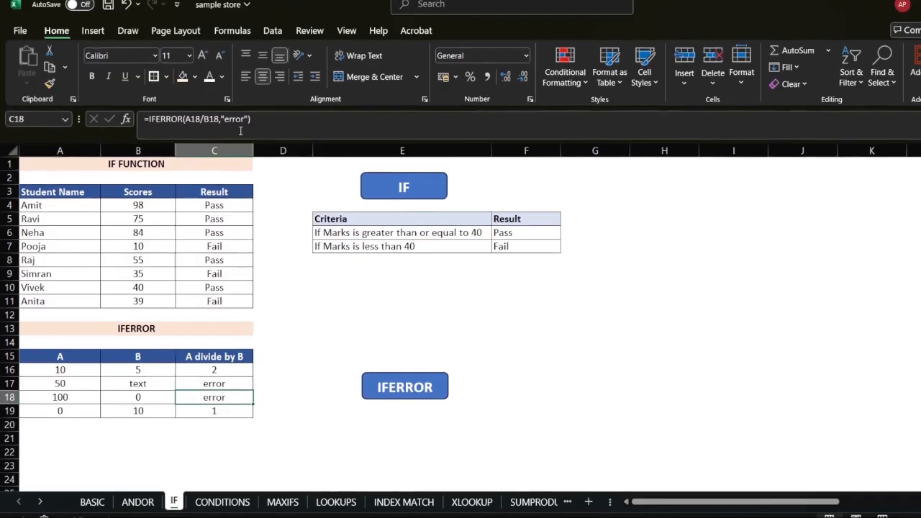
# - Set the IFERROR fallback text in C18 to "Divide by 0 error" and check it against the values in A18 and B18
pyautogui.press('F2')
pyautogui.press('BackSpace')
pyautogui.press('BackSpace')
pyautogui.press('BackSpace')
pyautogui.press('BackSpace')
pyautogui.press('BackSpace')
pyautogui.write('Divide ')
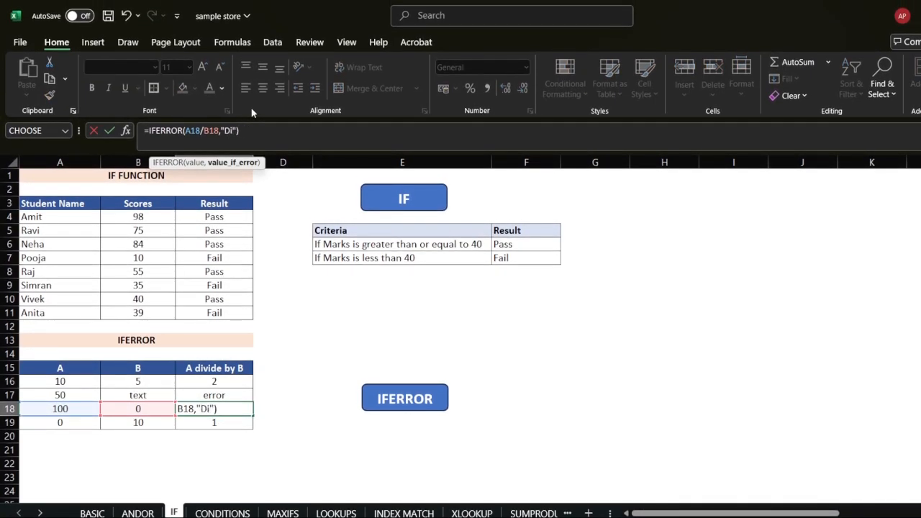
pyautogui.write('by 0 error')
pyautogui.press('Return')
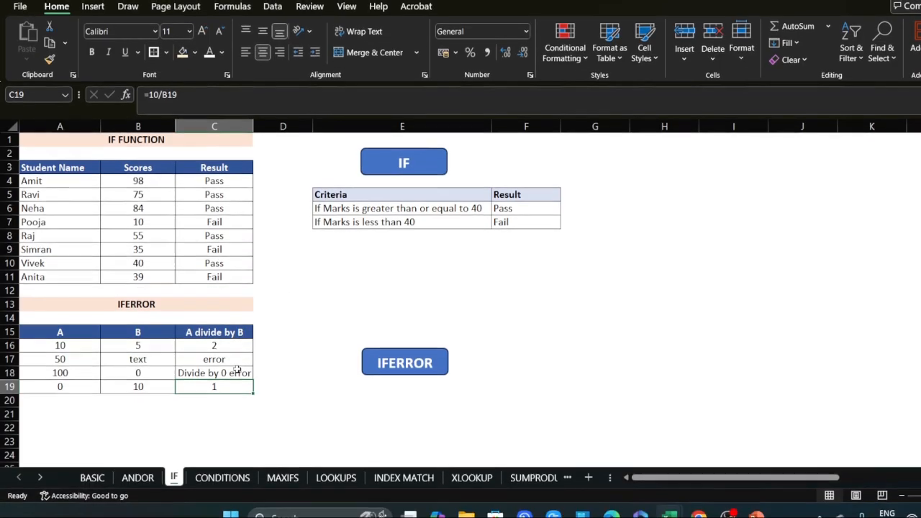
pyautogui.moveTo(240, 410); pyautogui.dragTo(122, 409)
pyautogui.moveTo(121, 358); pyautogui.dragTo(72, 358)
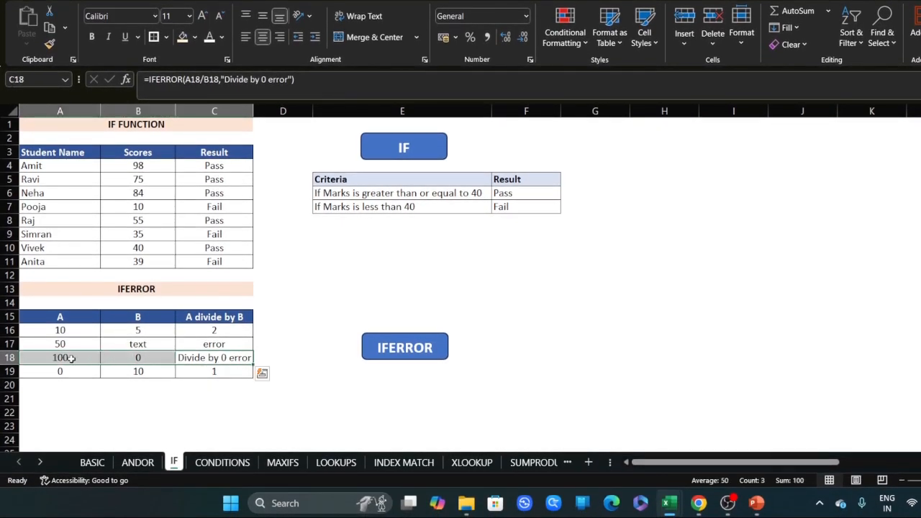
# - Review the IFERROR formulas and results in C16:C18 and the plain division in C19
pyautogui.click(226, 358)
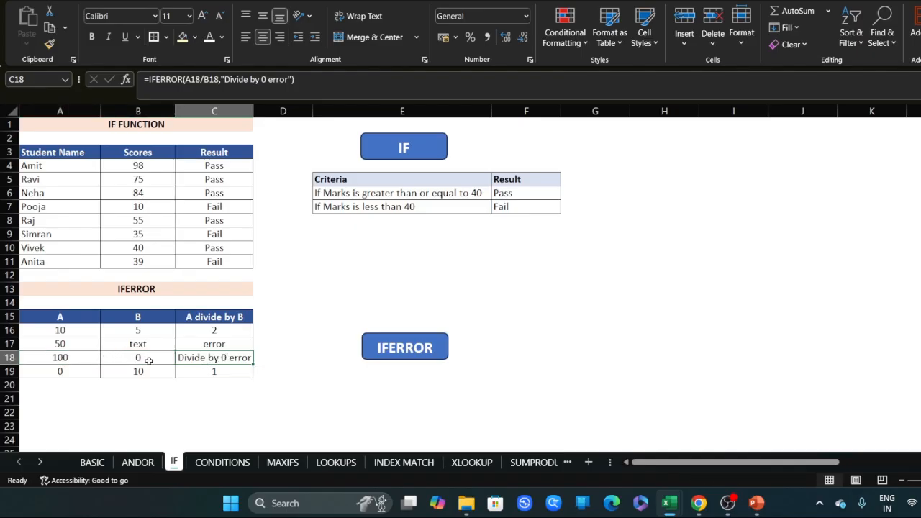
pyautogui.click(222, 373)
pyautogui.click(222, 341)
pyautogui.click(218, 331)
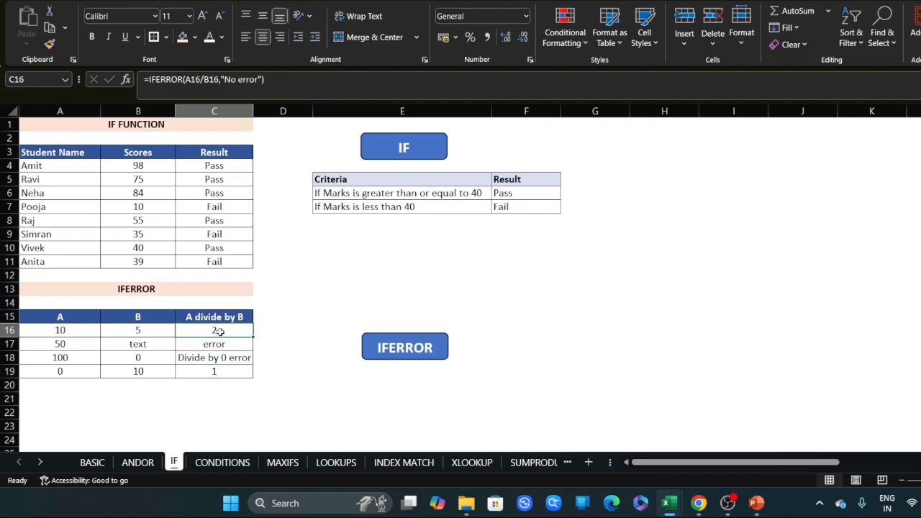
pyautogui.click(211, 378)
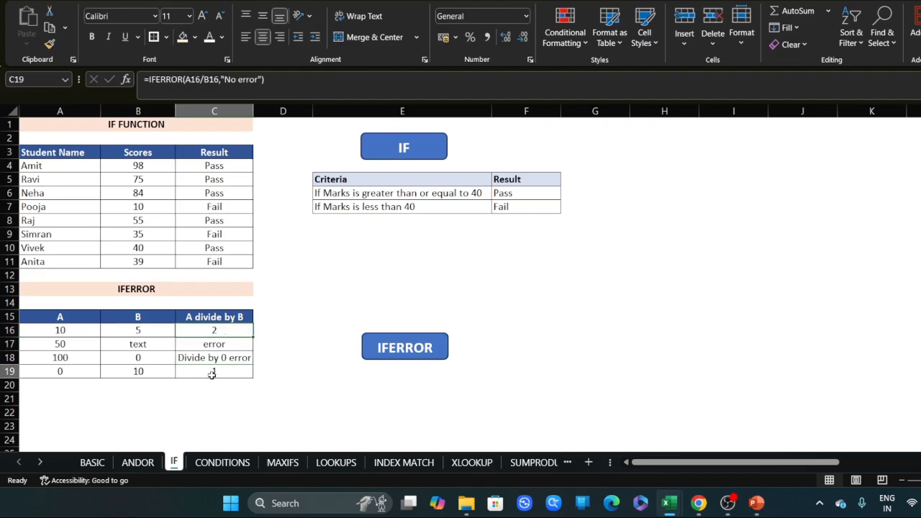
pyautogui.click(220, 334)
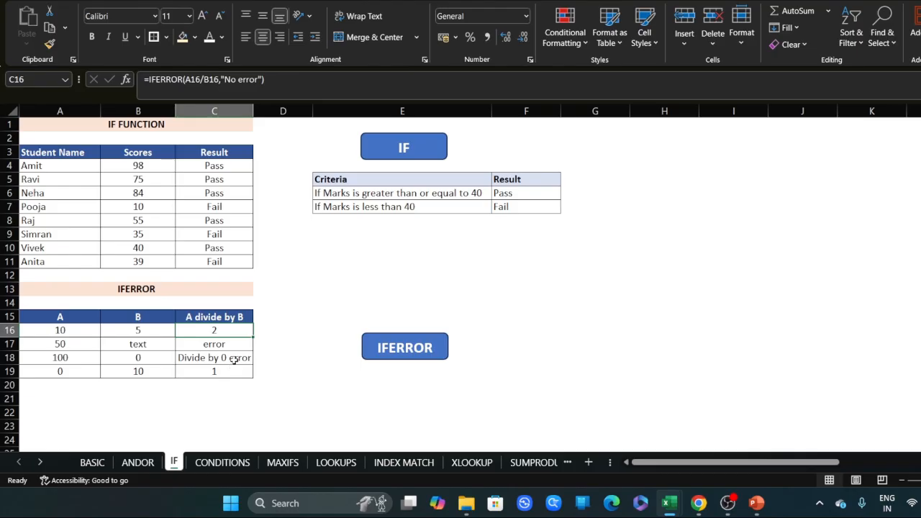
pyautogui.click(234, 359)
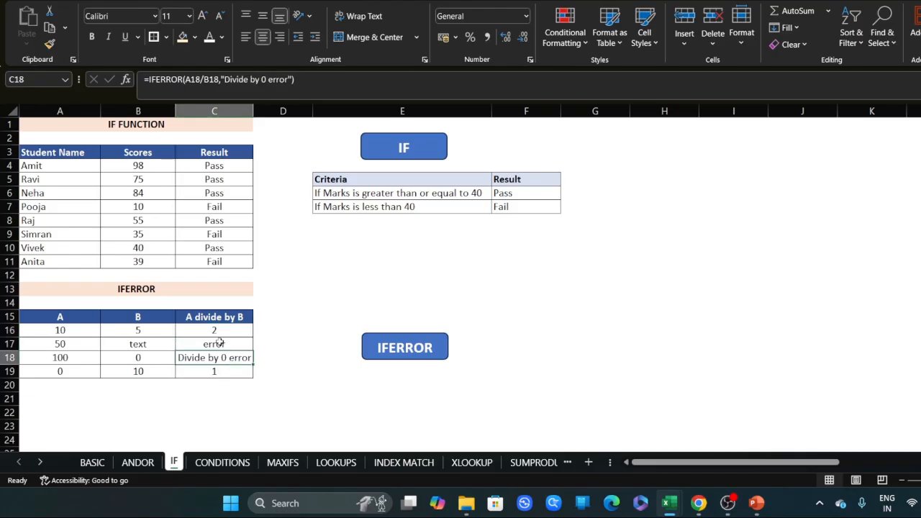
pyautogui.click(220, 333)
# - Replace the IFERROR fallback text in C17 with the number 5 and recheck the cell
pyautogui.click(231, 346)
pyautogui.press('F2')
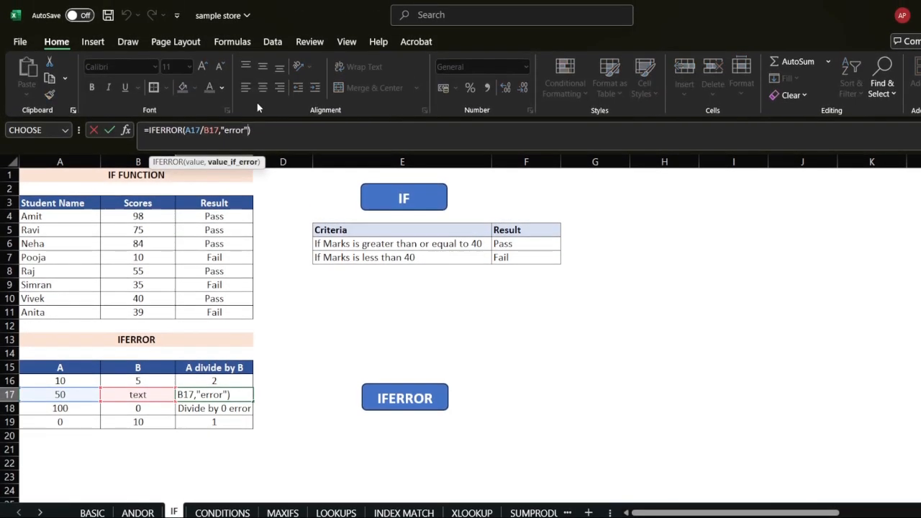
pyautogui.press('BackSpace')
pyautogui.press('BackSpace')
pyautogui.press('BackSpace')
pyautogui.press('BackSpace')
pyautogui.press('BackSpace')
pyautogui.press('BackSpace')
pyautogui.press('BackSpace')
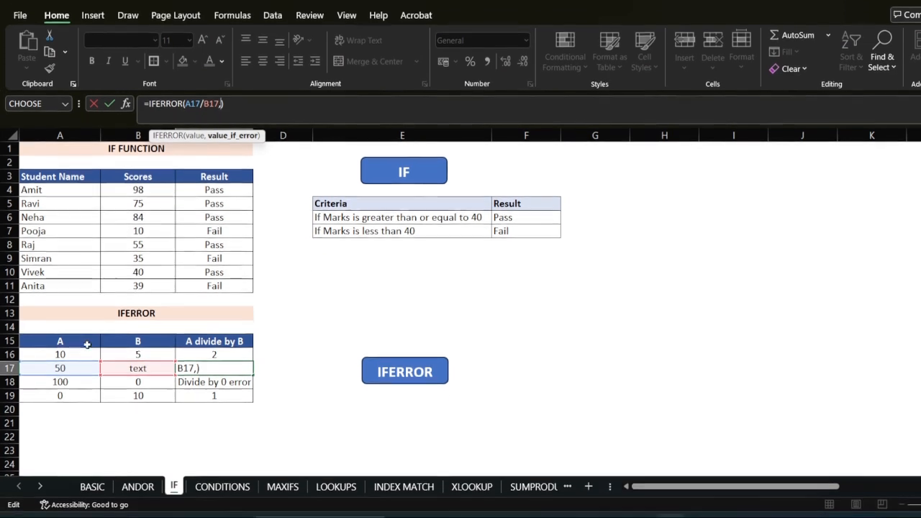
pyautogui.write('5')
pyautogui.press('Return')
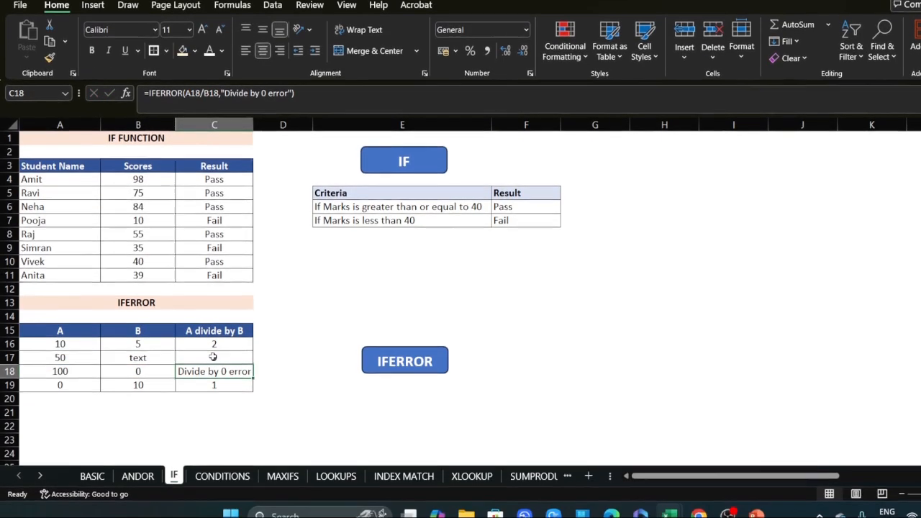
pyautogui.click(216, 397)
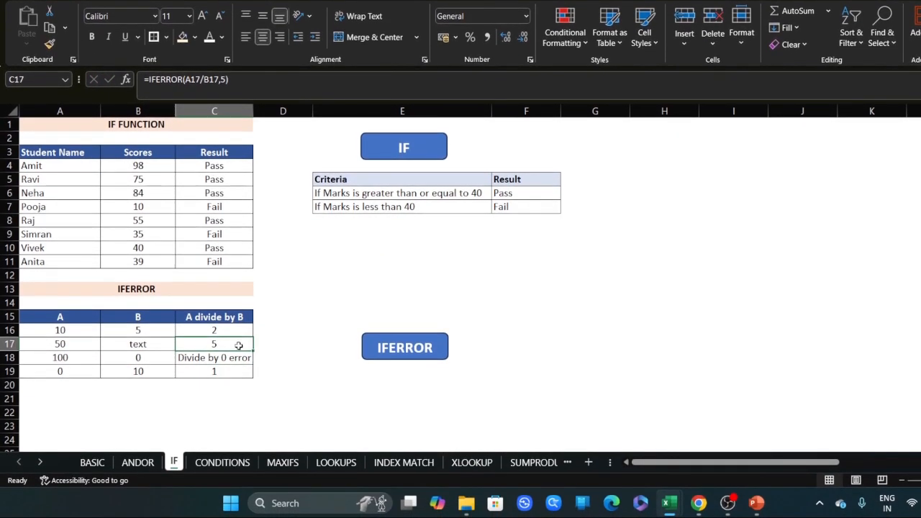
# - Copy the IFERROR formula from C17 into C19, replacing the plain division there
pyautogui.click(214, 374)
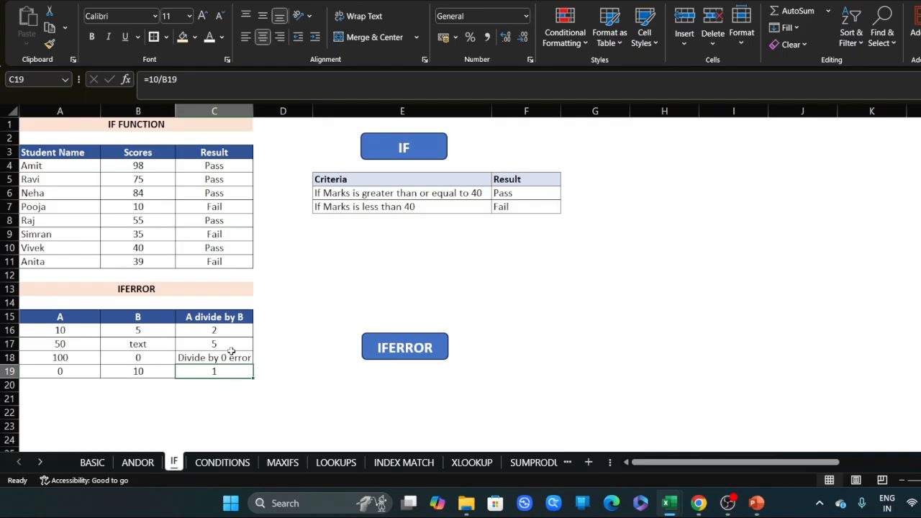
pyautogui.click(230, 347)
pyautogui.hotkey('ctrl', 'c')
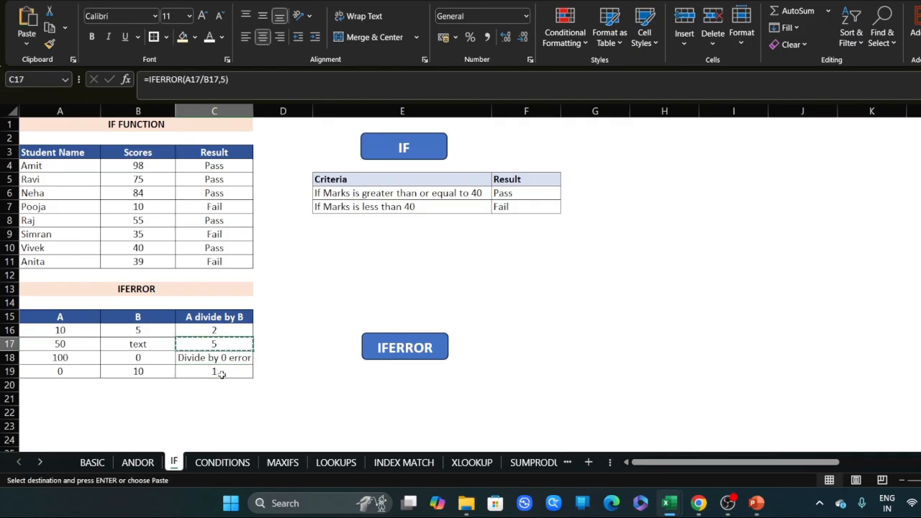
pyautogui.click(223, 376)
pyautogui.hotkey('ctrl', 'v')
pyautogui.press('Escape')
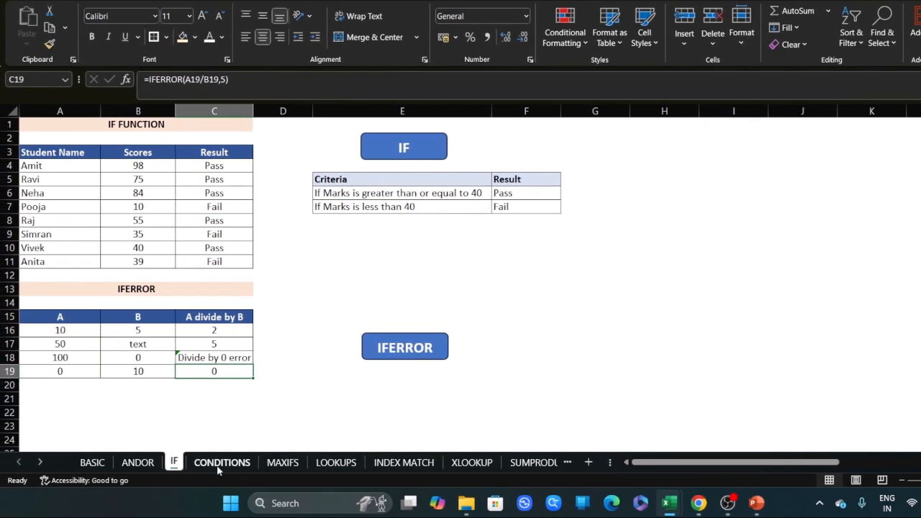
# - Open the CONDITIONS sheet and examine the Scores and Result columns alongside the questions about student counts and marks
pyautogui.click(219, 465)
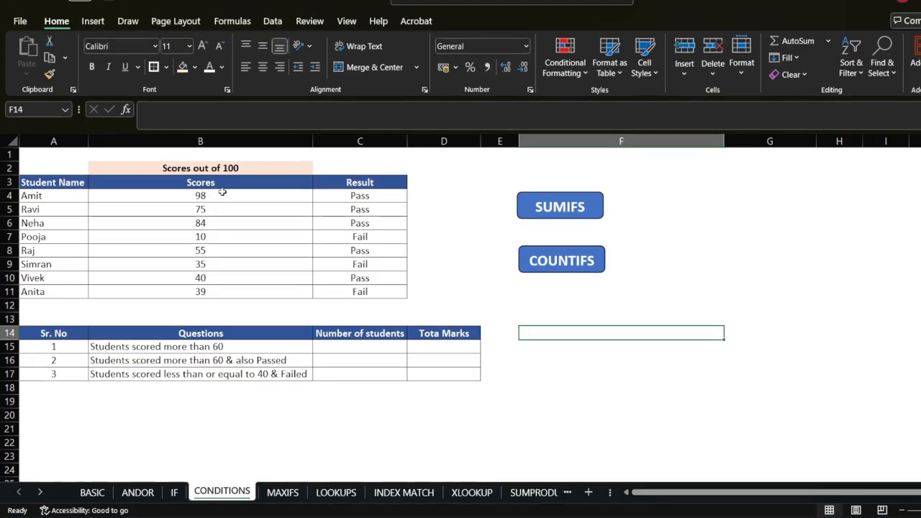
pyautogui.moveTo(220, 166); pyautogui.dragTo(225, 265)
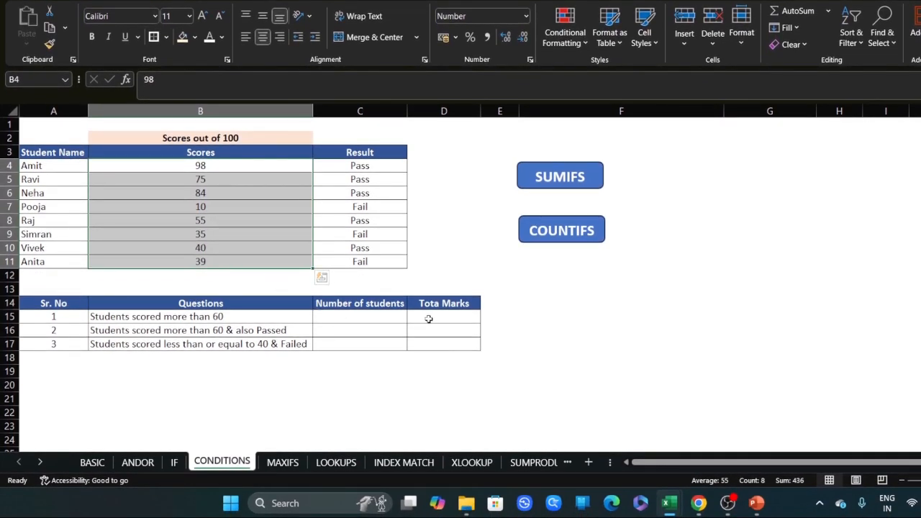
pyautogui.click(383, 319)
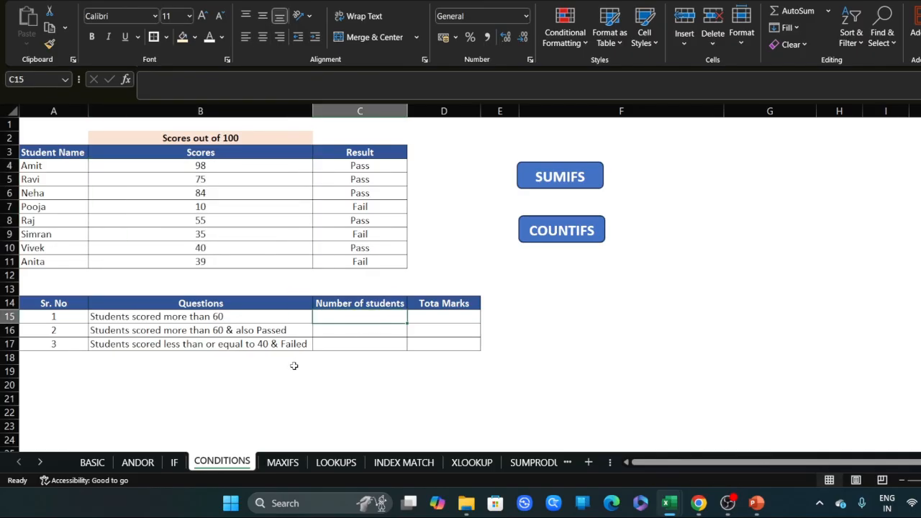
pyautogui.click(140, 331)
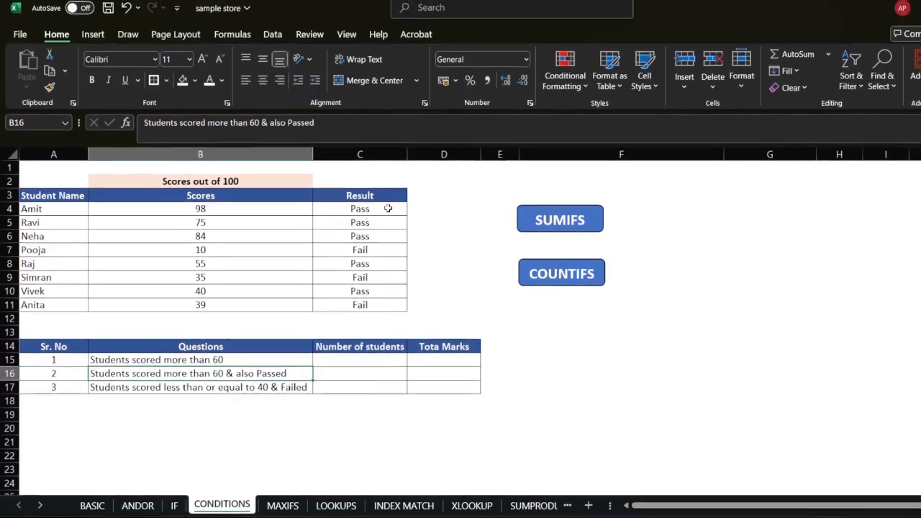
pyautogui.moveTo(384, 166); pyautogui.dragTo(383, 252)
pyautogui.moveTo(382, 283); pyautogui.dragTo(376, 303)
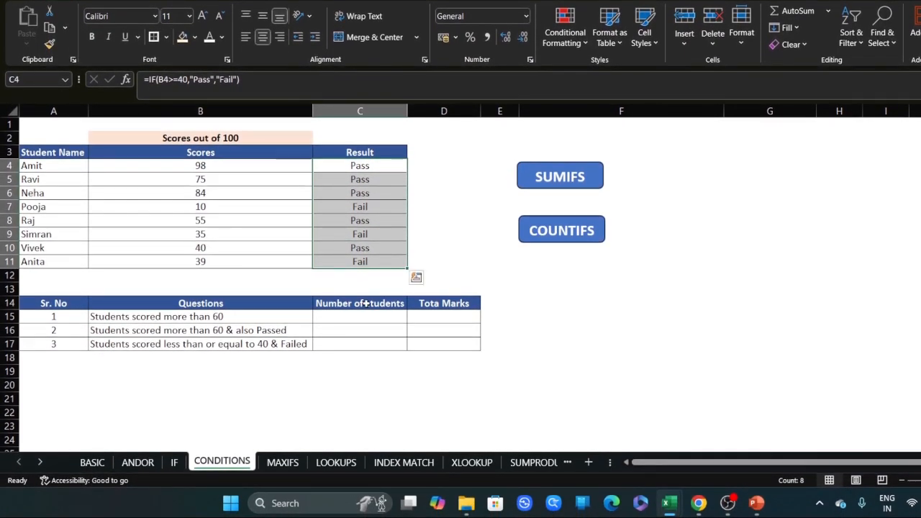
# - Correct the misspelled heading in D14 to "Total Marks"
pyautogui.doubleClick(442, 303)
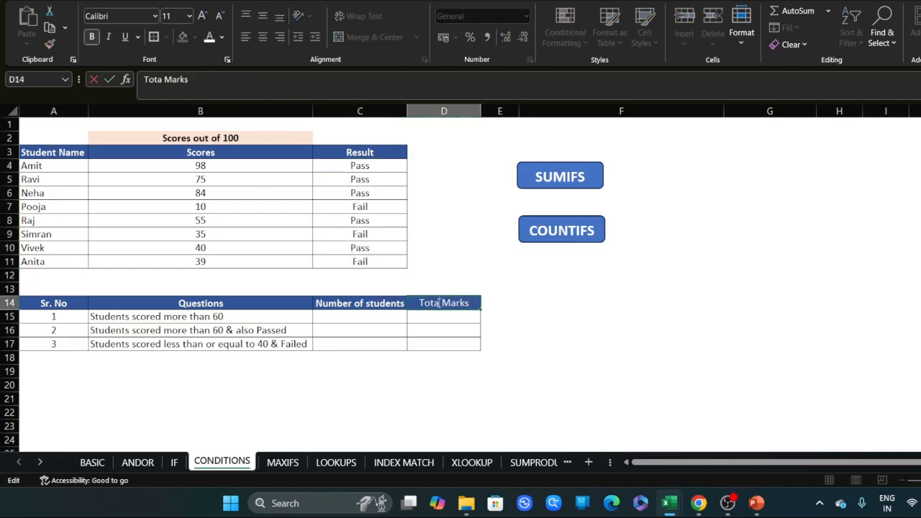
pyautogui.write('l')
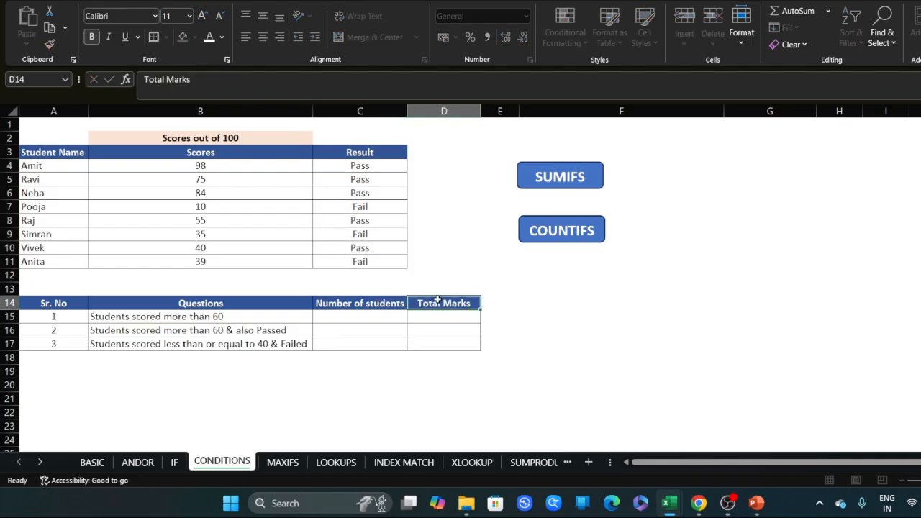
pyautogui.press('Return')
pyautogui.click(436, 301)
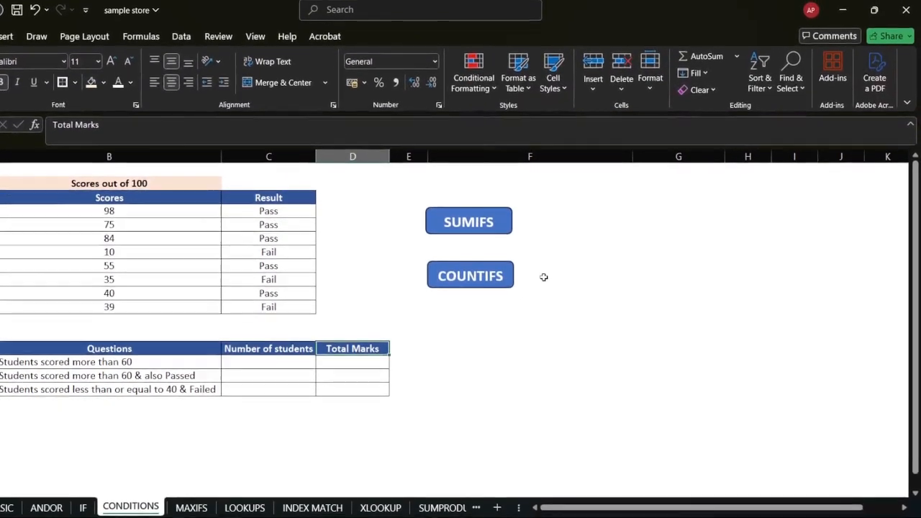
pyautogui.scroll(-1, 493, 275)
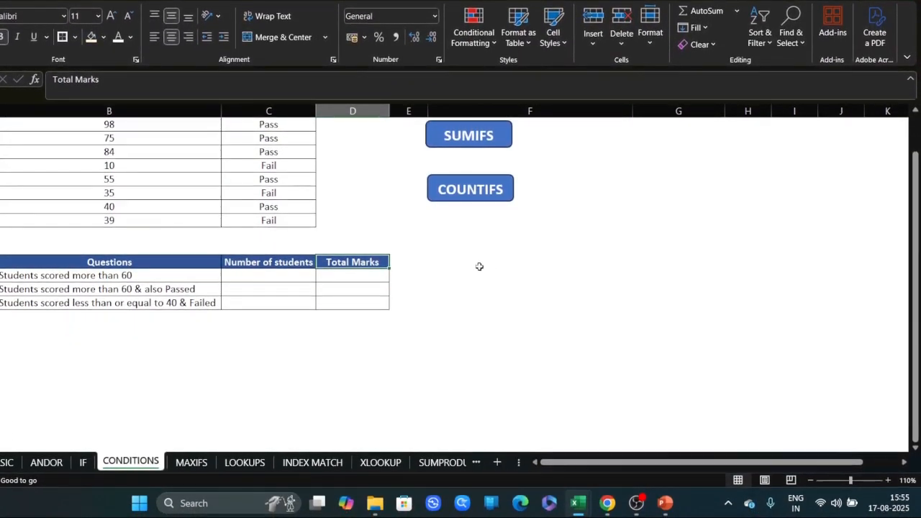
pyautogui.scroll(1, 480, 279)
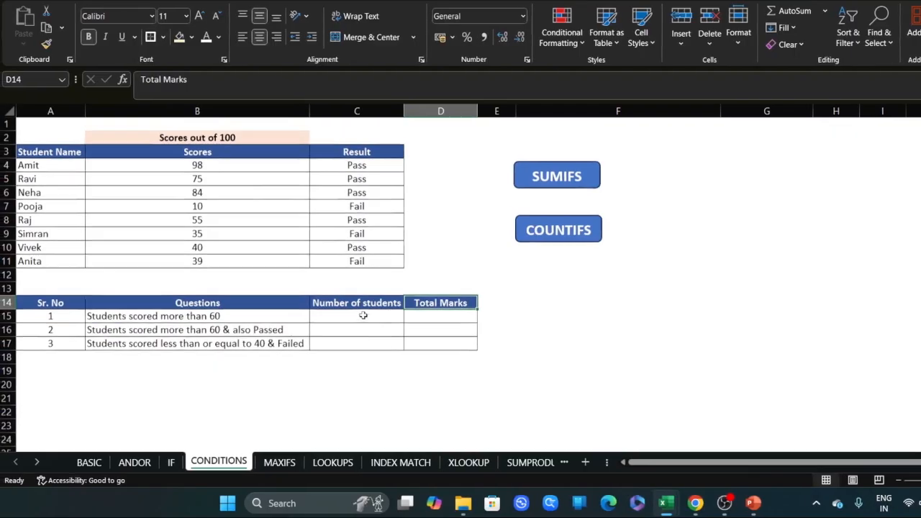
# - Count the students scoring more than 60 in C15 with =COUNTIFS(B4:B11,">"&60) and centre the result
pyautogui.click(264, 297)
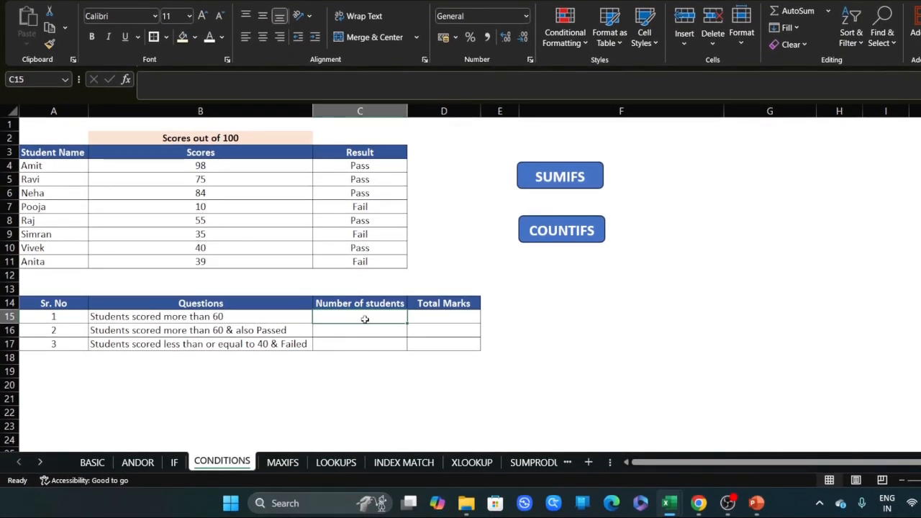
pyautogui.write('=')
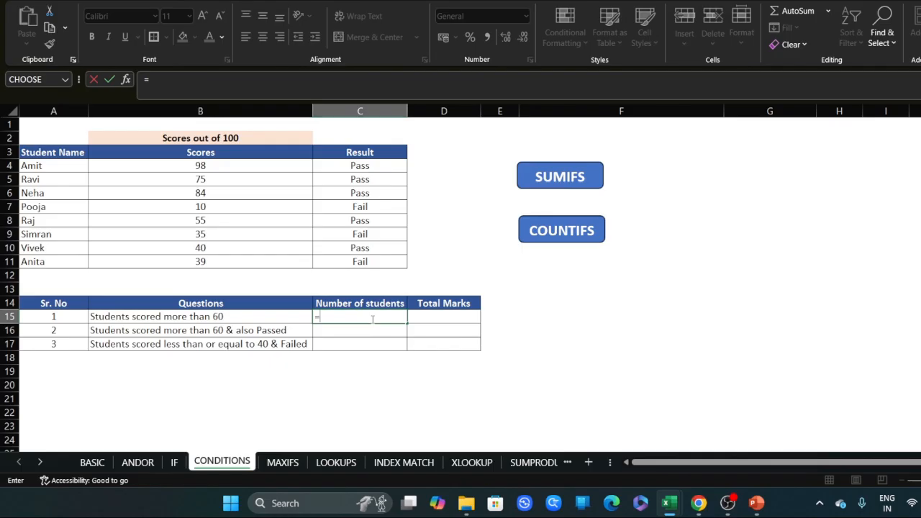
pyautogui.write('countifs')
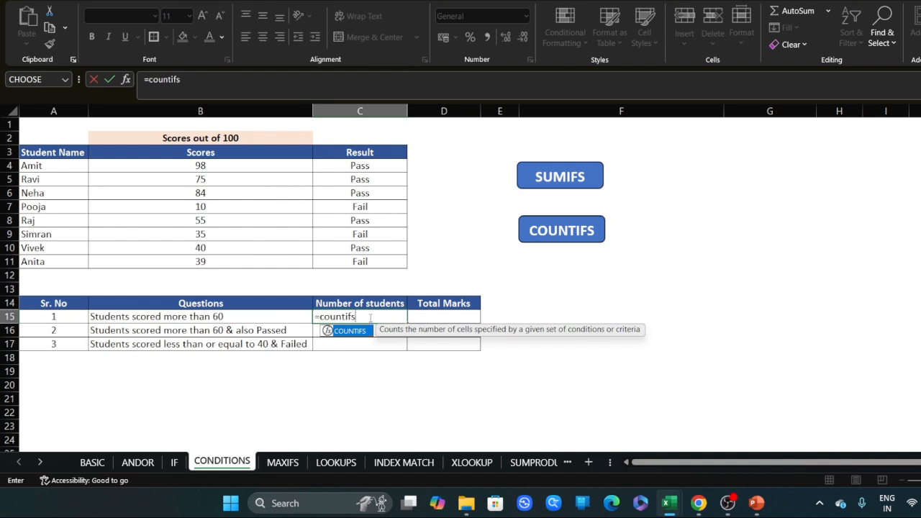
pyautogui.press('Tab')
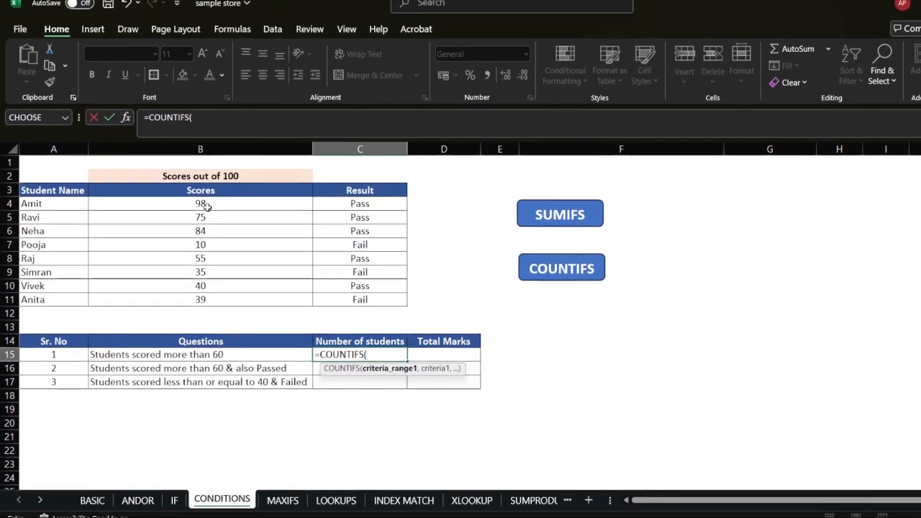
pyautogui.moveTo(205, 165); pyautogui.dragTo(206, 289)
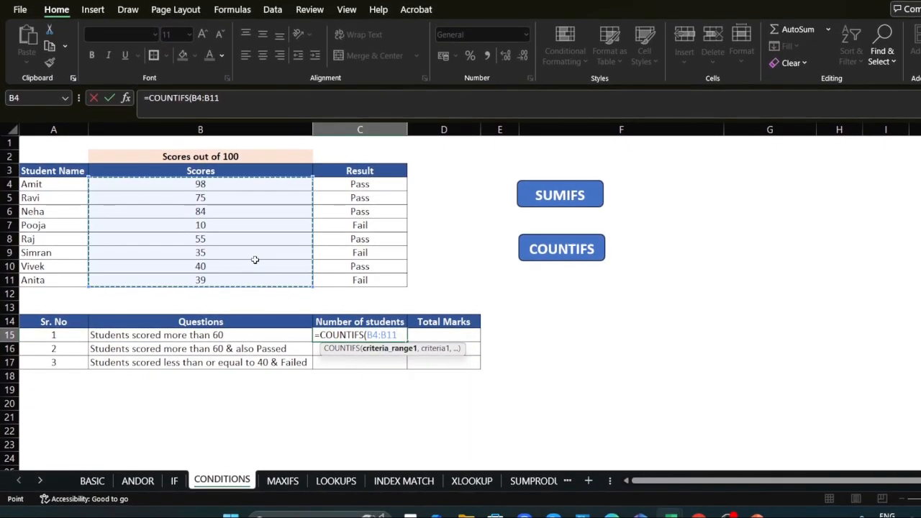
pyautogui.write(',')
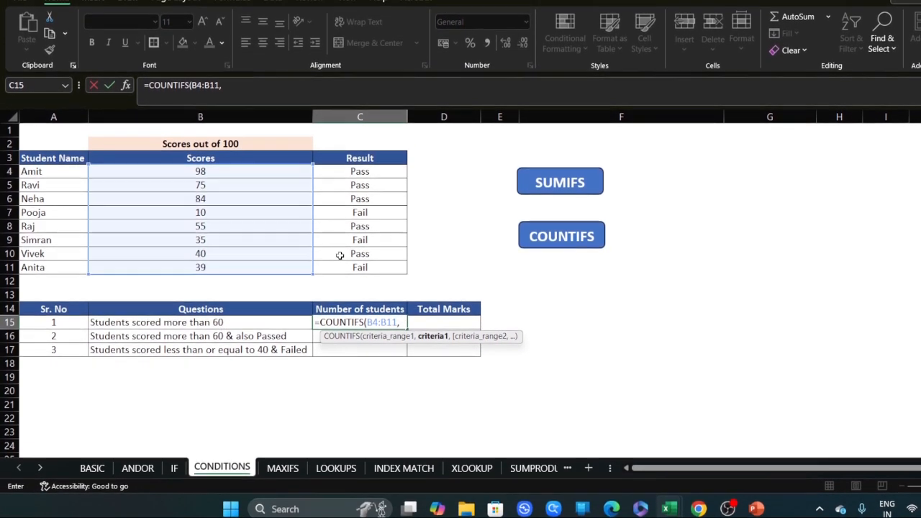
pyautogui.write('"')
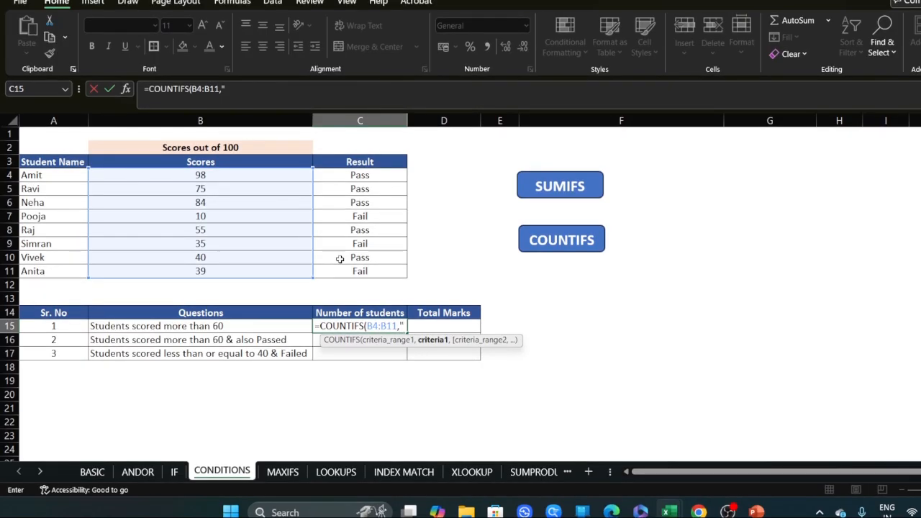
pyautogui.write('>"&60)')
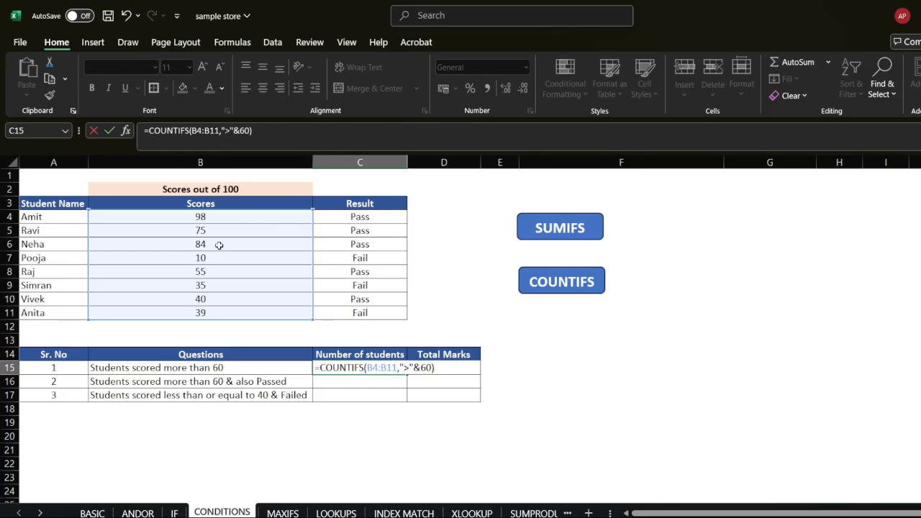
pyautogui.press('Return')
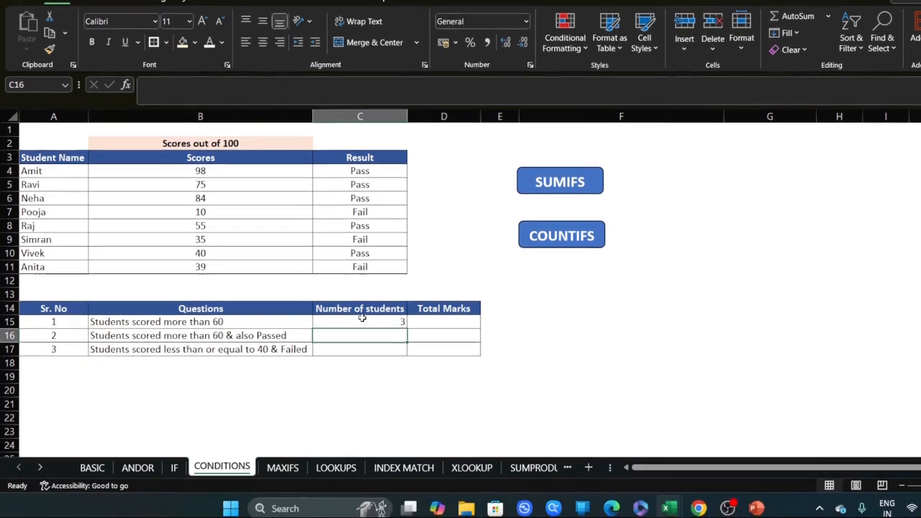
pyautogui.click(360, 368)
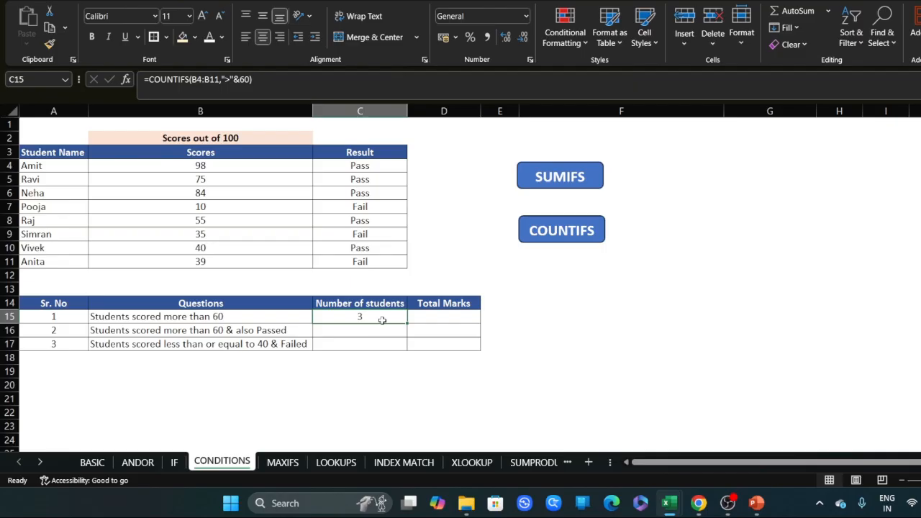
pyautogui.click(435, 317)
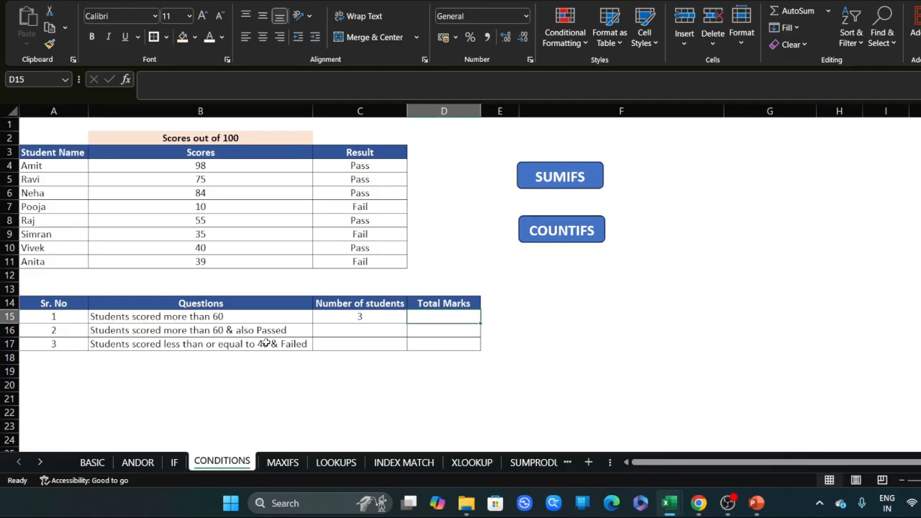
pyautogui.click(355, 329)
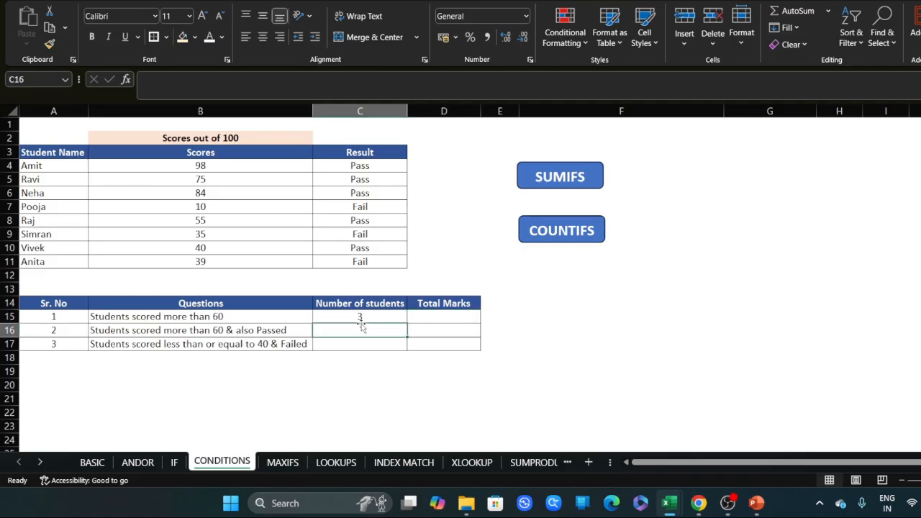
pyautogui.click(367, 318)
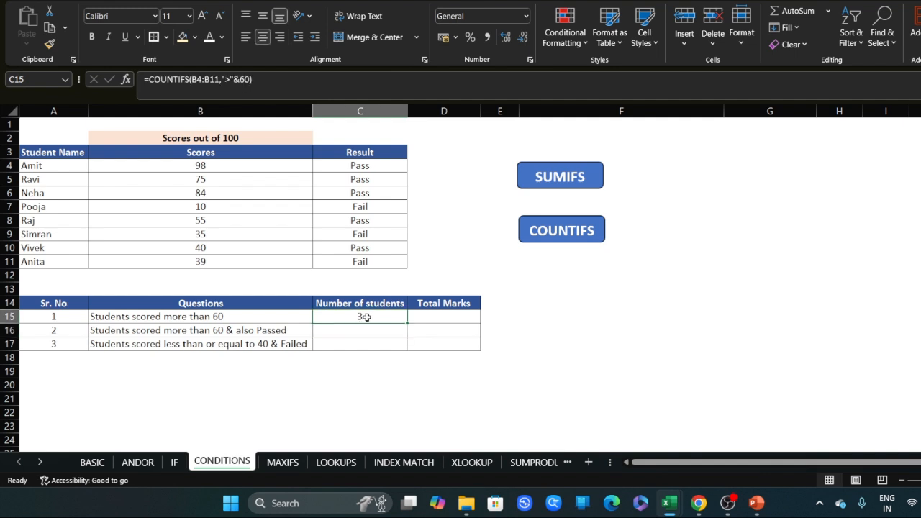
pyautogui.hotkey('ctrl', 'c')
pyautogui.press('Escape')
# - Count the students scoring more than 60 who passed in C16 with =COUNTIFS(B4:B11,">"&60,C4:C11,"Pass") and centre the result
pyautogui.click(367, 329)
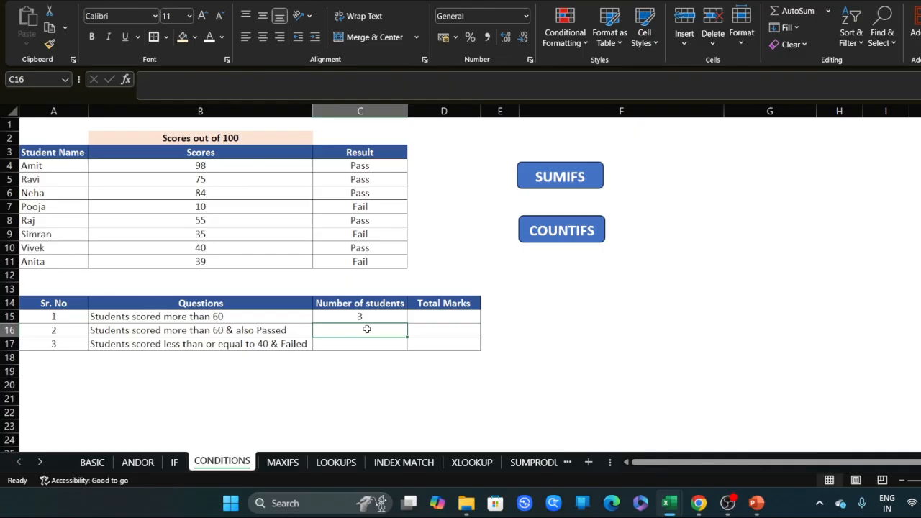
pyautogui.write('=count')
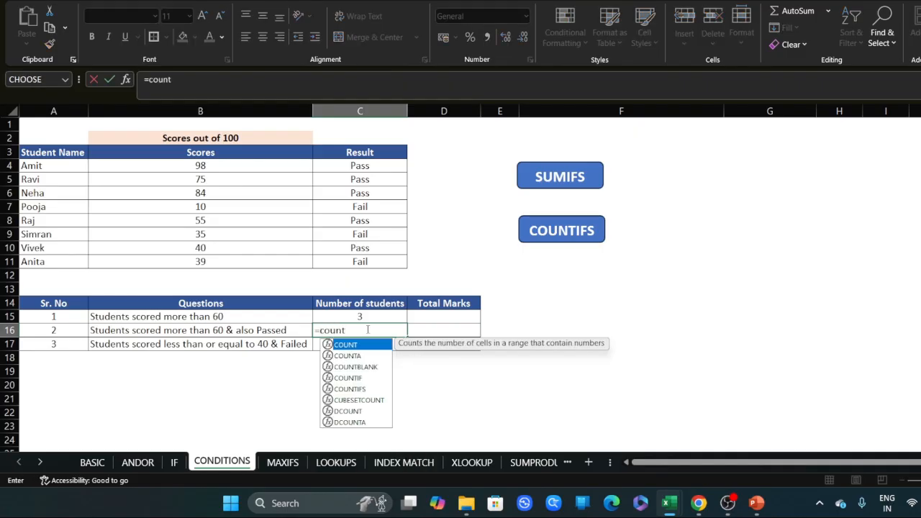
pyautogui.write('ifs')
pyautogui.press('Tab')
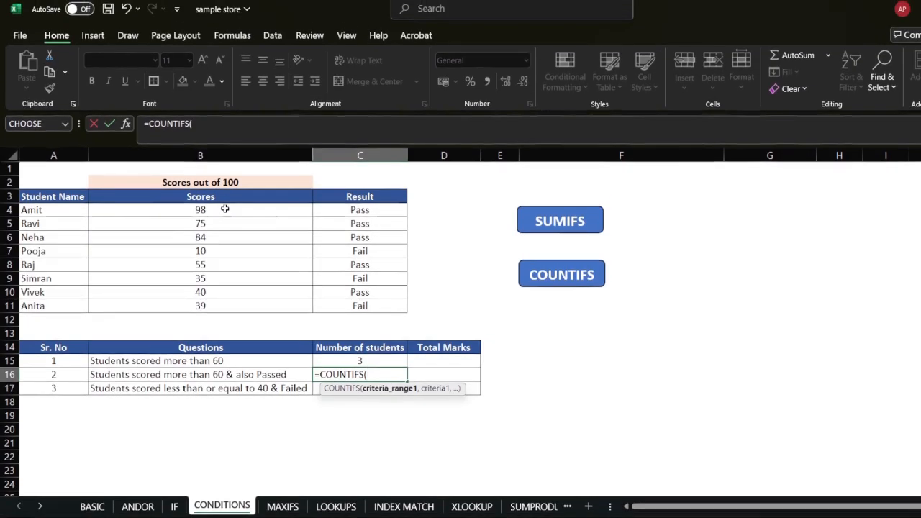
pyautogui.moveTo(250, 166); pyautogui.dragTo(218, 260)
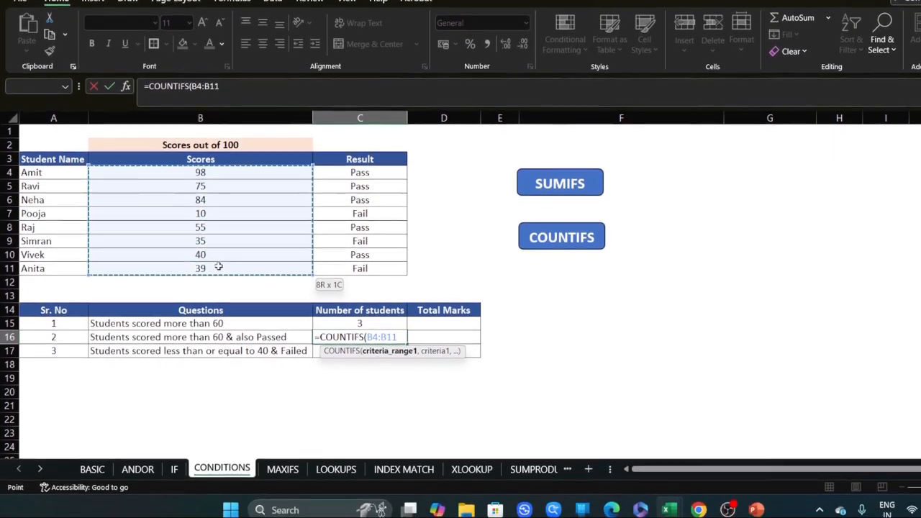
pyautogui.write(',')
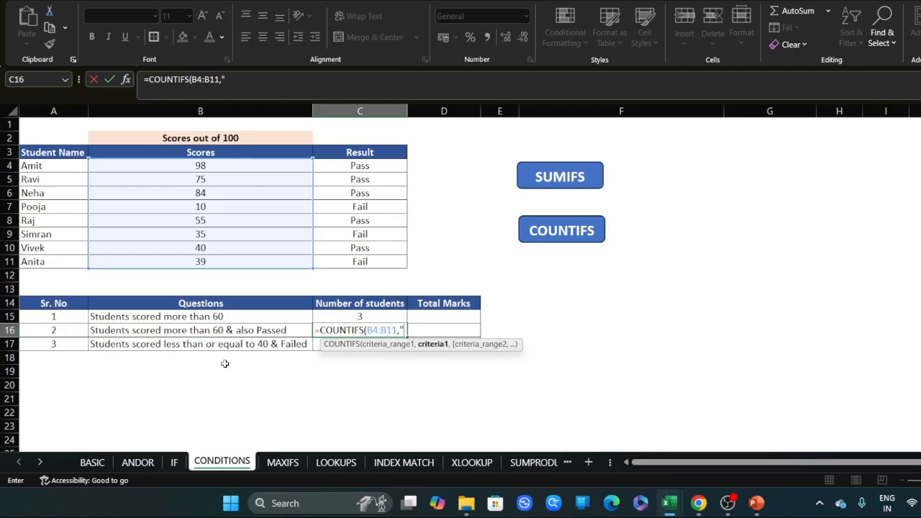
pyautogui.write('>"&60,')
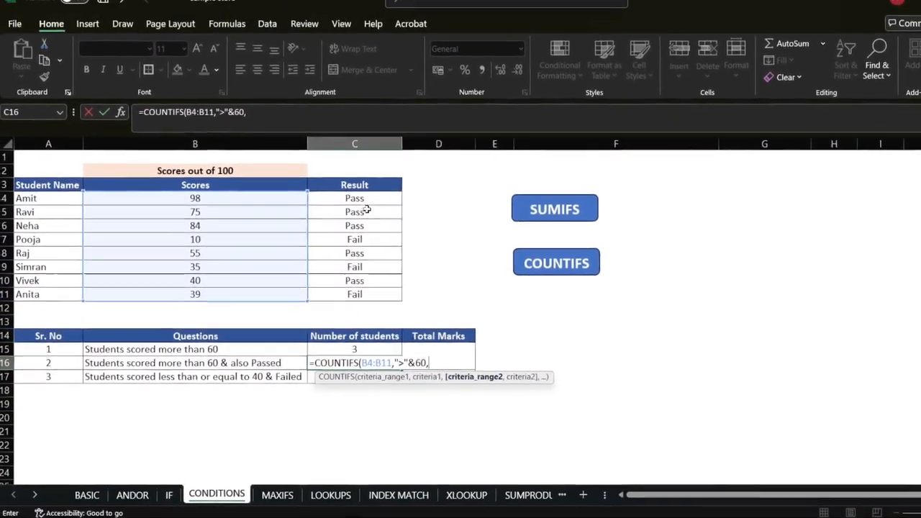
pyautogui.moveTo(350, 166); pyautogui.dragTo(356, 245)
pyautogui.moveTo(365, 283); pyautogui.dragTo(361, 300)
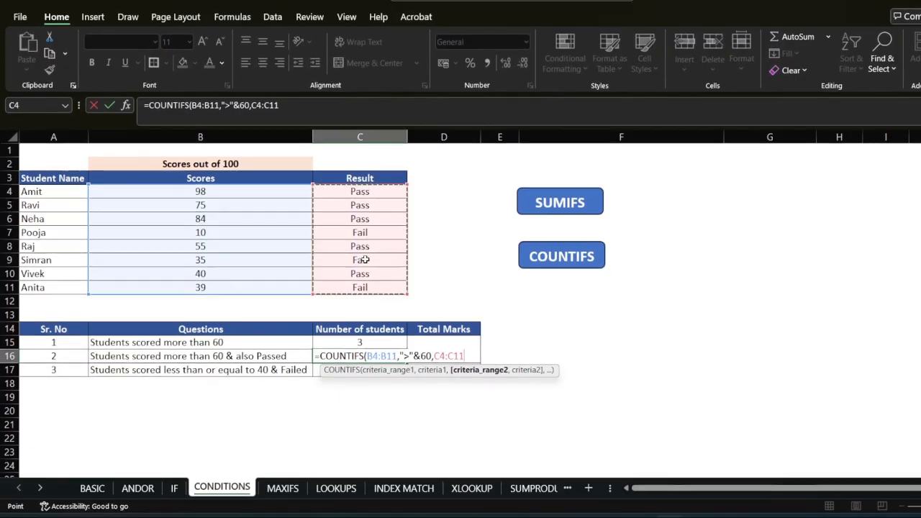
pyautogui.write(',')
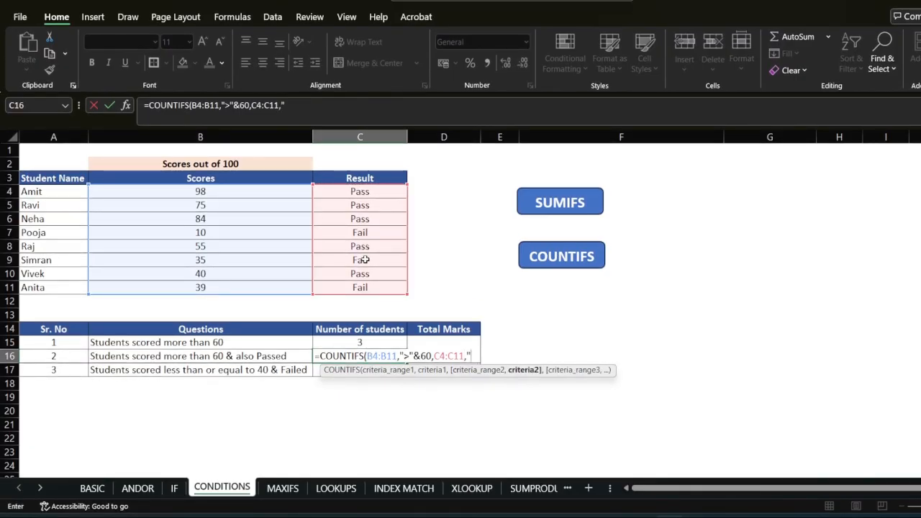
pyautogui.write('"Pass")')
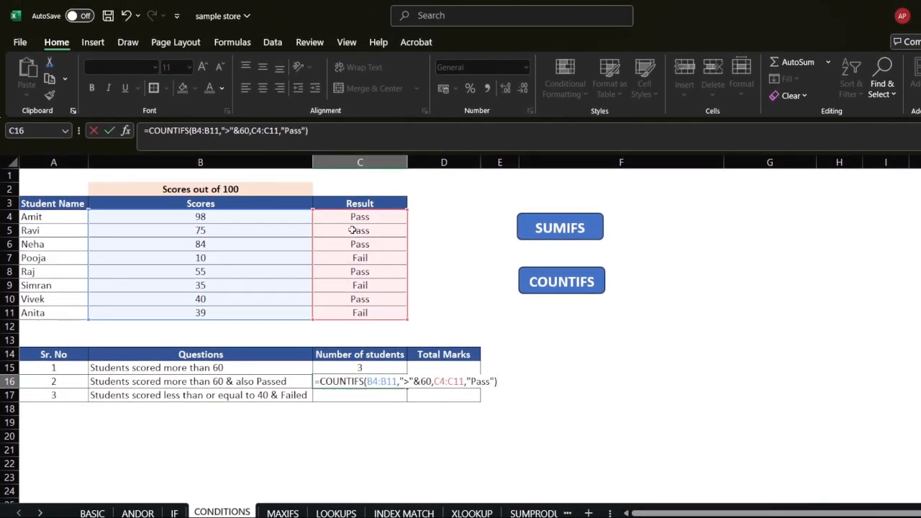
pyautogui.press('Return')
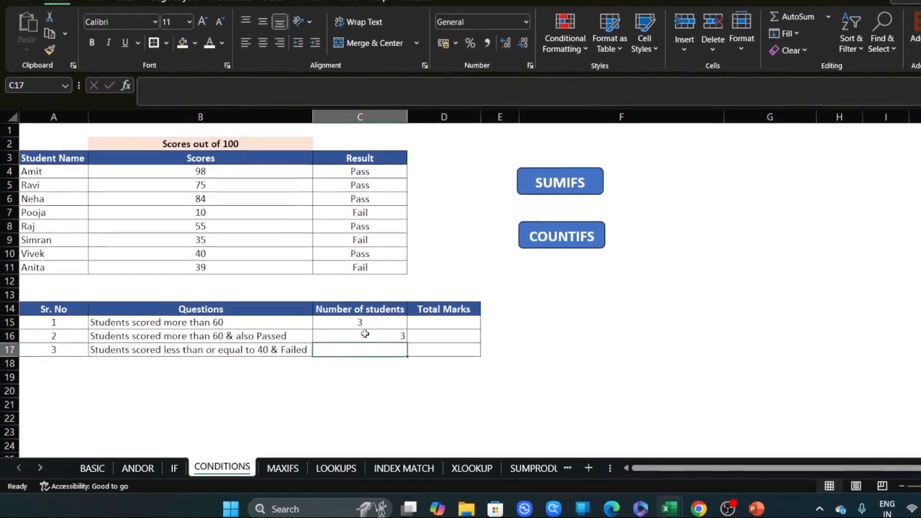
pyautogui.click(366, 381)
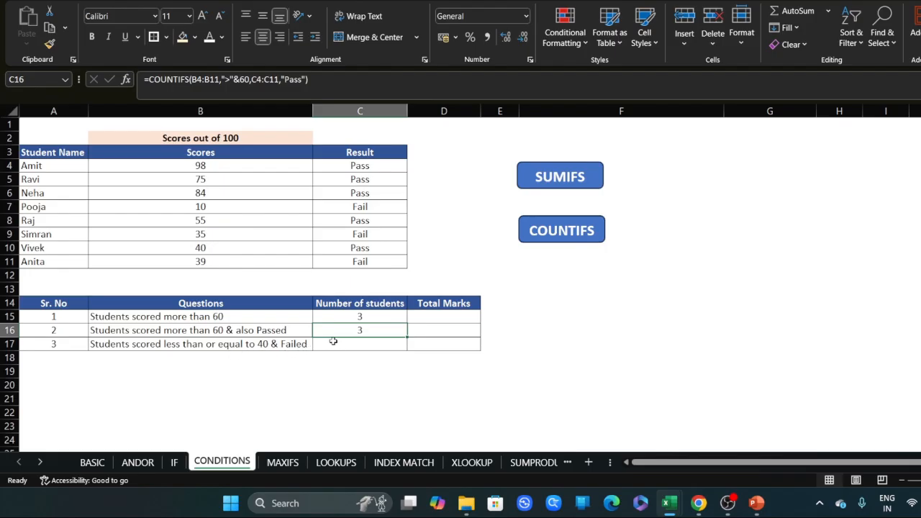
# - Count the failed students scoring 40 or less in C17 with =COUNTIFS(B4:B11,"<="&40,C4:C11,"Fail") and centre the result
pyautogui.click(359, 344)
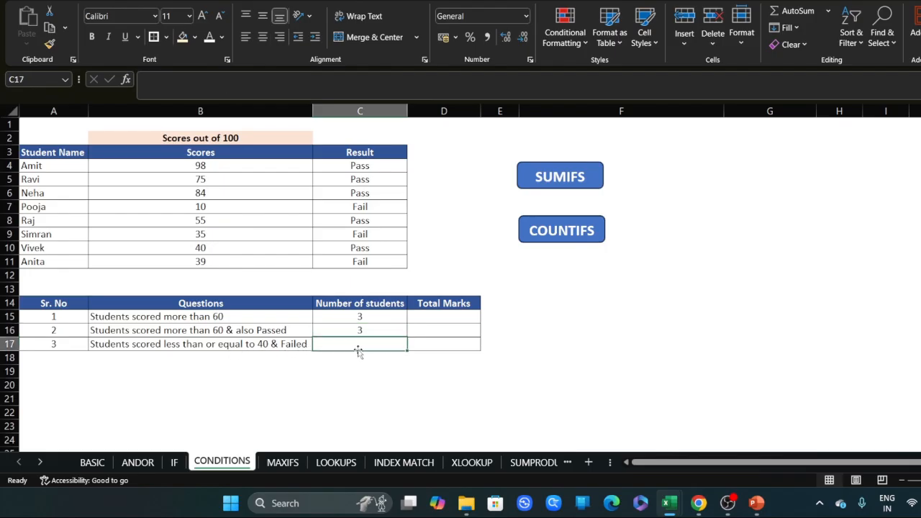
pyautogui.write('=')
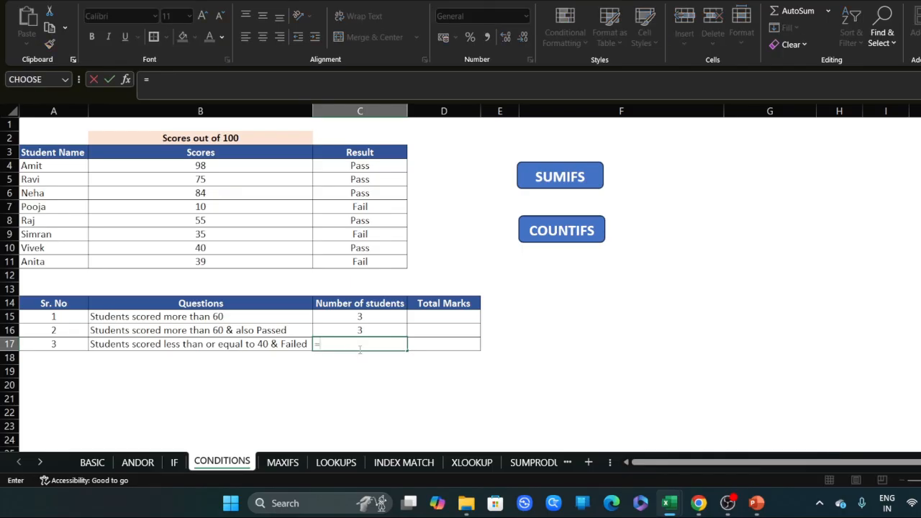
pyautogui.write('countifs')
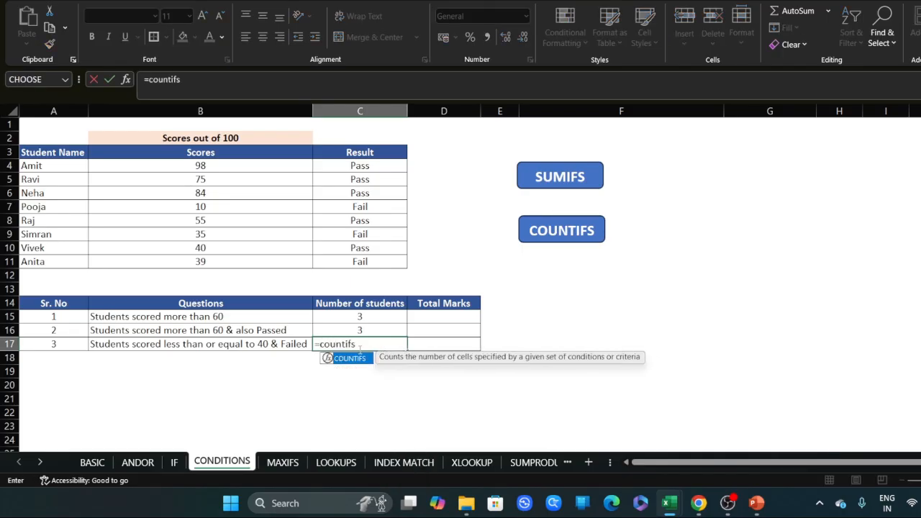
pyautogui.press('Tab')
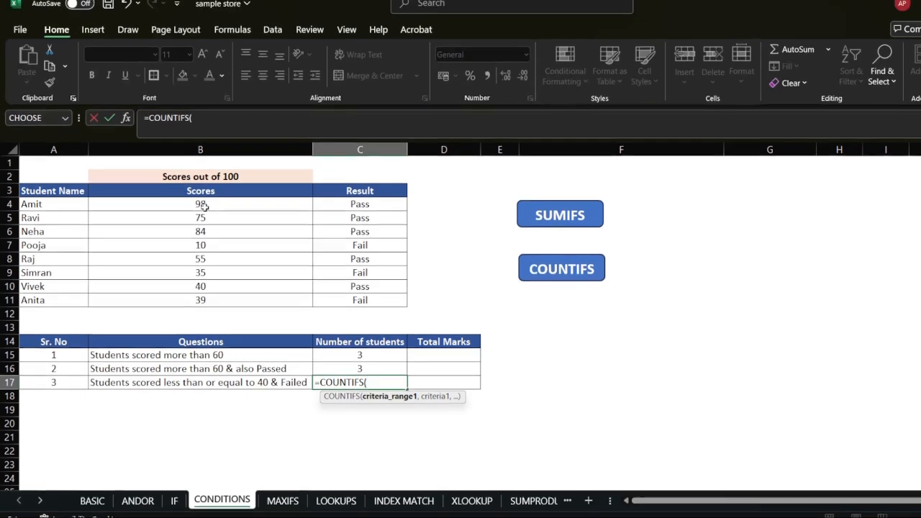
pyautogui.moveTo(200, 166); pyautogui.dragTo(207, 270)
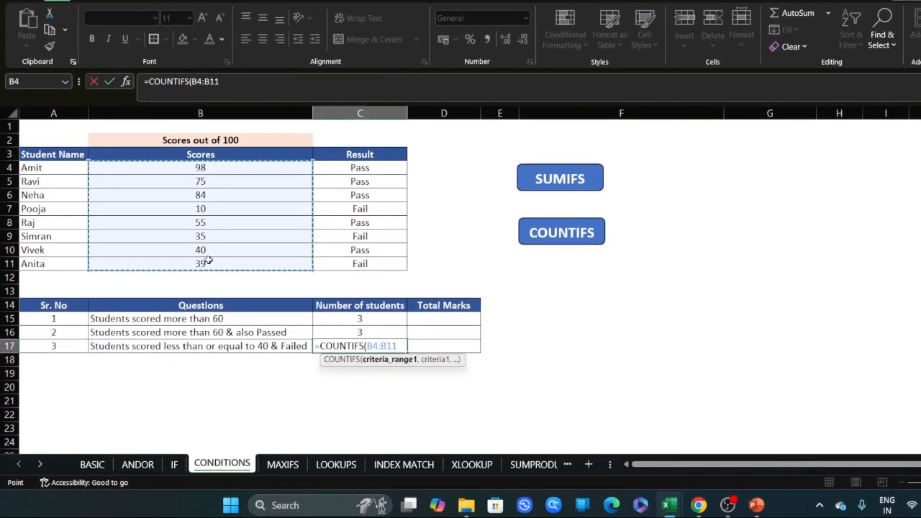
pyautogui.write(',')
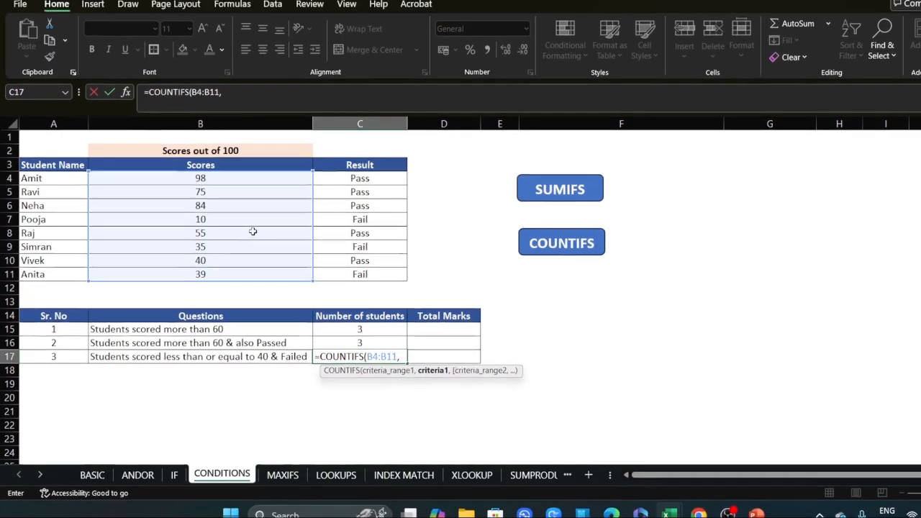
pyautogui.write('"<')
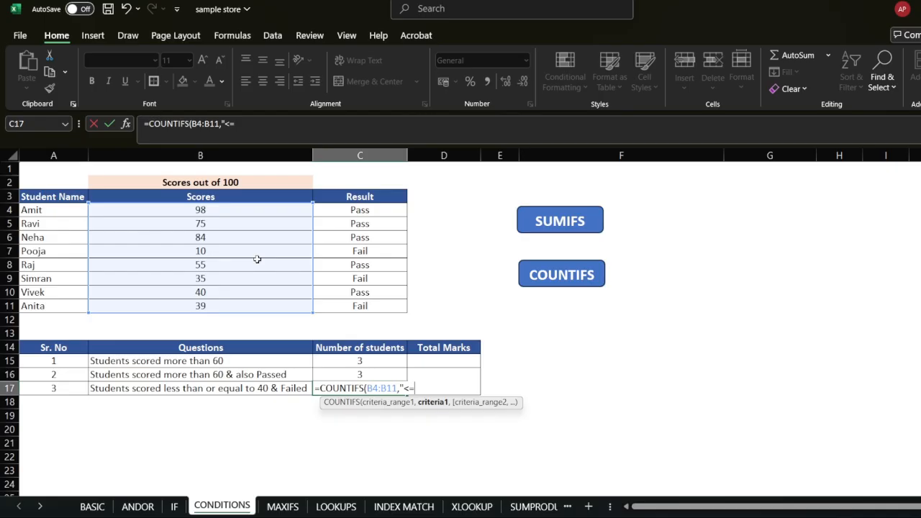
pyautogui.write('="&40,')
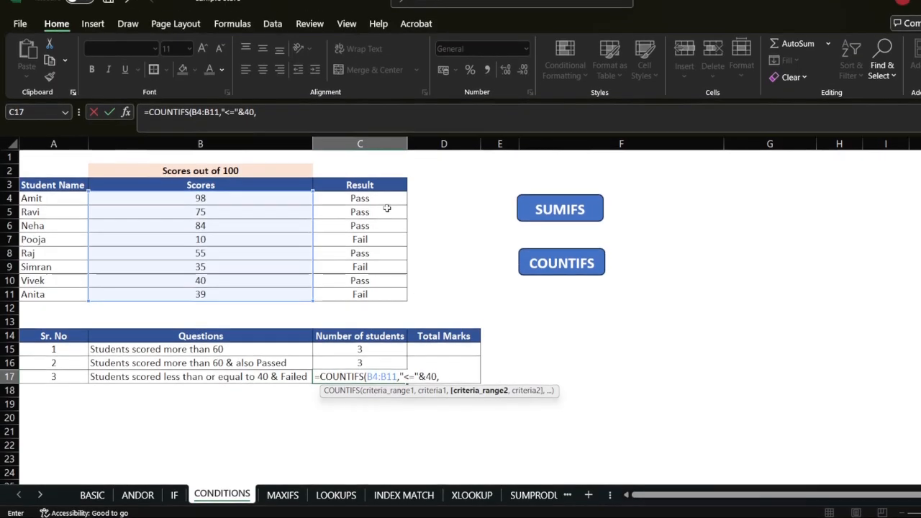
pyautogui.moveTo(378, 167); pyautogui.dragTo(380, 252)
pyautogui.moveTo(379, 286); pyautogui.dragTo(379, 295)
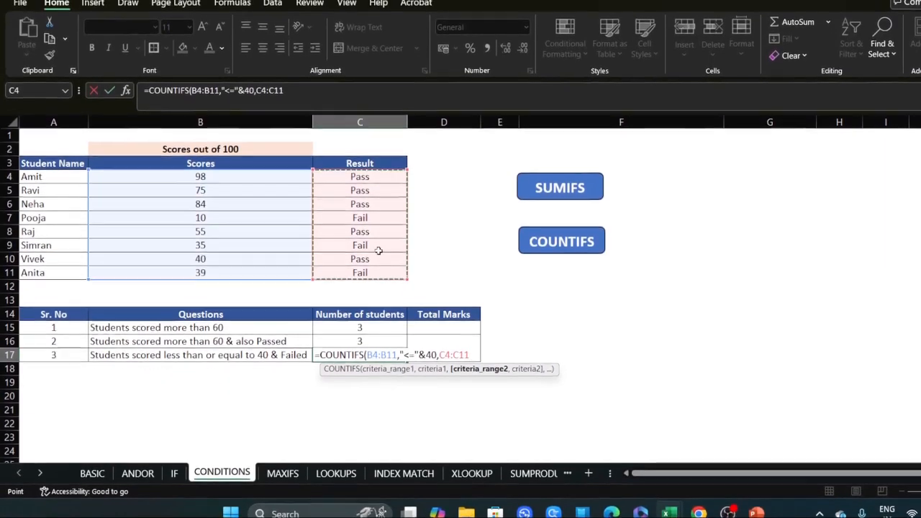
pyautogui.write(',')
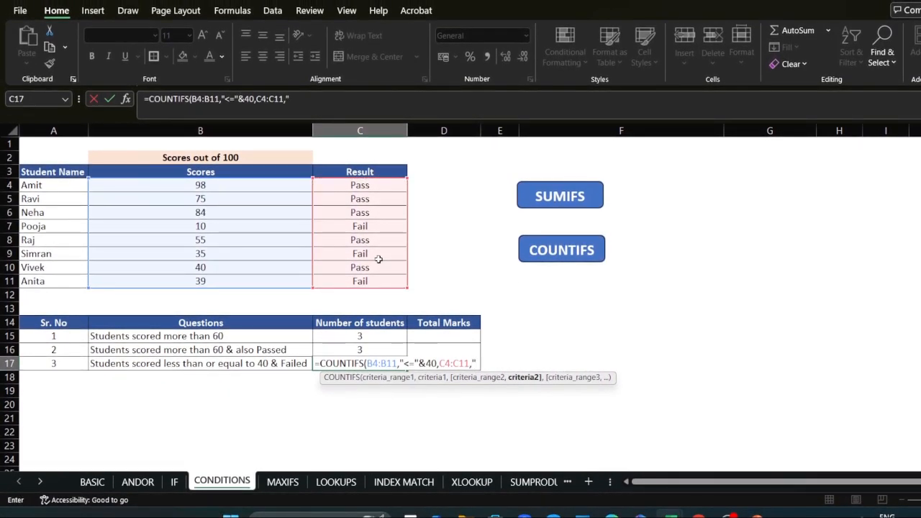
pyautogui.write('"Fail")')
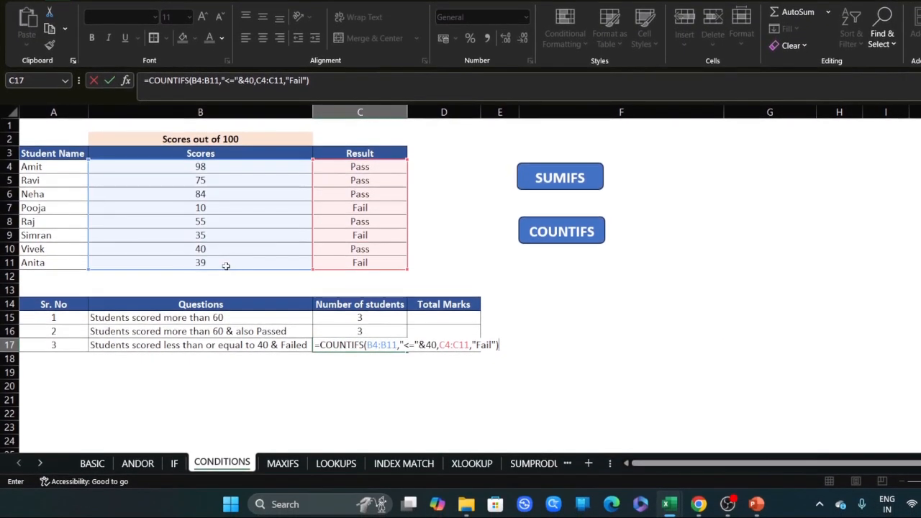
pyautogui.press('Return')
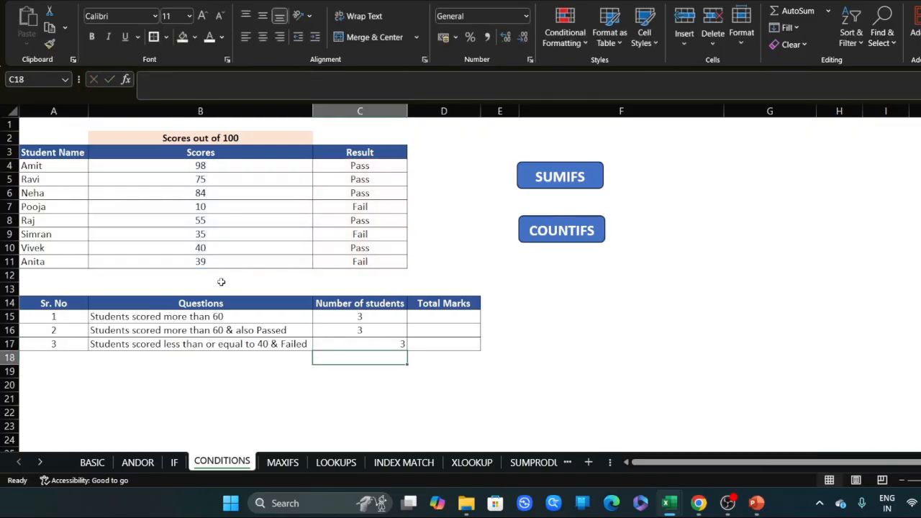
pyautogui.click(382, 341)
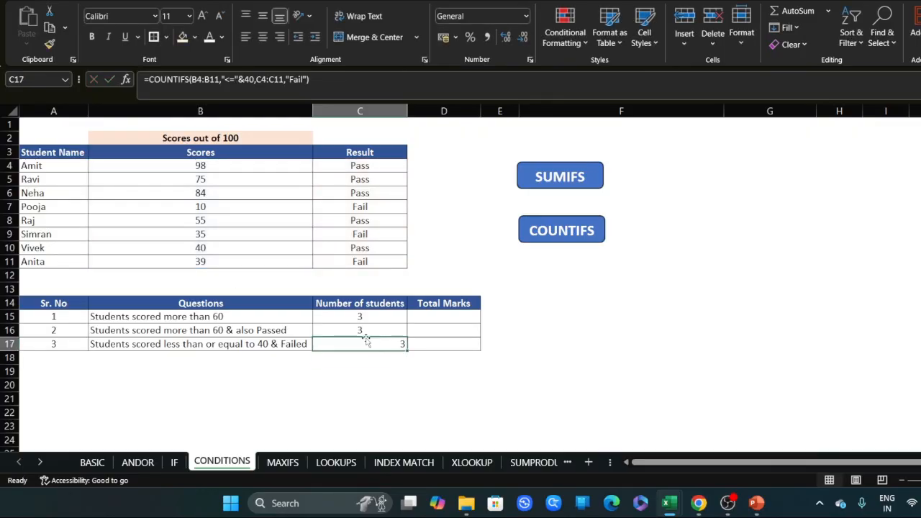
pyautogui.click(258, 37)
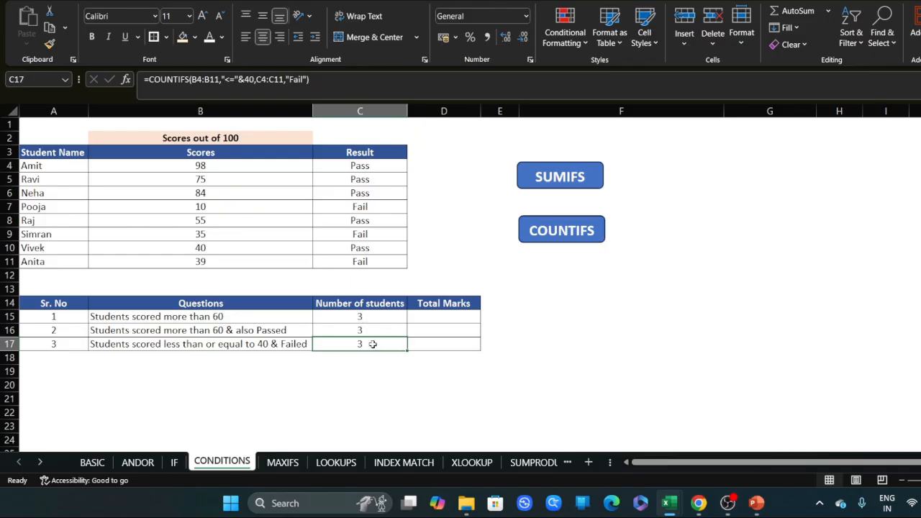
pyautogui.doubleClick(373, 344)
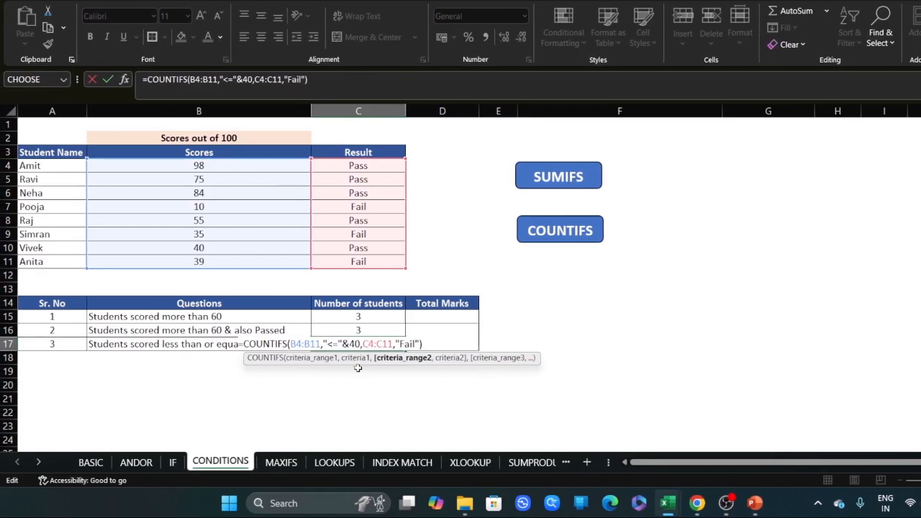
pyautogui.press('Escape')
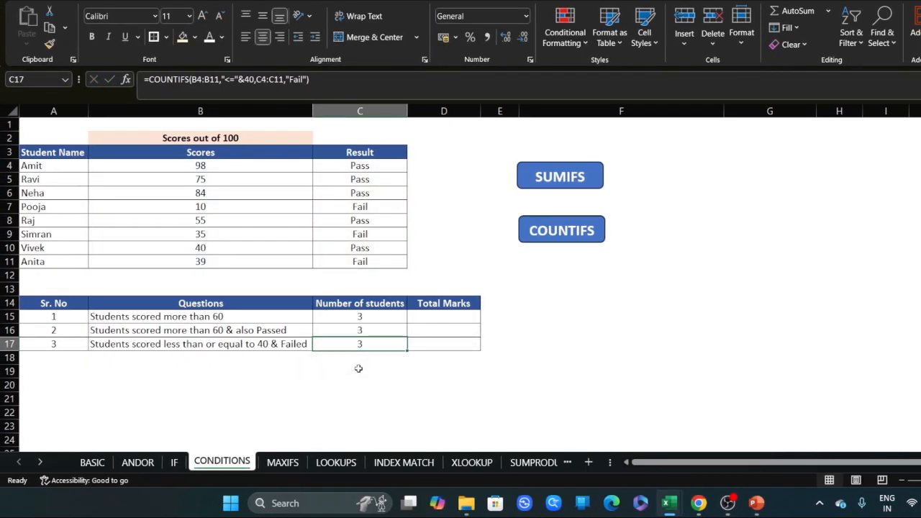
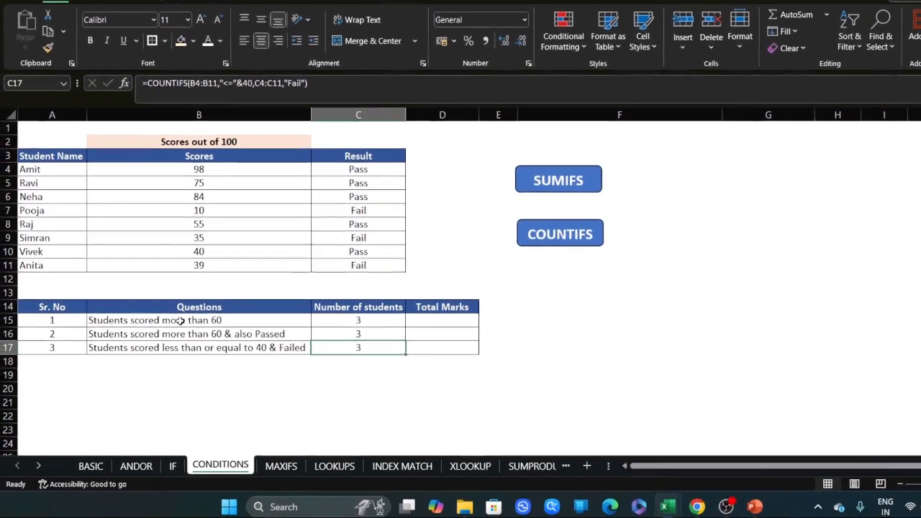
# - Total the marks of students scoring more than 60 in D15 with =SUMIFS(B4:B11,B4:B11,">"&60) and check it against scores B4:B6
pyautogui.click(180, 321)
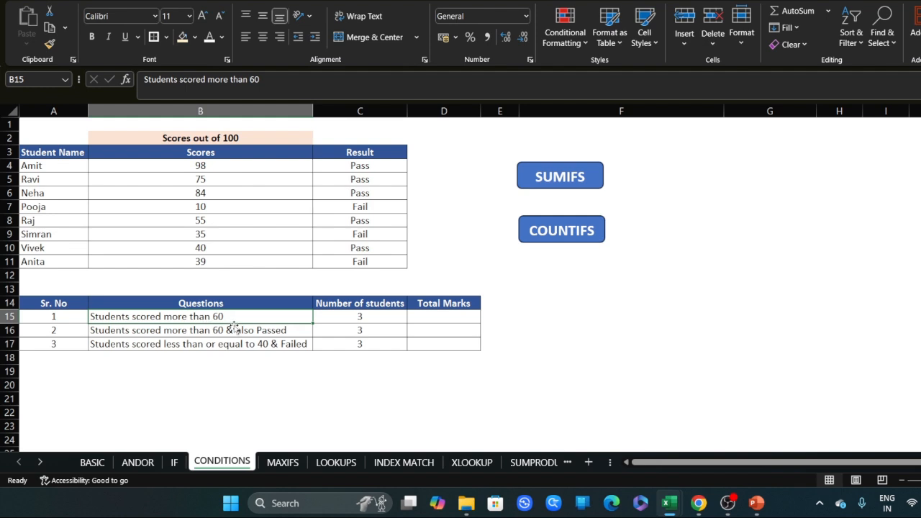
pyautogui.click(431, 317)
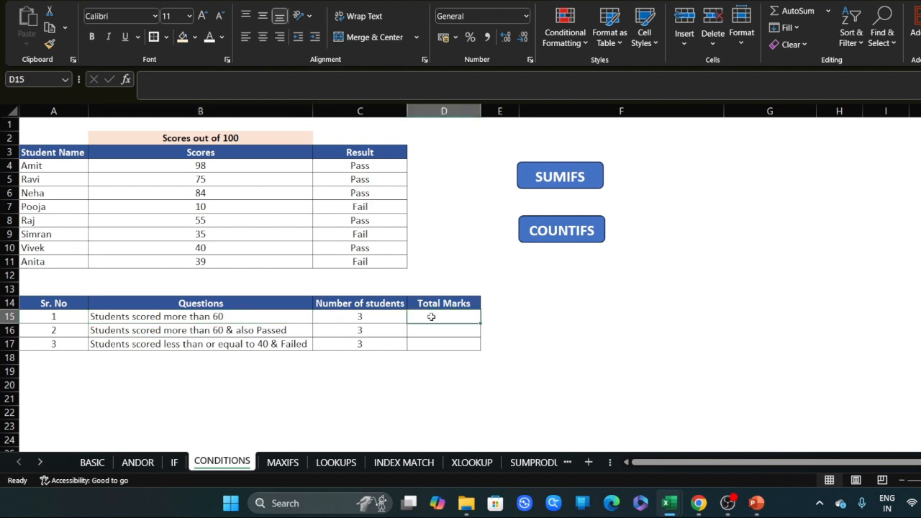
pyautogui.write('=Sumifs')
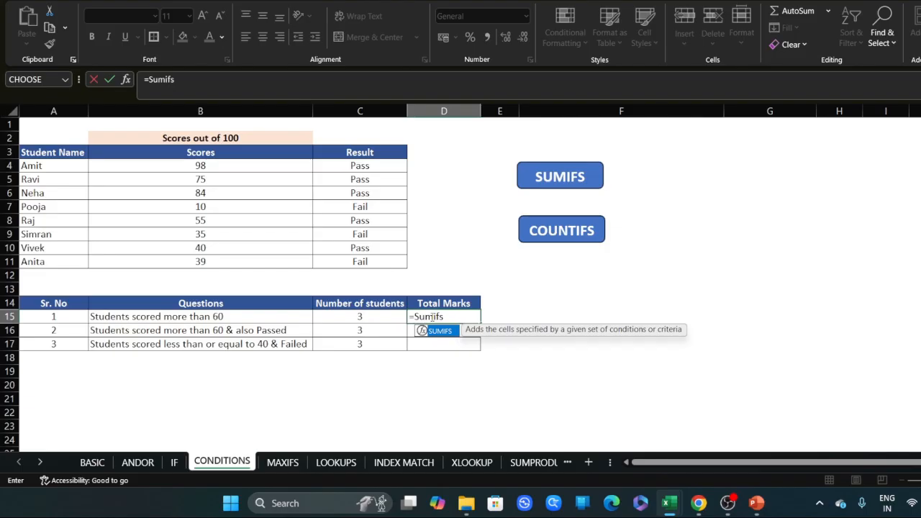
pyautogui.press('Tab')
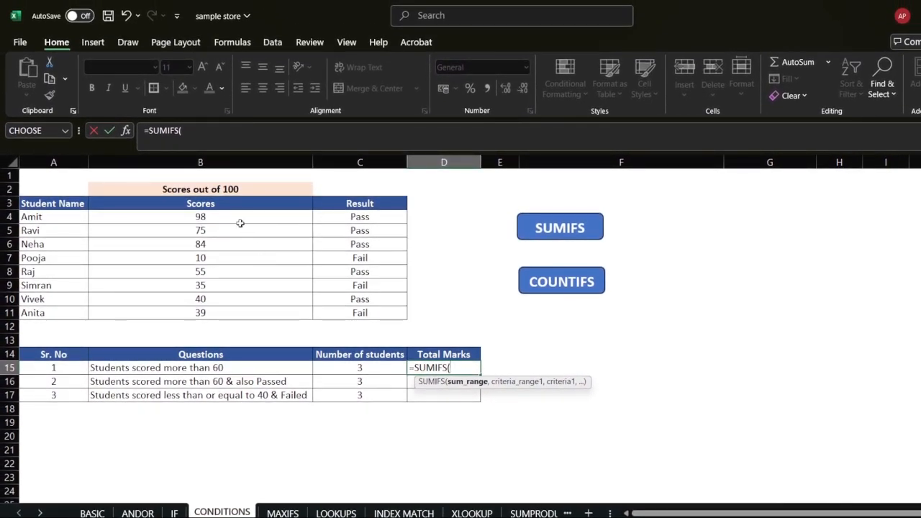
pyautogui.moveTo(237, 220); pyautogui.dragTo(240, 315)
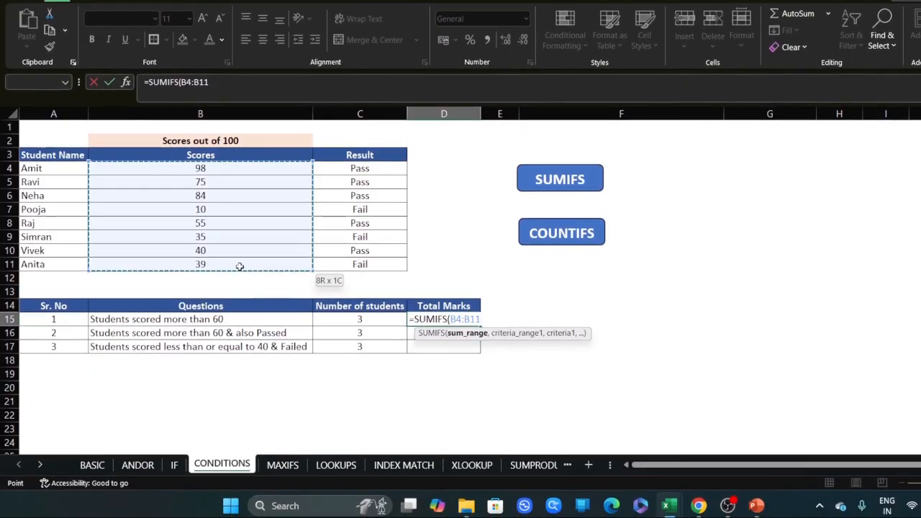
pyautogui.moveTo(240, 266); pyautogui.dragTo(240, 263)
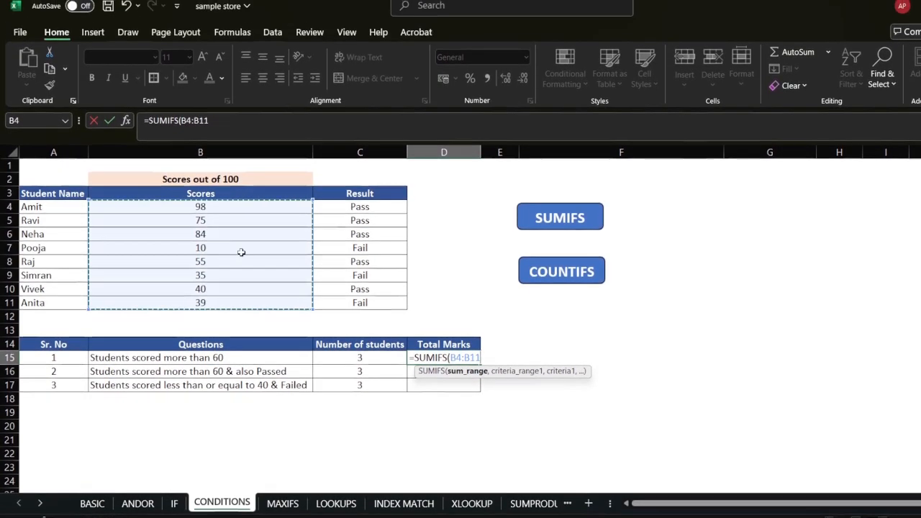
pyautogui.write(',')
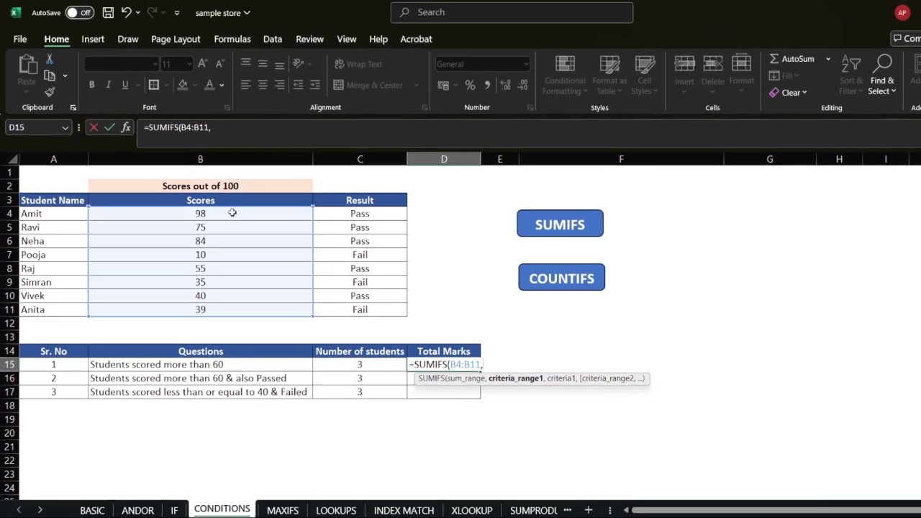
pyautogui.moveTo(233, 166); pyautogui.dragTo(233, 191)
pyautogui.moveTo(233, 242); pyautogui.dragTo(235, 309)
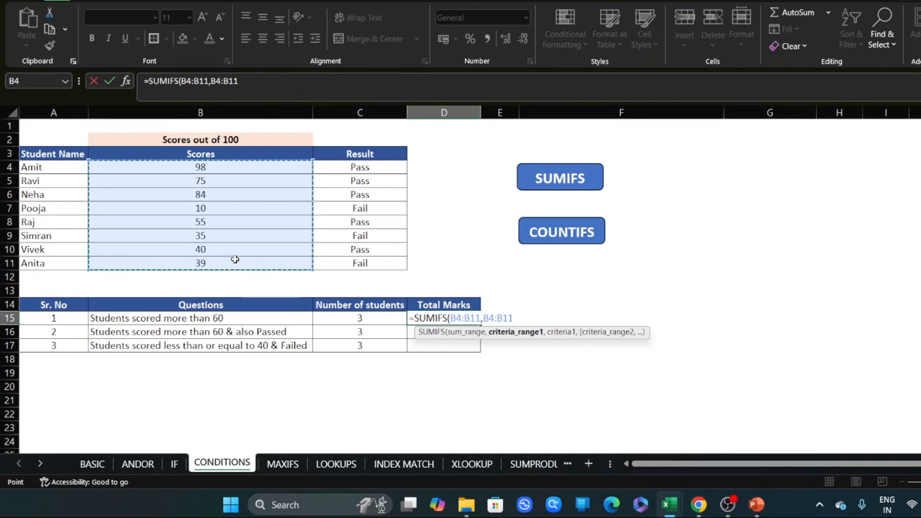
pyautogui.write(',">')
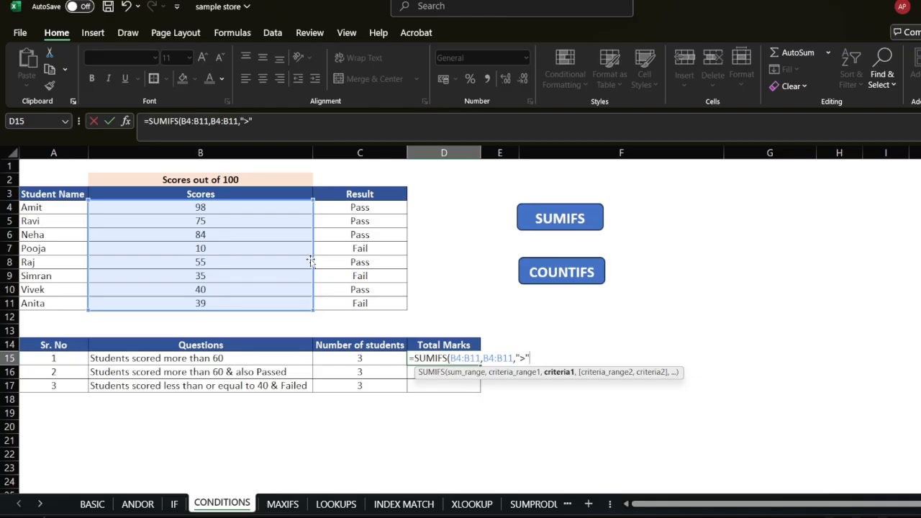
pyautogui.write('&60)')
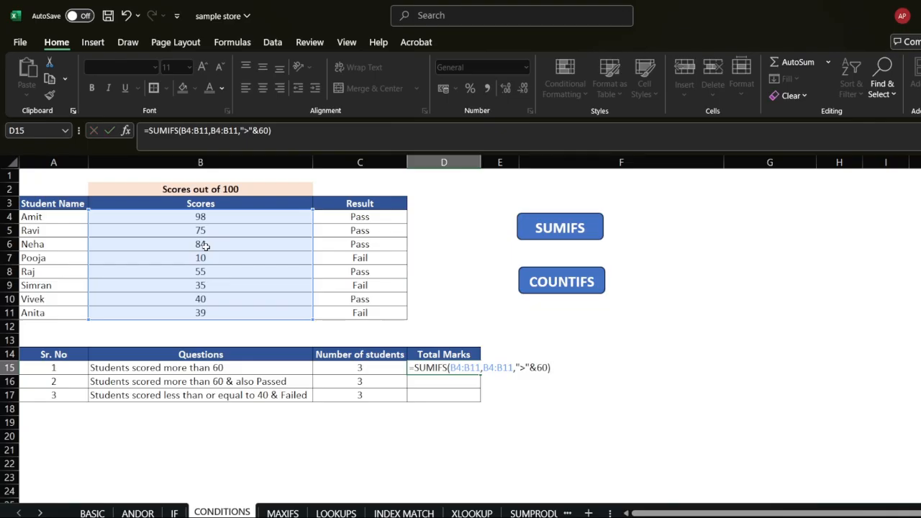
pyautogui.press('Return')
pyautogui.moveTo(219, 218); pyautogui.dragTo(238, 249)
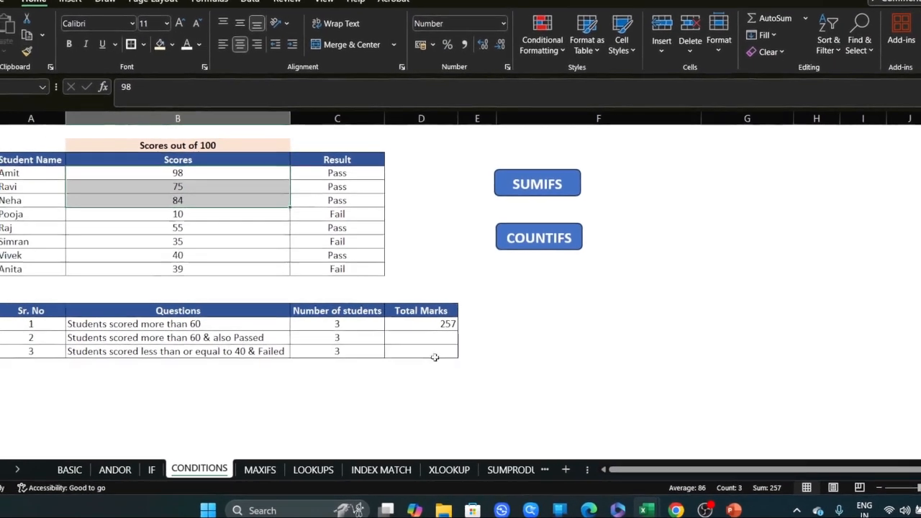
pyautogui.click(353, 317)
# - Total the marks of passed students scoring more than 60 in D16 with =SUMIFS(B4:B11,B4:B11,">"&60,C4:C11,"Pass") and check it against B4:B6
pyautogui.click(435, 332)
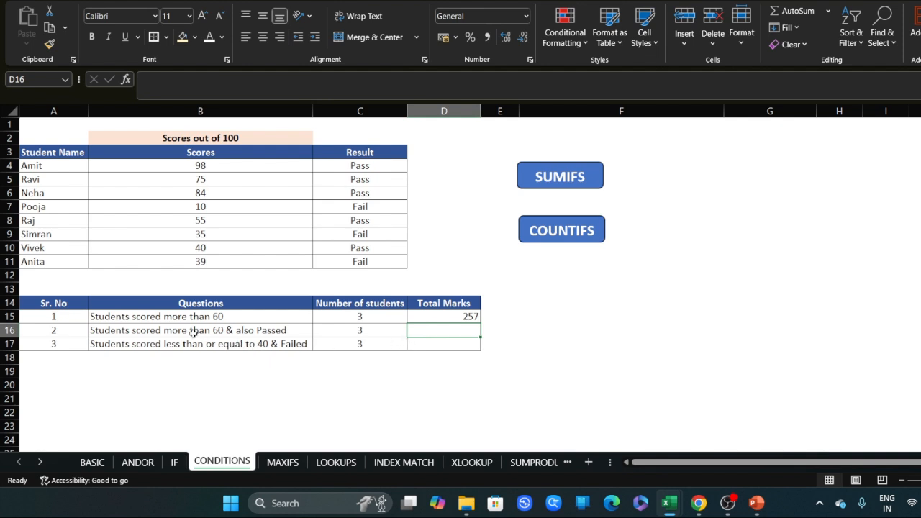
pyautogui.click(158, 330)
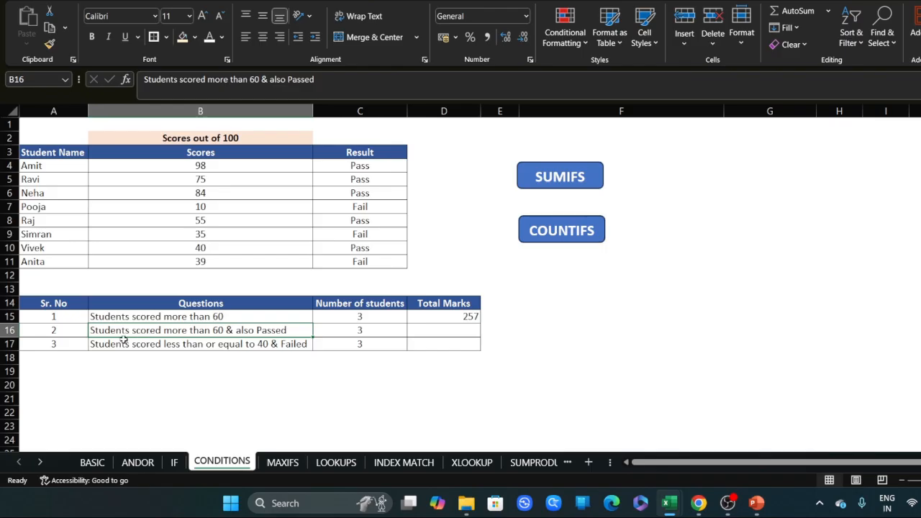
pyautogui.click(442, 329)
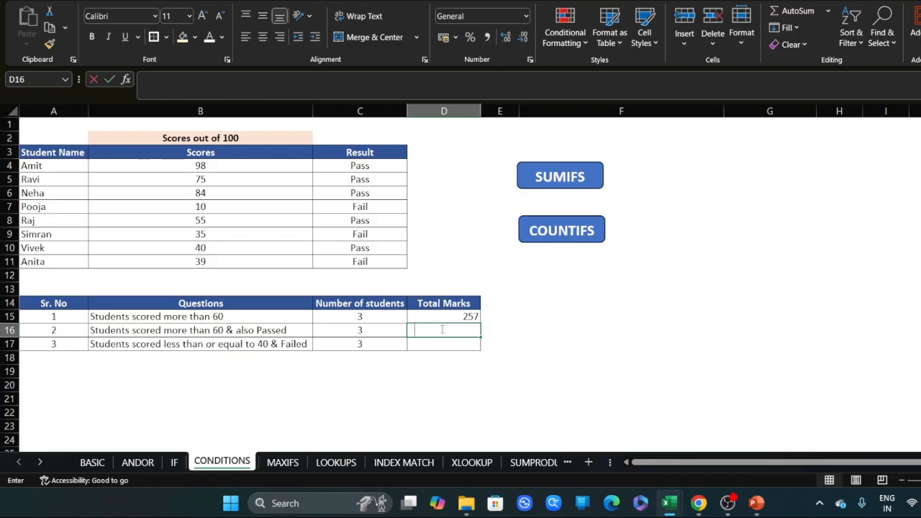
pyautogui.write('=')
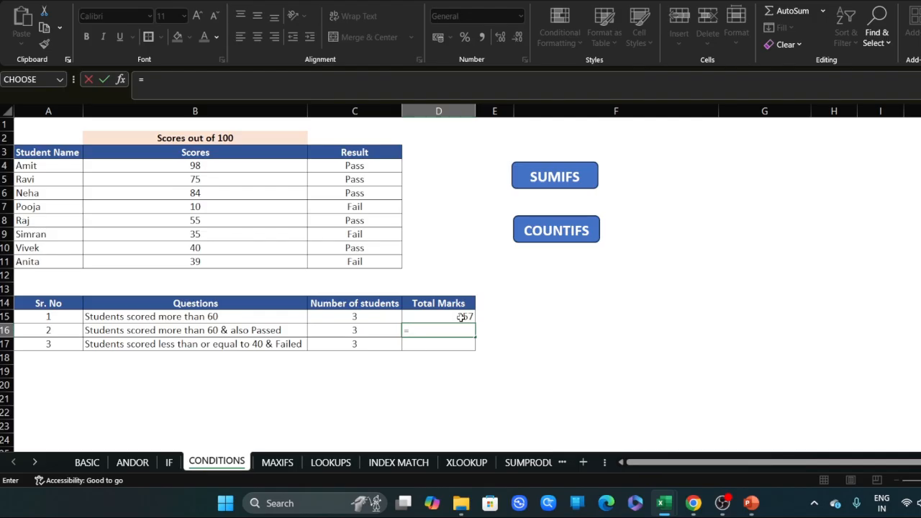
pyautogui.write('sumi')
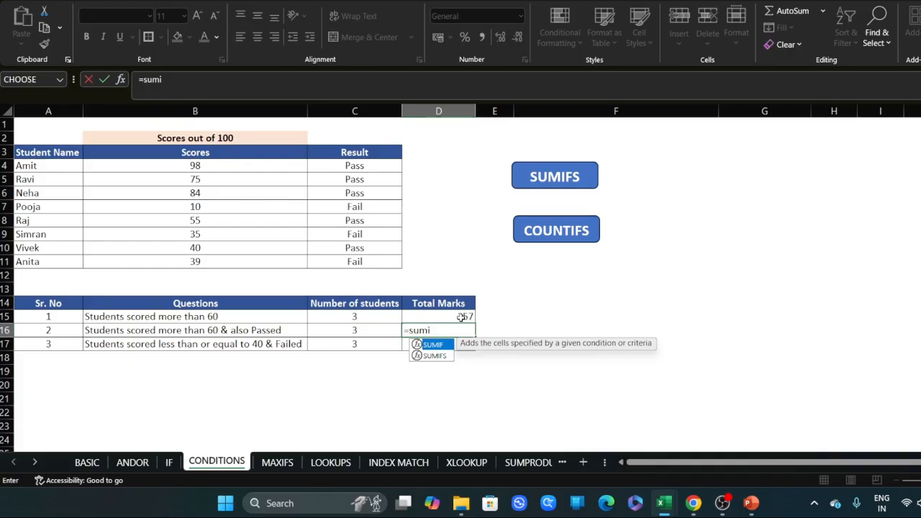
pyautogui.press('Down')
pyautogui.press('Tab')
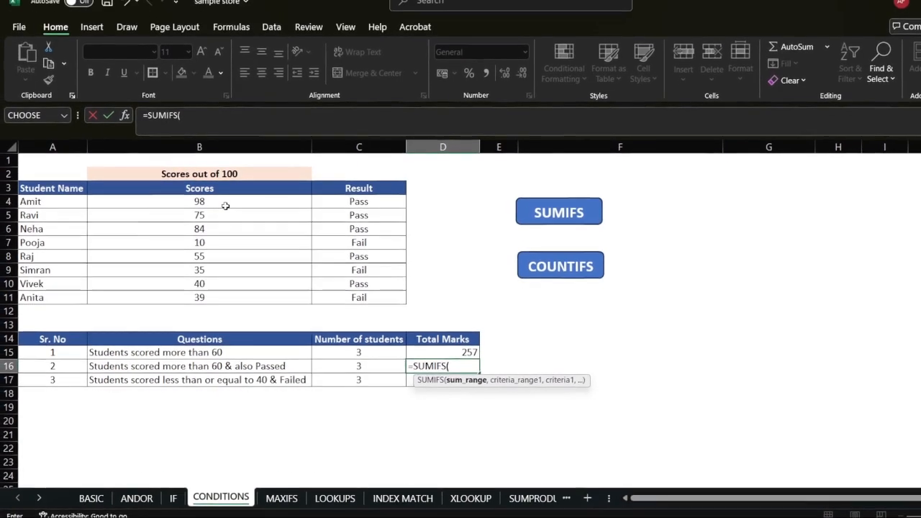
pyautogui.moveTo(226, 206); pyautogui.dragTo(229, 297)
pyautogui.write(',')
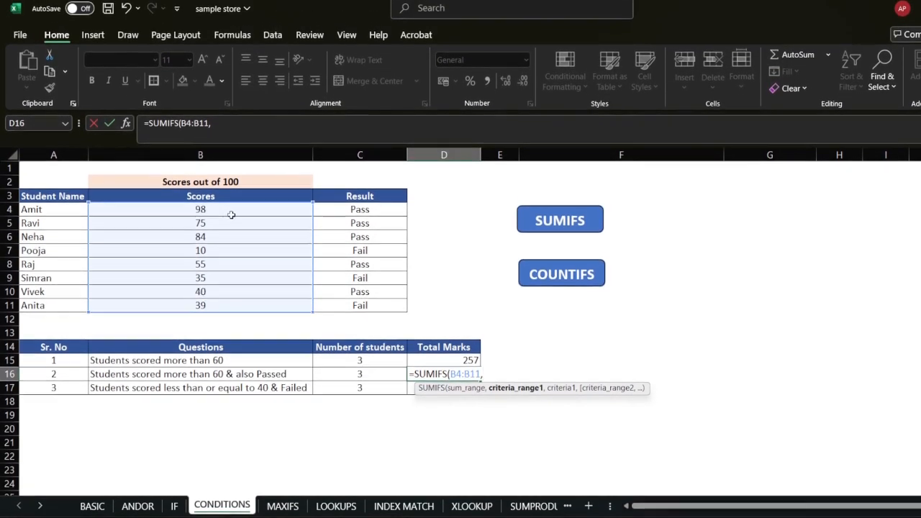
pyautogui.click(227, 176)
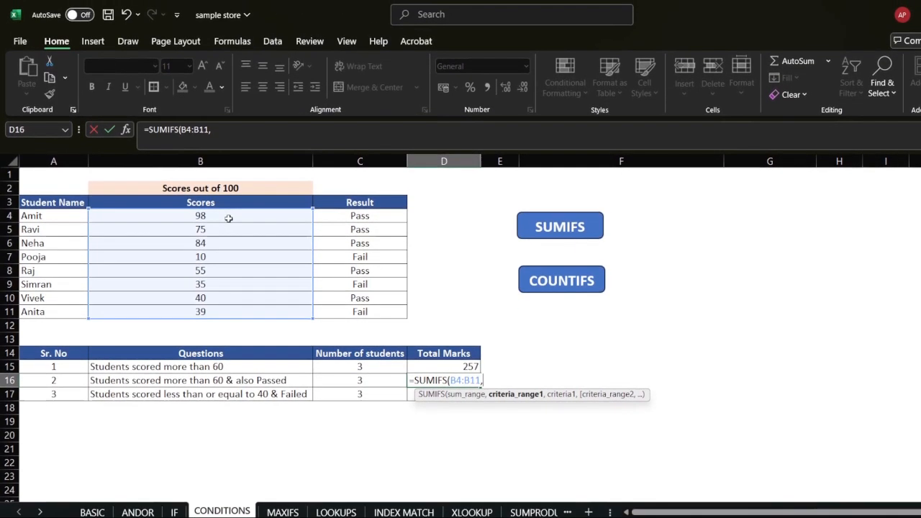
pyautogui.moveTo(228, 220); pyautogui.dragTo(221, 311)
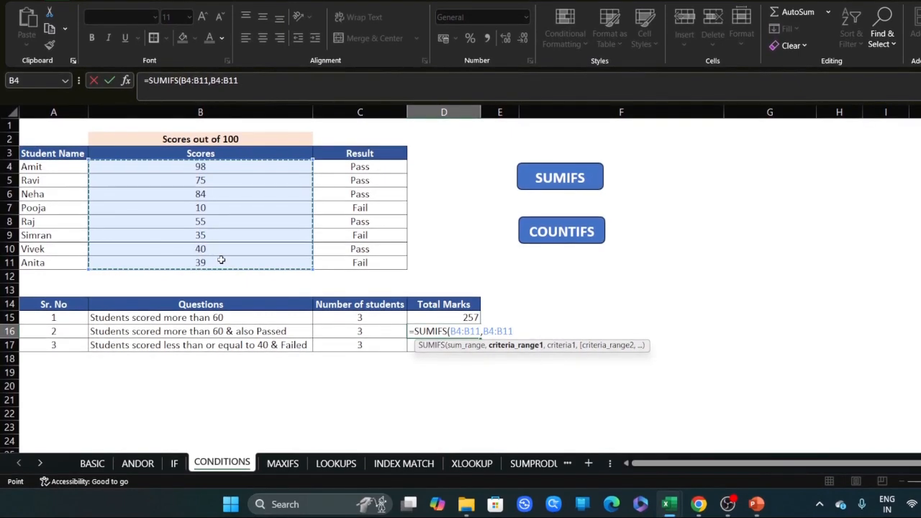
pyautogui.write(',">"&60')
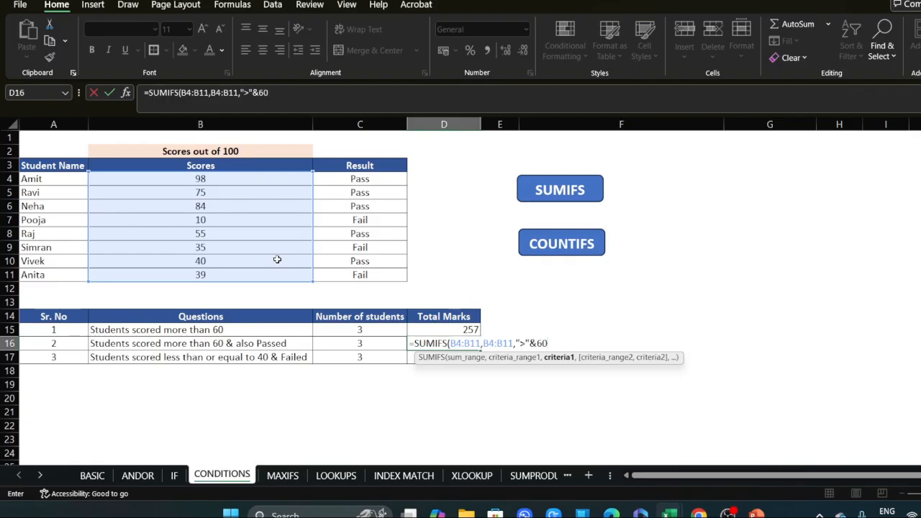
pyautogui.write(',')
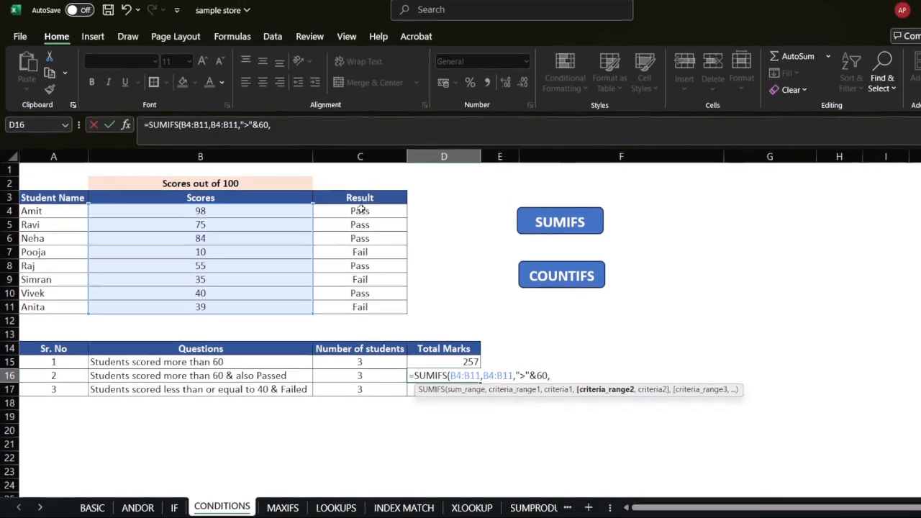
pyautogui.moveTo(360, 165); pyautogui.dragTo(362, 260)
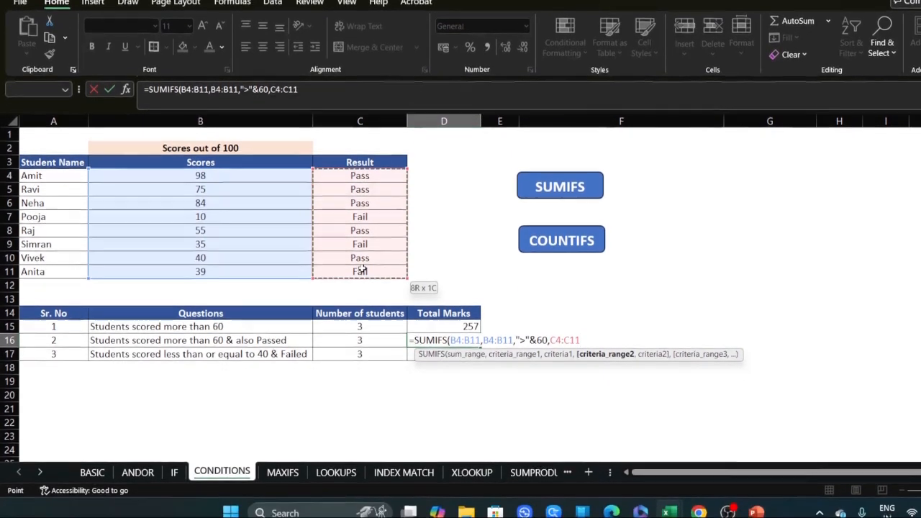
pyautogui.write(',"Pass')
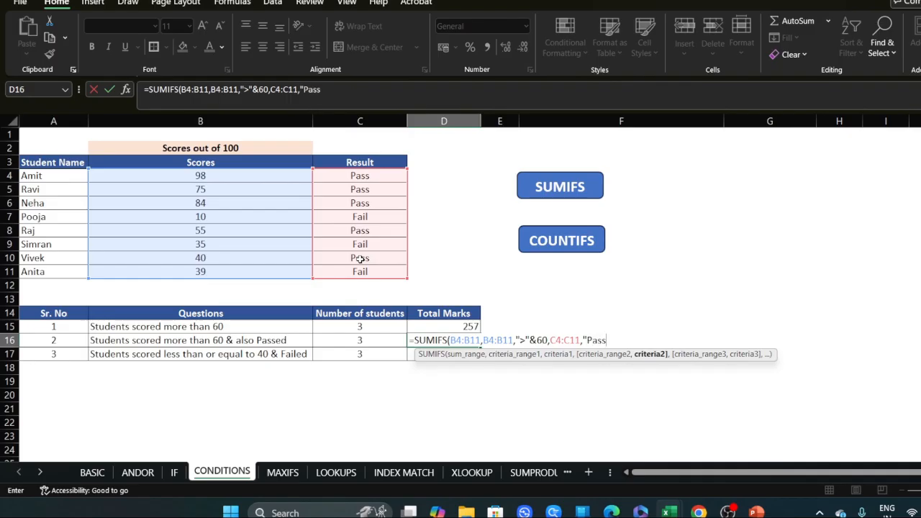
pyautogui.write('")')
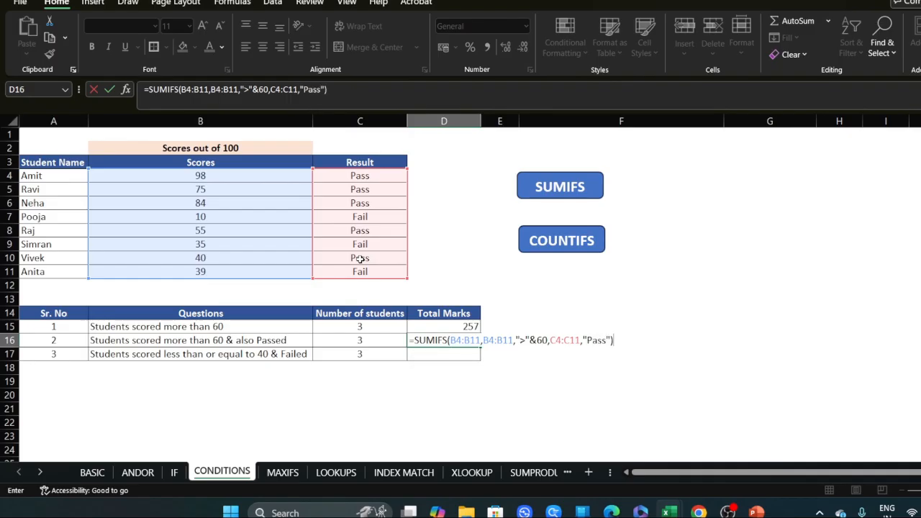
pyautogui.press('Return')
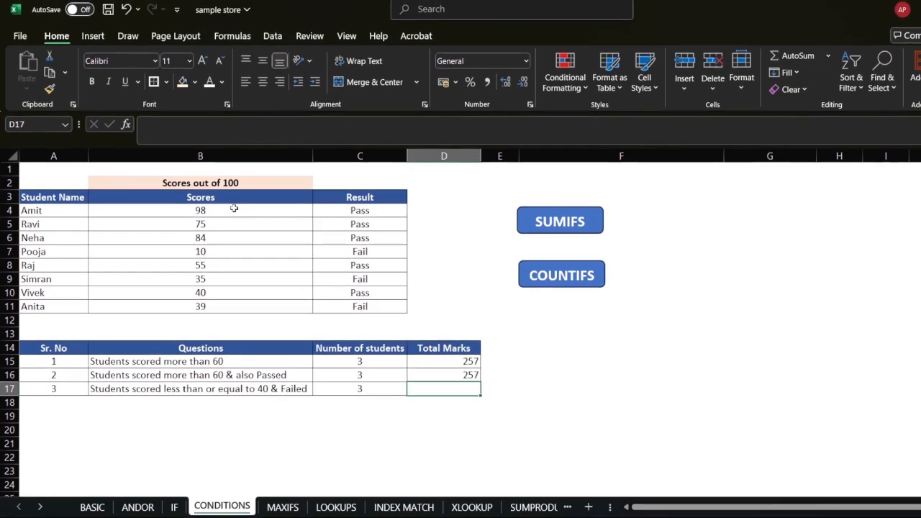
pyautogui.moveTo(227, 176); pyautogui.dragTo(228, 208)
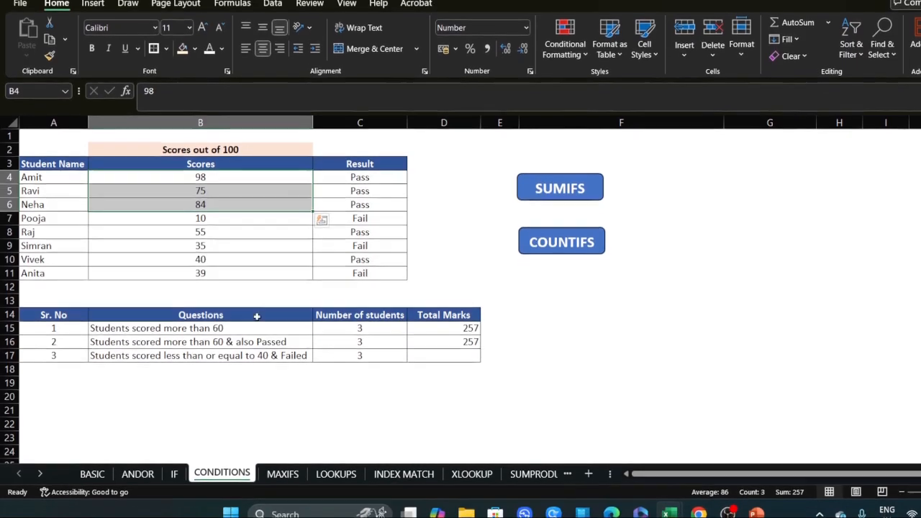
# - Total the marks of failed students scoring 40 or less in D17 with =SUMIFS(B4:B11,B4:B11,"<="&40,C4:C11,"Fail")
pyautogui.click(436, 368)
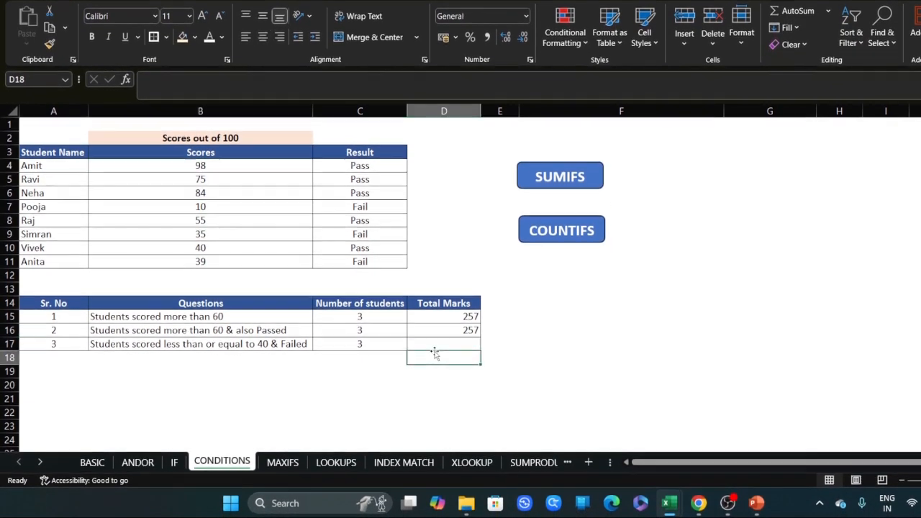
pyautogui.click(448, 342)
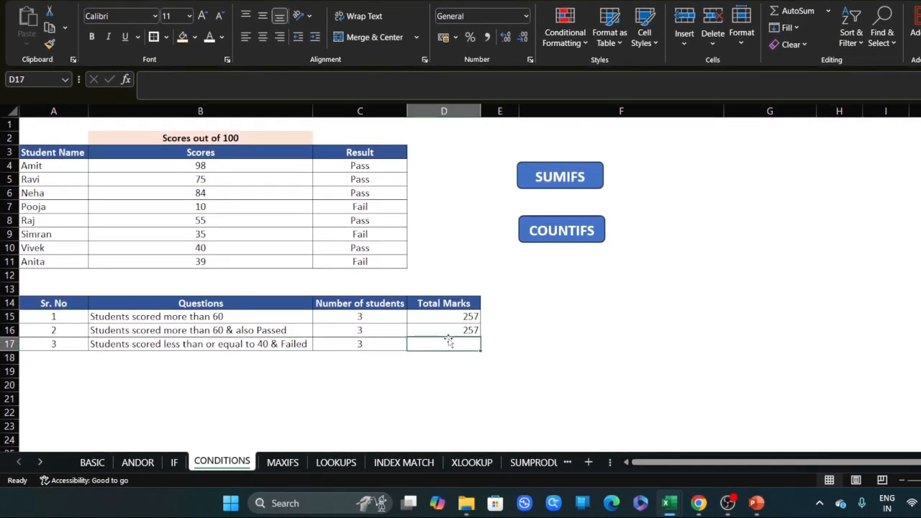
pyautogui.write('=sumifs')
pyautogui.press('Tab')
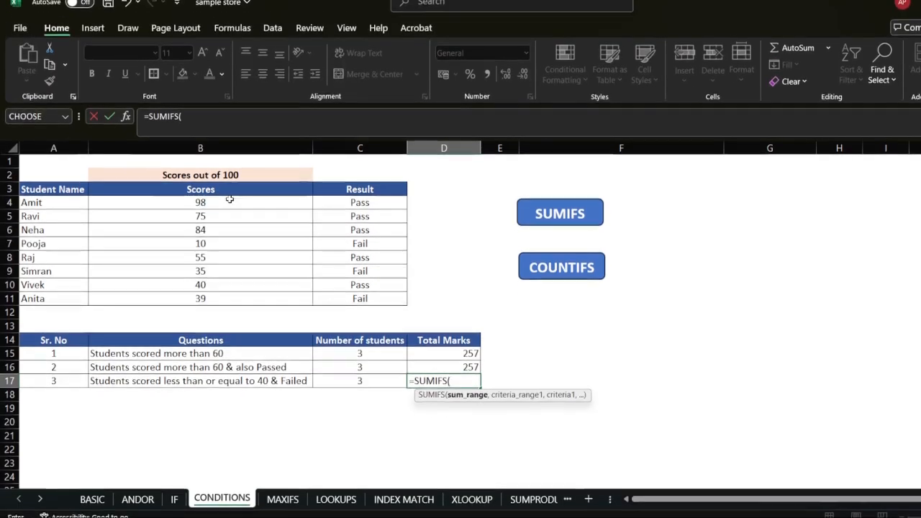
pyautogui.moveTo(230, 166); pyautogui.dragTo(229, 261)
pyautogui.write(',')
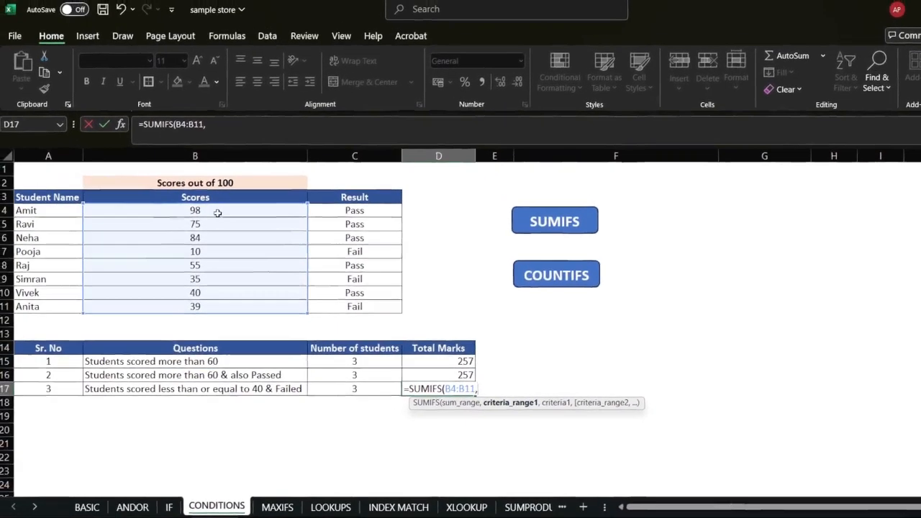
pyautogui.moveTo(172, 186); pyautogui.dragTo(197, 280)
pyautogui.write(',')
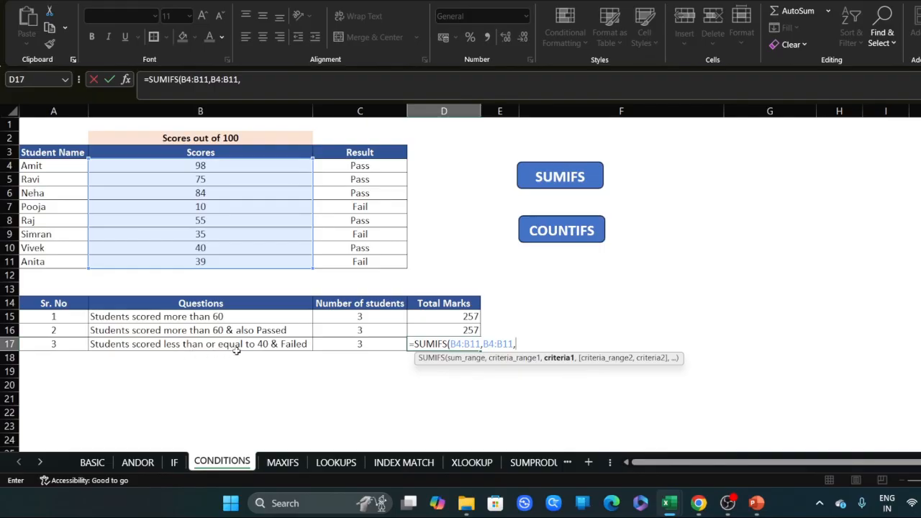
pyautogui.write('"<')
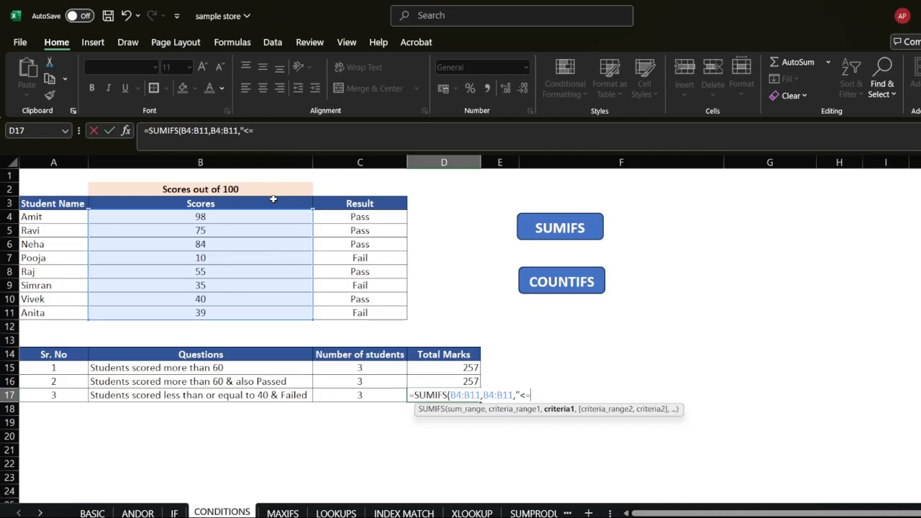
pyautogui.write('="&40,')
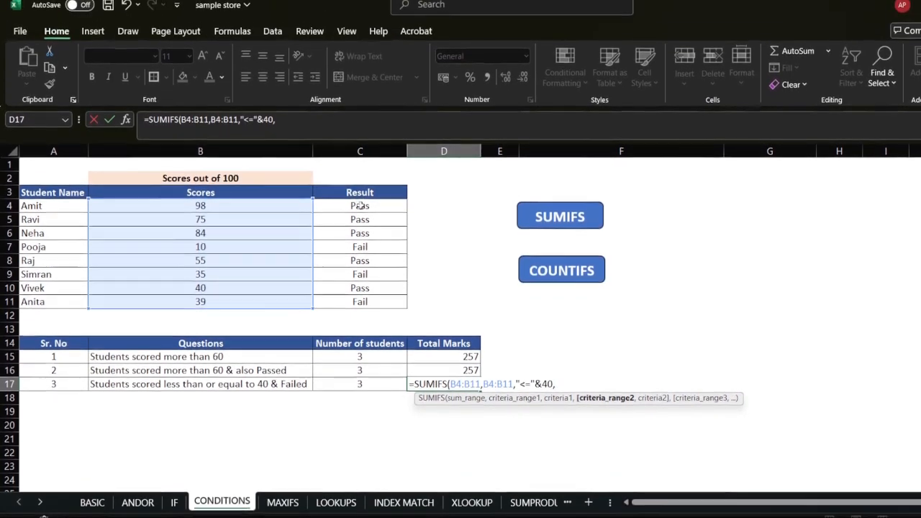
pyautogui.moveTo(360, 166); pyautogui.dragTo(360, 260)
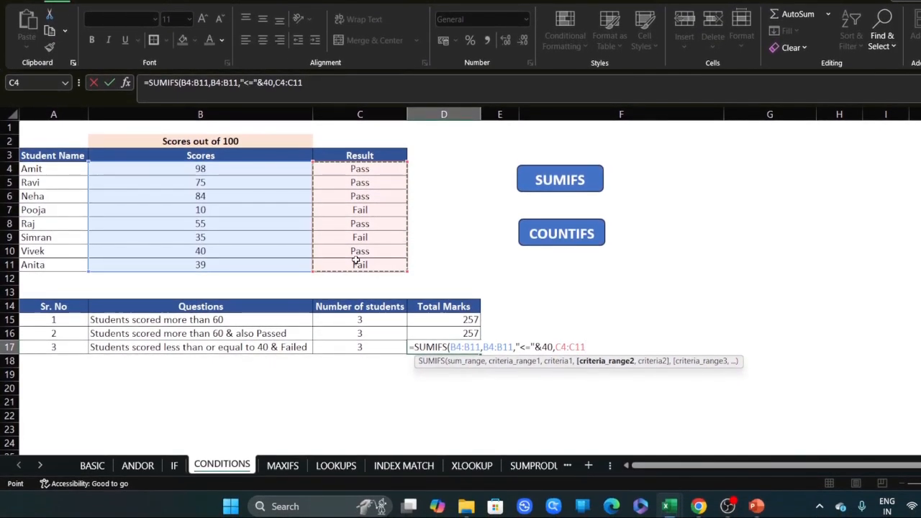
pyautogui.write(',"Fail')
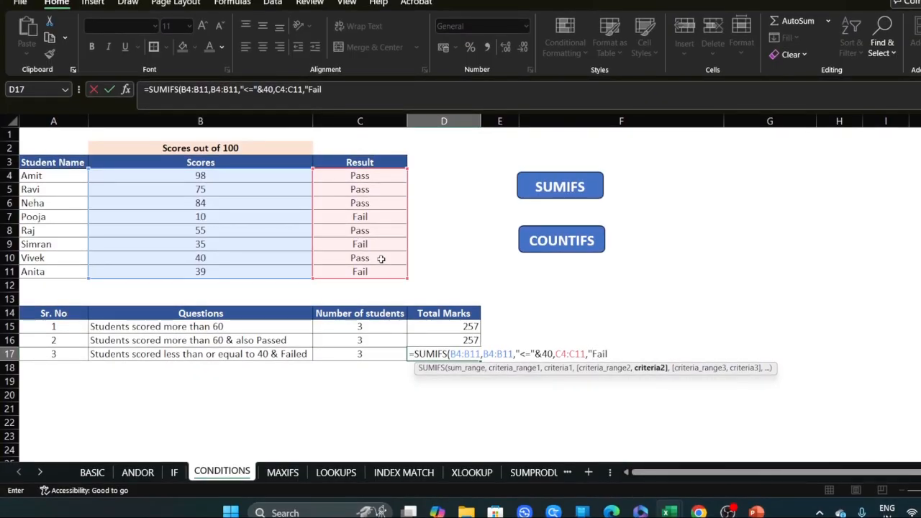
pyautogui.write('")')
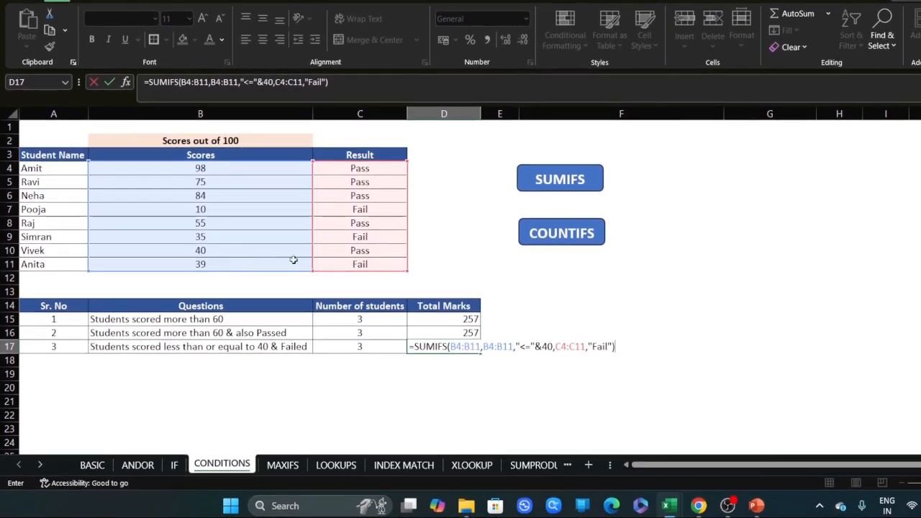
pyautogui.press('Return')
pyautogui.click(427, 344)
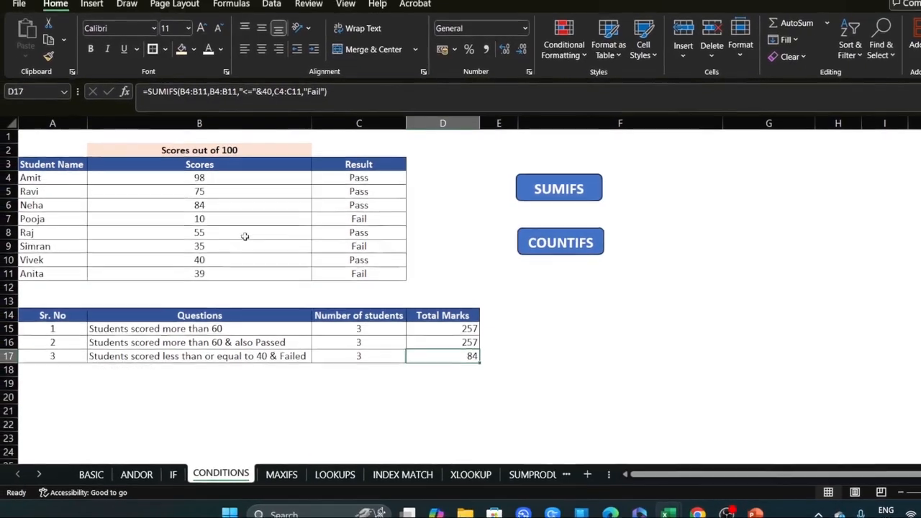
# - Check the failed students' total in D17 against the combined scores in B7, B9 and B11
pyautogui.click(208, 208)
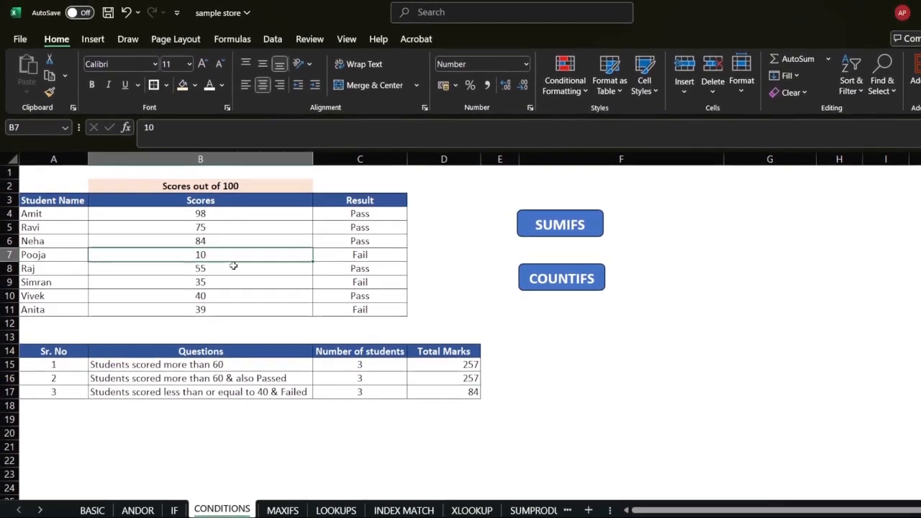
pyautogui.keyDown('ctrl'); pyautogui.click(224, 283); pyautogui.keyUp('ctrl')
pyautogui.keyDown('ctrl'); pyautogui.click(244, 310); pyautogui.keyUp('ctrl')
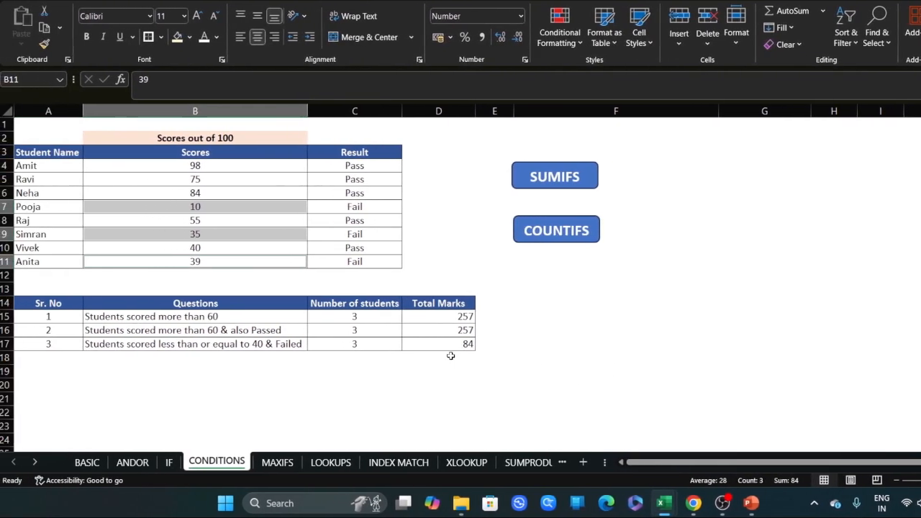
pyautogui.click(450, 357)
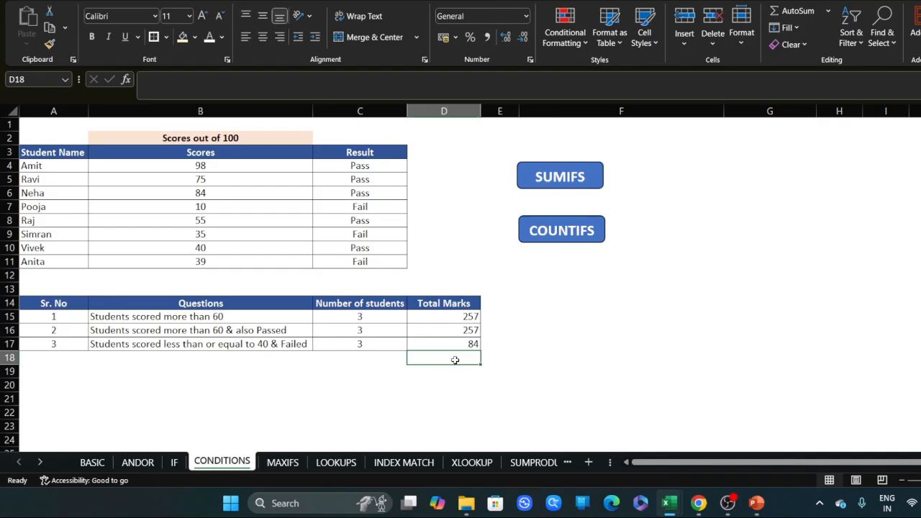
pyautogui.click(334, 395)
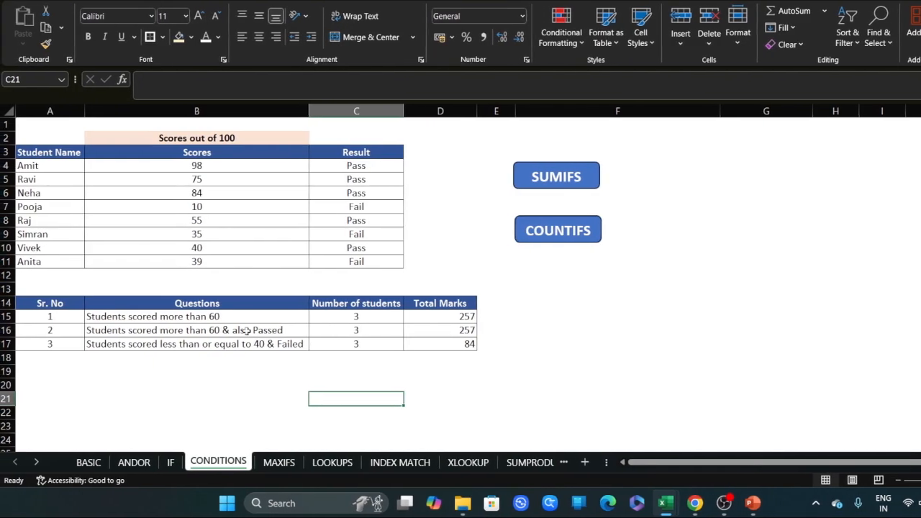
# - Widen column E and enter the header "Average Marks" in E14, beside Total Marks
pyautogui.click(487, 303)
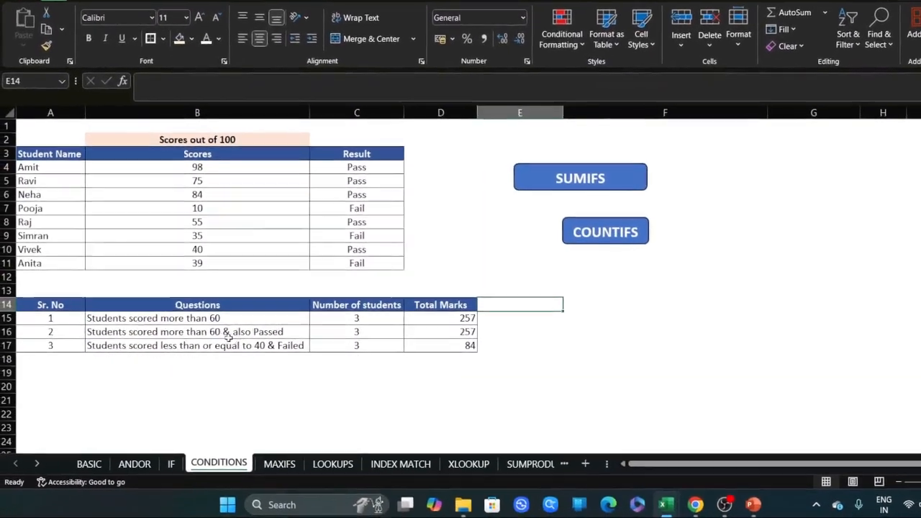
pyautogui.click(198, 332)
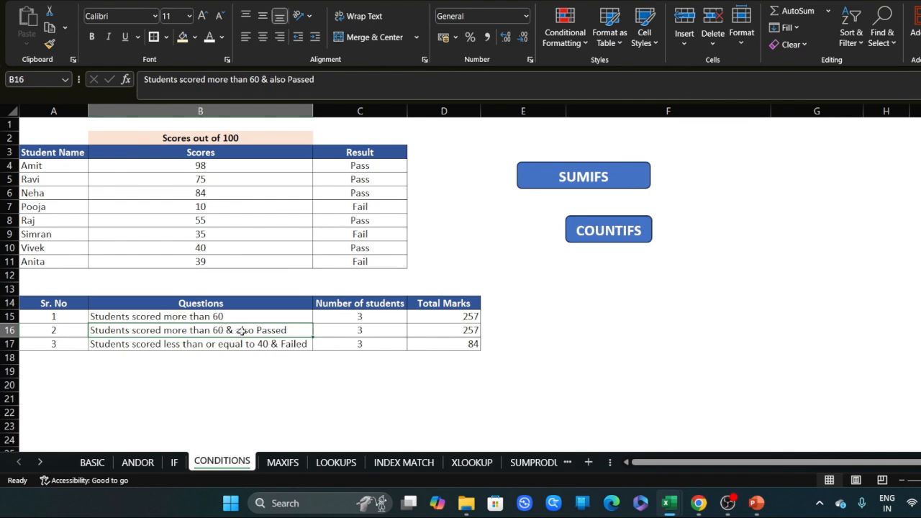
pyautogui.click(518, 329)
pyautogui.click(520, 291)
pyautogui.click(520, 303)
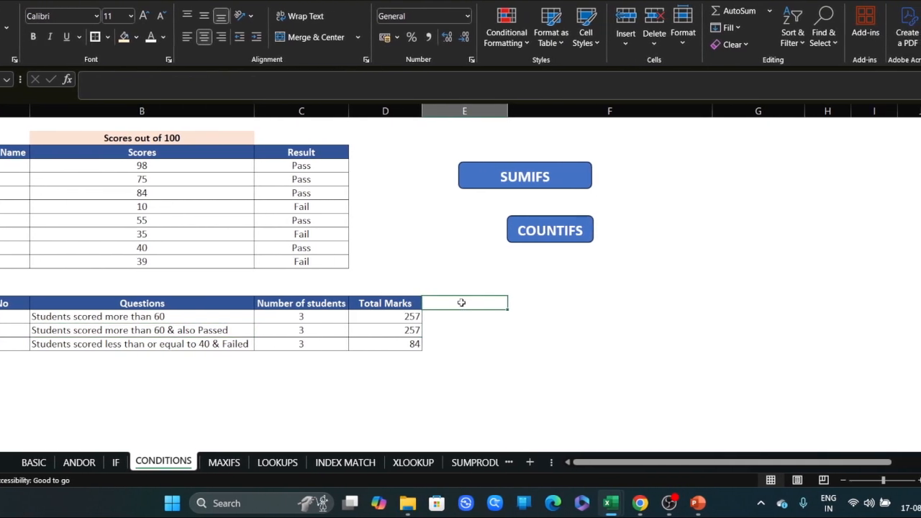
pyautogui.write('Average Marks')
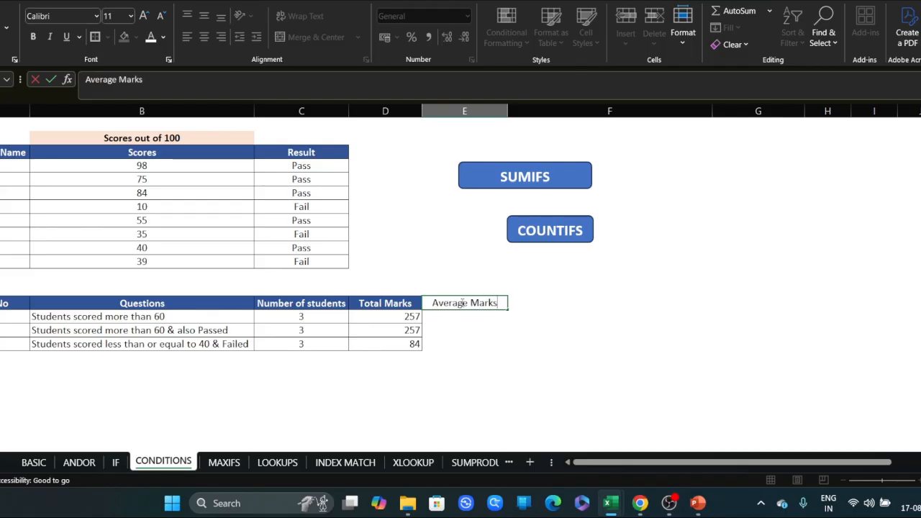
pyautogui.press('Return')
# - Copy the Total Marks header's formatting onto the Average Marks header in E14
pyautogui.click(462, 303)
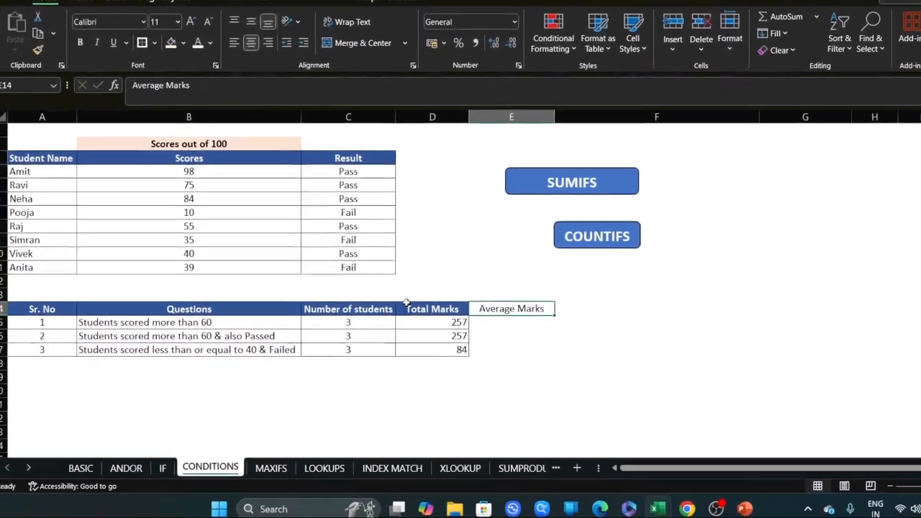
pyautogui.click(407, 305)
pyautogui.click(38, 50)
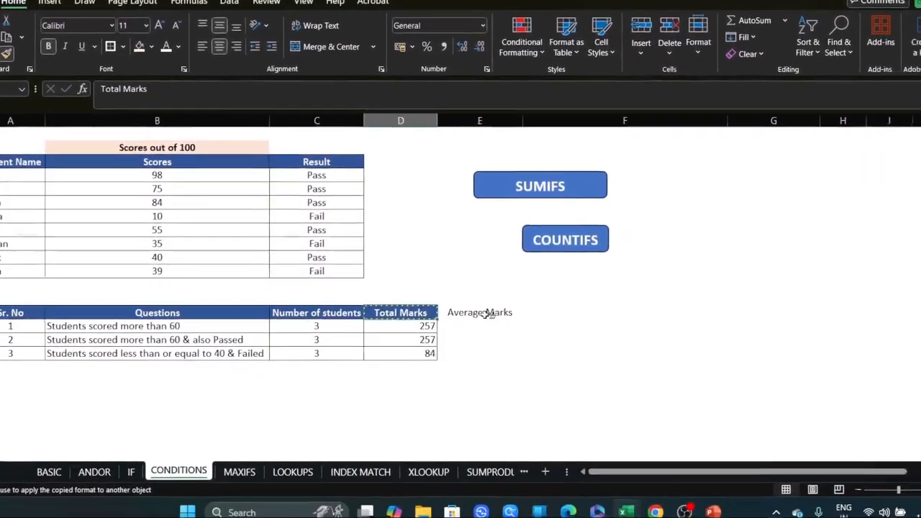
pyautogui.click(488, 313)
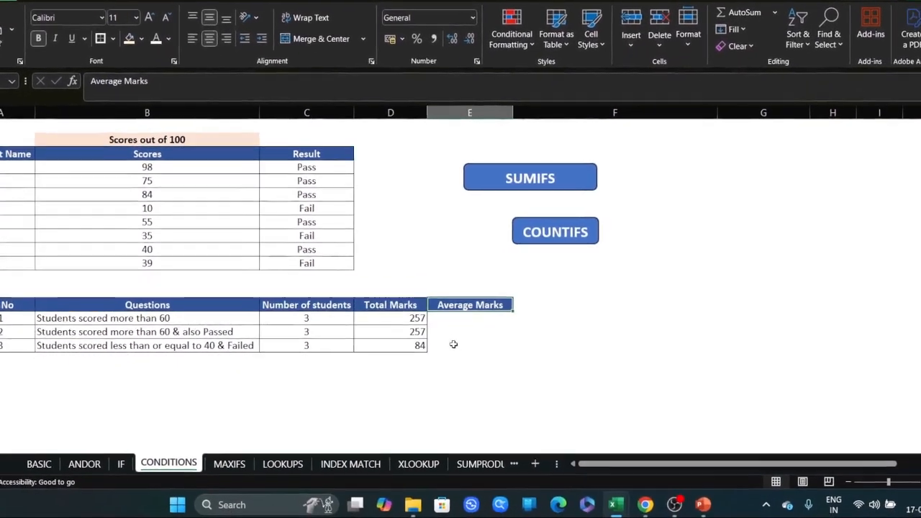
# - Average the passed students' scores above 60 in E16 with =AVERAGEIFS(B4:B11,B4:B11,">"&60,C4:C11,"Pass") and check it against B4:B6
pyautogui.click(493, 340)
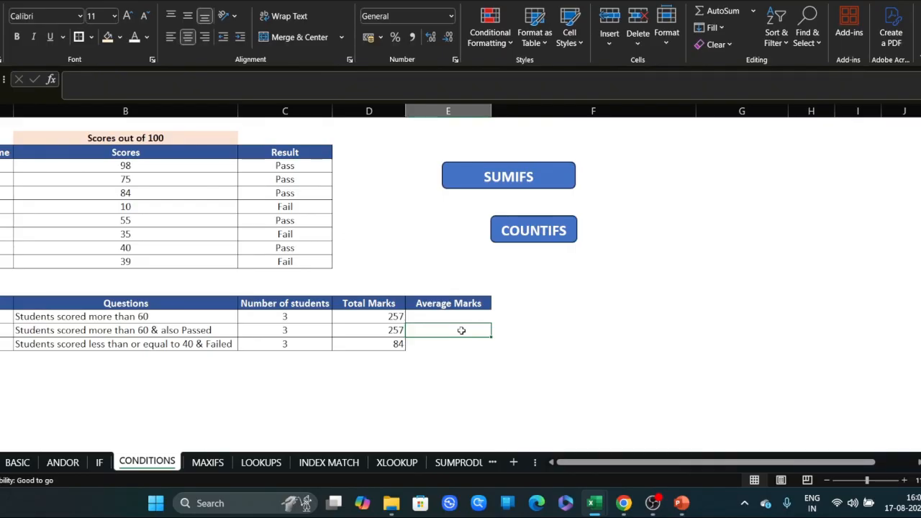
pyautogui.write('=avera')
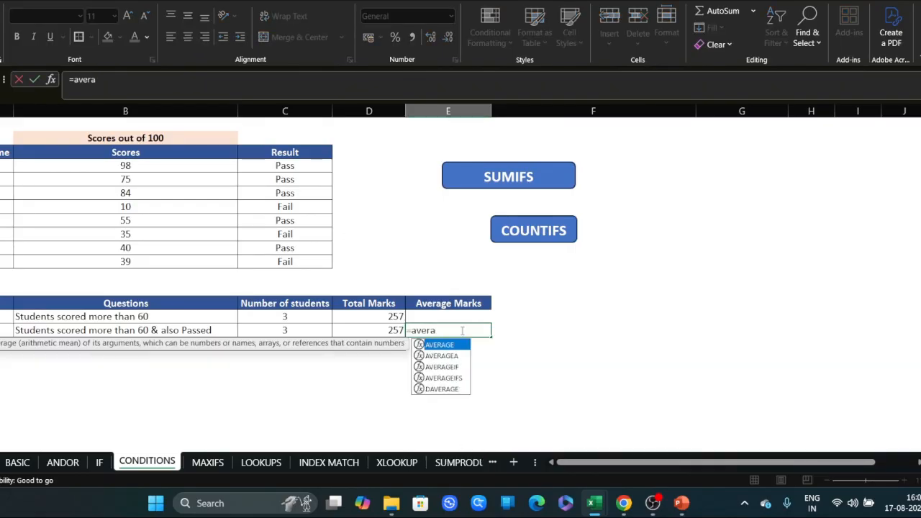
pyautogui.press('Down')
pyautogui.press('Down')
pyautogui.press('Down')
pyautogui.press('Tab')
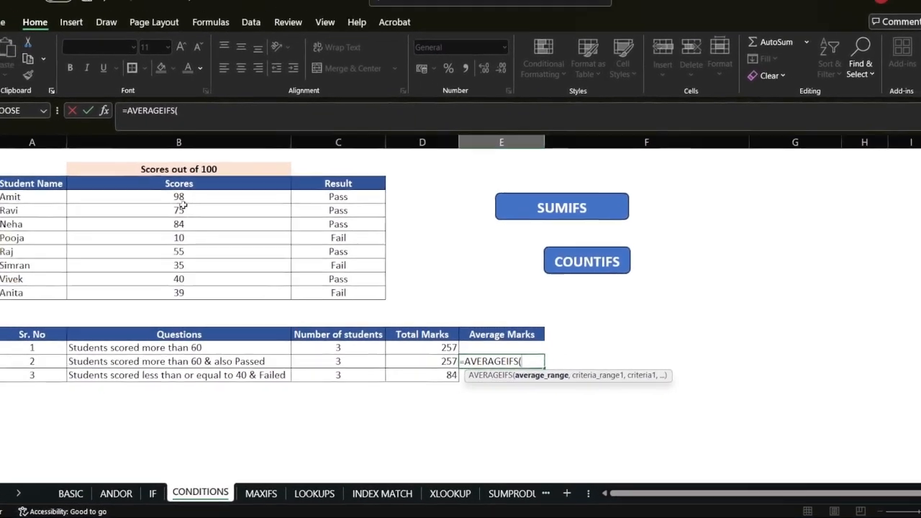
pyautogui.moveTo(109, 165); pyautogui.dragTo(113, 260)
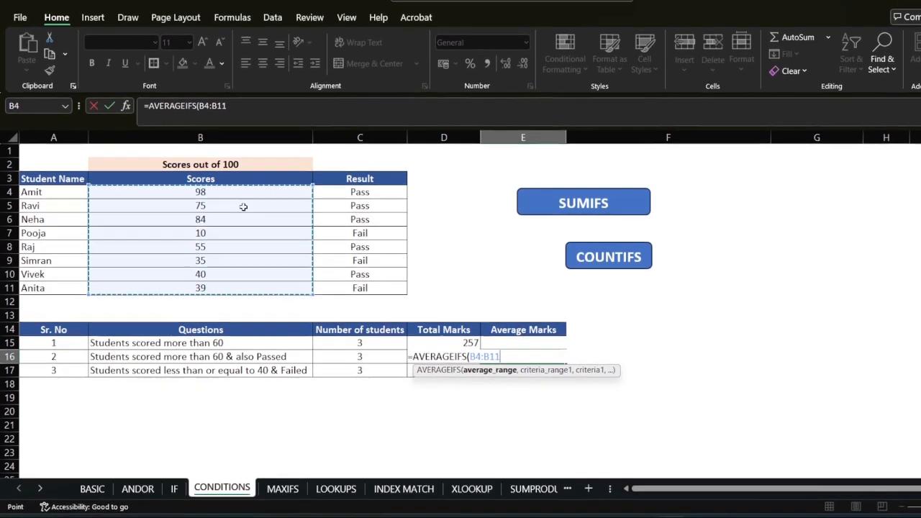
pyautogui.write(',')
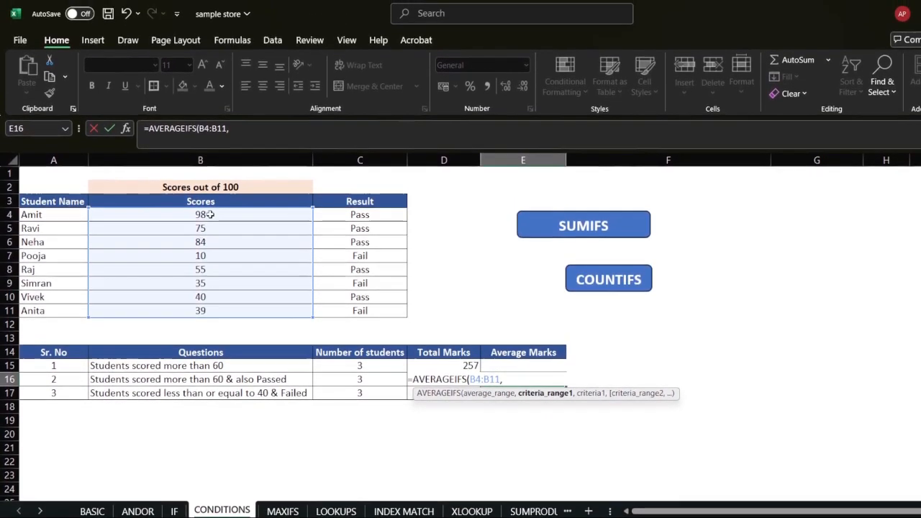
pyautogui.moveTo(209, 215); pyautogui.dragTo(223, 311)
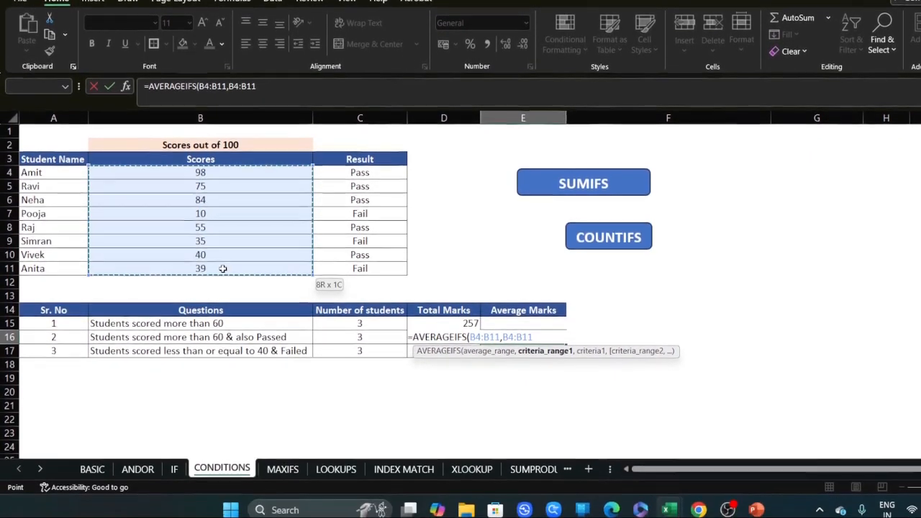
pyautogui.write(',')
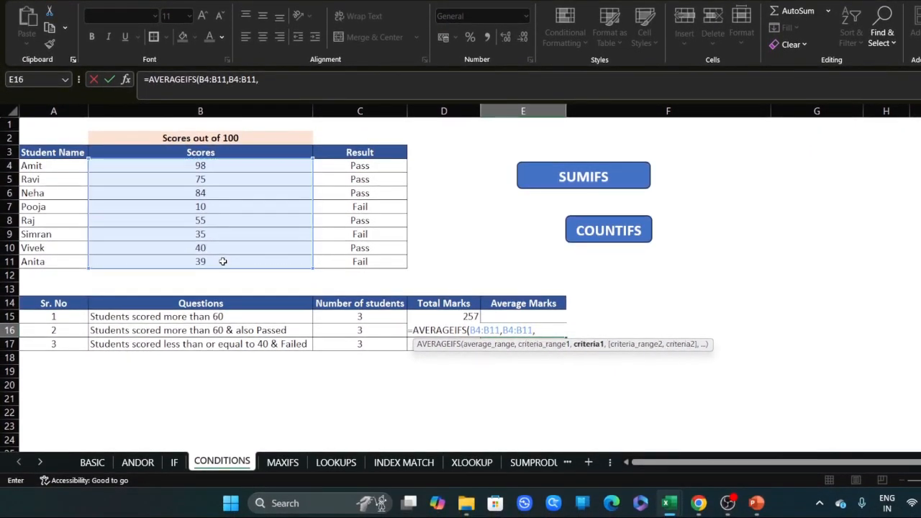
pyautogui.write('"')
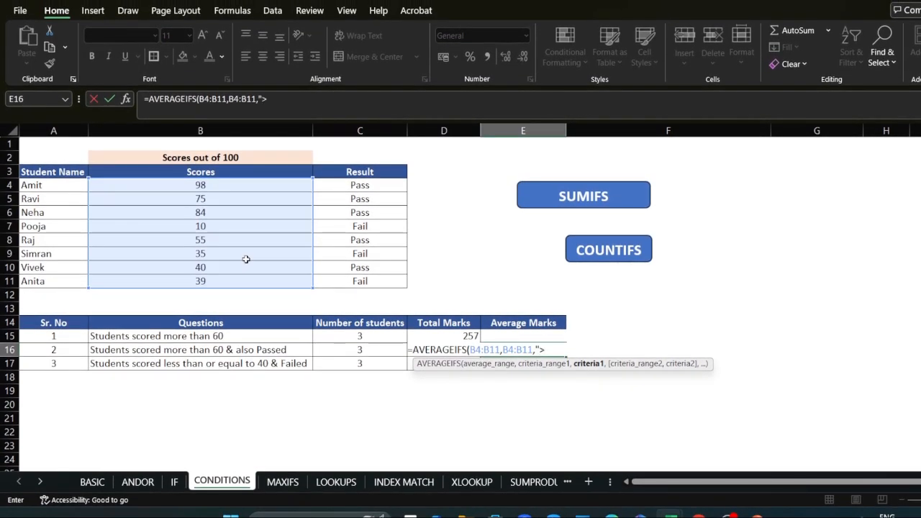
pyautogui.write('>"&60')
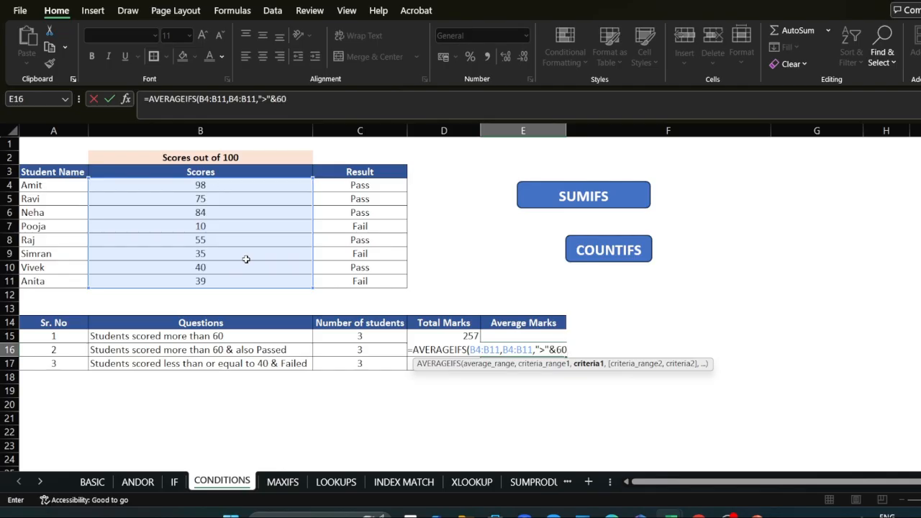
pyautogui.write(',')
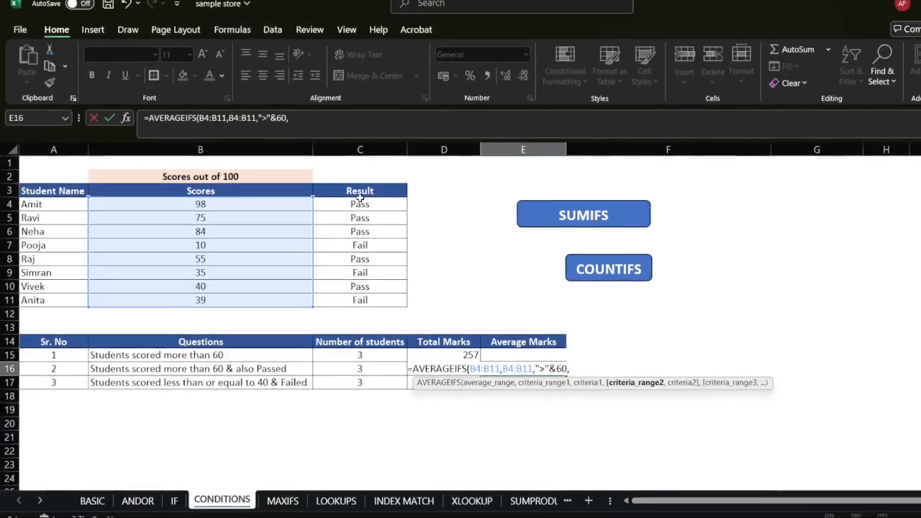
pyautogui.moveTo(359, 204); pyautogui.dragTo(367, 300)
pyautogui.write(',"Pass")')
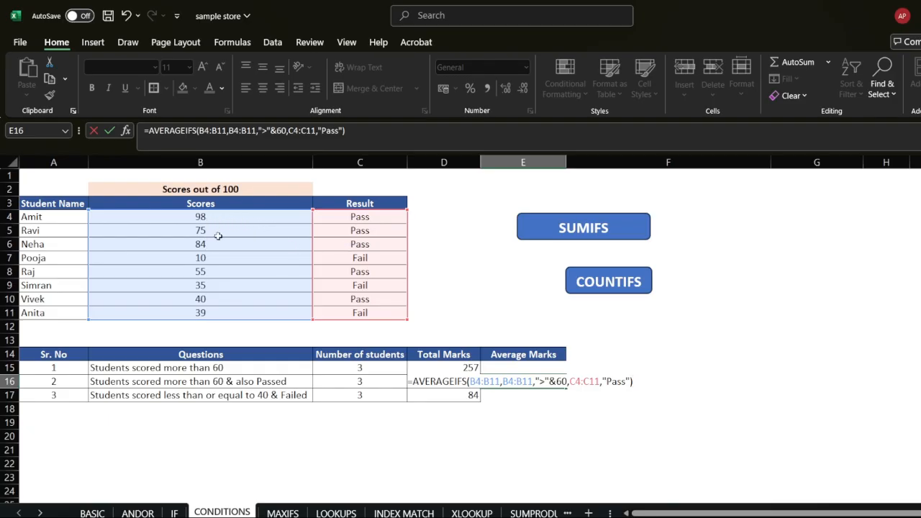
pyautogui.press('Return')
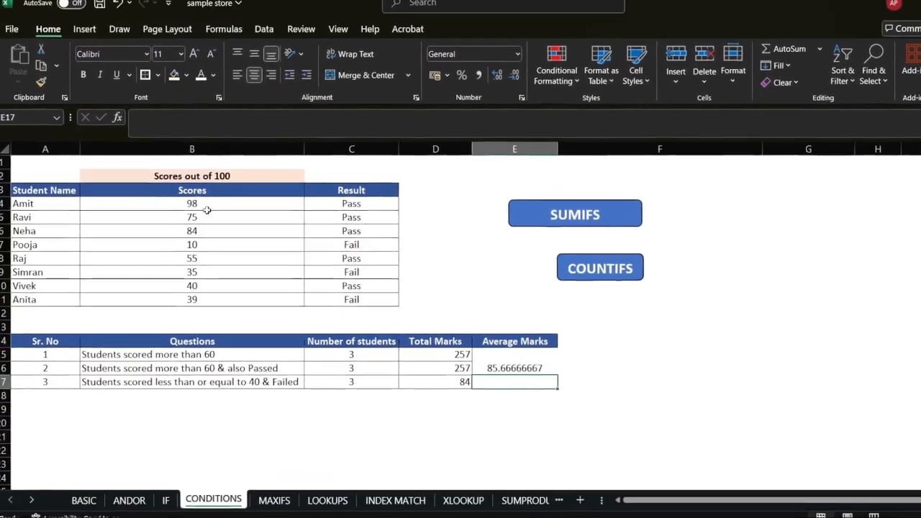
pyautogui.moveTo(171, 168); pyautogui.dragTo(172, 194)
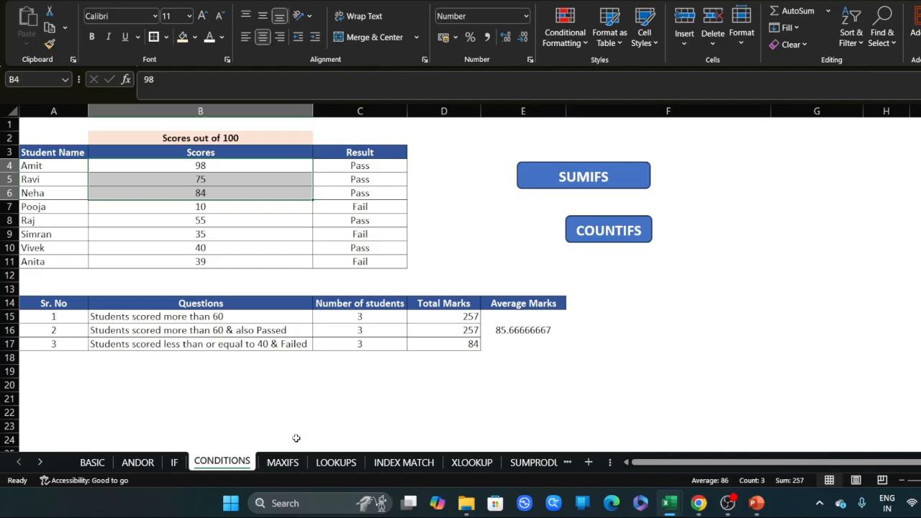
# - Open the MAXIFS sheet and review its student names, scores and results in A4:C11
pyautogui.click(283, 462)
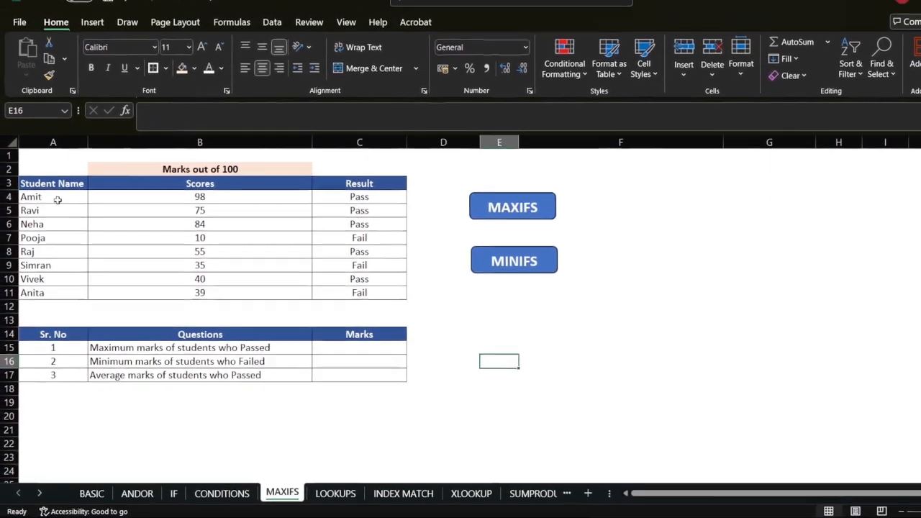
pyautogui.moveTo(57, 200); pyautogui.dragTo(55, 292)
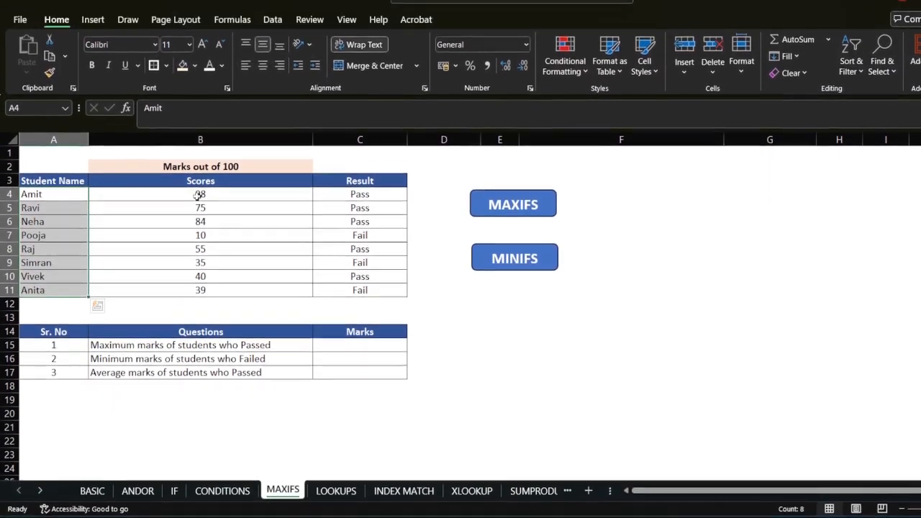
pyautogui.moveTo(199, 195); pyautogui.dragTo(201, 290)
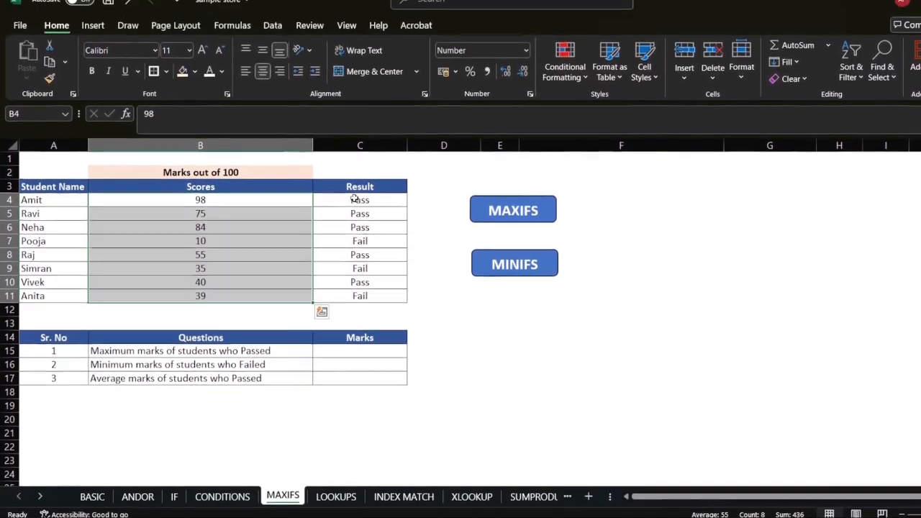
pyautogui.moveTo(355, 199); pyautogui.dragTo(360, 296)
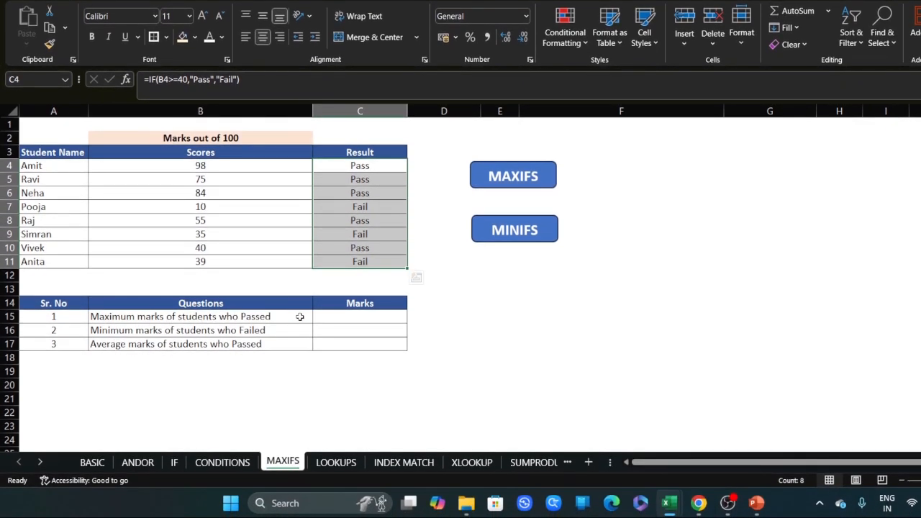
# - Start a MAXIFS formula in C15 for the passed students' maximum marks, with the scores B4:B11 as the max range
pyautogui.click(363, 315)
pyautogui.write('=')
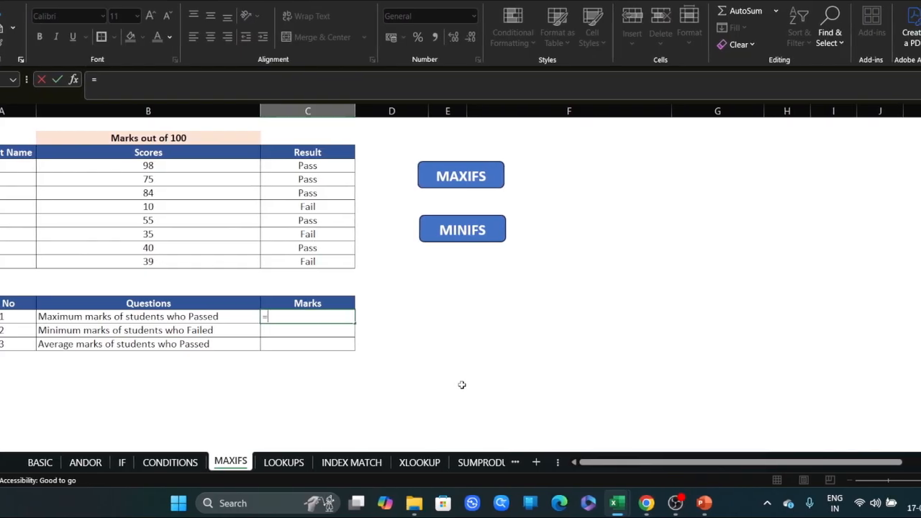
pyautogui.write('ma')
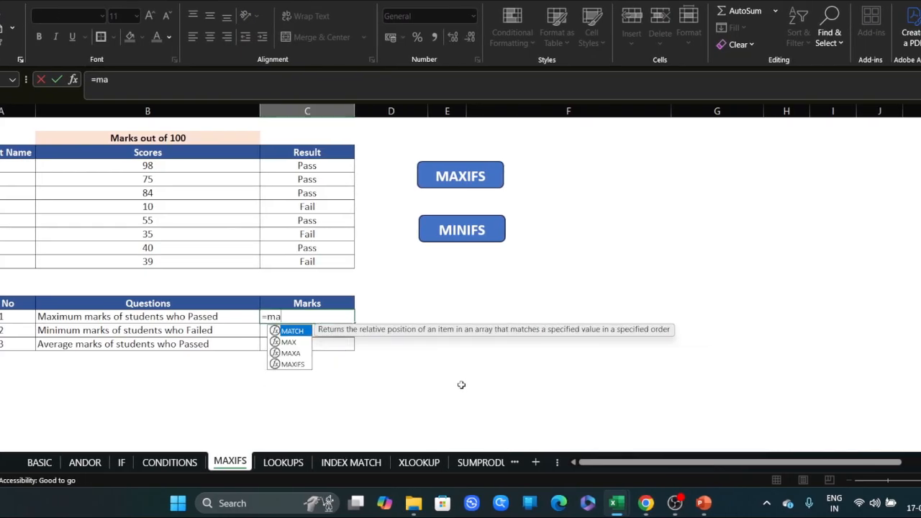
pyautogui.write('x')
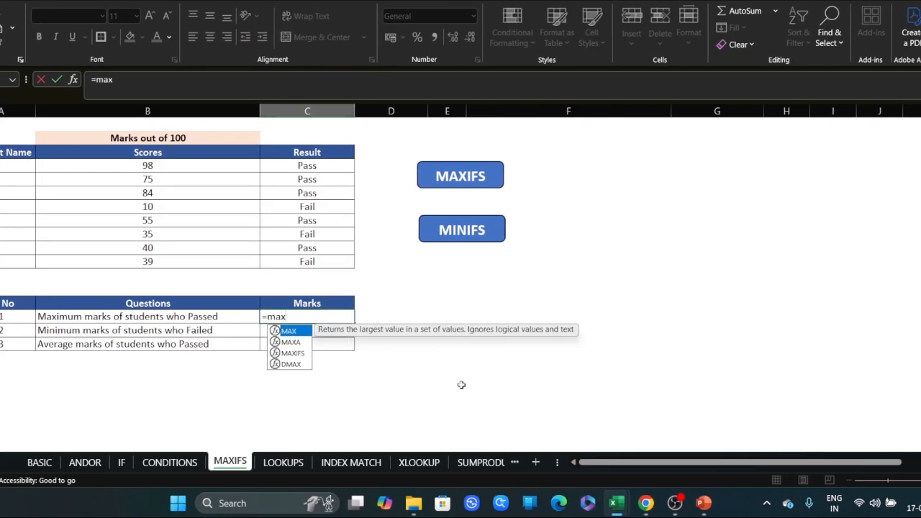
pyautogui.press('Down')
pyautogui.press('Tab')
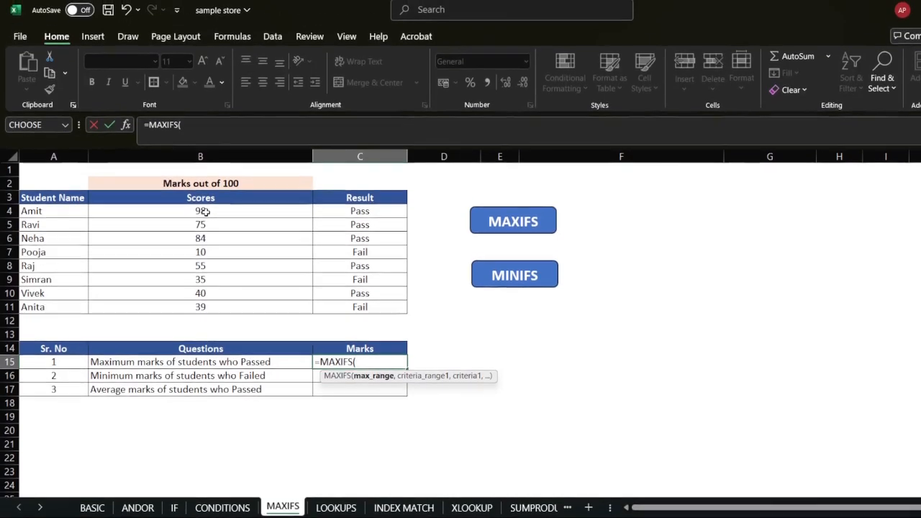
pyautogui.moveTo(206, 165); pyautogui.dragTo(212, 235)
pyautogui.moveTo(212, 281); pyautogui.dragTo(212, 307)
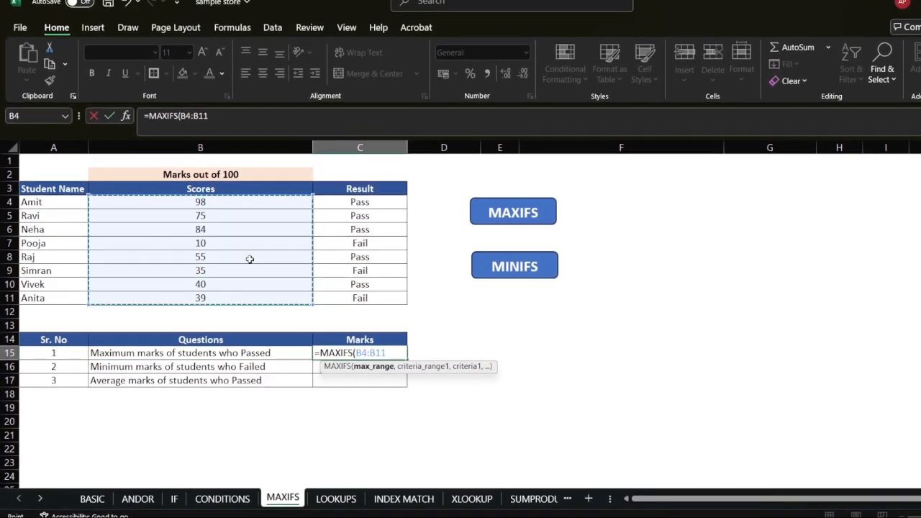
# - Complete the C15 formula with criteria range C4:C11 and criterion "Pass", and check the result against the first student's row
pyautogui.write(',')
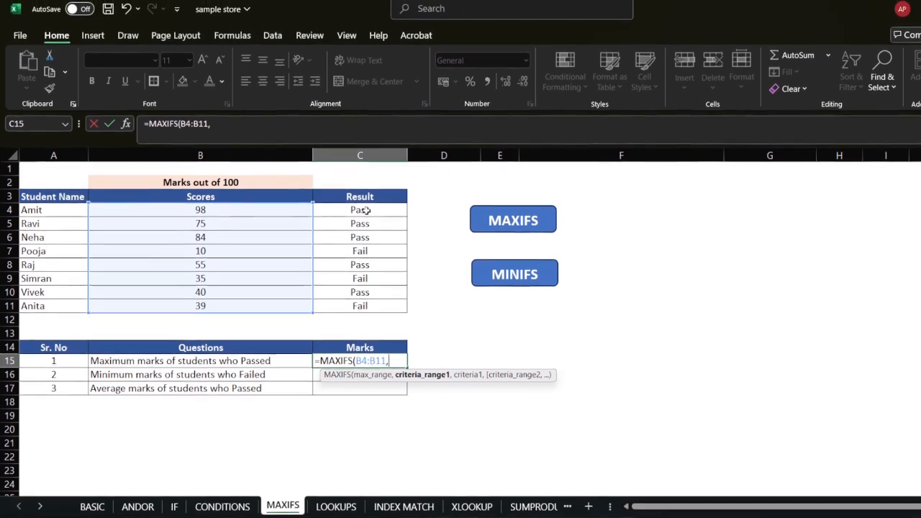
pyautogui.moveTo(360, 165); pyautogui.dragTo(359, 273)
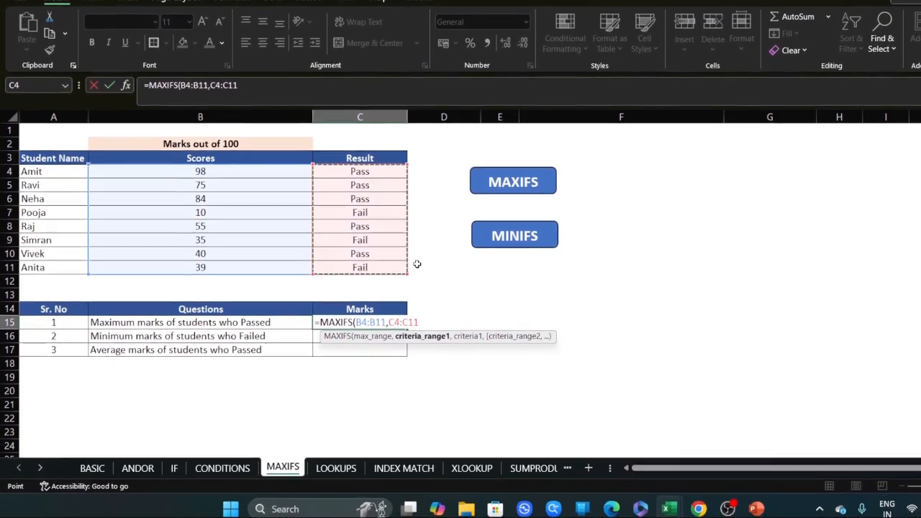
pyautogui.write(',')
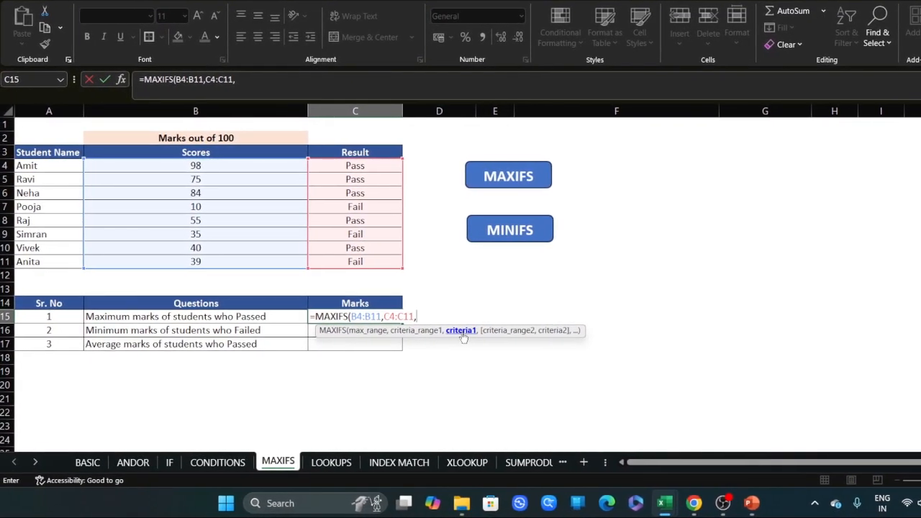
pyautogui.write('"Pss-')
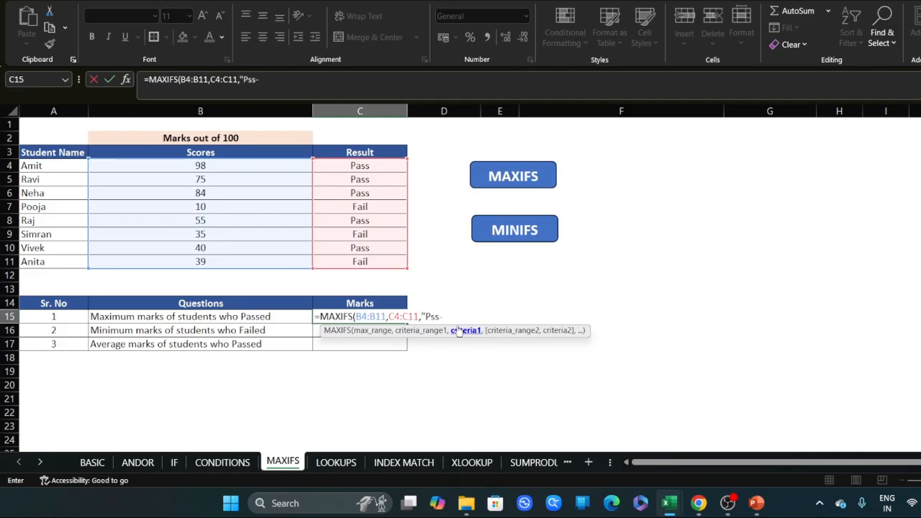
pyautogui.press('BackSpace')
pyautogui.press('BackSpace')
pyautogui.press('BackSpace')
pyautogui.write('ass")')
pyautogui.press('Return')
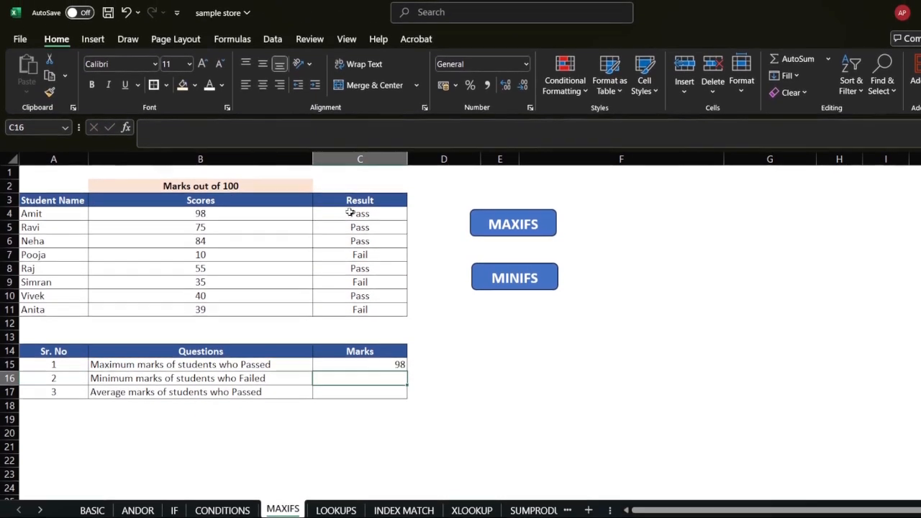
pyautogui.click(342, 213)
pyautogui.click(206, 216)
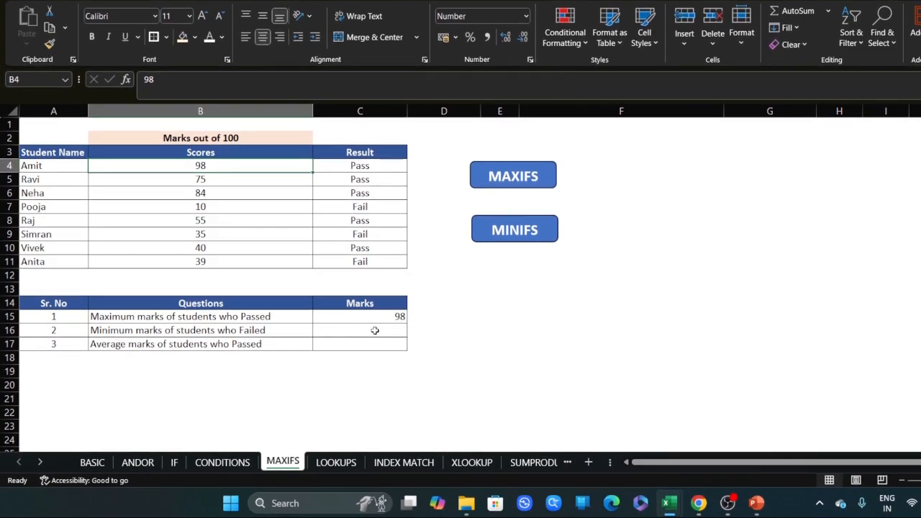
# - Enter =MINIFS(B4:B11,C4:C11,"Fail") in C16 to get the minimum marks of students who failed
pyautogui.click(375, 330)
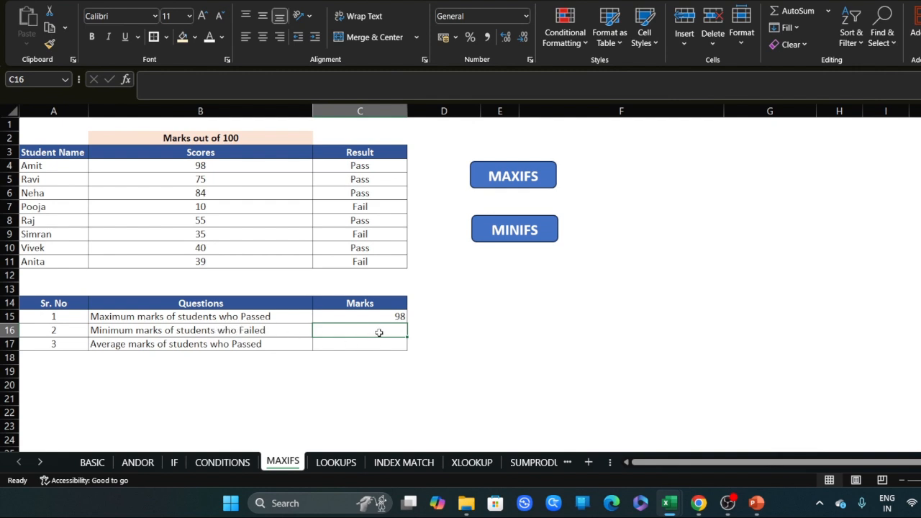
pyautogui.write('=mini')
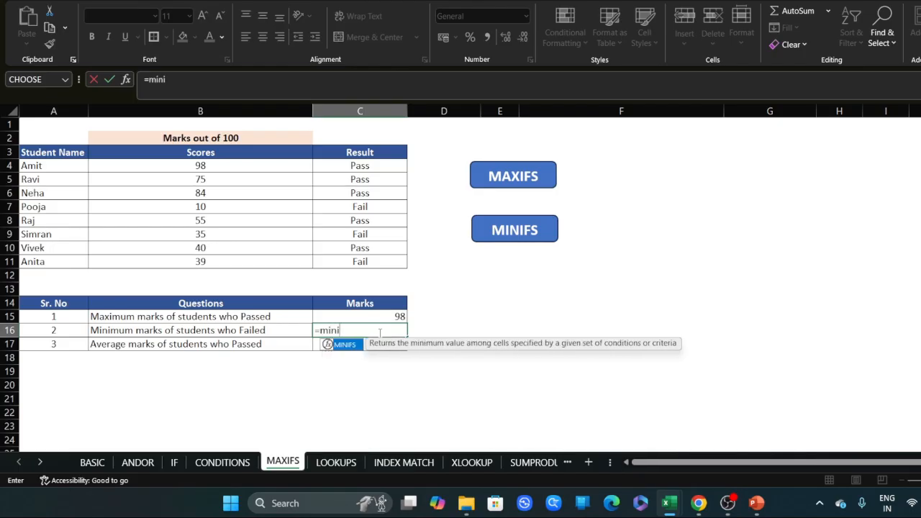
pyautogui.press('BackSpace')
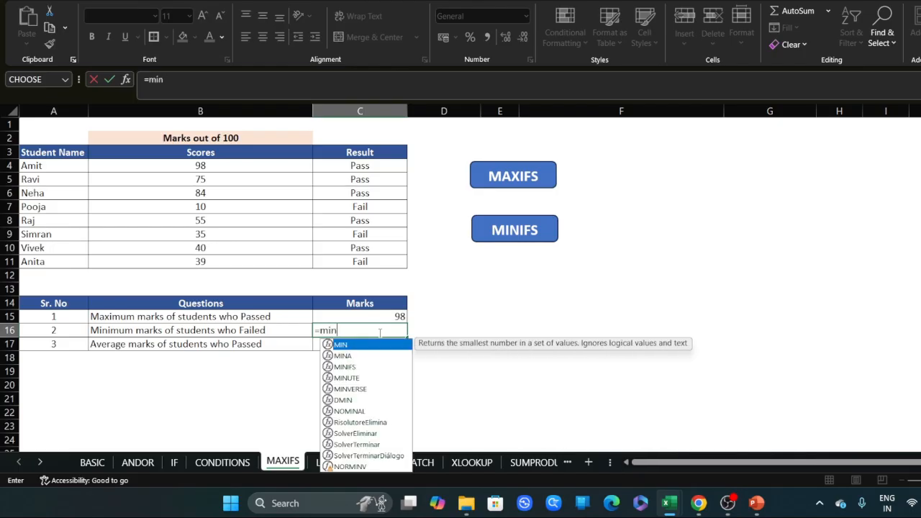
pyautogui.write('i')
pyautogui.press('Tab')
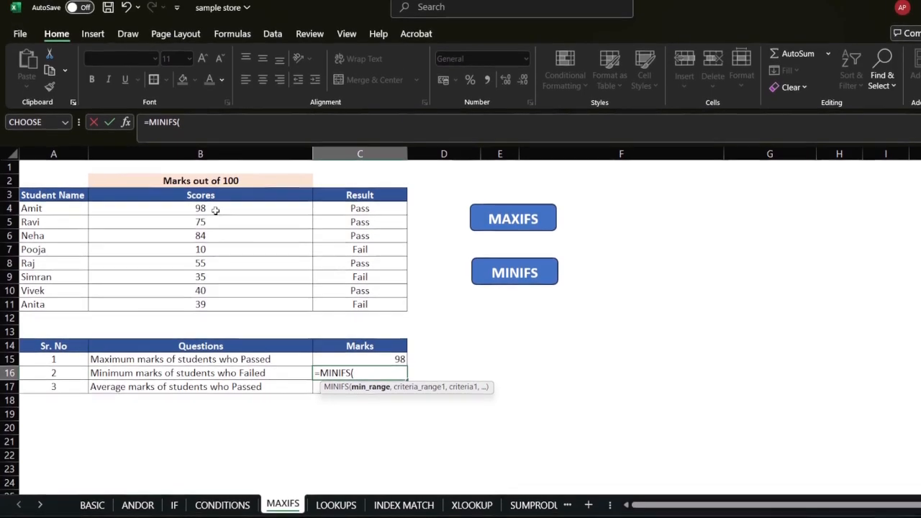
pyautogui.moveTo(212, 165); pyautogui.dragTo(210, 262)
pyautogui.write(',')
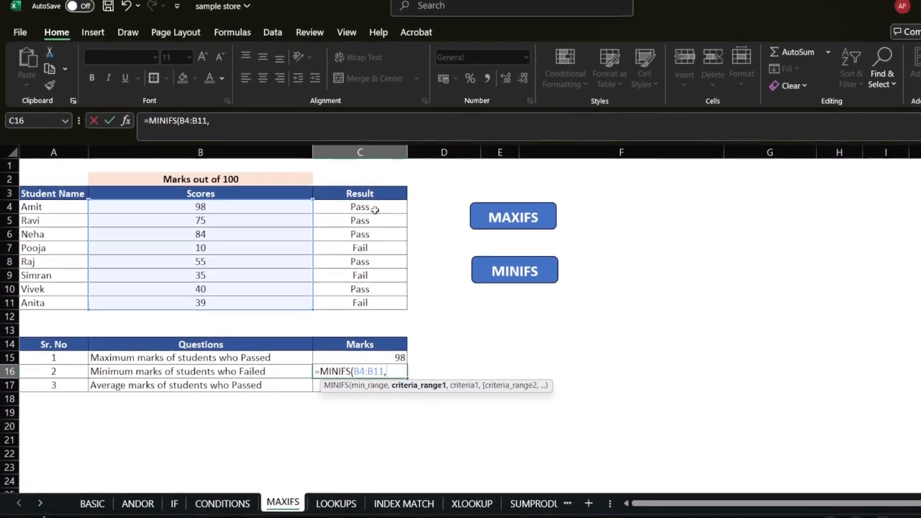
pyautogui.moveTo(361, 165); pyautogui.dragTo(369, 261)
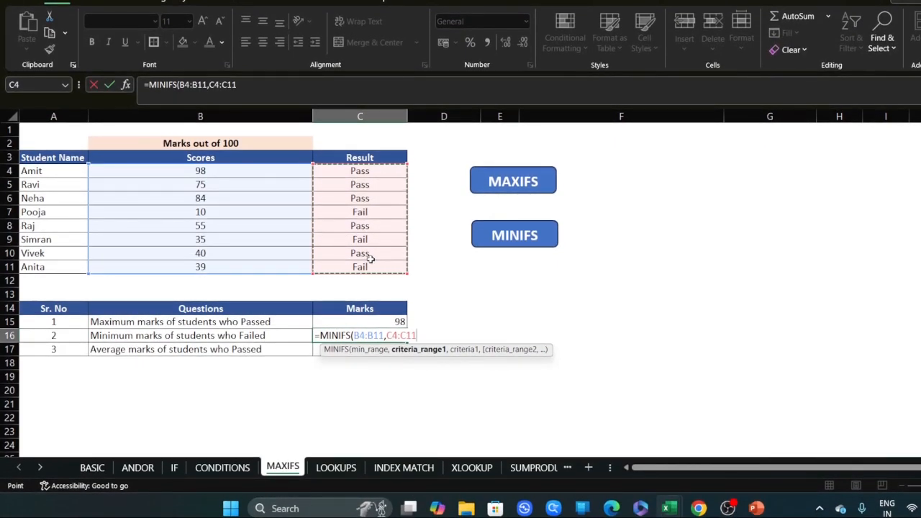
pyautogui.write(',')
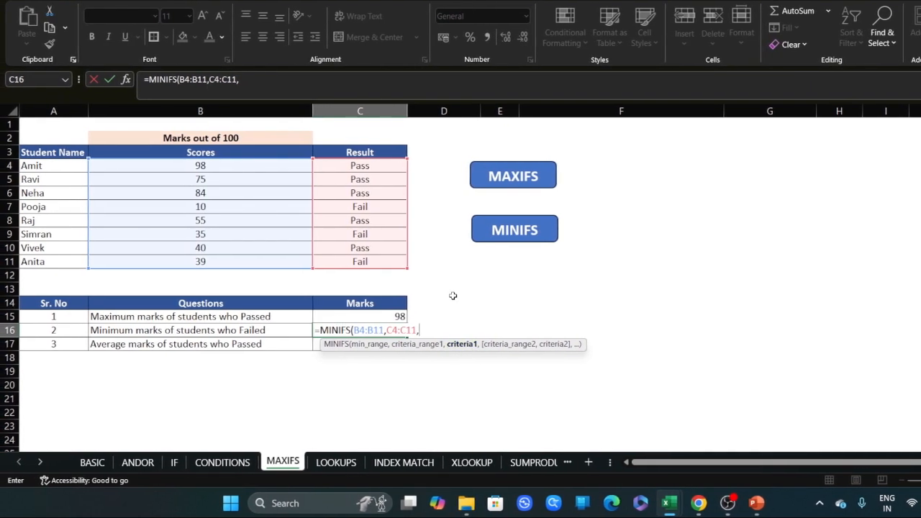
pyautogui.write('"Fail")')
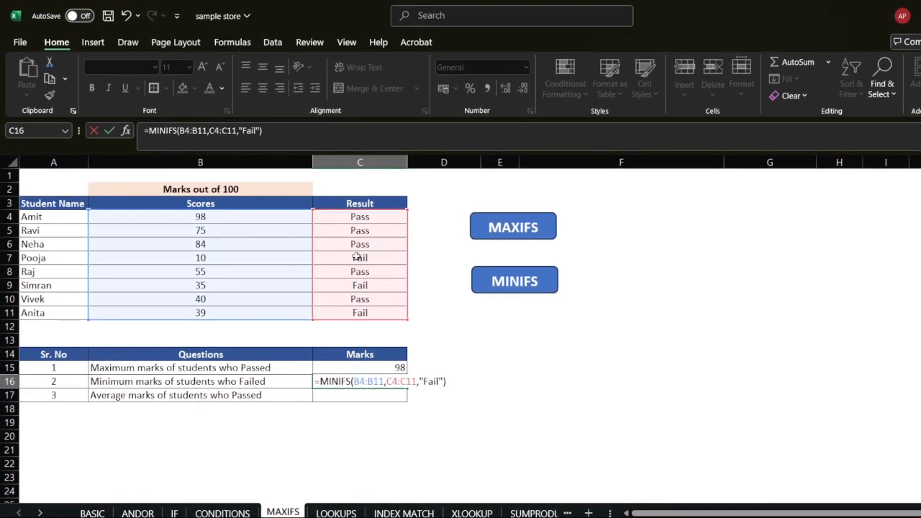
pyautogui.press('Return')
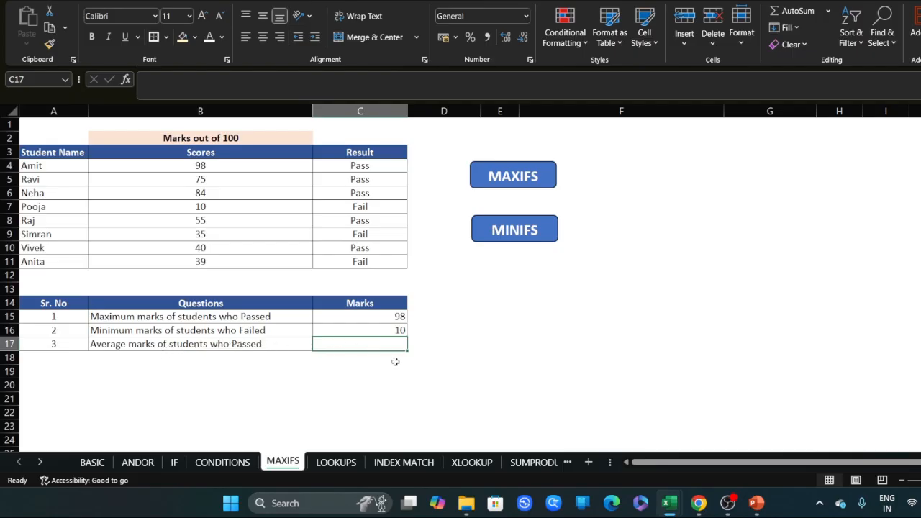
# - Enter =AVERAGEIFS(B4:B11,C4:C11,"Pass") in C17 to get the average marks of students who passed
pyautogui.write('=aver')
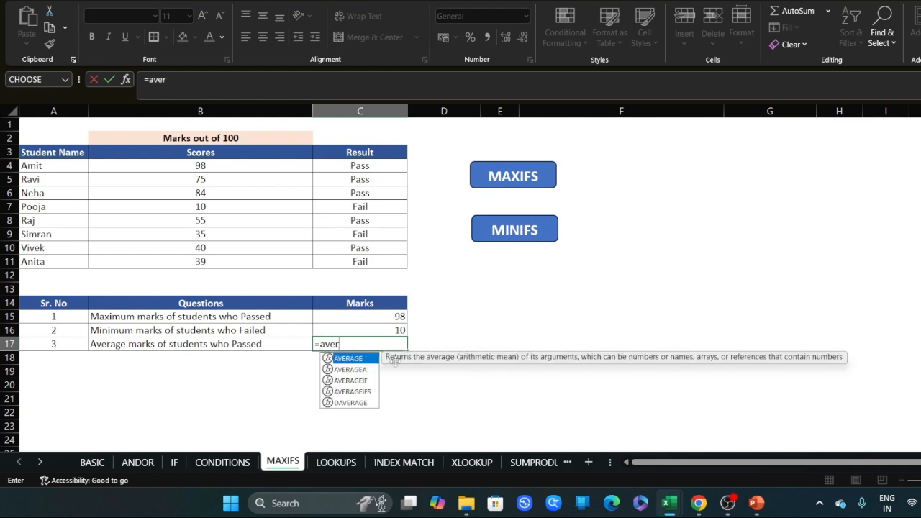
pyautogui.press('Down')
pyautogui.press('Down')
pyautogui.press('Down')
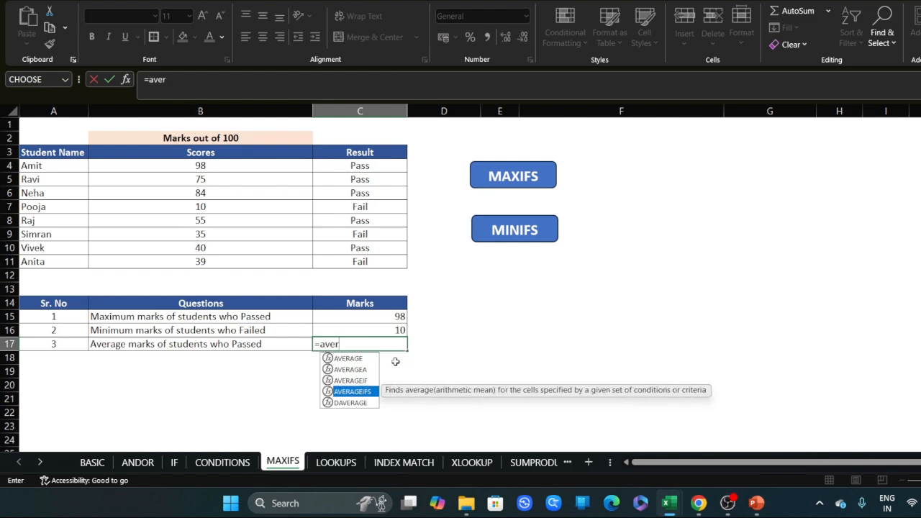
pyautogui.press('Tab')
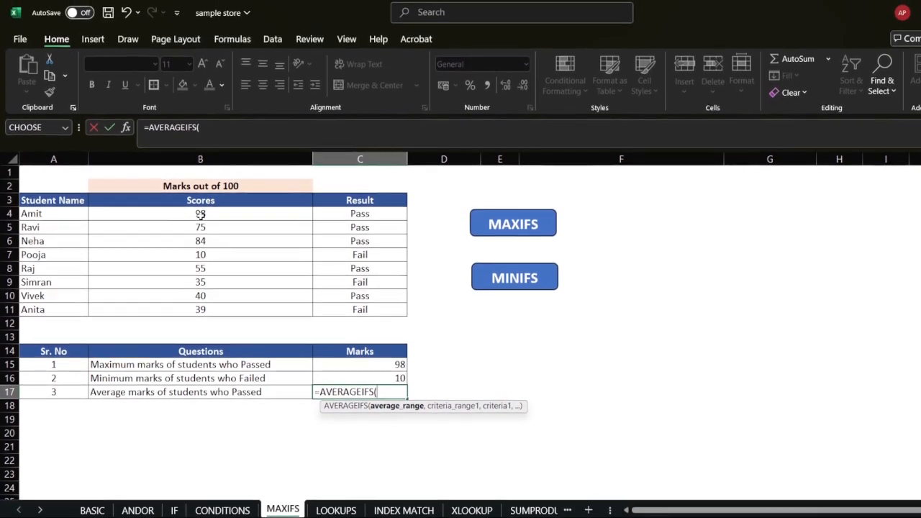
pyautogui.moveTo(201, 166); pyautogui.dragTo(203, 262)
pyautogui.write(',')
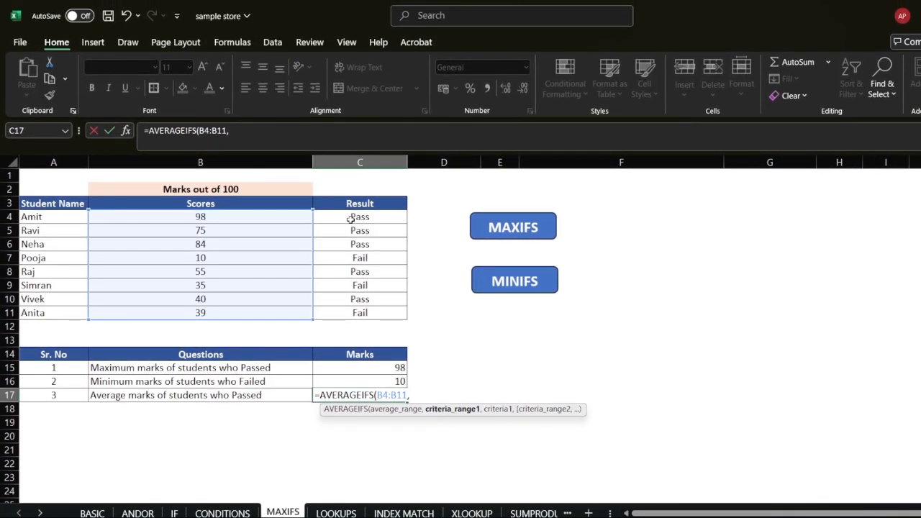
pyautogui.moveTo(350, 219); pyautogui.dragTo(359, 314)
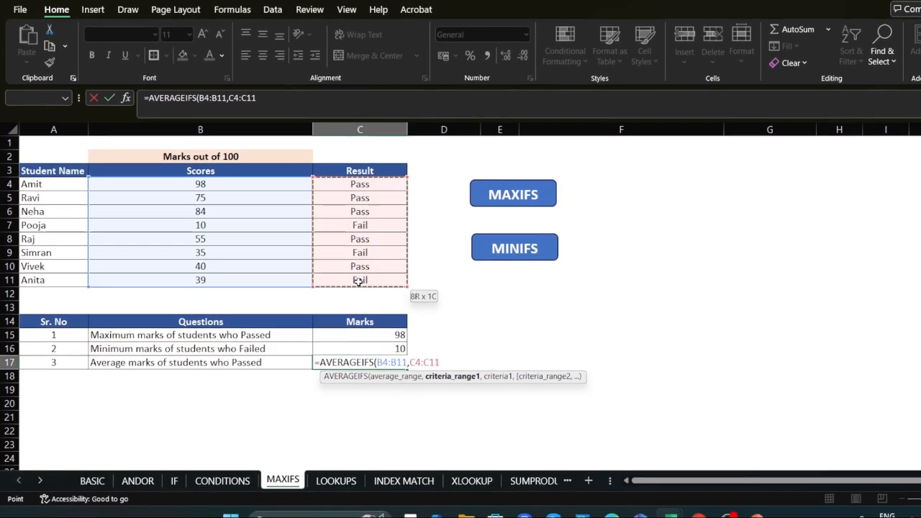
pyautogui.moveTo(359, 266); pyautogui.dragTo(360, 267)
pyautogui.write(',')
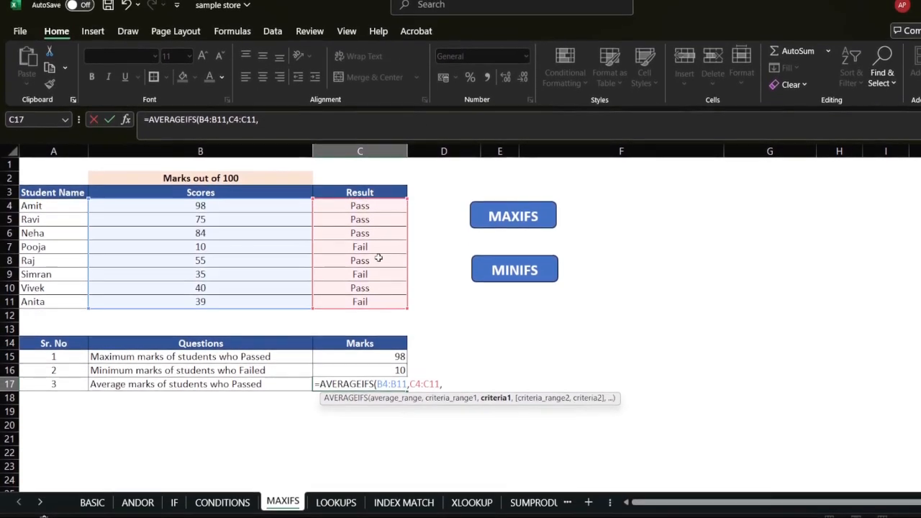
pyautogui.write('"')
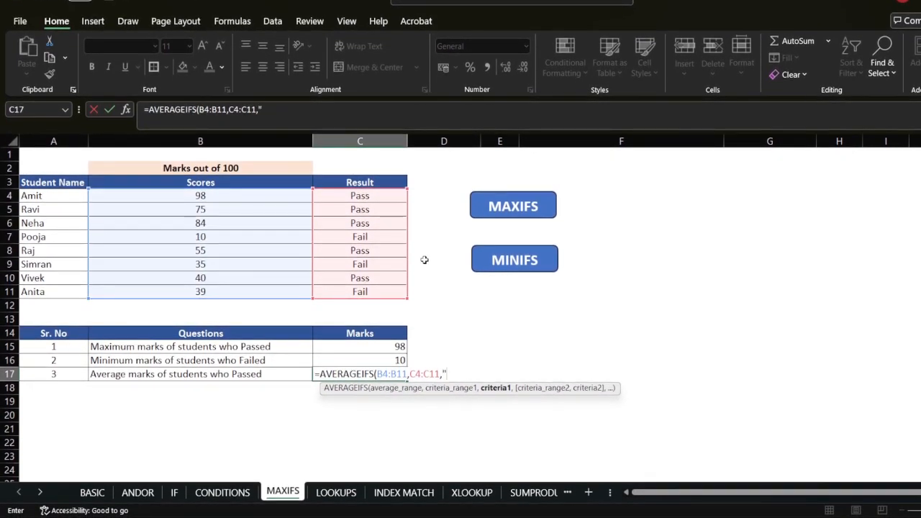
pyautogui.write('Pass")')
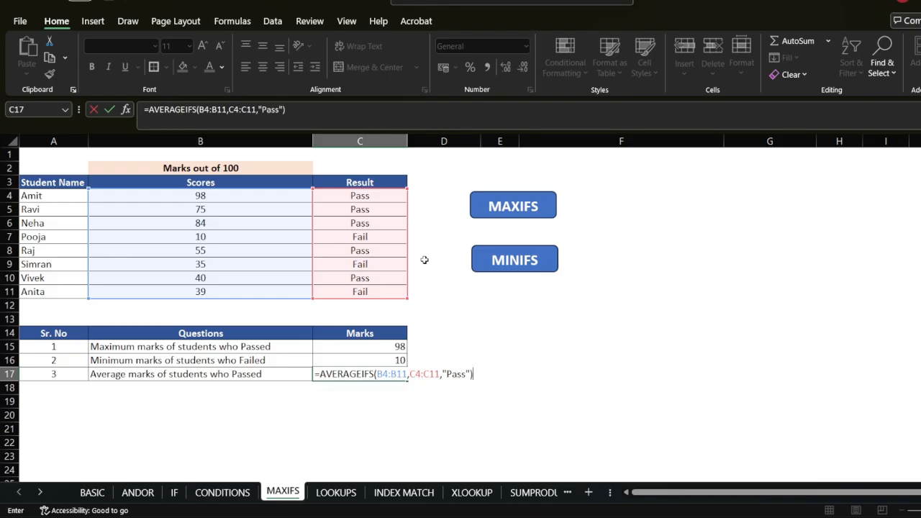
pyautogui.press('Return')
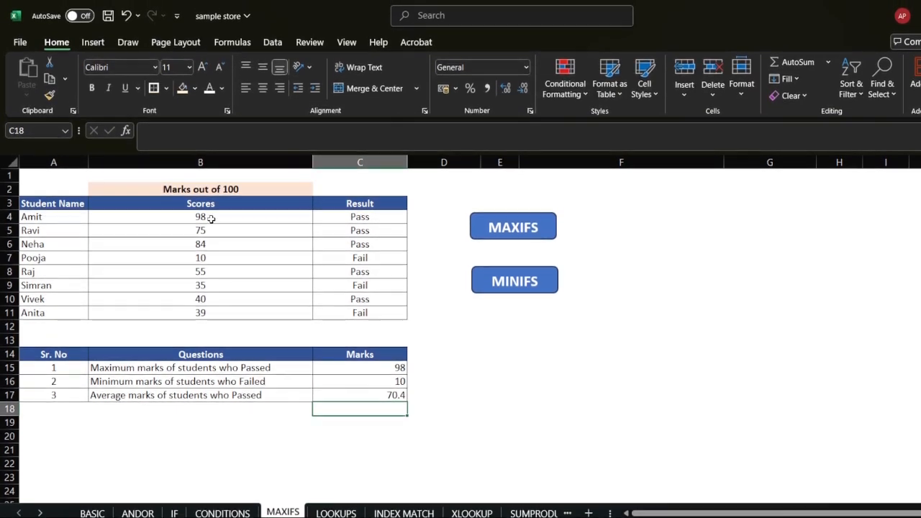
pyautogui.moveTo(211, 219); pyautogui.dragTo(209, 312)
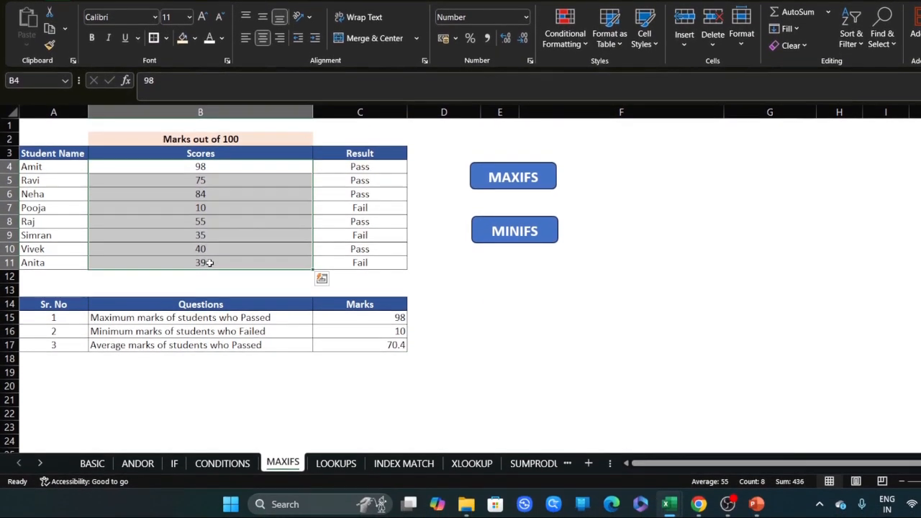
pyautogui.click(244, 396)
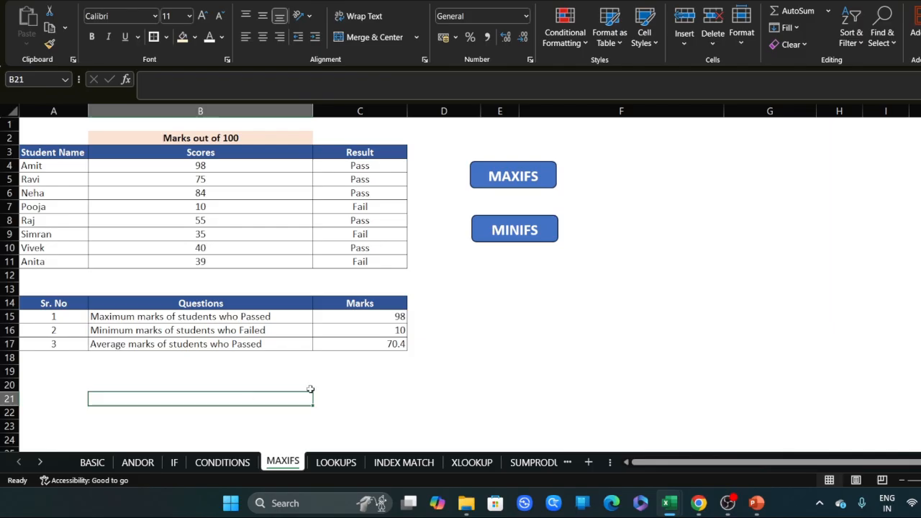
# - Open the LOOKUPS sheet and examine the student headings, subject labels and blank cells C12:E14 of the VLOOKUP marks grid
pyautogui.click(352, 464)
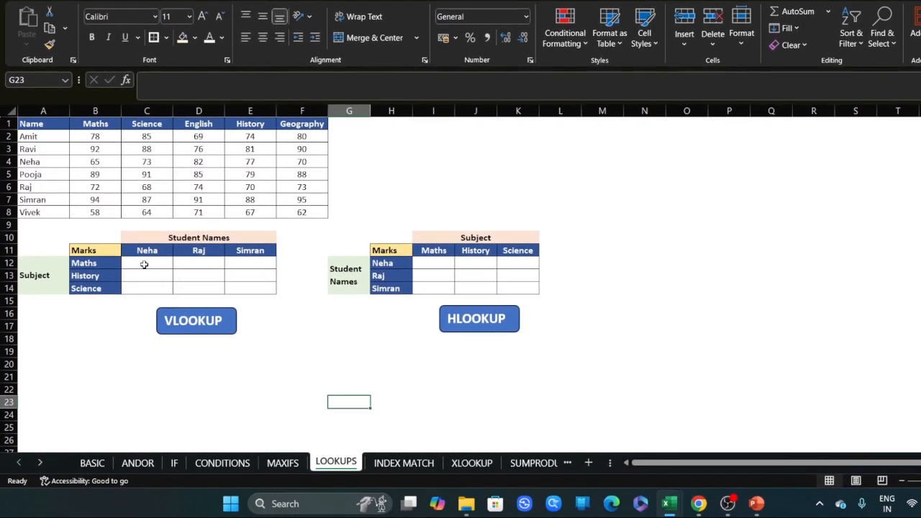
pyautogui.click(144, 264)
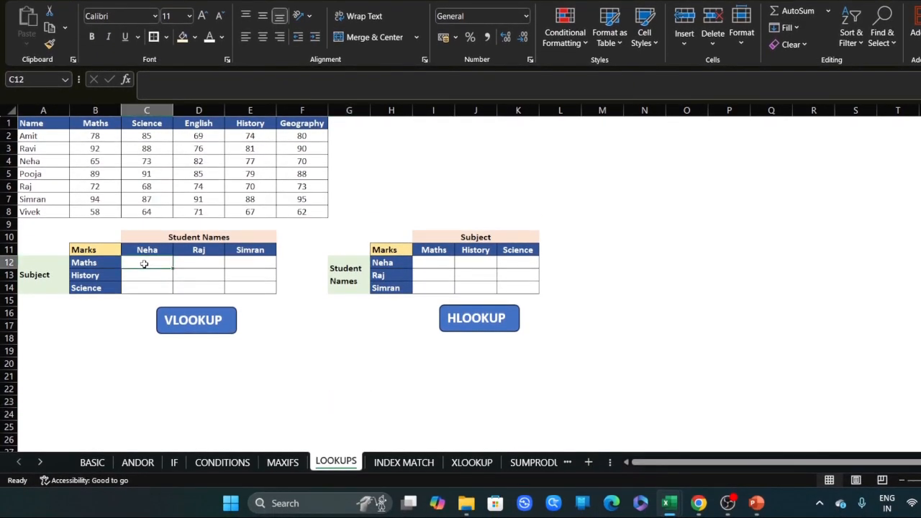
pyautogui.moveTo(153, 250); pyautogui.dragTo(247, 251)
pyautogui.moveTo(87, 267); pyautogui.dragTo(90, 288)
pyautogui.moveTo(144, 258); pyautogui.dragTo(250, 287)
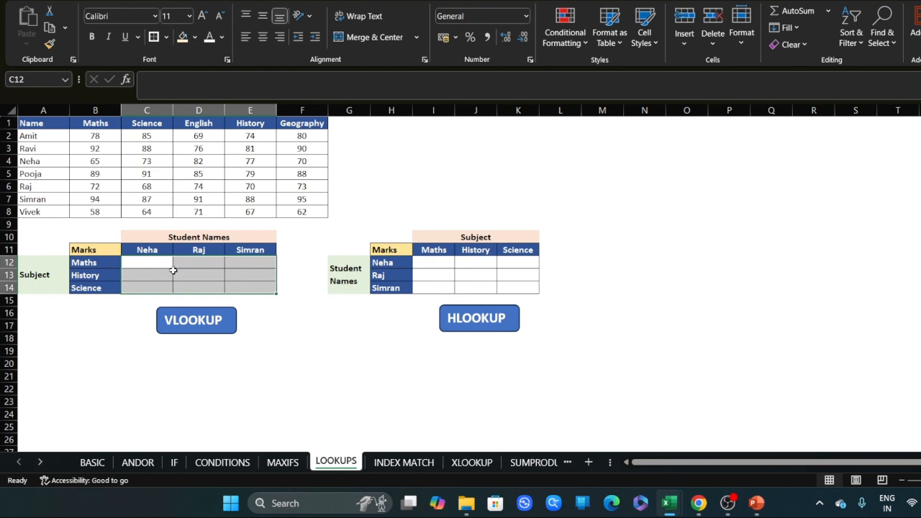
pyautogui.click(258, 284)
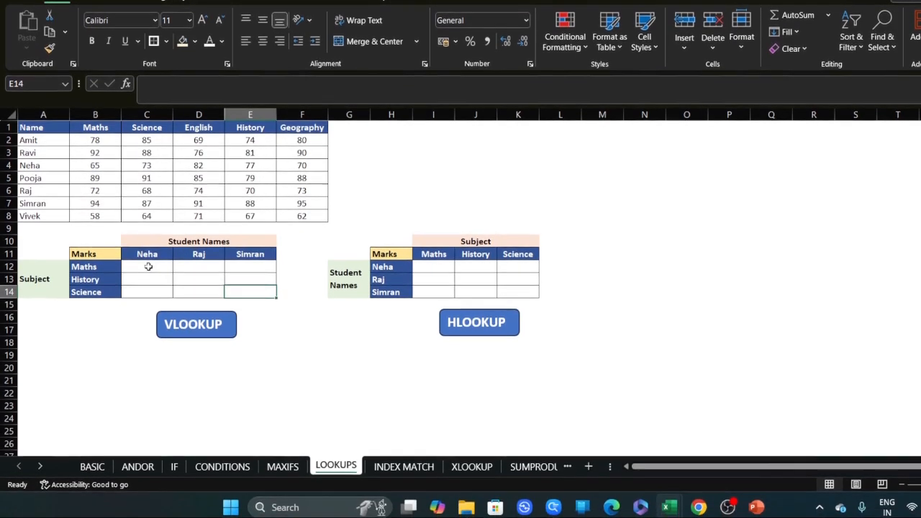
# - Enter =VLOOKUP(C11,A1:F8,2,0) in C12 to return the first student's Maths marks, and check it against the source table
pyautogui.click(148, 314)
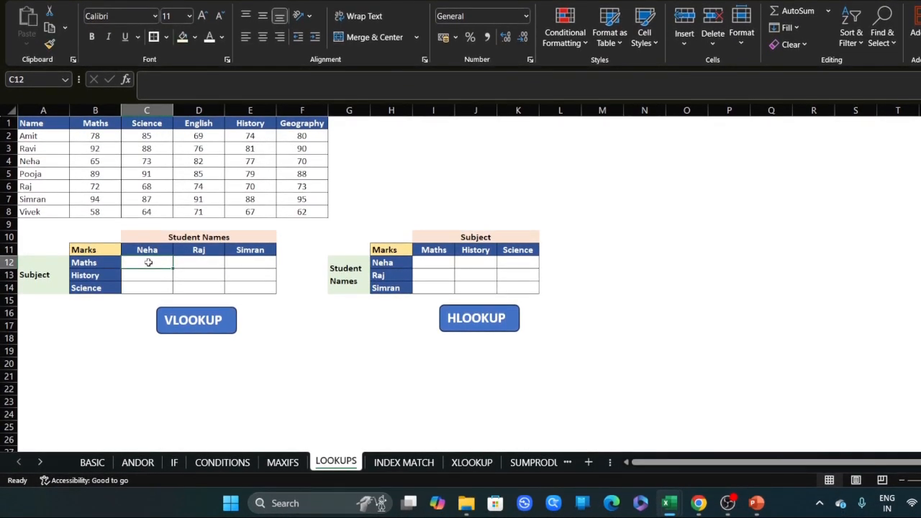
pyautogui.write('=')
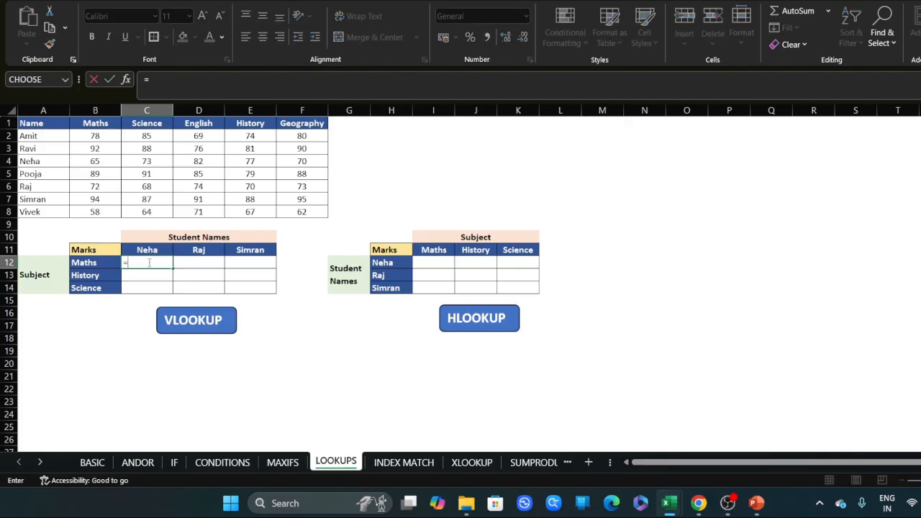
pyautogui.write('vl')
pyautogui.press('Tab')
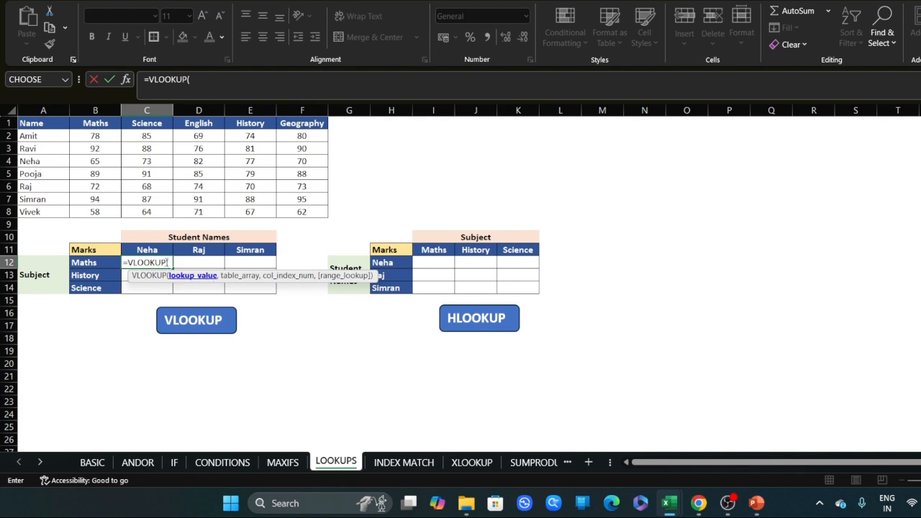
pyautogui.click(149, 260)
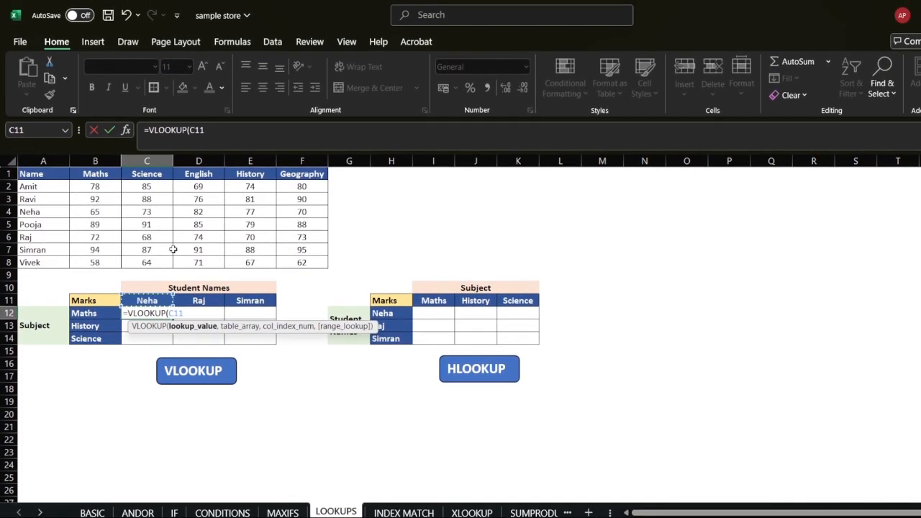
pyautogui.write(',')
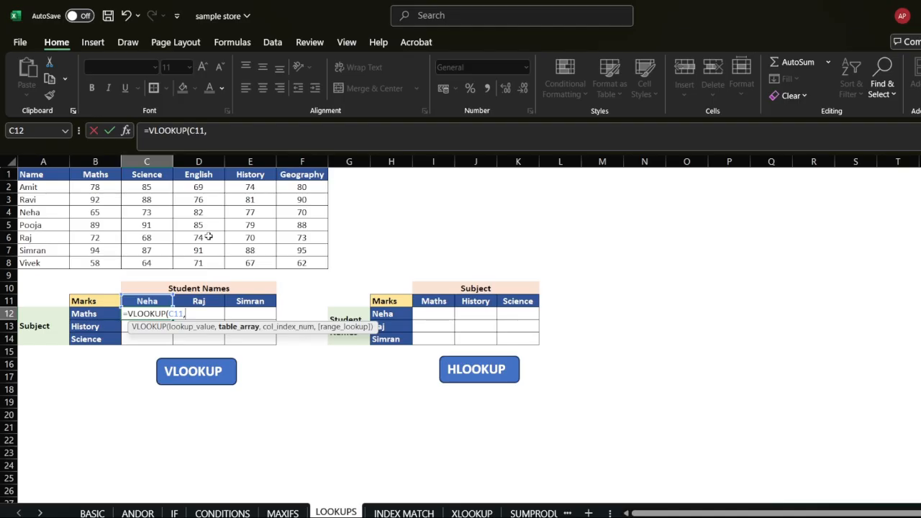
pyautogui.moveTo(24, 174); pyautogui.dragTo(305, 260)
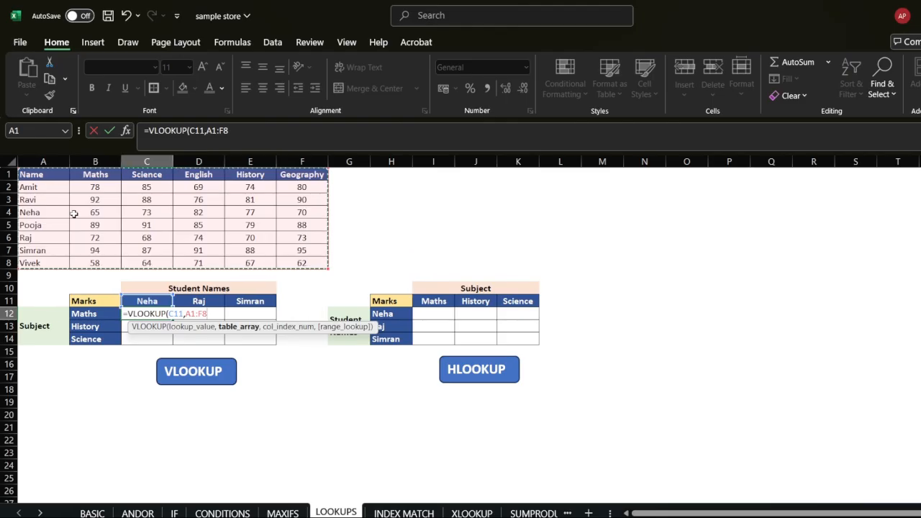
pyautogui.write(',2')
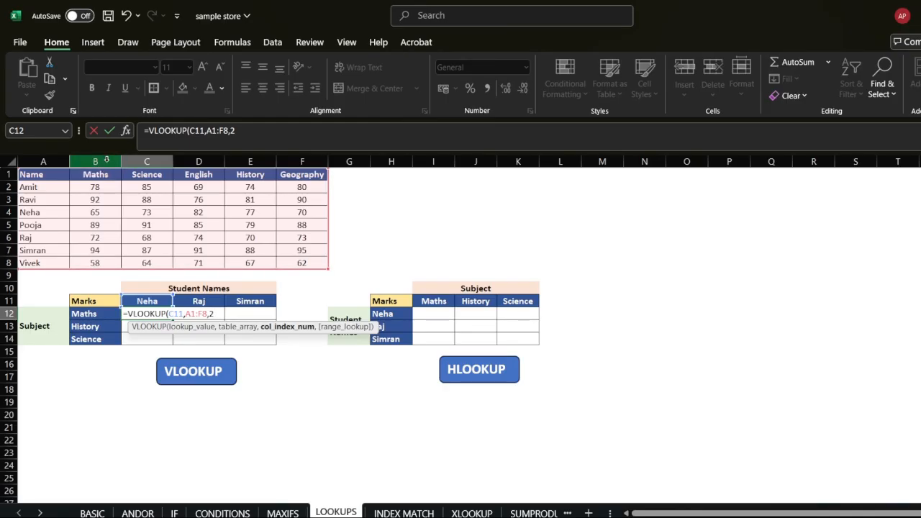
pyautogui.write(',0')
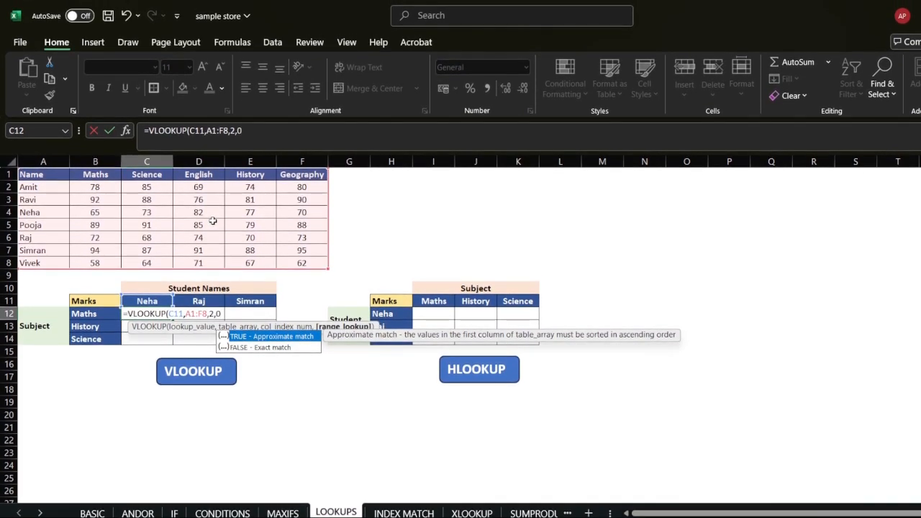
pyautogui.write(')')
pyautogui.press('Return')
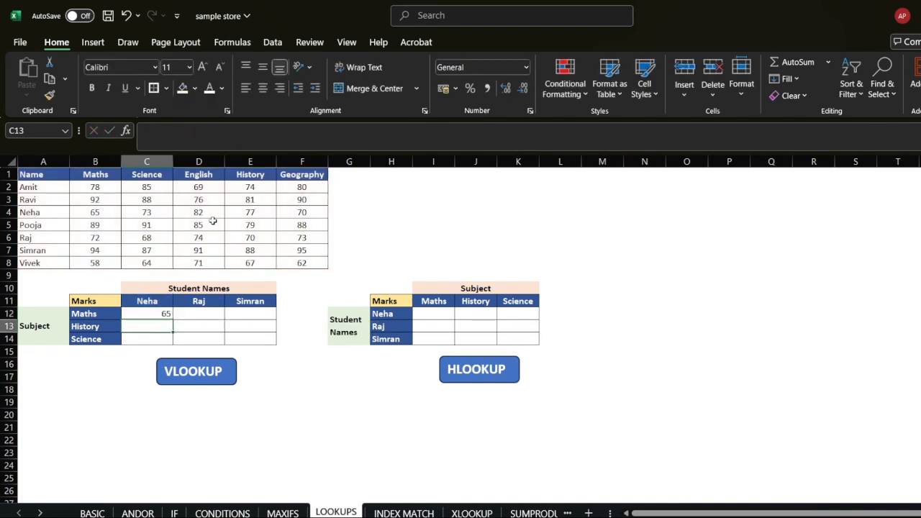
pyautogui.click(38, 214)
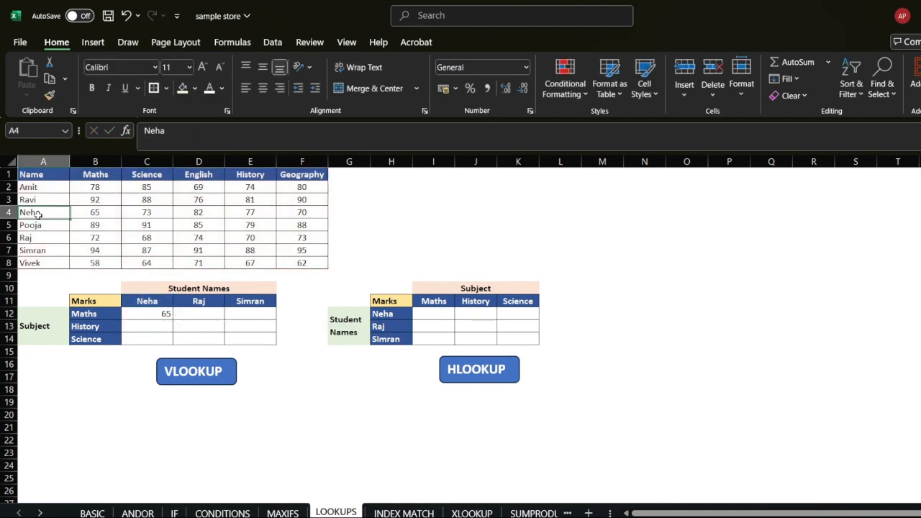
pyautogui.click(94, 210)
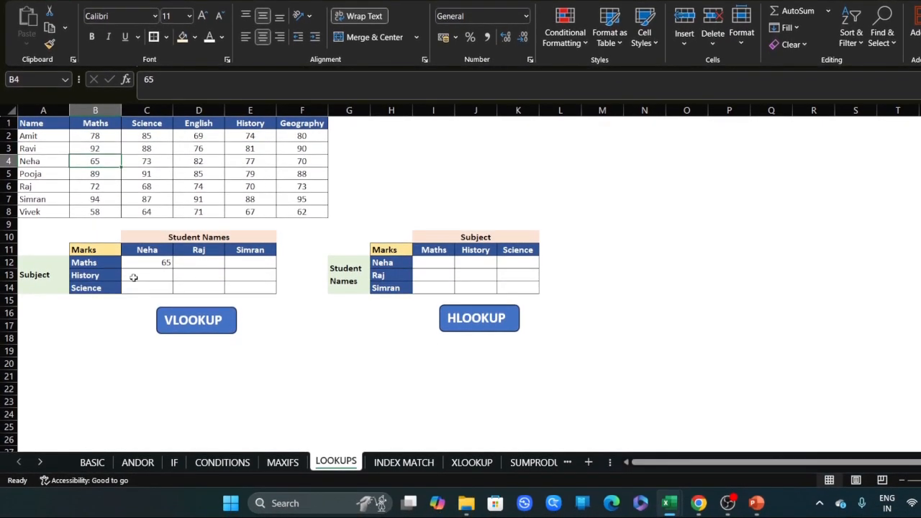
# - Enter =VLOOKUP(C11,A1:F8,5,0) in C13 to return the first student's History marks, and check it against the source table
pyautogui.doubleClick(133, 277)
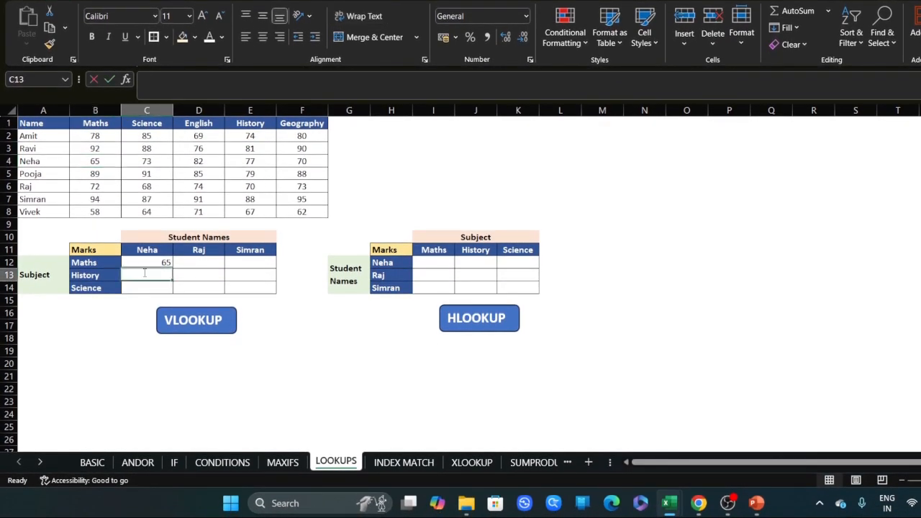
pyautogui.click(149, 254)
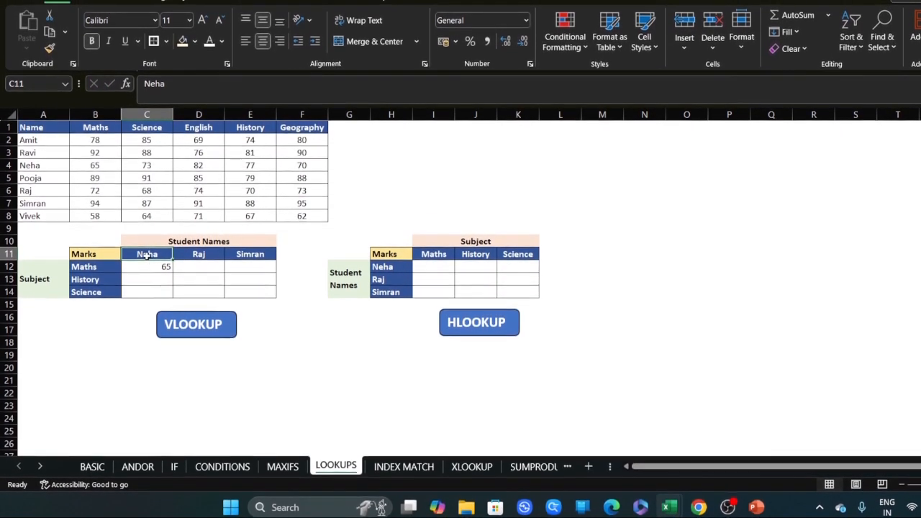
pyautogui.click(145, 273)
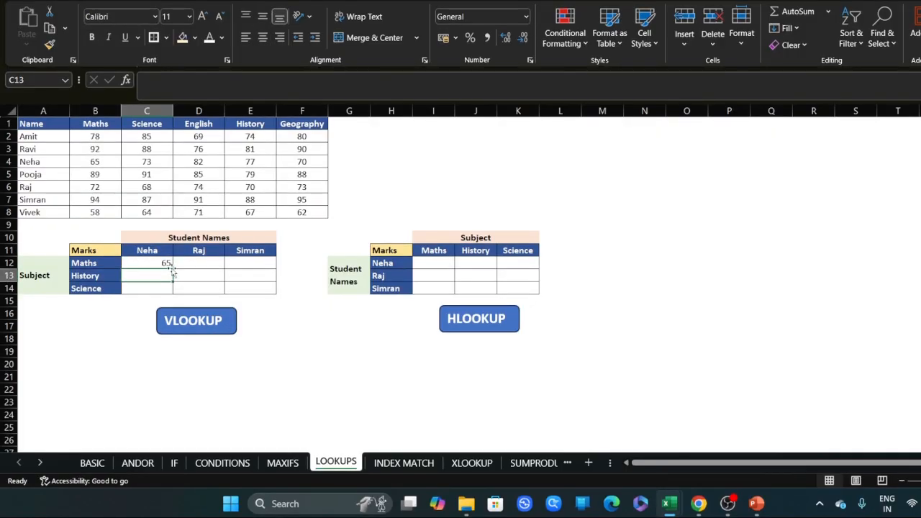
pyautogui.write('=')
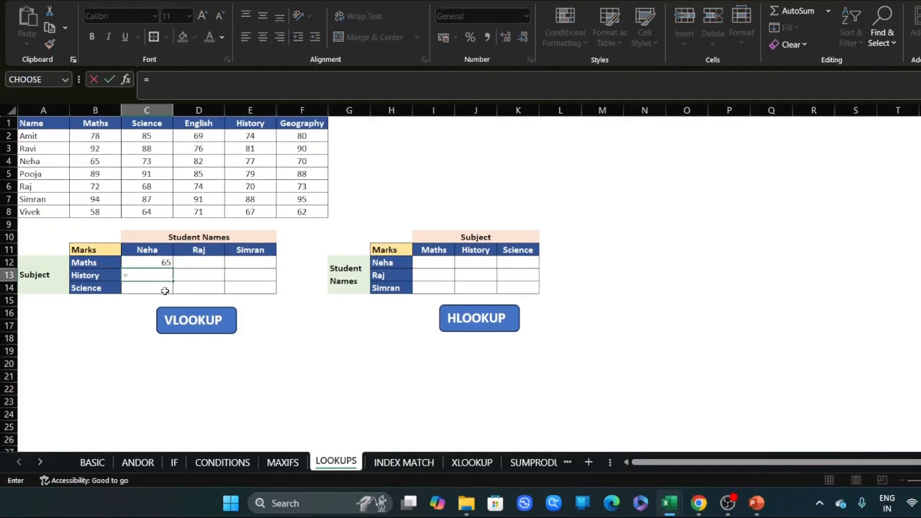
pyautogui.write('VLOOKUP(')
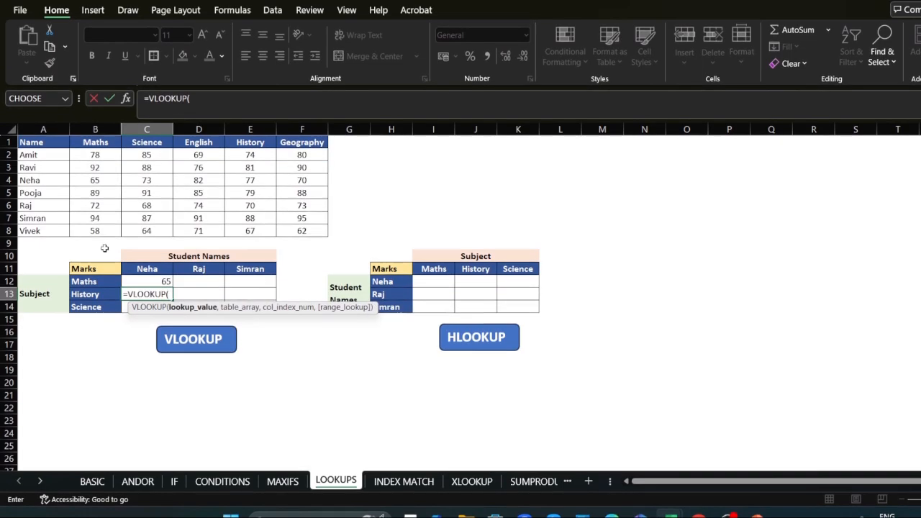
pyautogui.click(147, 266)
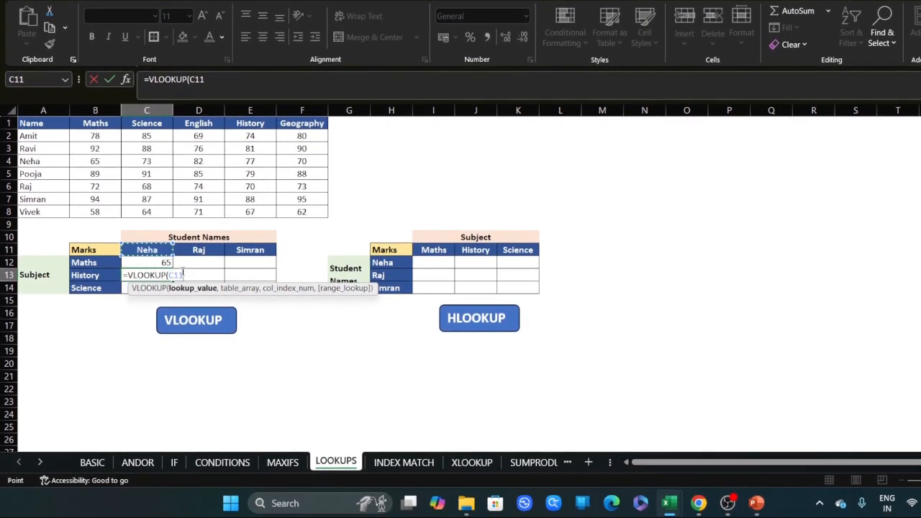
pyautogui.write(',')
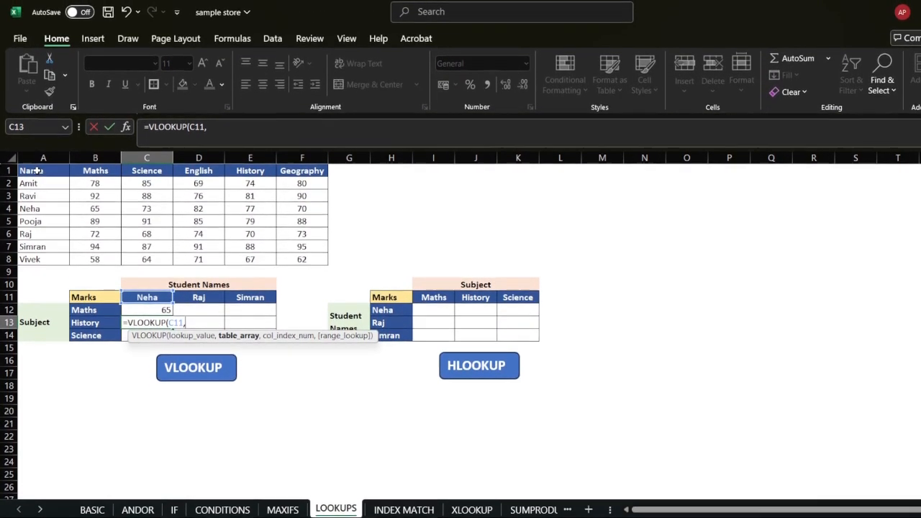
pyautogui.click(45, 125)
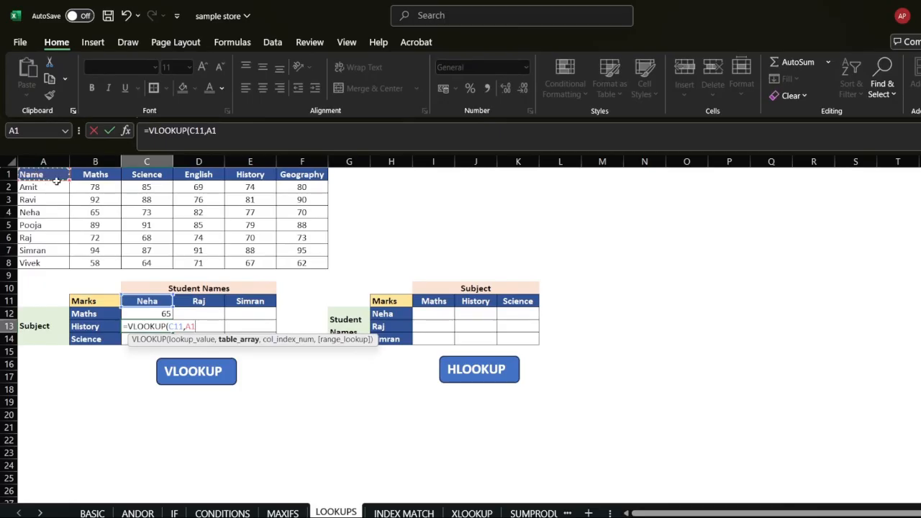
pyautogui.moveTo(165, 224); pyautogui.dragTo(308, 259)
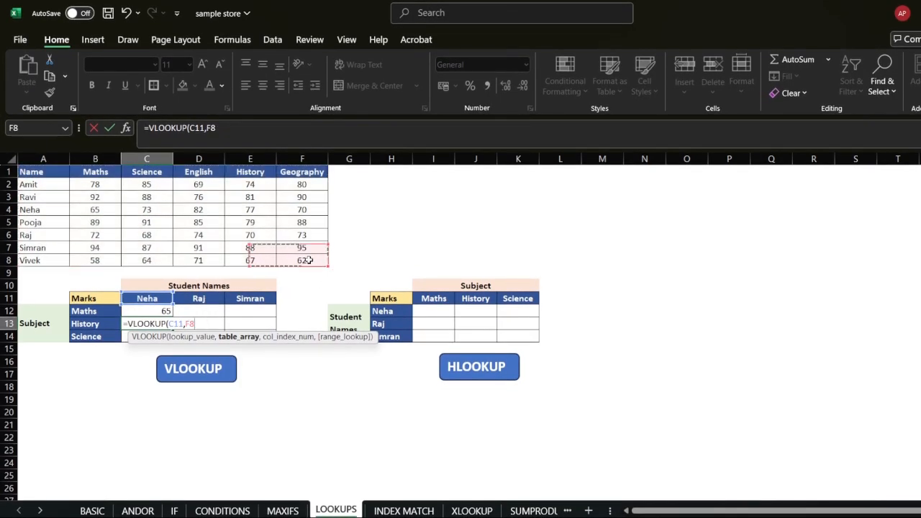
pyautogui.moveTo(36, 172); pyautogui.dragTo(314, 259)
pyautogui.write(',')
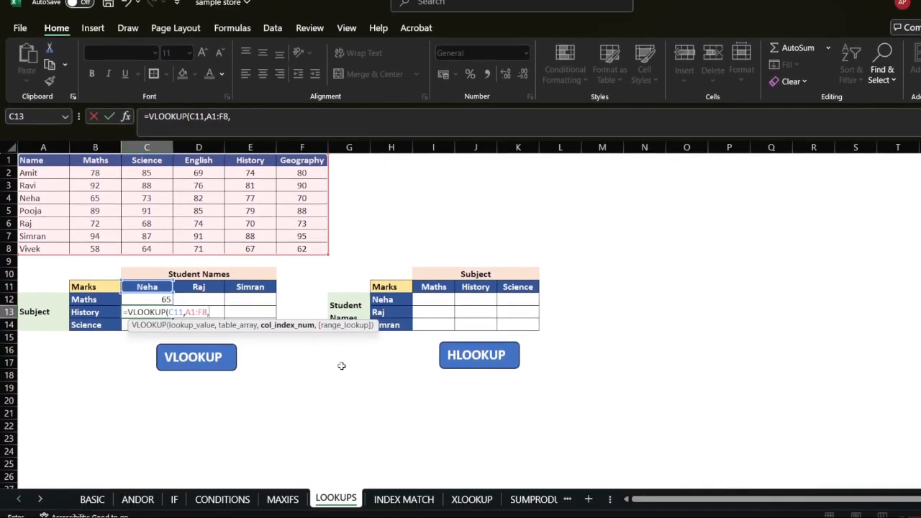
pyautogui.write('5')
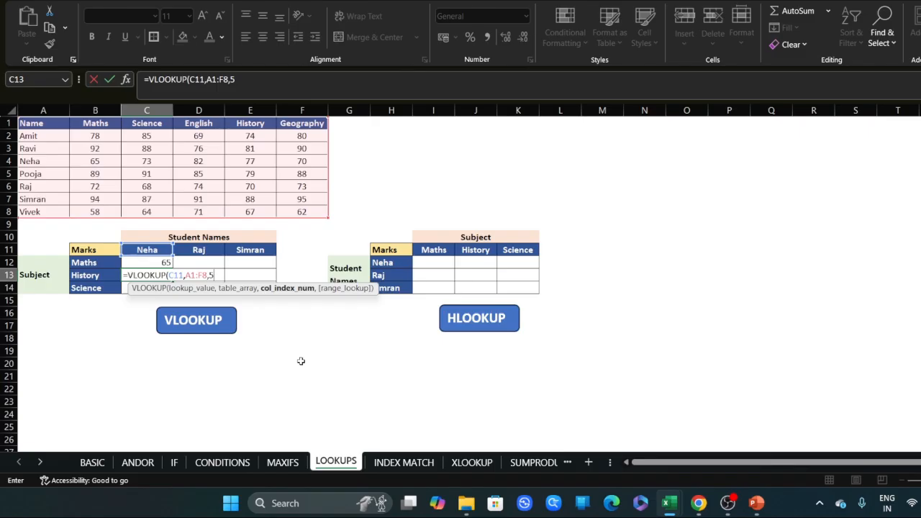
pyautogui.write(',')
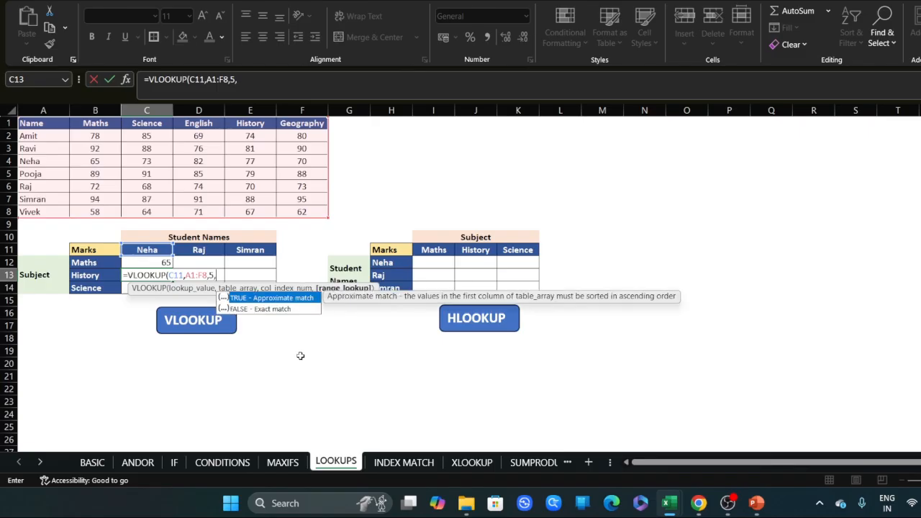
pyautogui.write('0)')
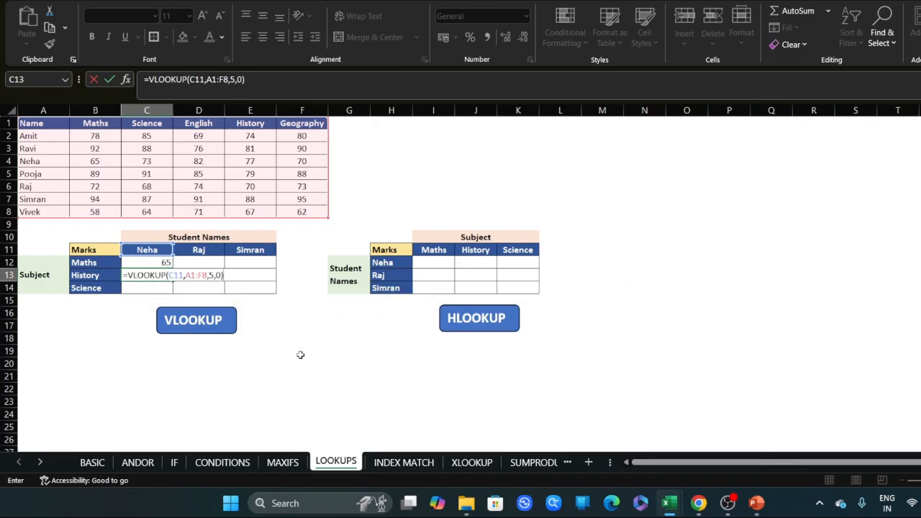
pyautogui.press('Return')
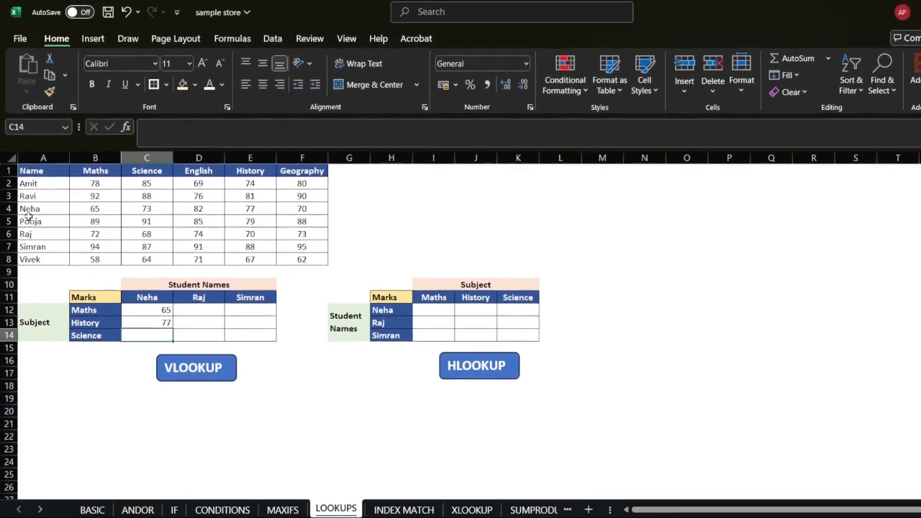
pyautogui.moveTo(30, 212)
pyautogui.mouseDown()
pyautogui.moveTo(251, 214)
pyautogui.moveTo(251, 159)
pyautogui.moveTo(250, 210)
pyautogui.moveTo(24, 213)
pyautogui.mouseUp()
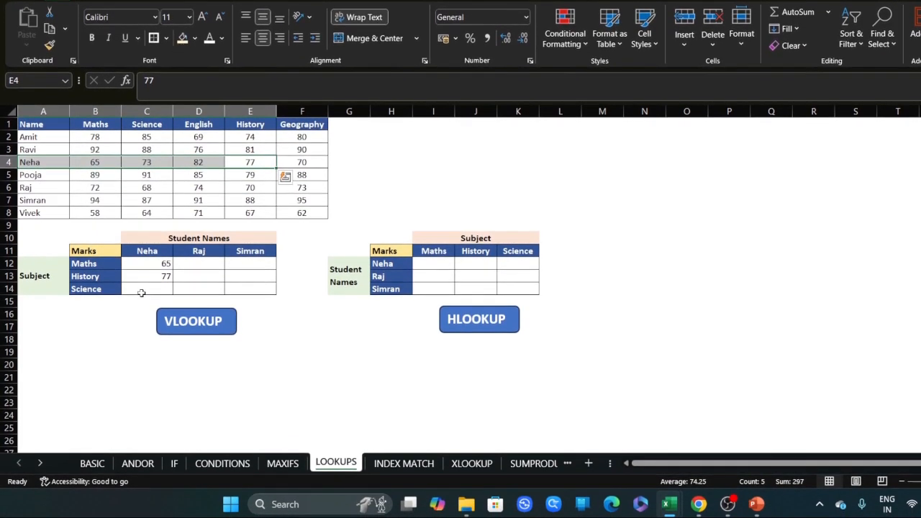
pyautogui.click(144, 326)
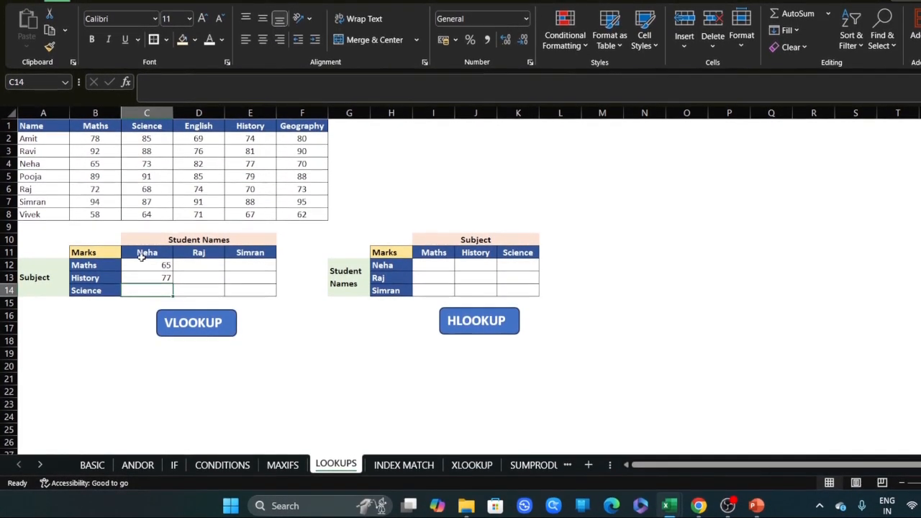
pyautogui.click(200, 264)
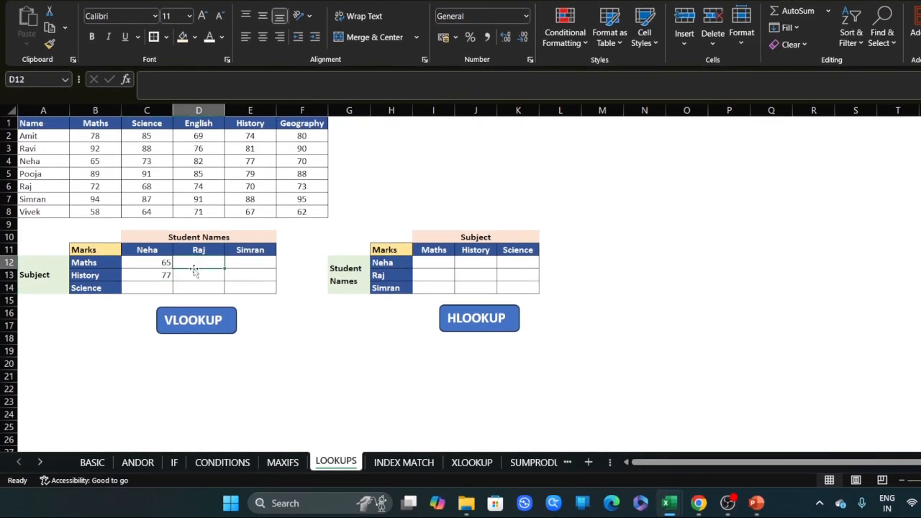
pyautogui.click(145, 262)
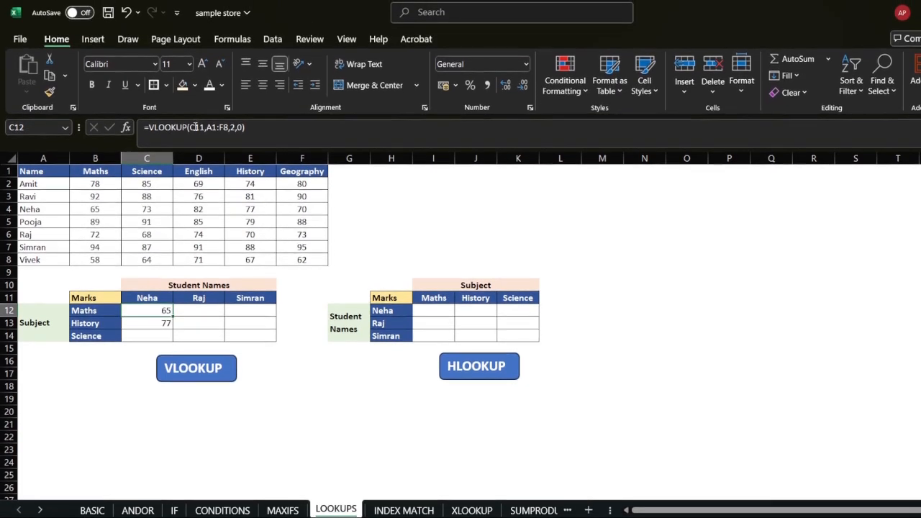
pyautogui.click(214, 83)
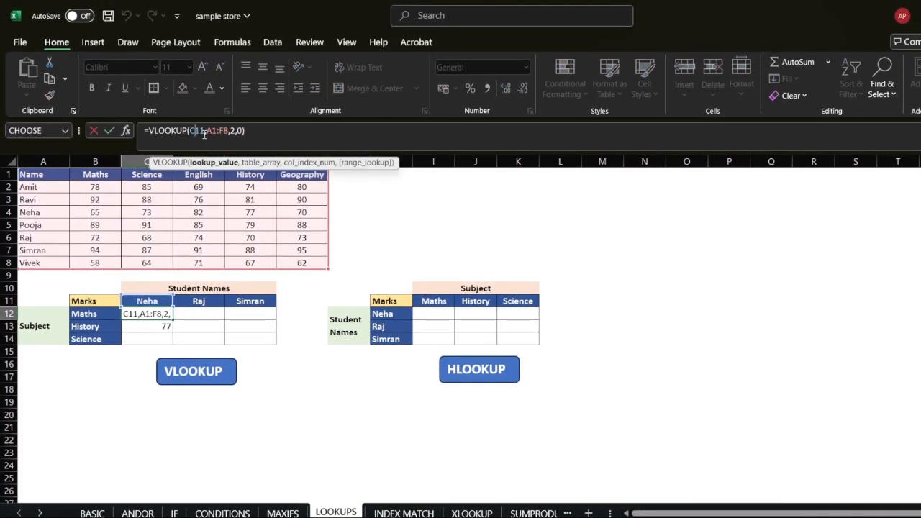
pyautogui.write('$')
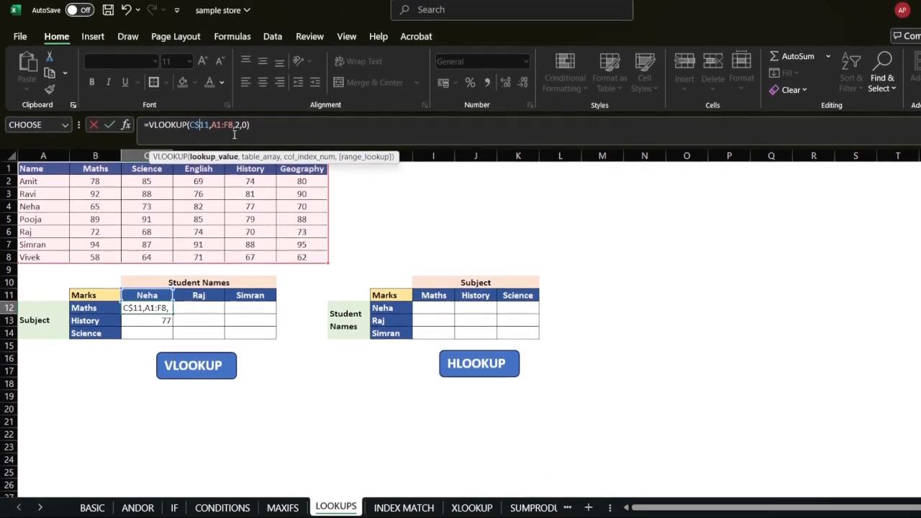
pyautogui.moveTo(211, 125); pyautogui.dragTo(232, 125)
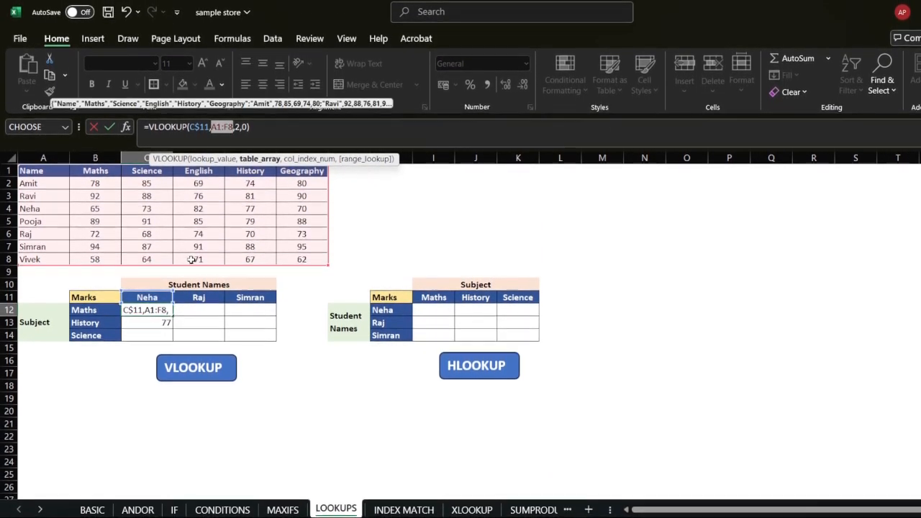
pyautogui.press('F4')
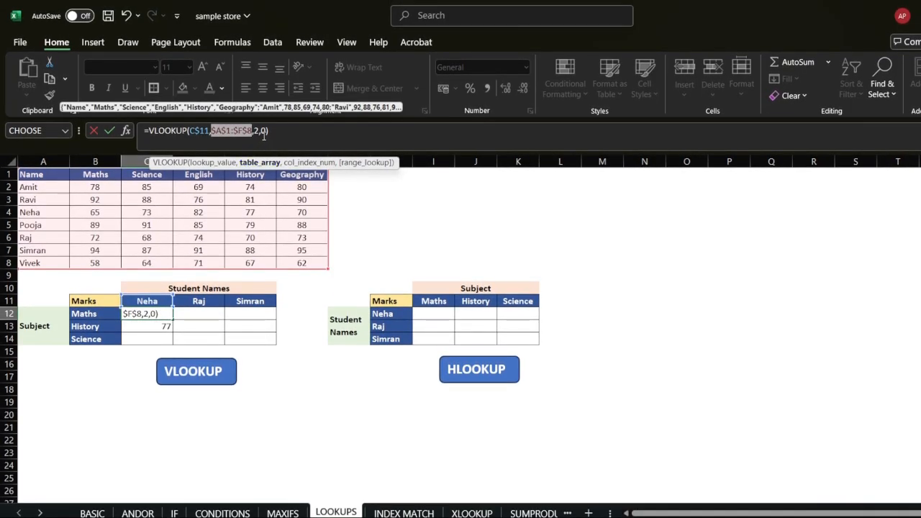
pyautogui.hotkey('ctrl', 'Return')
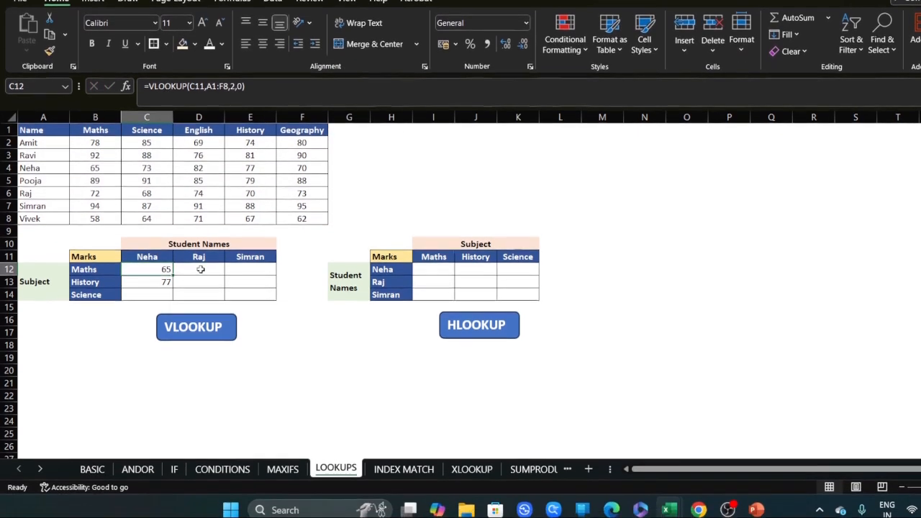
# - Enter =VLOOKUP(D11,A1:F8,2,0) in D12 to return the second student's Maths marks, and check it against the source table
pyautogui.click(201, 269)
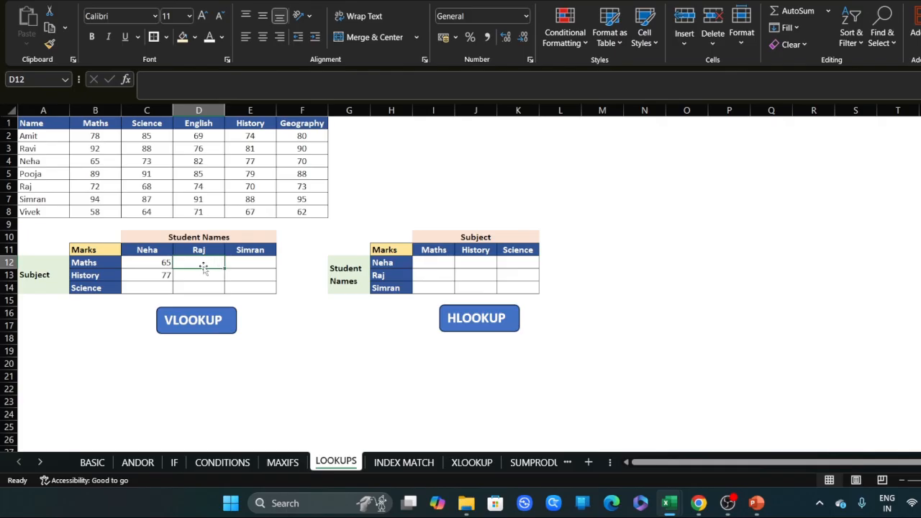
pyautogui.write('=')
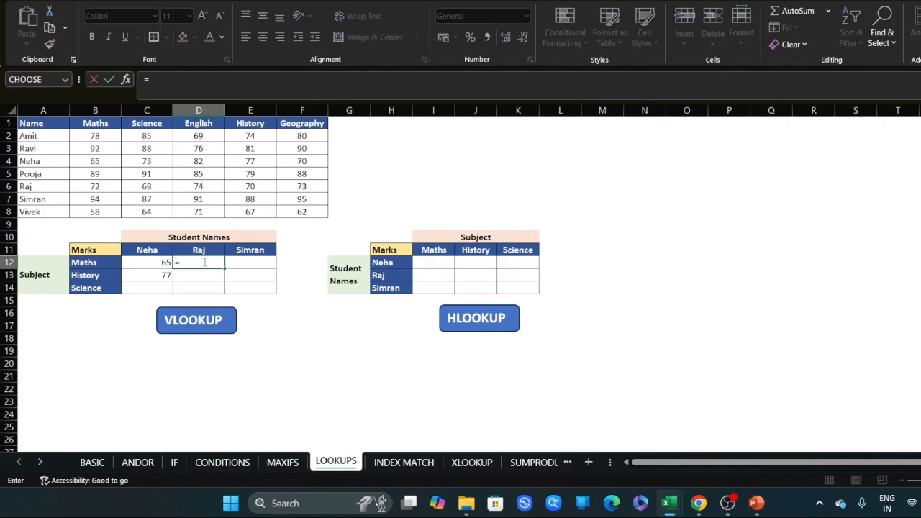
pyautogui.write('vl')
pyautogui.press('Tab')
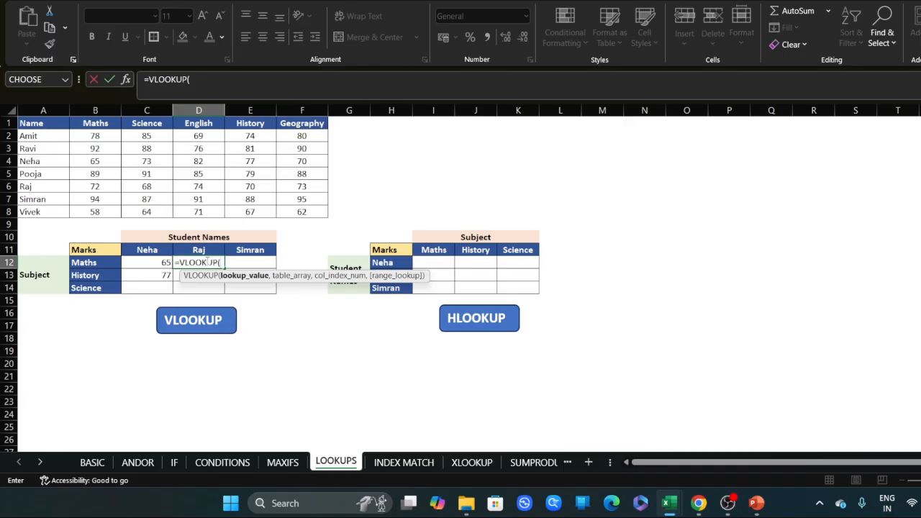
pyautogui.click(199, 250)
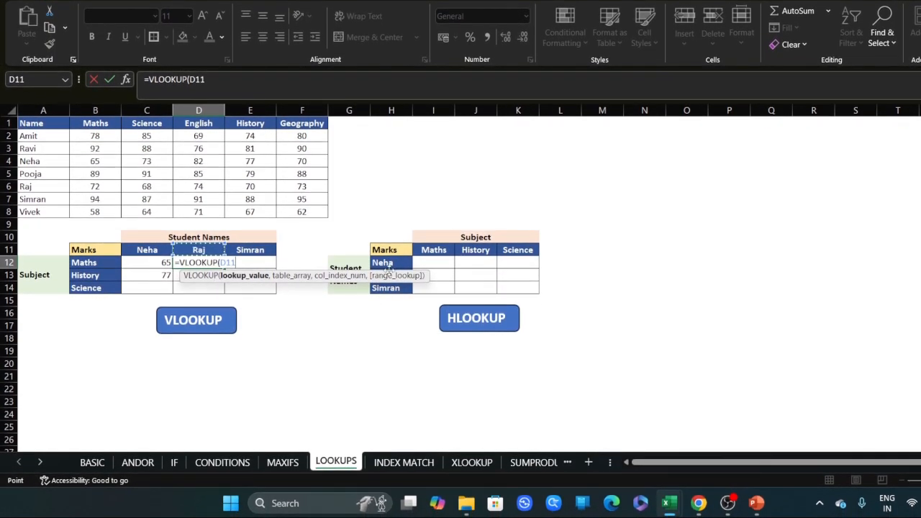
pyautogui.write(',')
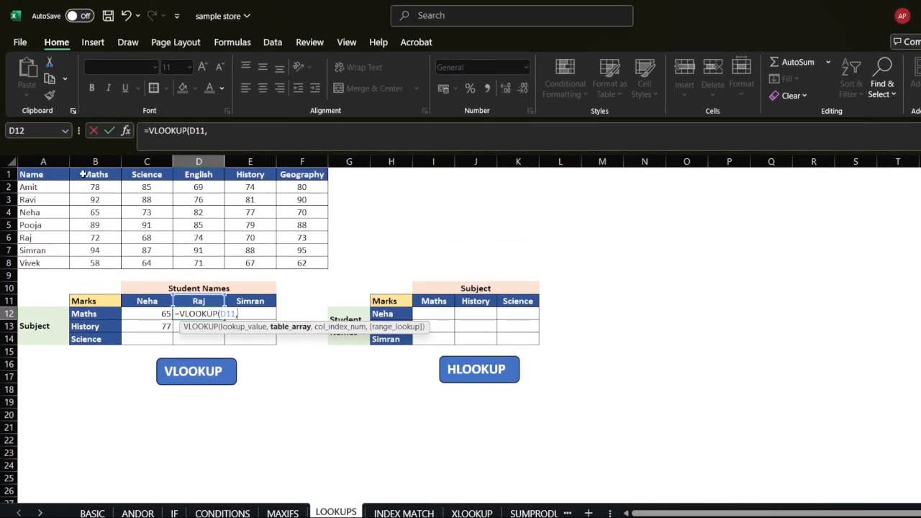
pyautogui.moveTo(40, 173); pyautogui.dragTo(311, 259)
pyautogui.write(',')
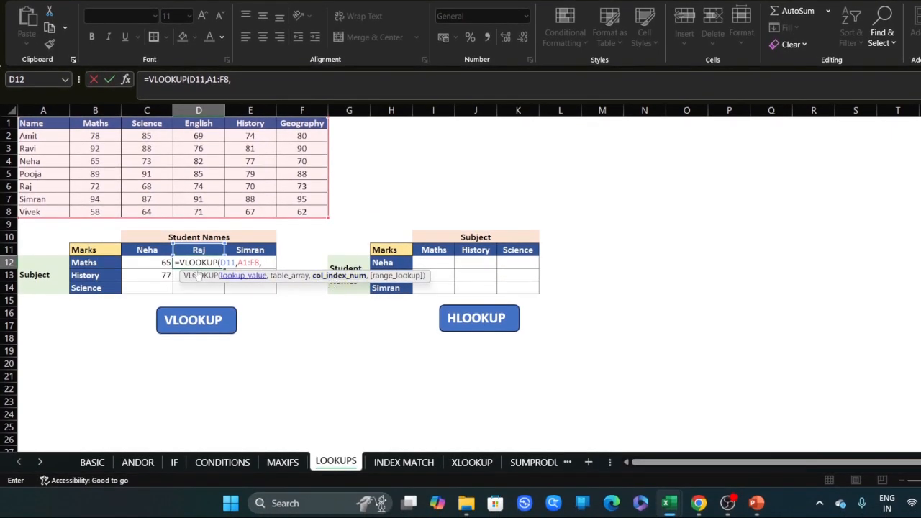
pyautogui.write('2,')
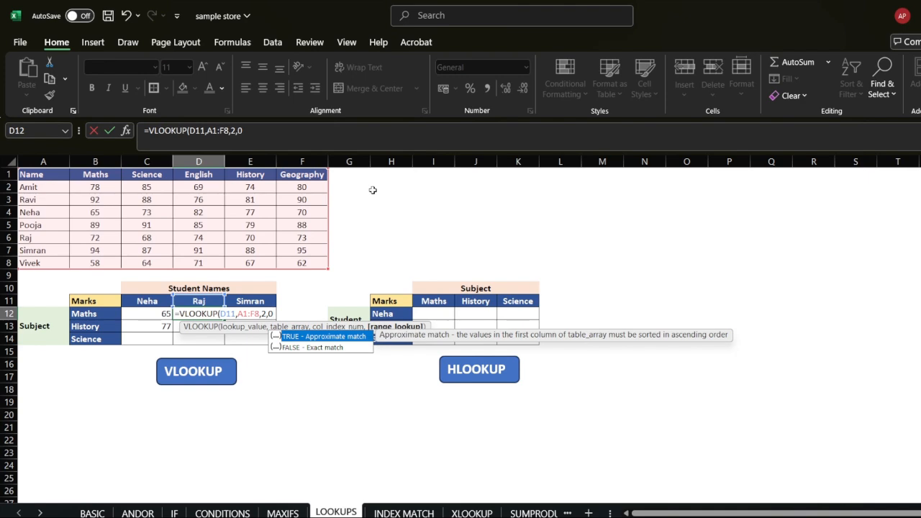
pyautogui.write('0)')
pyautogui.press('Return')
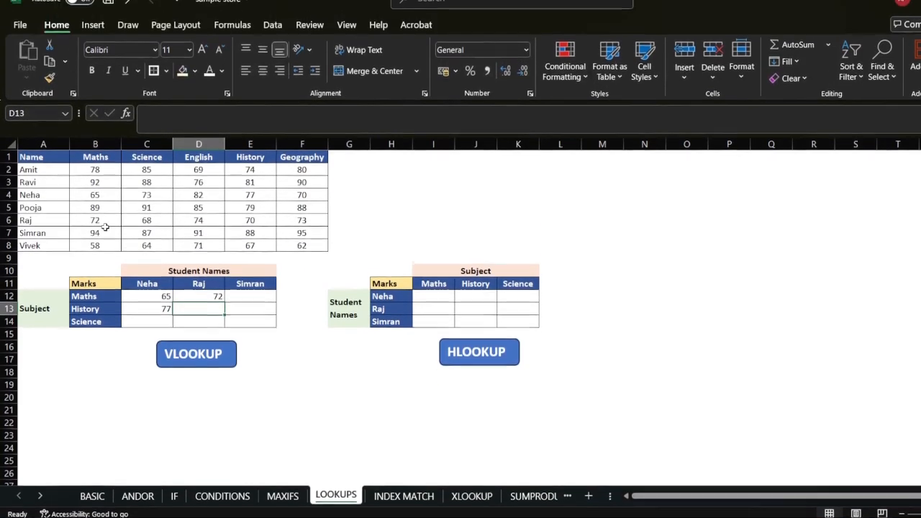
pyautogui.moveTo(28, 221); pyautogui.dragTo(81, 220)
pyautogui.click(96, 238)
pyautogui.click(205, 314)
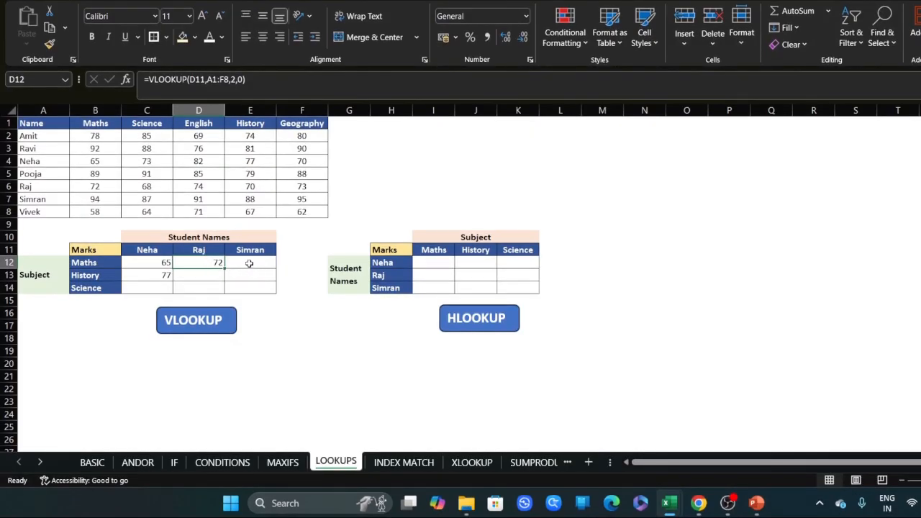
# - Lock the references in C12 so the formula reads =VLOOKUP(C$11,$A$1:$F$8,2,0)
pyautogui.click(152, 262)
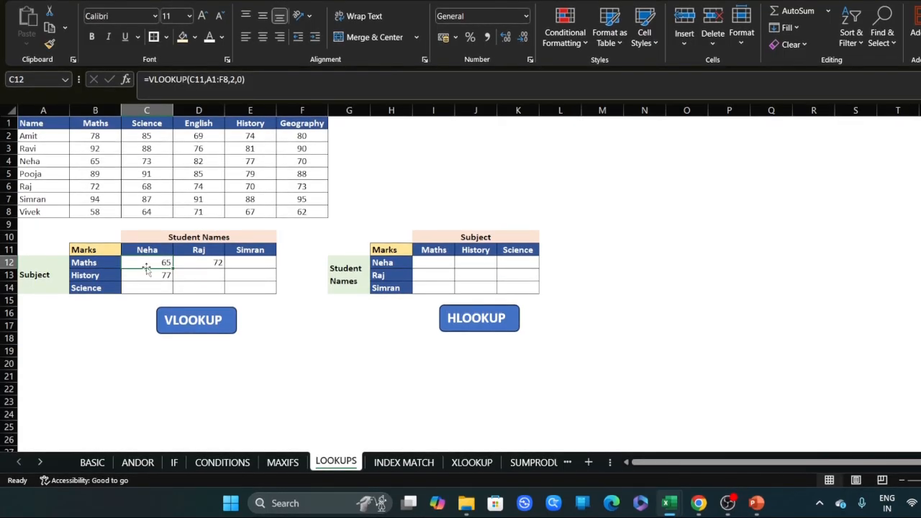
pyautogui.doubleClick(152, 262)
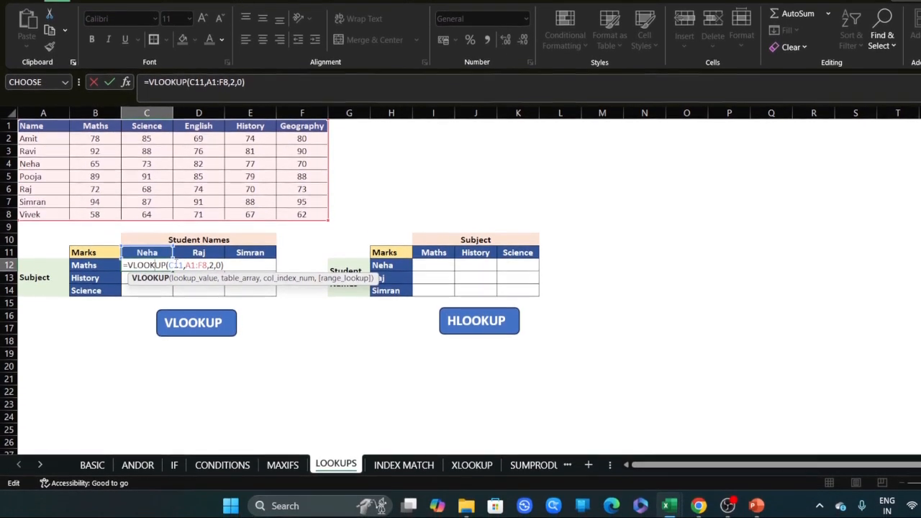
pyautogui.click(175, 265)
pyautogui.write('$')
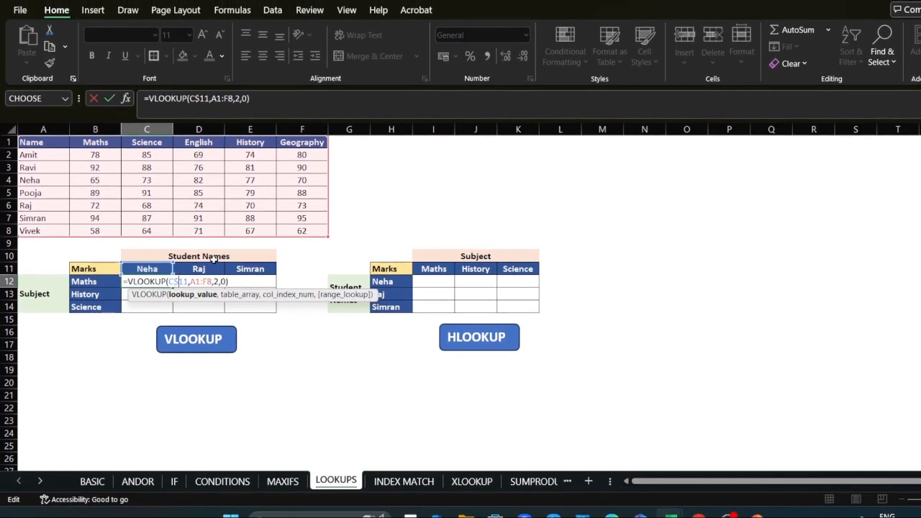
pyautogui.moveTo(212, 282); pyautogui.dragTo(191, 281)
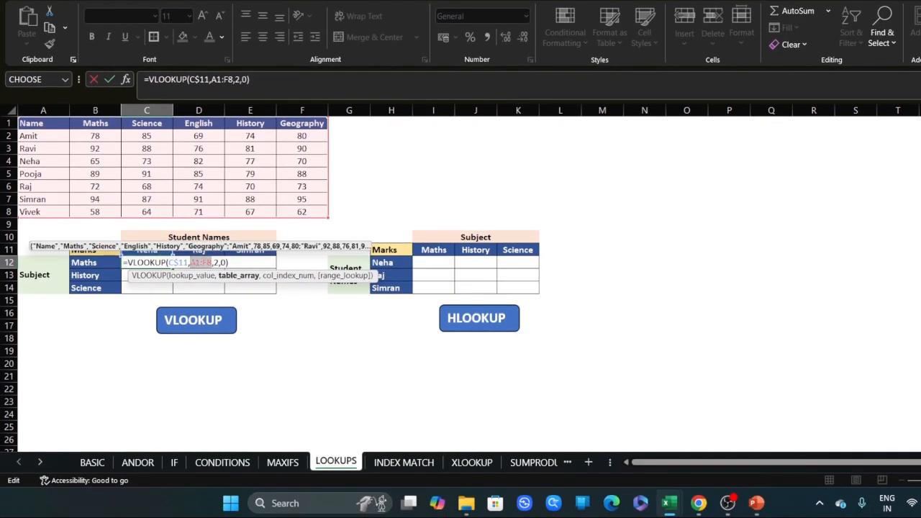
pyautogui.press('F4')
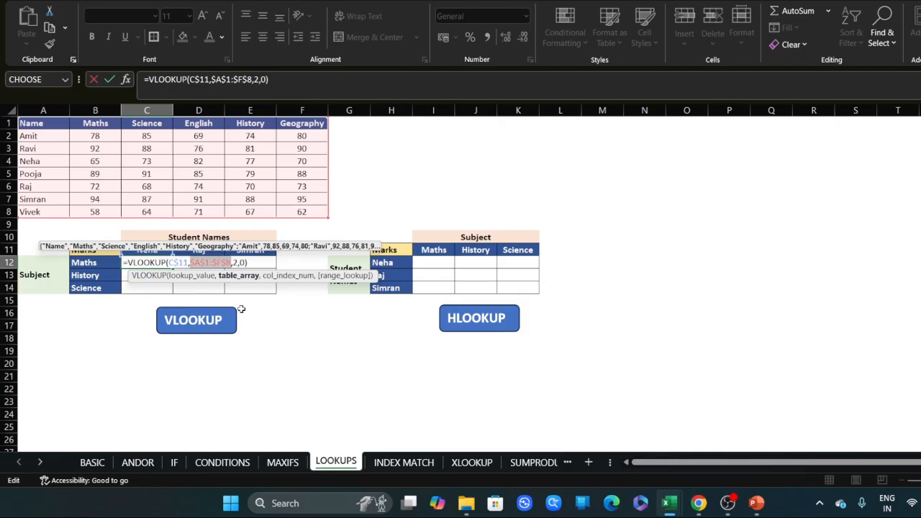
pyautogui.press('Return')
pyautogui.click(194, 262)
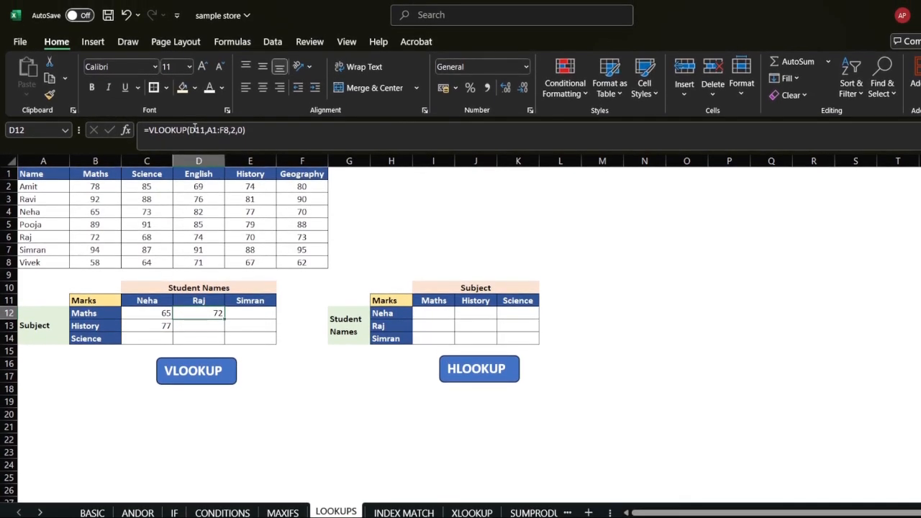
pyautogui.click(195, 130)
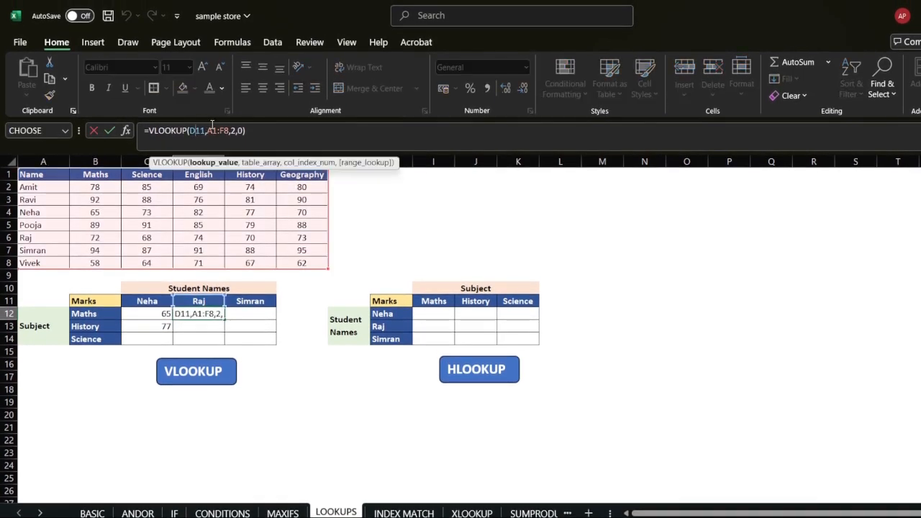
pyautogui.write('$')
pyautogui.moveTo(212, 130); pyautogui.dragTo(224, 131)
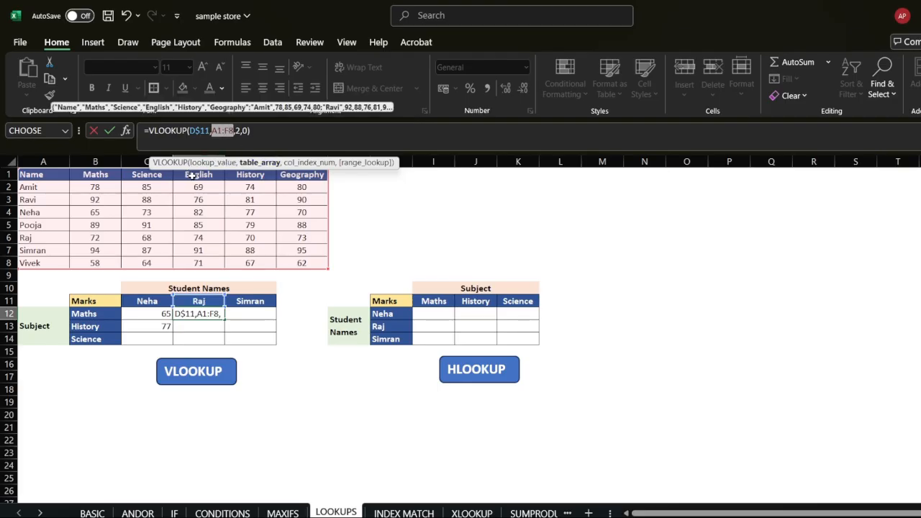
pyautogui.press('Escape')
# - Fill the Maths formula from C12 across through E12
pyautogui.click(166, 314)
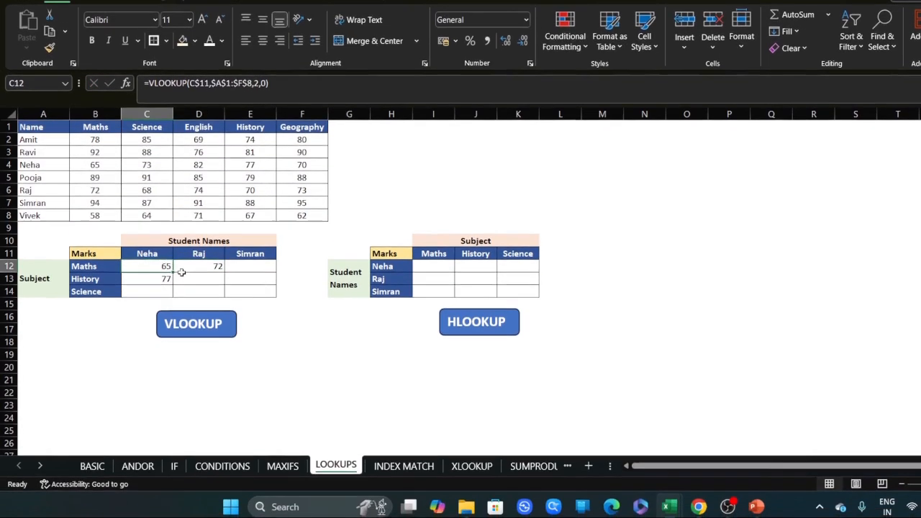
pyautogui.moveTo(175, 269); pyautogui.dragTo(259, 265)
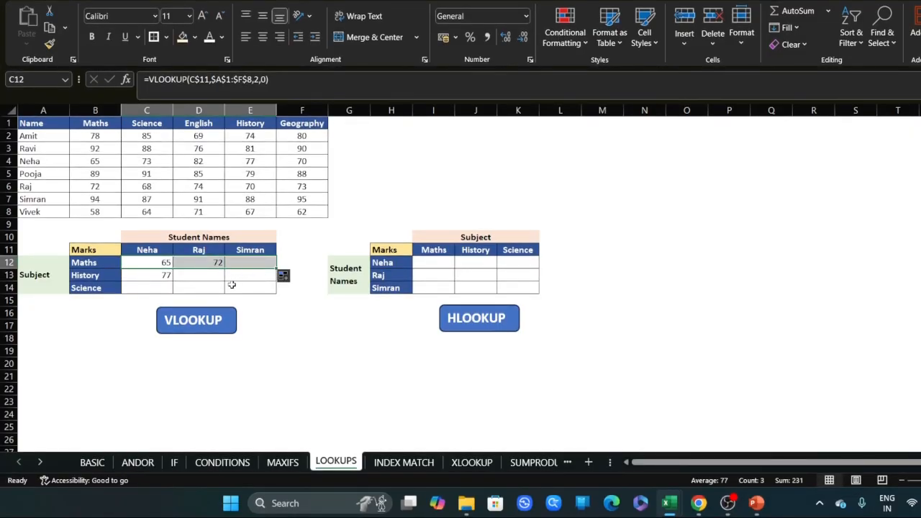
pyautogui.click(151, 265)
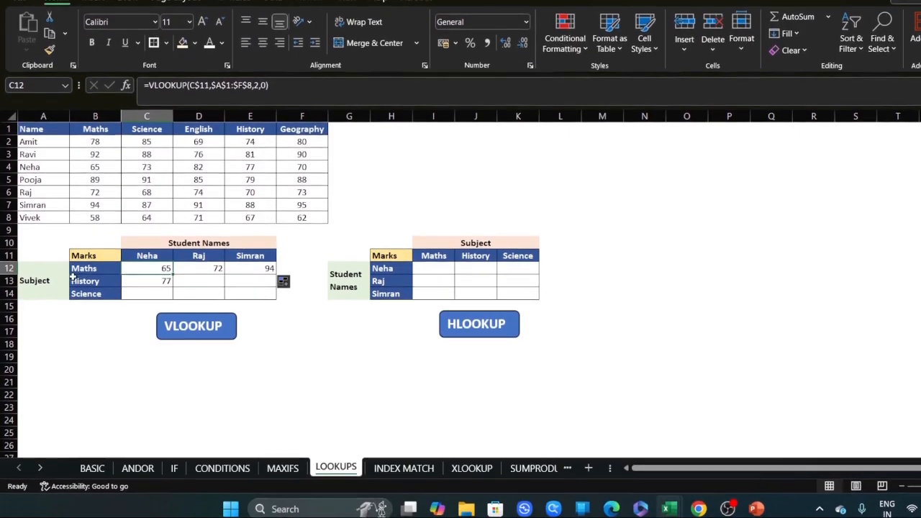
# - Lock the references in C13 so the History formula reads =VLOOKUP(C$11,$A$1:$F$8,5,0)
pyautogui.click(143, 277)
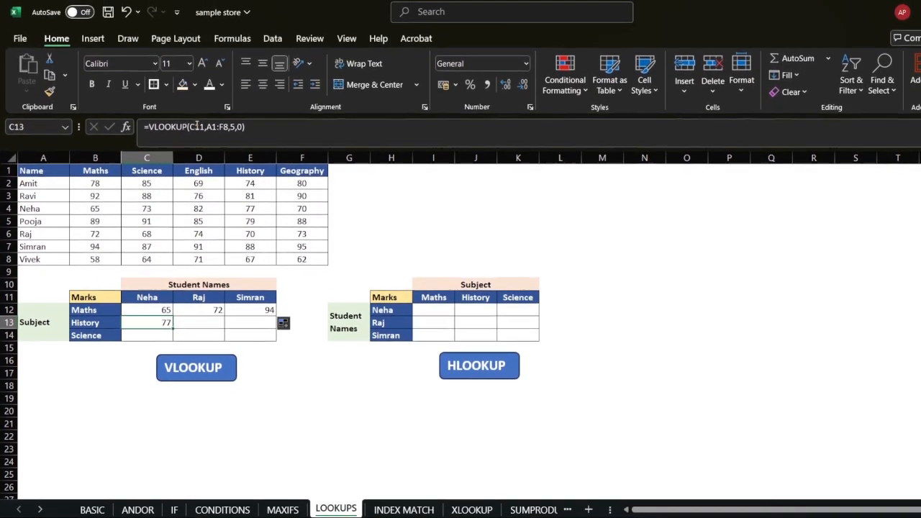
pyautogui.click(261, 92)
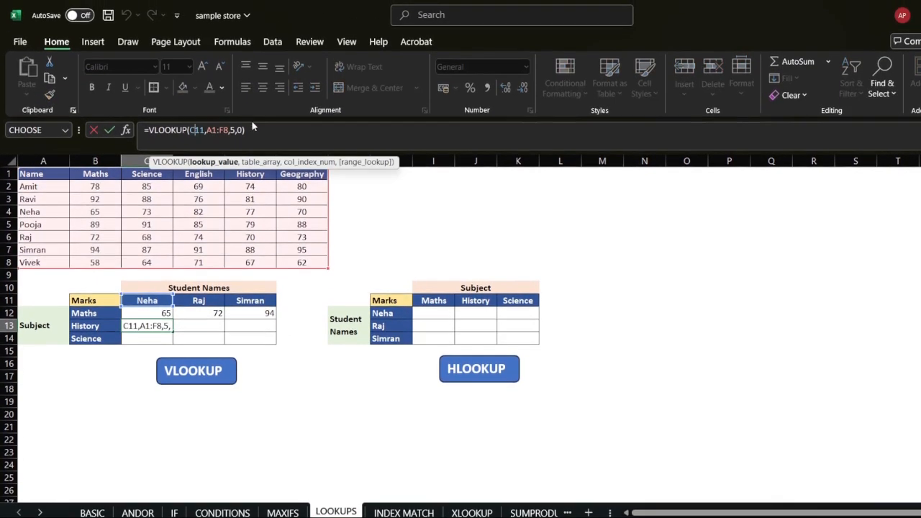
pyautogui.write('$')
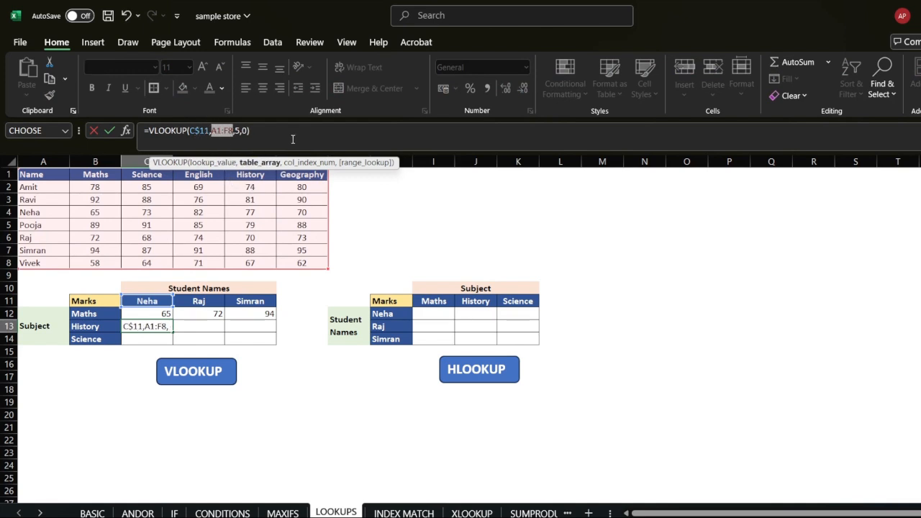
pyautogui.press('super+p')
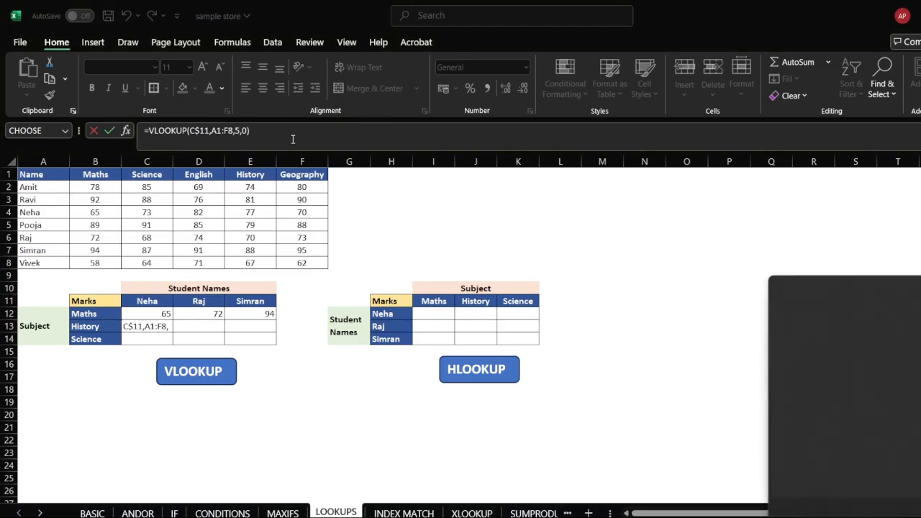
pyautogui.click(241, 135)
pyautogui.moveTo(212, 131); pyautogui.dragTo(234, 131)
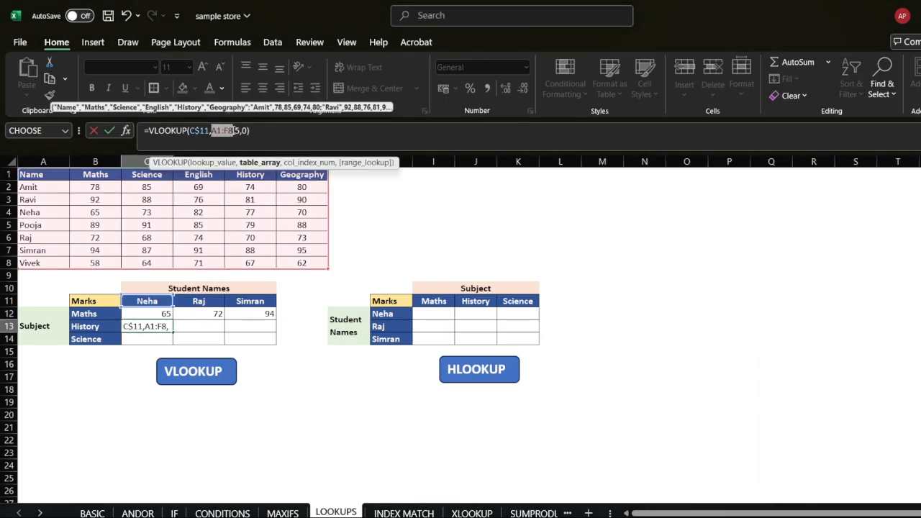
pyautogui.press('F4')
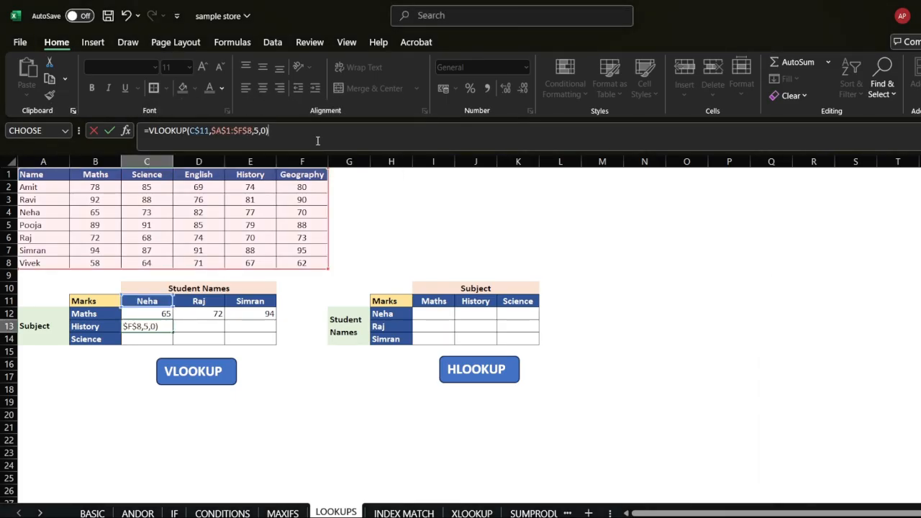
pyautogui.press('Return')
# - Fill the History formula from C13 across through E13, and check the second student's marks against the source table
pyautogui.click(153, 326)
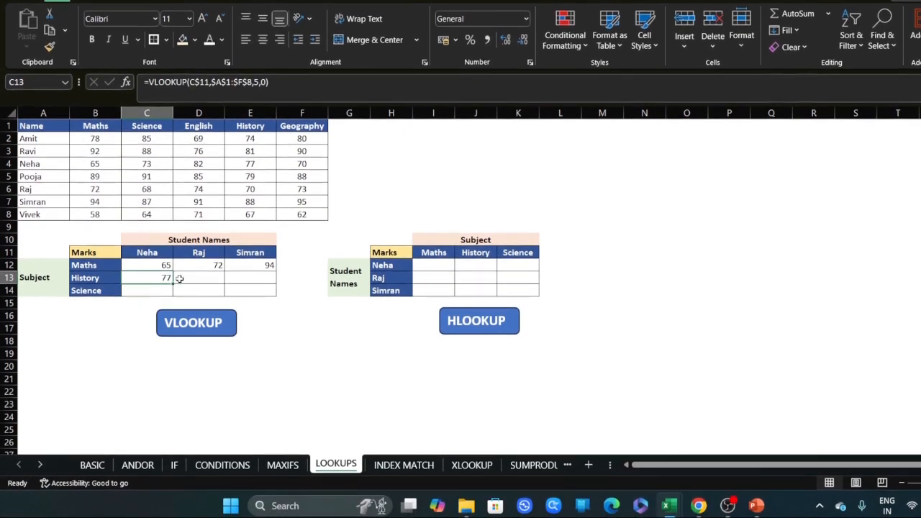
pyautogui.moveTo(174, 281); pyautogui.dragTo(248, 282)
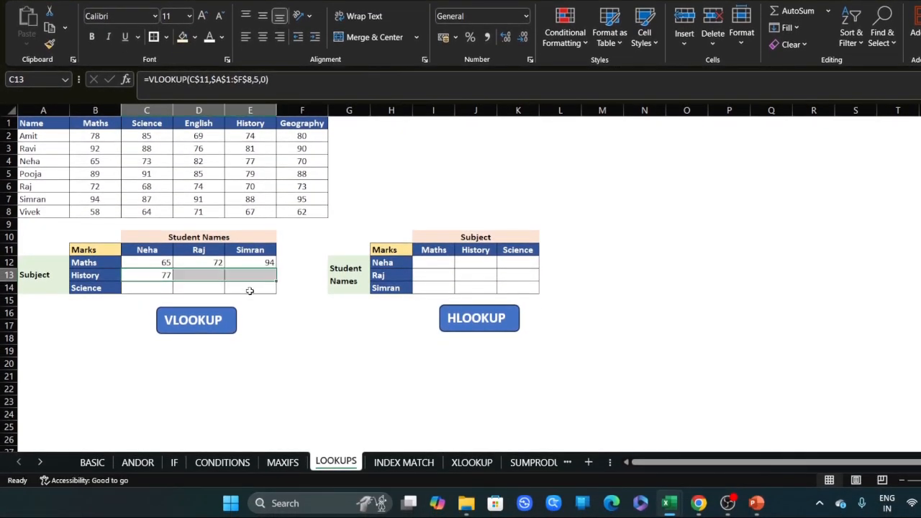
pyautogui.click(93, 337)
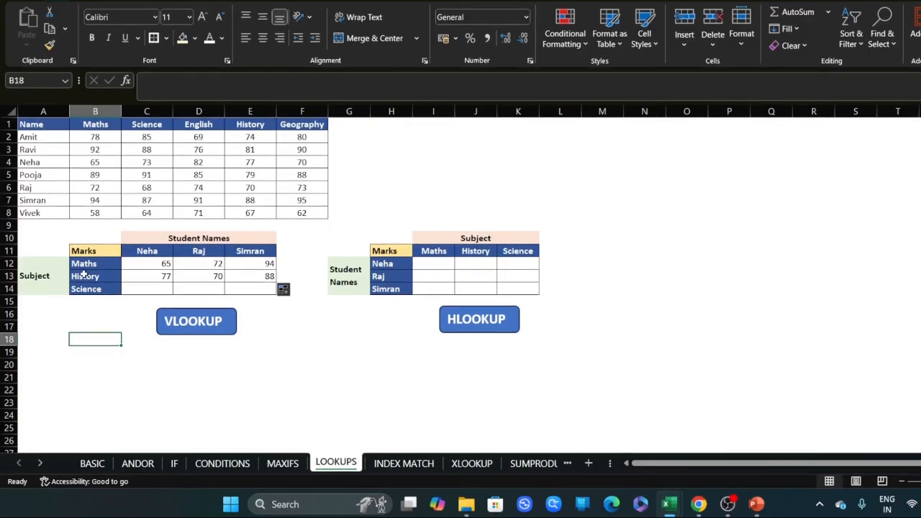
pyautogui.click(200, 252)
pyautogui.click(196, 275)
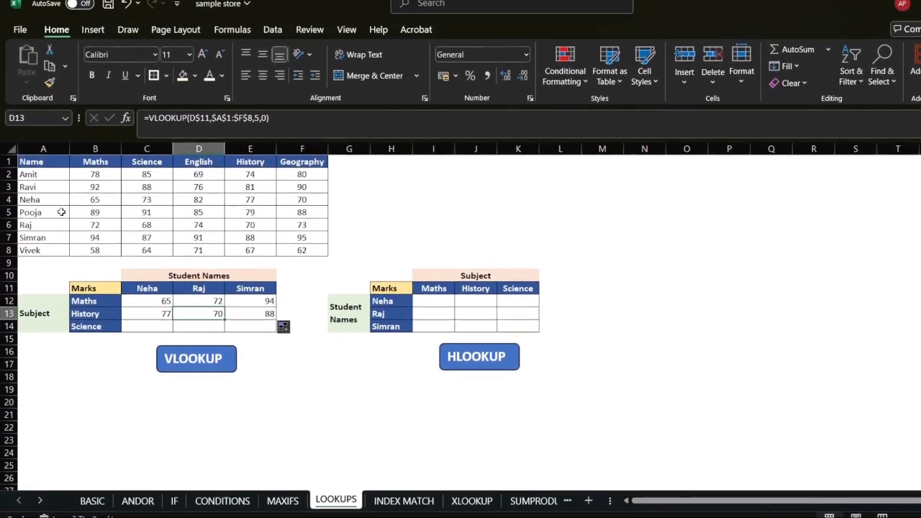
pyautogui.click(254, 224)
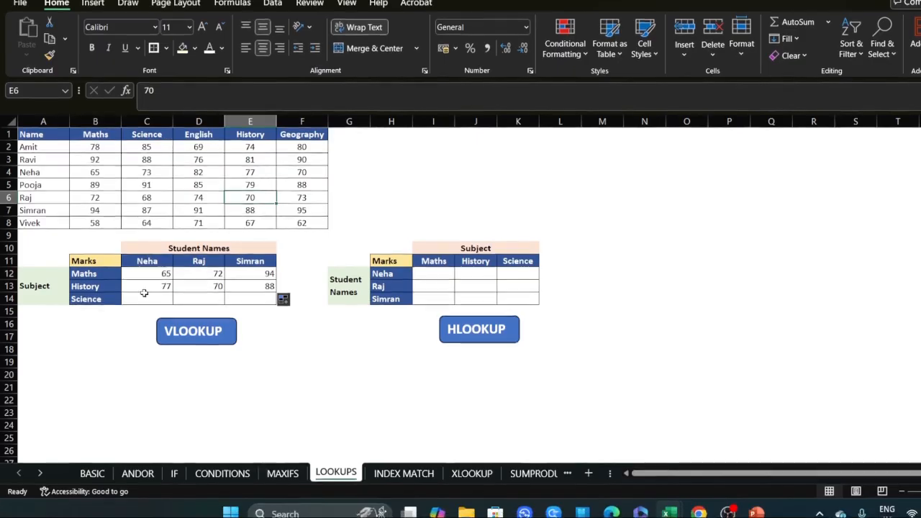
# - Enter =VLOOKUP(C$11,$A$1:$F$8,3,0) in C14 for the first student's Science marks, and check it against the source table
pyautogui.click(147, 328)
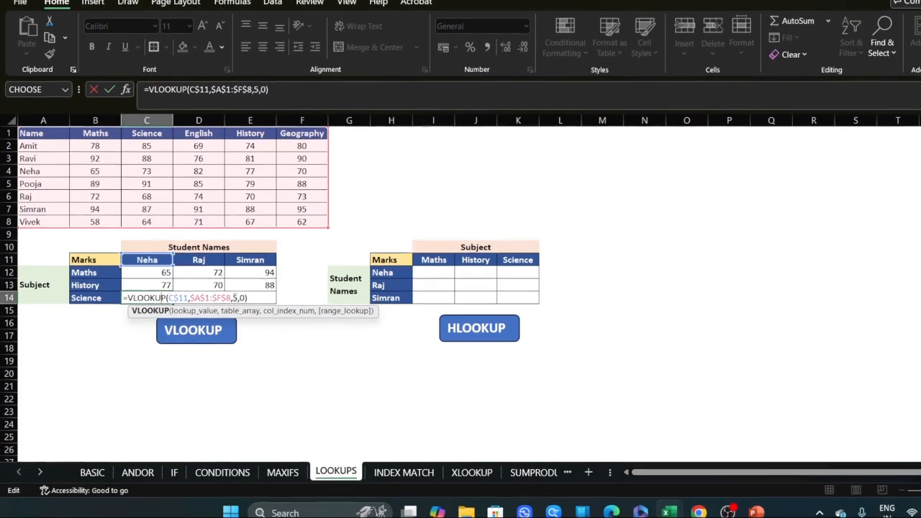
pyautogui.click(238, 339)
pyautogui.press('BackSpace')
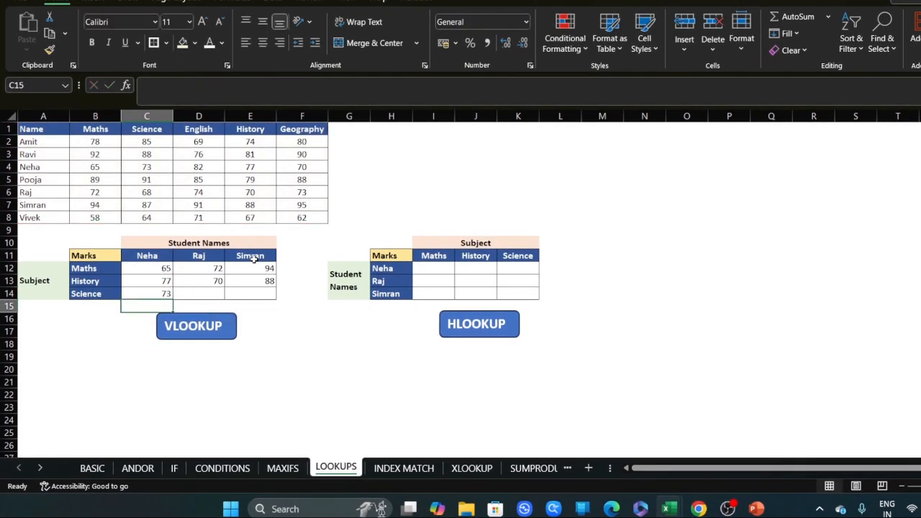
pyautogui.click(154, 292)
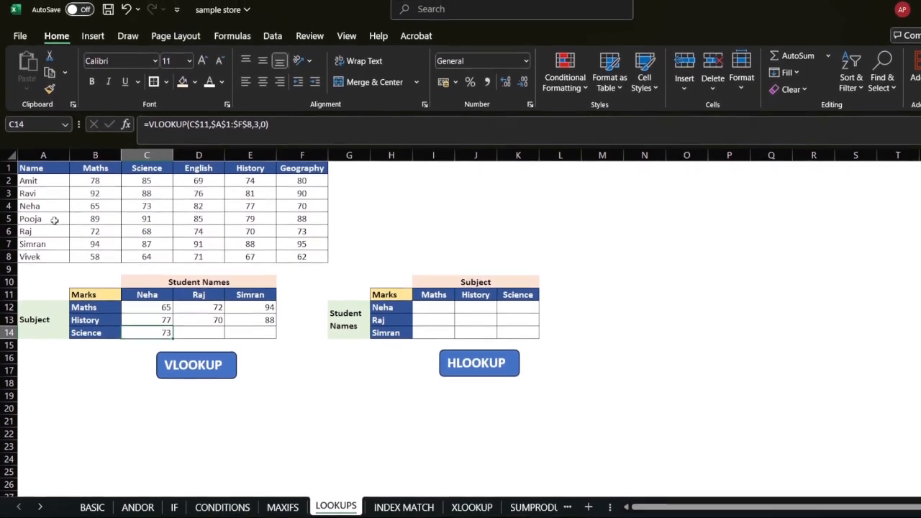
pyautogui.click(154, 212)
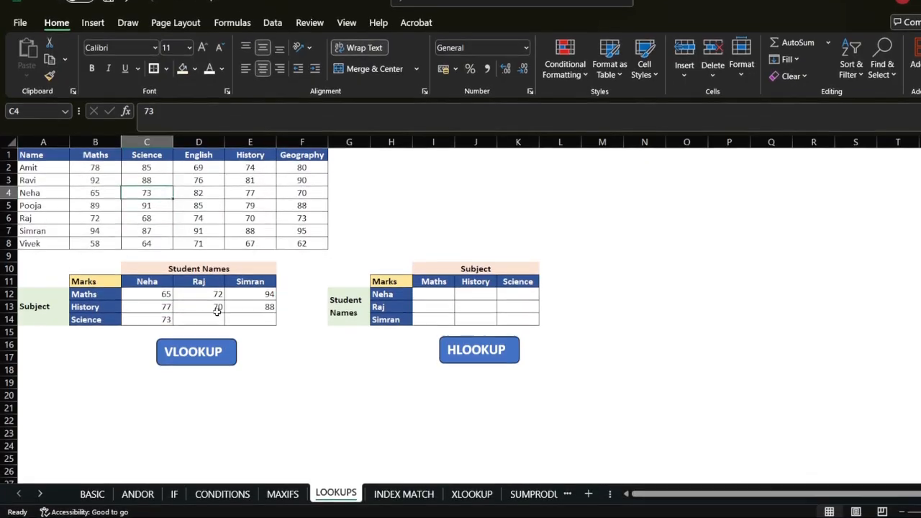
# - Fill the Science formula from C14 across through E14, and examine the student rows of the source table
pyautogui.click(153, 296)
pyautogui.moveTo(172, 301); pyautogui.dragTo(271, 301)
pyautogui.click(268, 336)
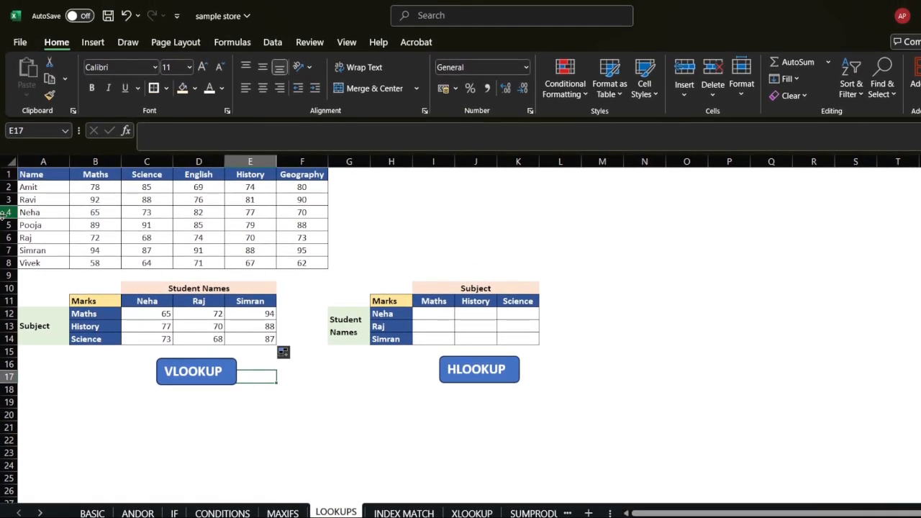
pyautogui.click(9, 212)
pyautogui.click(26, 211)
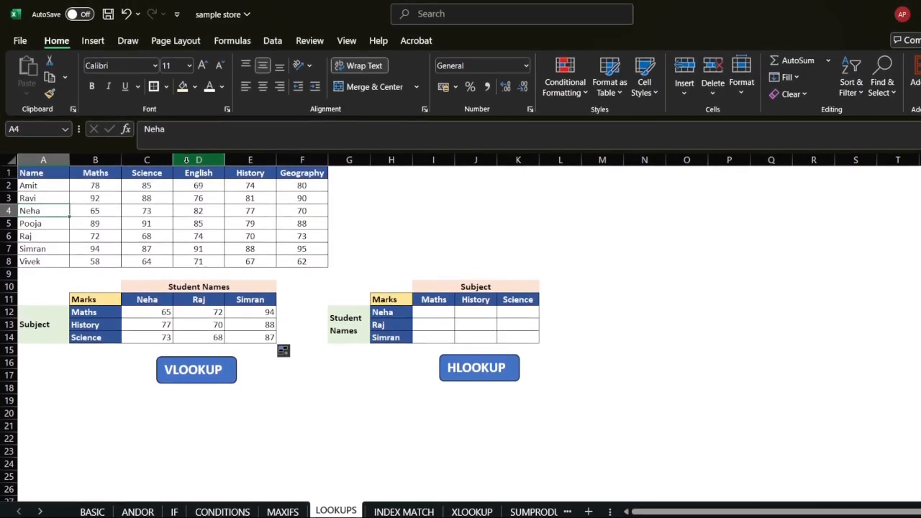
pyautogui.moveTo(9, 188); pyautogui.dragTo(2, 246)
# - Begin an HLOOKUP formula in I12 for the first student's Maths marks, using the row-locked lookup value I$11
pyautogui.click(433, 314)
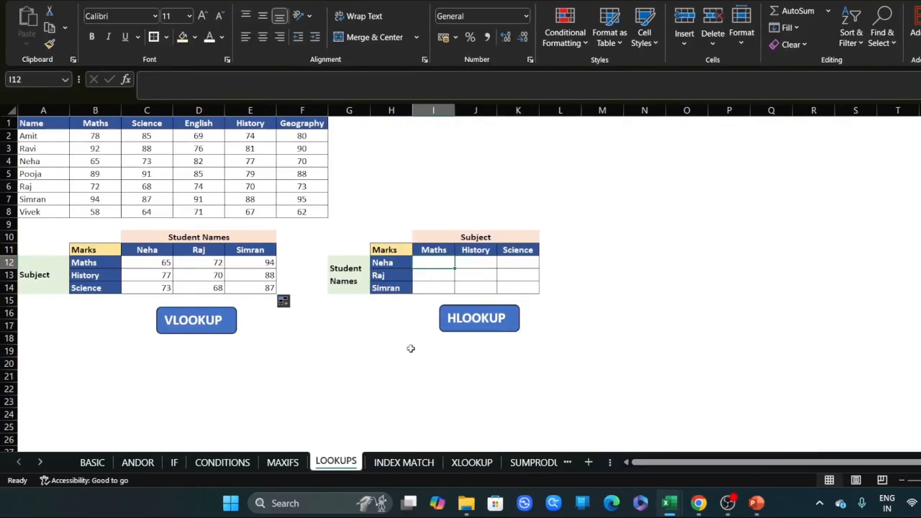
pyautogui.write('=')
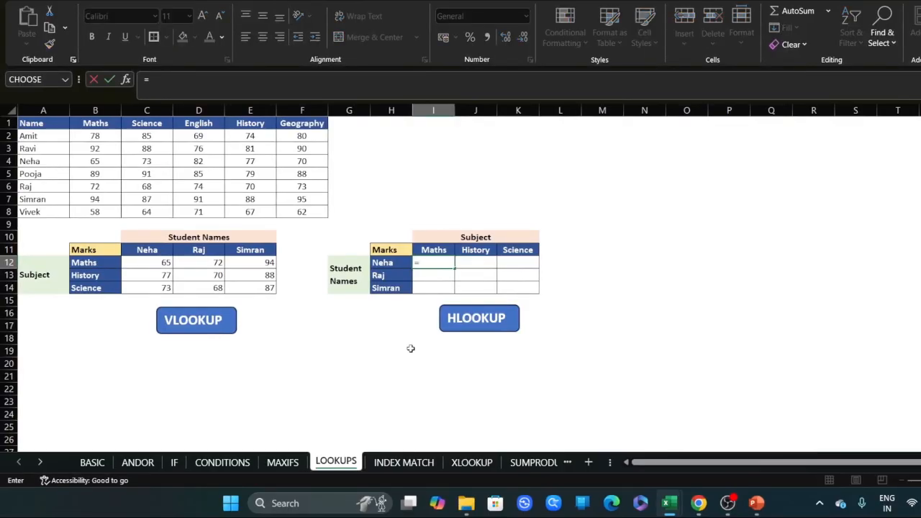
pyautogui.press('Escape')
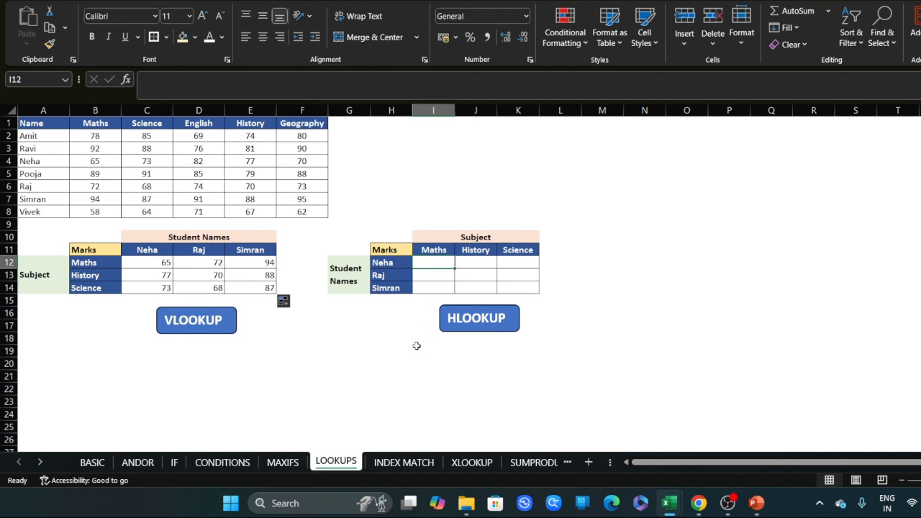
pyautogui.write('=')
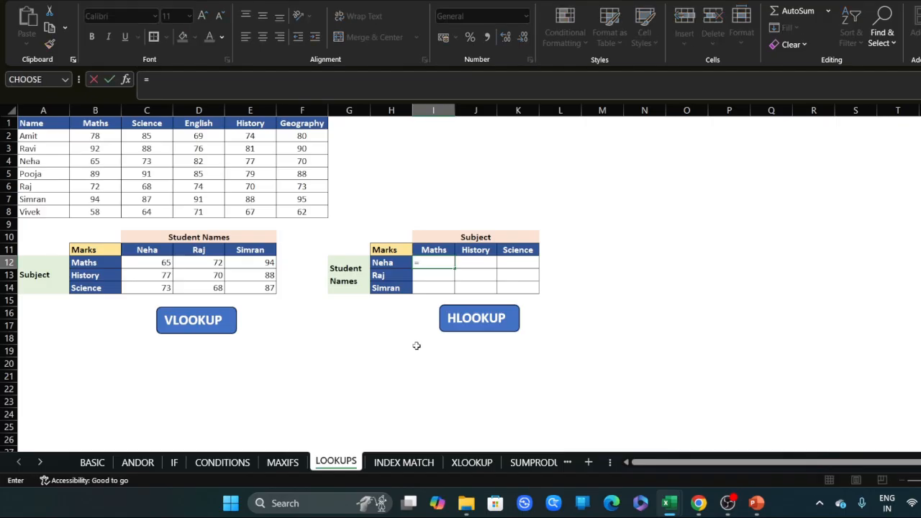
pyautogui.write('hlo')
pyautogui.press('Tab')
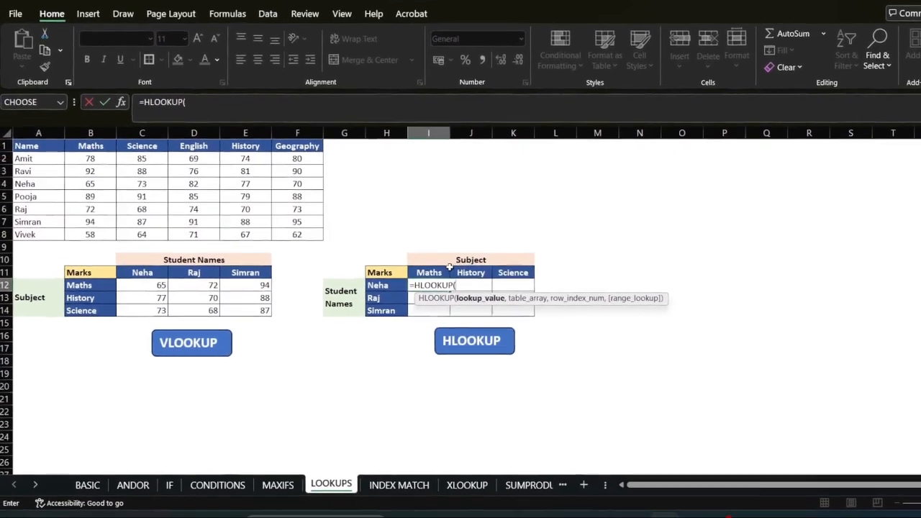
pyautogui.click(443, 274)
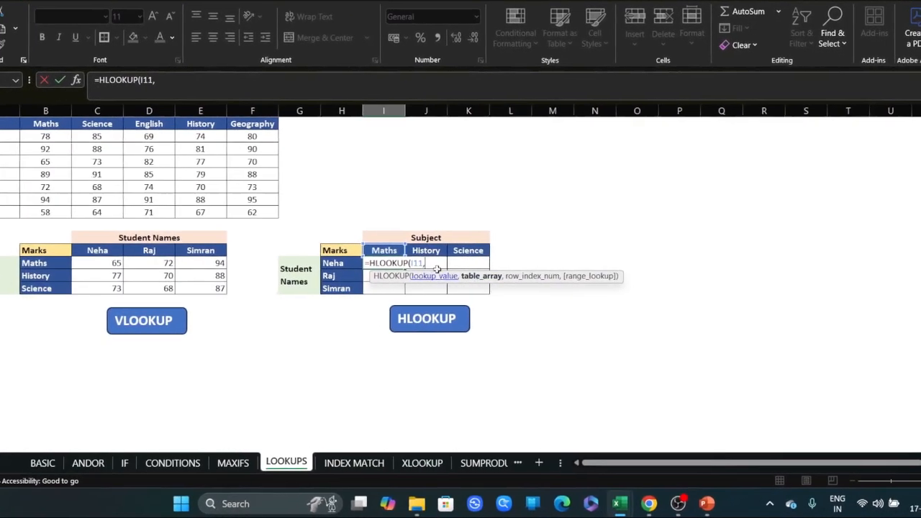
pyautogui.click(447, 263)
pyautogui.press('F4')
pyautogui.press('F4')
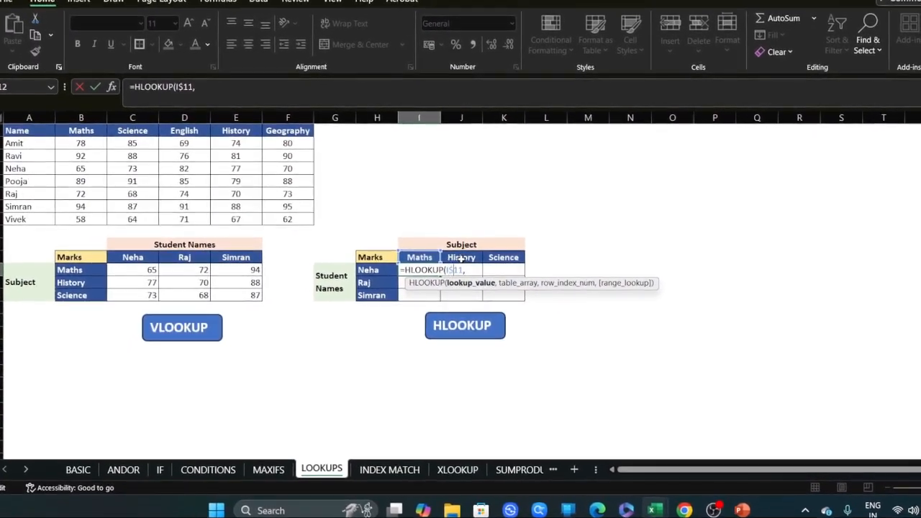
pyautogui.click(454, 267)
# - Complete the I12 formula as =HLOOKUP(I$11,$A$1:$F$8,4,0), with the locked marks table, row index 4 and exact match
pyautogui.moveTo(4, 128); pyautogui.dragTo(222, 203)
pyautogui.moveTo(253, 249); pyautogui.dragTo(315, 268)
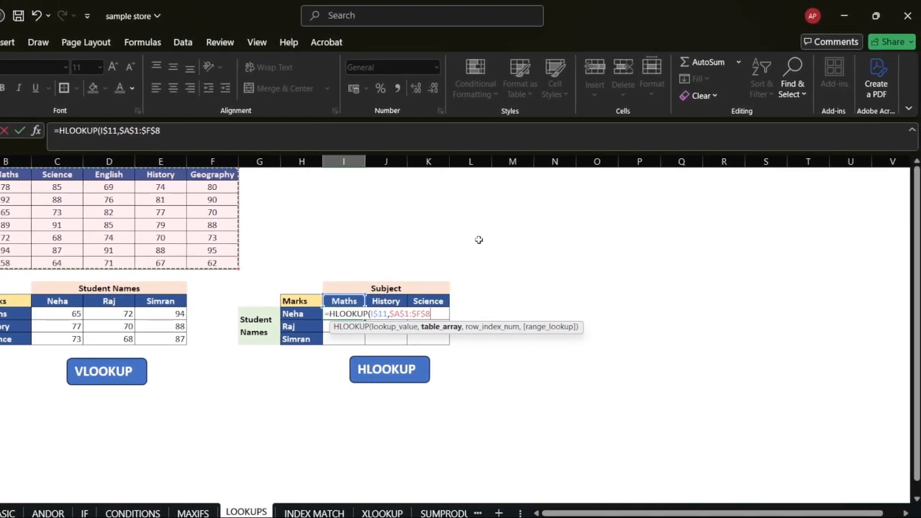
pyautogui.write(',4')
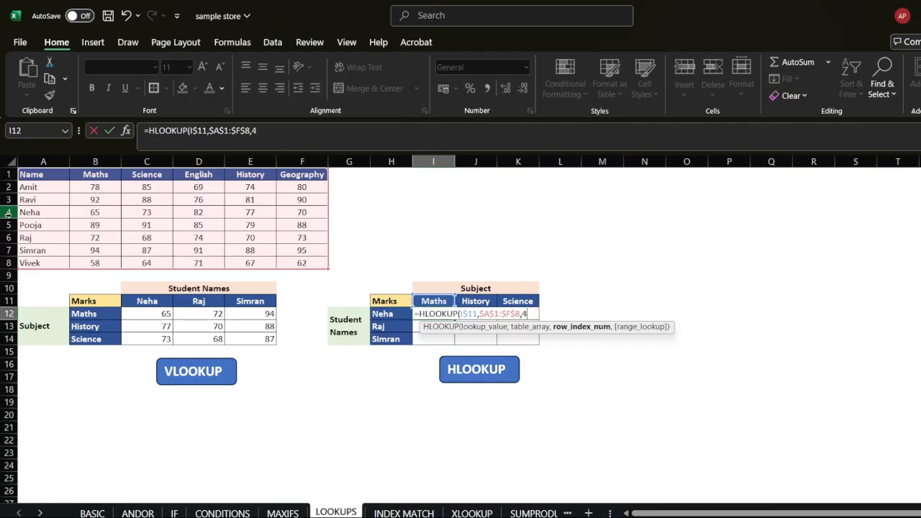
pyautogui.write(',')
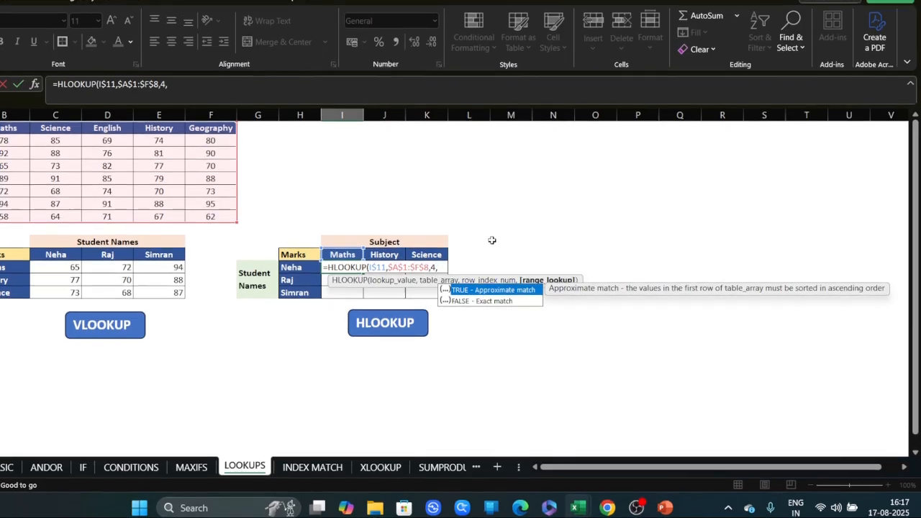
pyautogui.write('0')
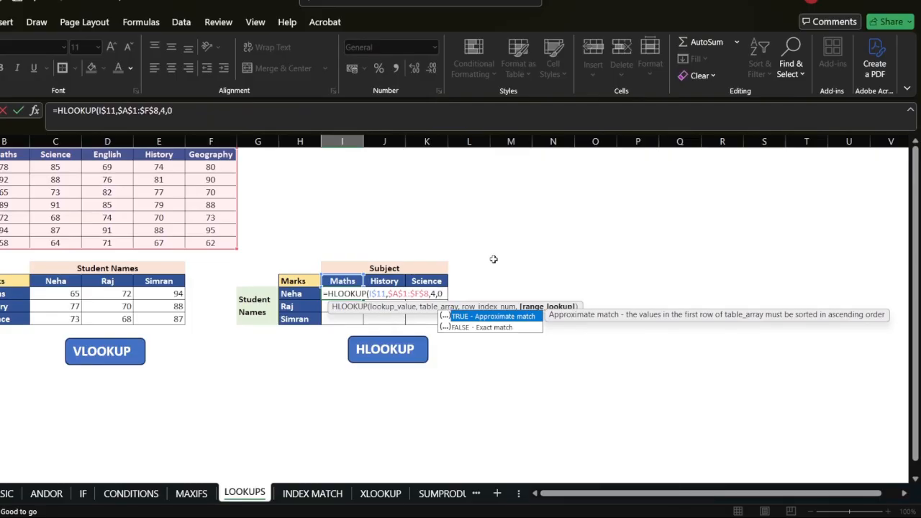
pyautogui.write(')')
pyautogui.press('Return')
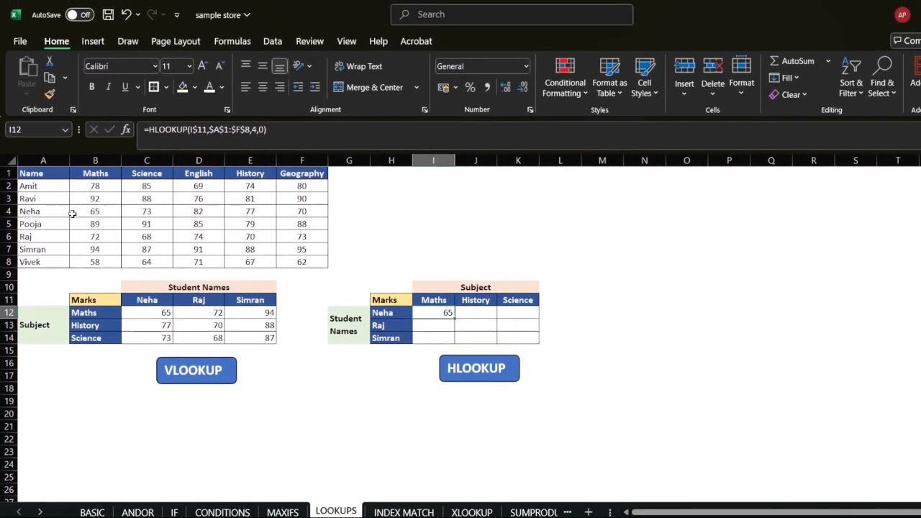
# - Check the Maths mark in B4 of the source table, and fill the HLOOKUP formula from I12 across through K12
pyautogui.click(95, 211)
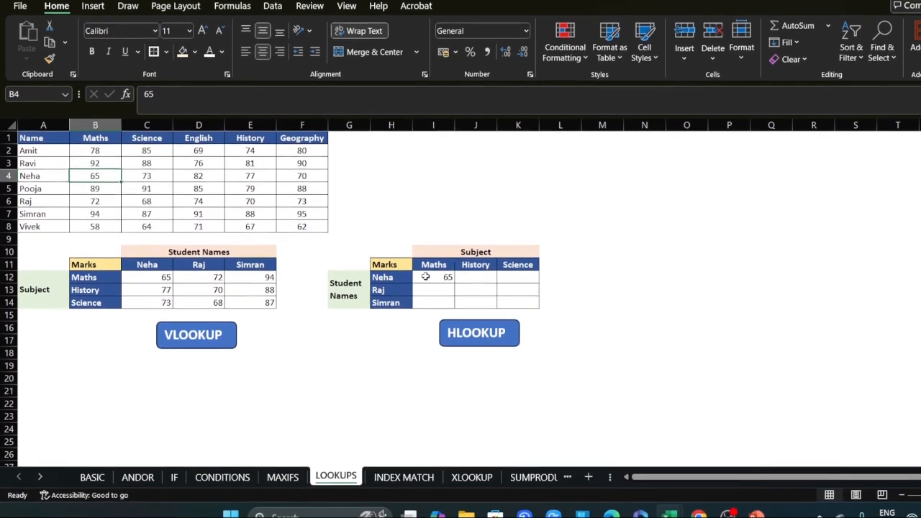
pyautogui.click(439, 314)
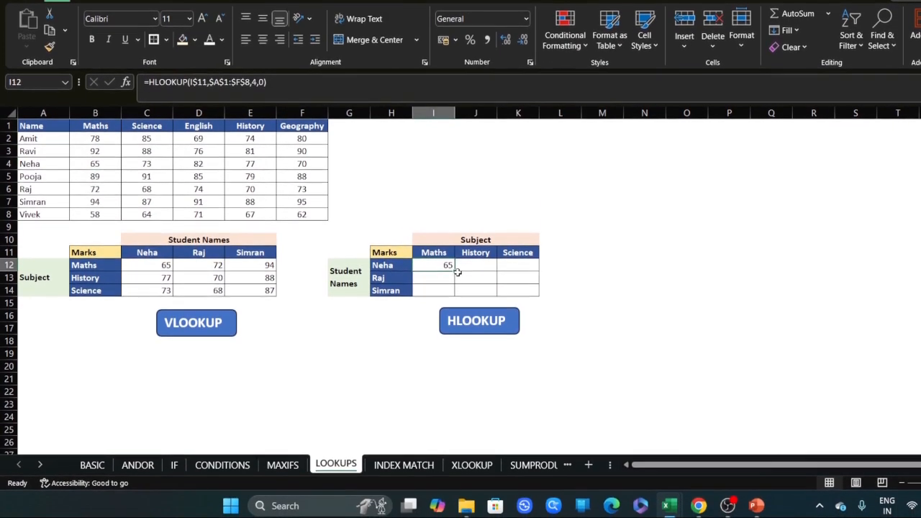
pyautogui.moveTo(455, 269); pyautogui.dragTo(476, 270)
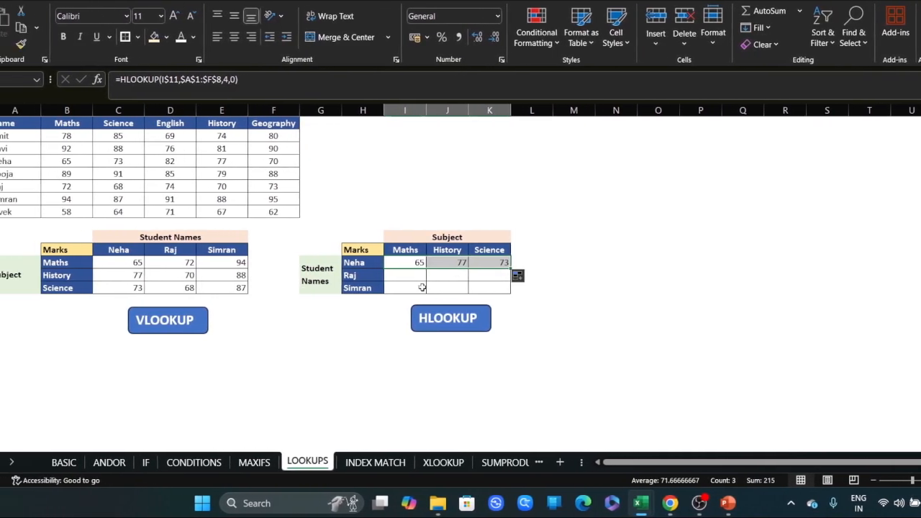
# - Enter =HLOOKUP(I11,$A$1:$F$8,6,0) in I13 for the second student's Maths marks
pyautogui.click(412, 275)
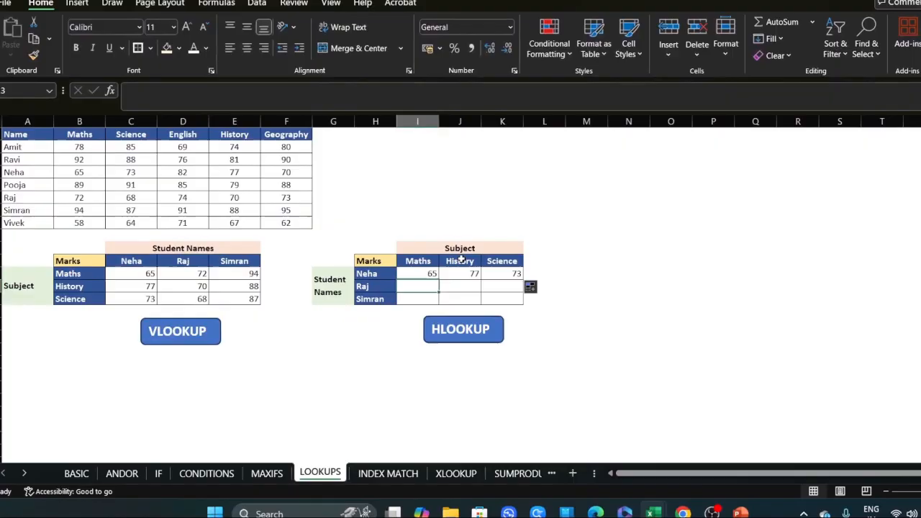
pyautogui.write('=hl')
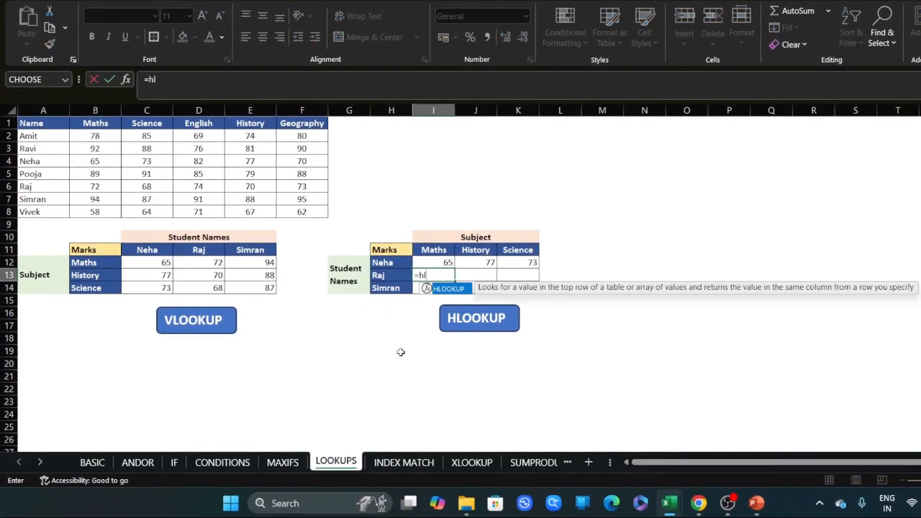
pyautogui.press('Tab')
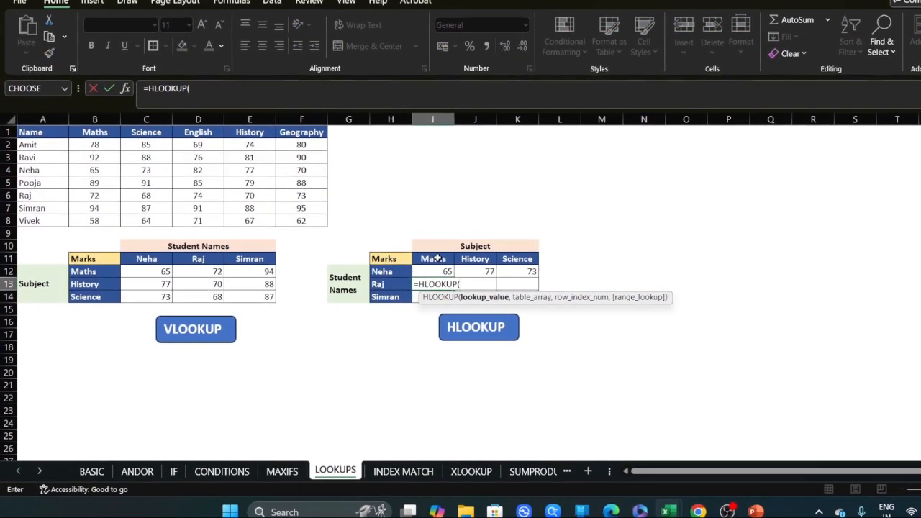
pyautogui.click(435, 260)
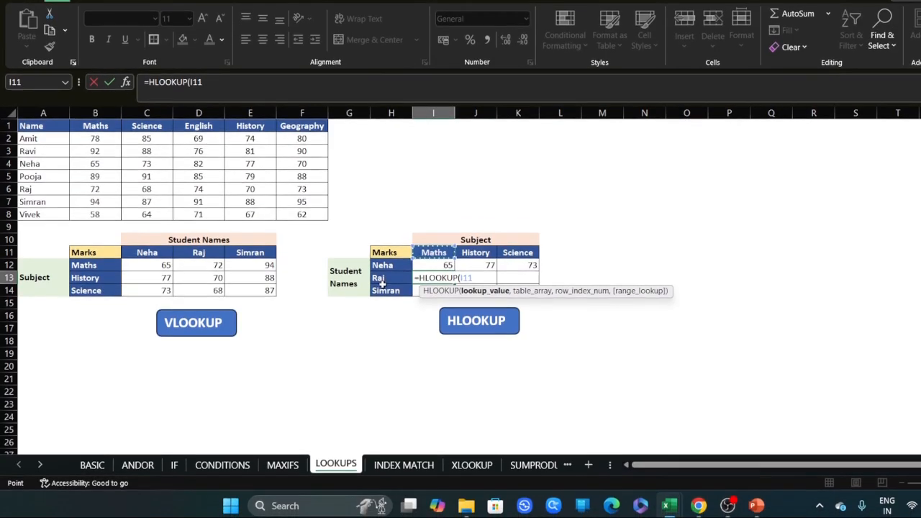
pyautogui.write(',')
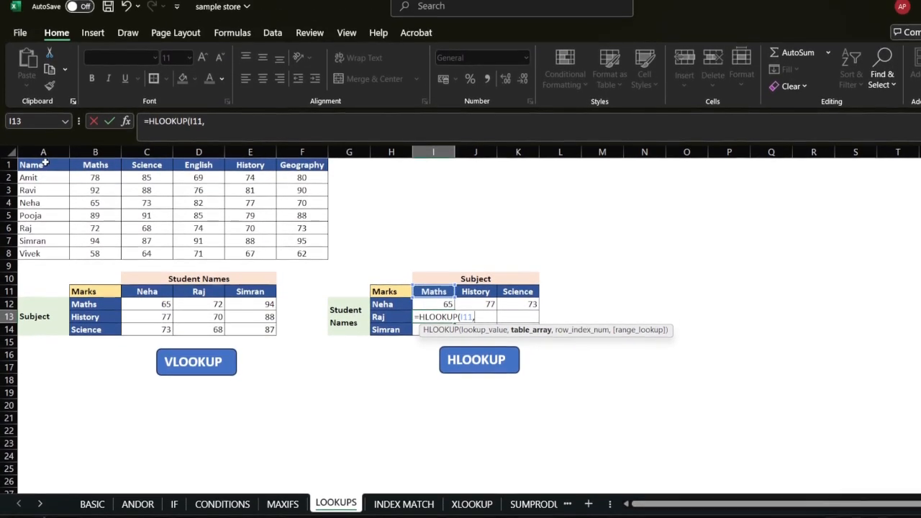
pyautogui.moveTo(31, 129); pyautogui.dragTo(317, 216)
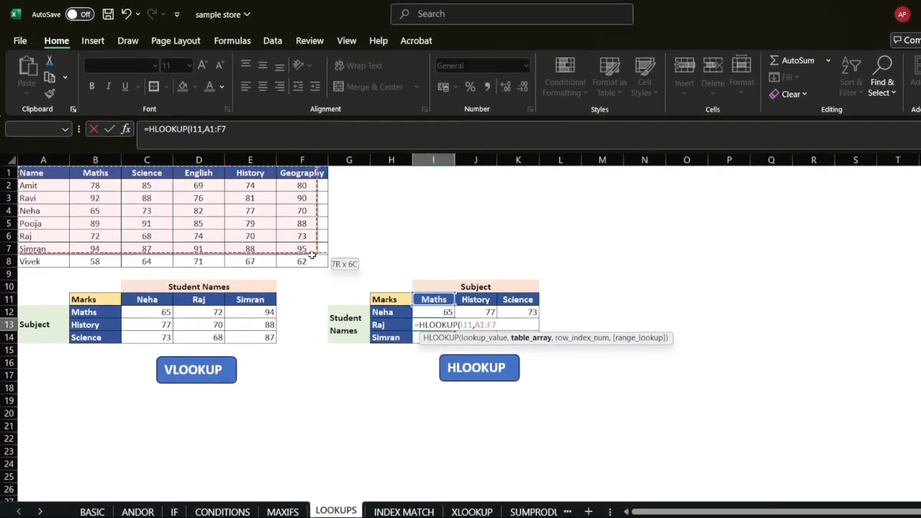
pyautogui.press('F4')
pyautogui.write(',')
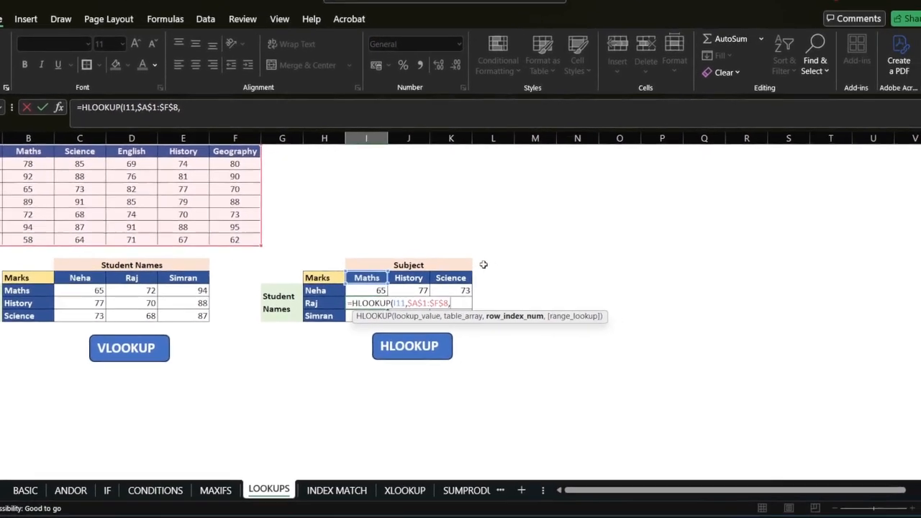
pyautogui.write('6,0')
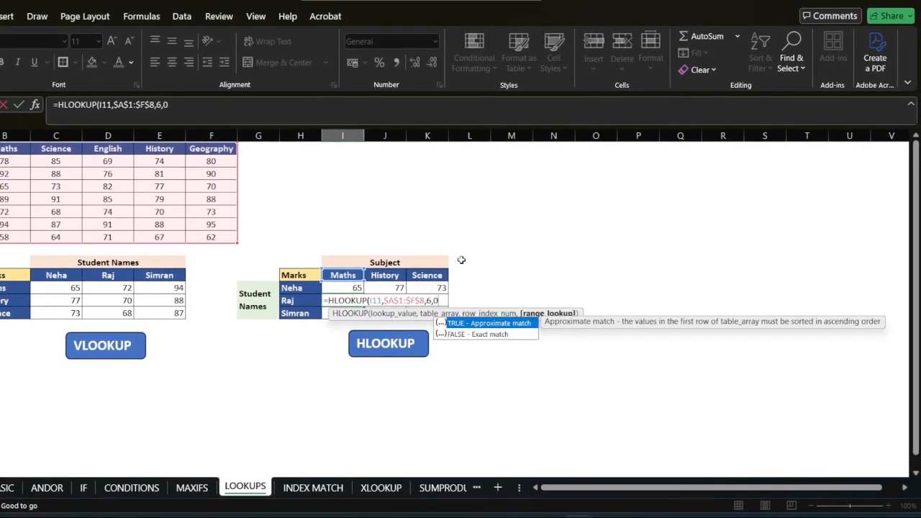
pyautogui.write(')')
pyautogui.press('Return')
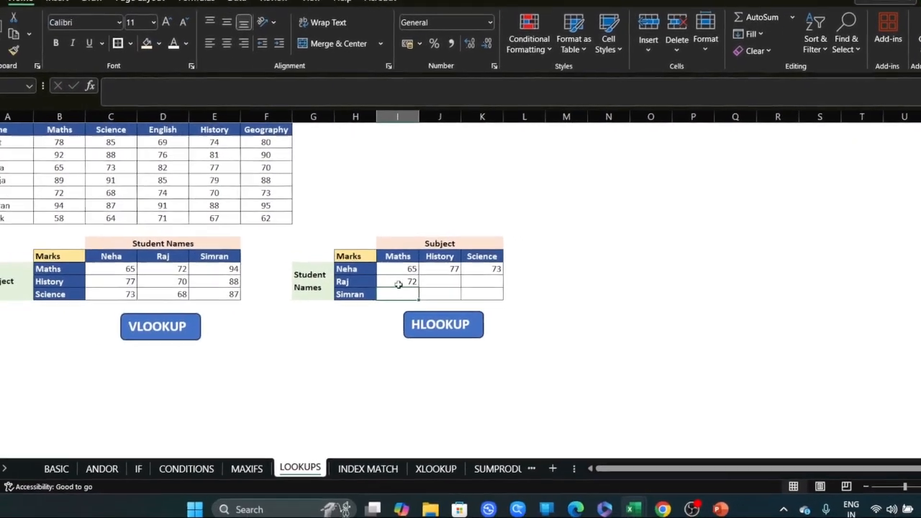
# - Lock the row of the lookup value in I13 so the formula reads =HLOOKUP(I$11,$A$1:$F$8,6,0)
pyautogui.click(392, 284)
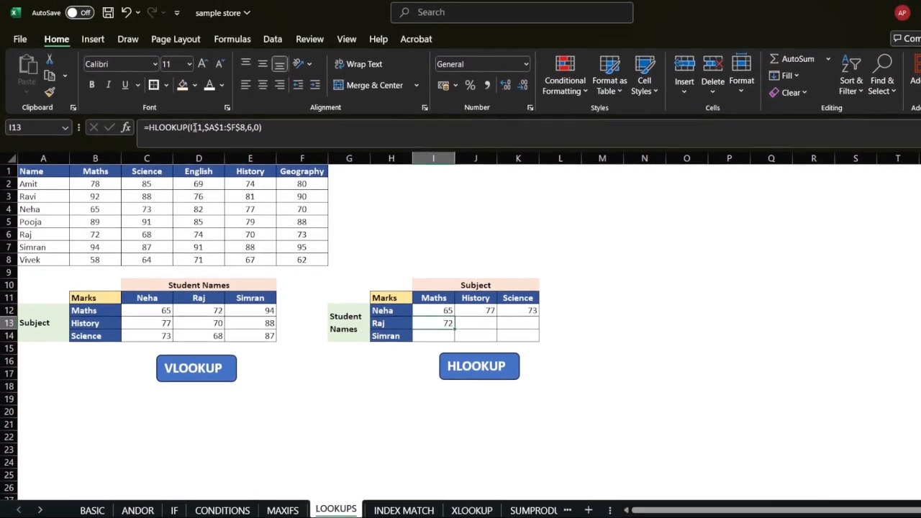
pyautogui.doubleClick(448, 276)
pyautogui.press('F4')
pyautogui.press('F4')
pyautogui.press('Return')
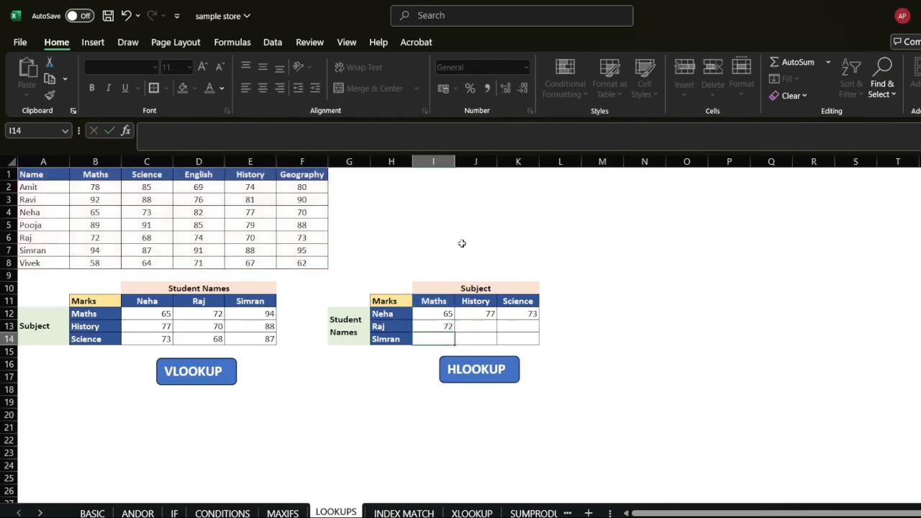
# - Fill the HLOOKUP formula from I13 across through K13 for the second student's History and Science marks
pyautogui.click(447, 326)
pyautogui.moveTo(450, 284); pyautogui.dragTo(512, 283)
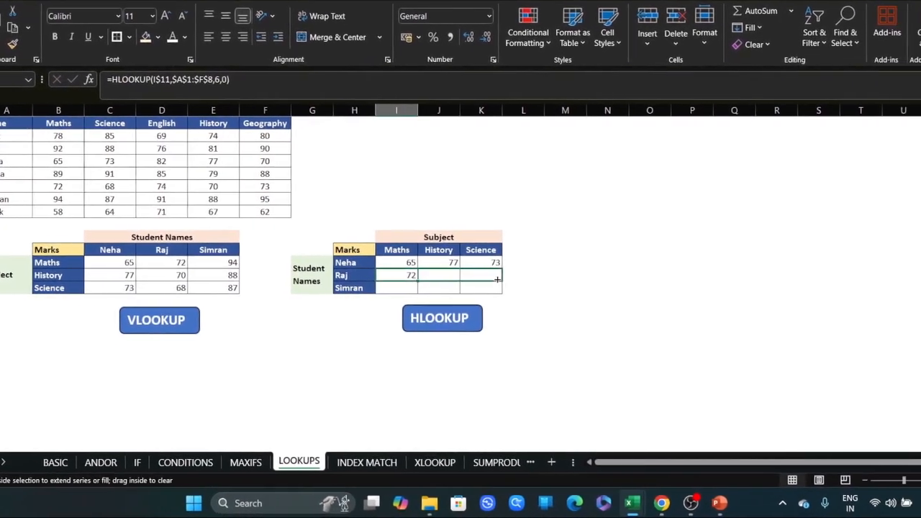
pyautogui.click(465, 340)
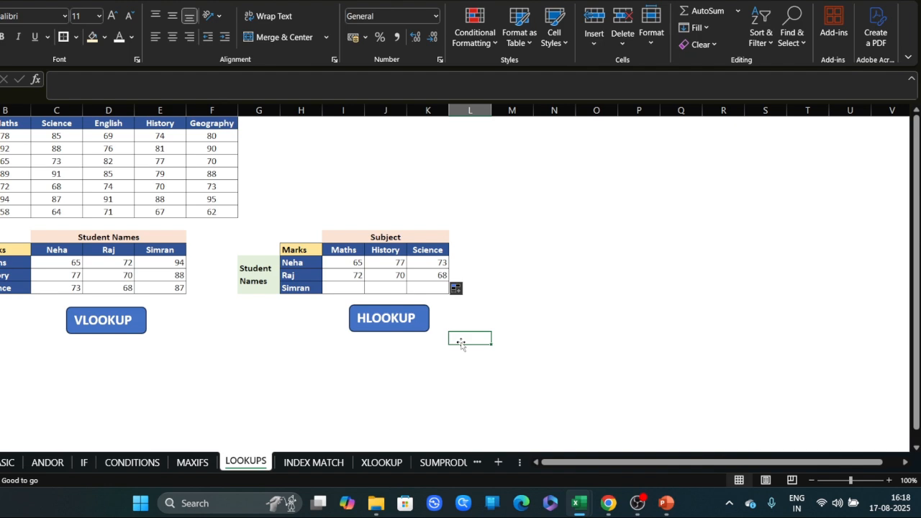
# - Switch to the INDEX MATCH sheet and examine the Name column A1:A8 and the row position of the student in A4
pyautogui.click(309, 462)
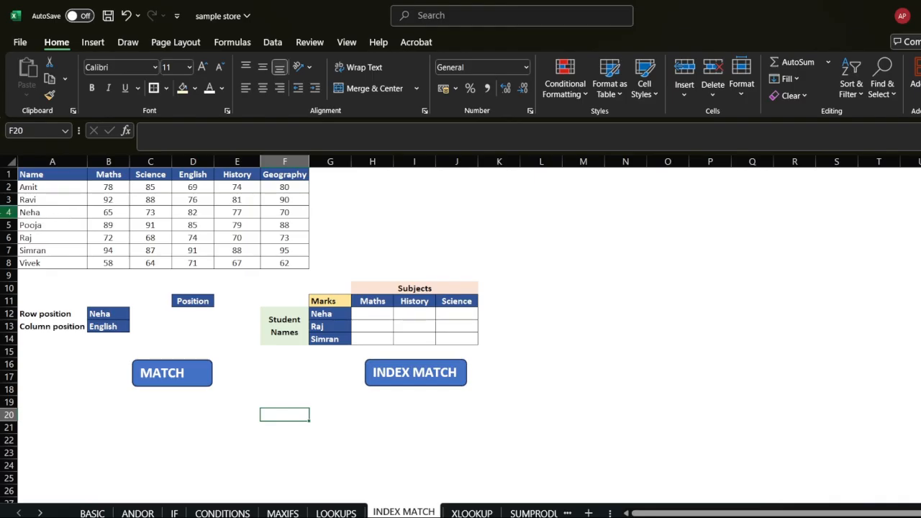
pyautogui.click(9, 213)
pyautogui.moveTo(40, 189); pyautogui.dragTo(41, 262)
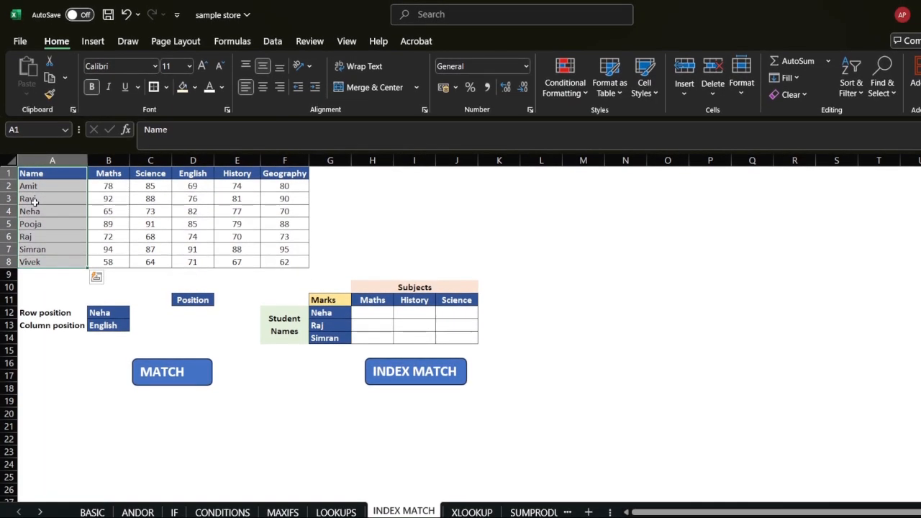
pyautogui.click(5, 211)
pyautogui.click(39, 212)
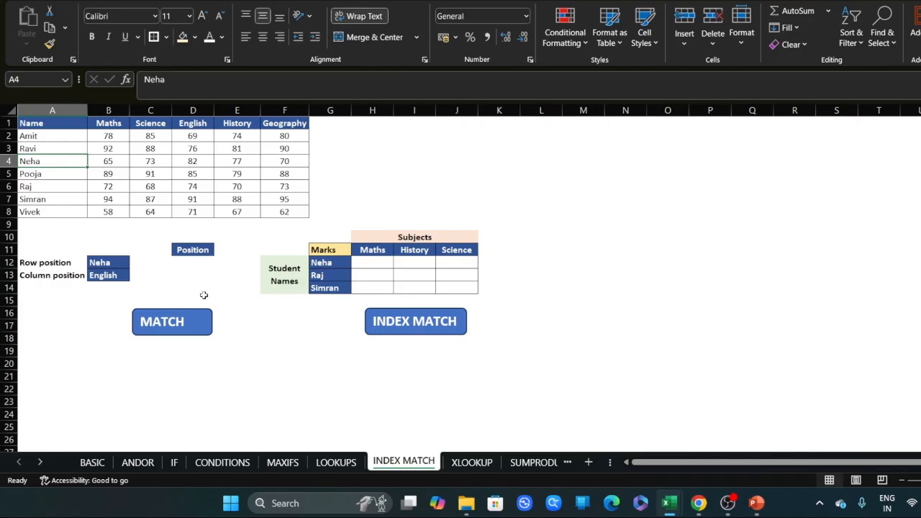
# - Enter =MATCH(B12,A2:A8,0) in D12 to find the student's row position in the name list
pyautogui.click(196, 262)
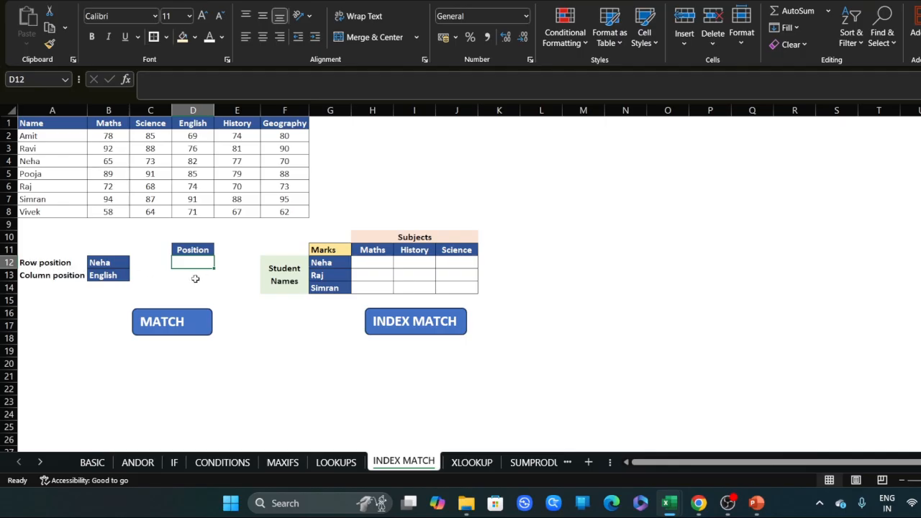
pyautogui.write('=')
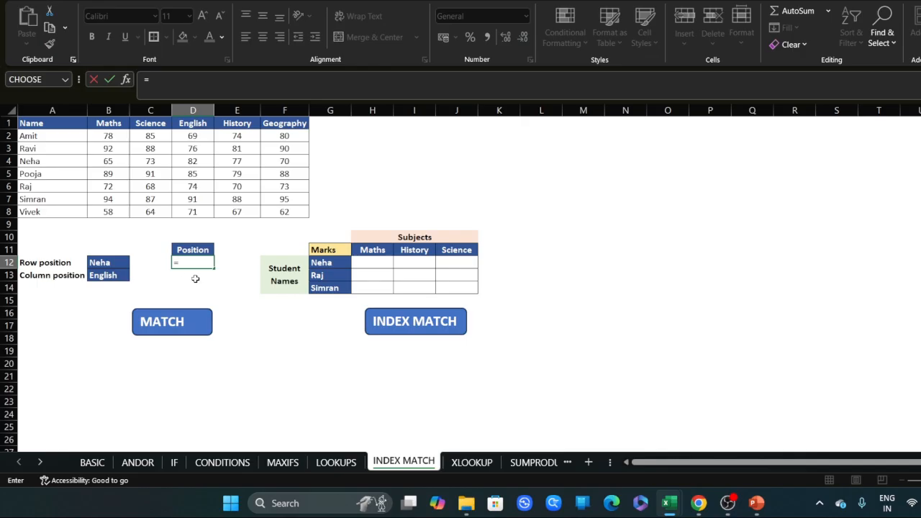
pyautogui.write('match')
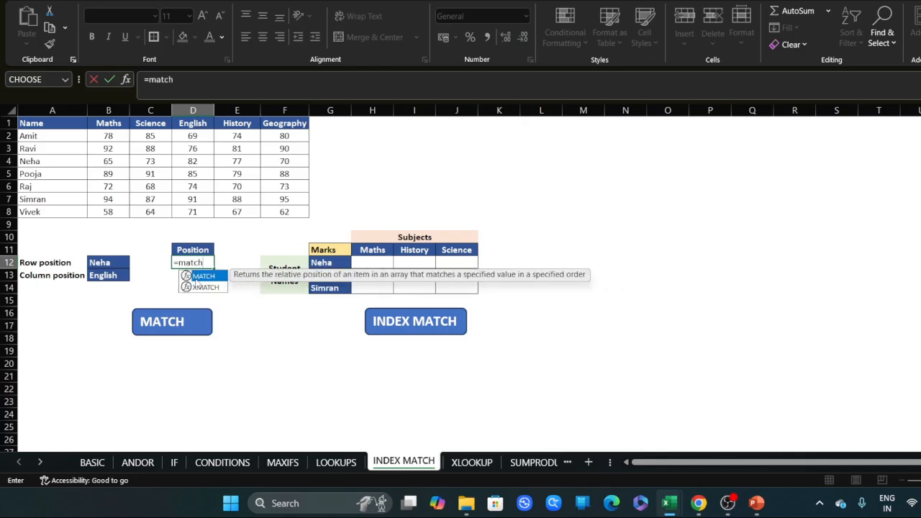
pyautogui.doubleClick(195, 280)
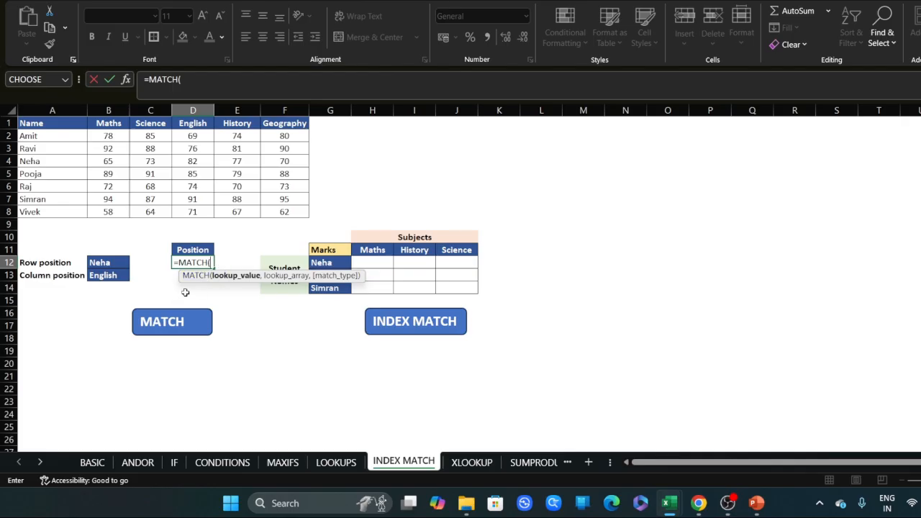
pyautogui.click(106, 262)
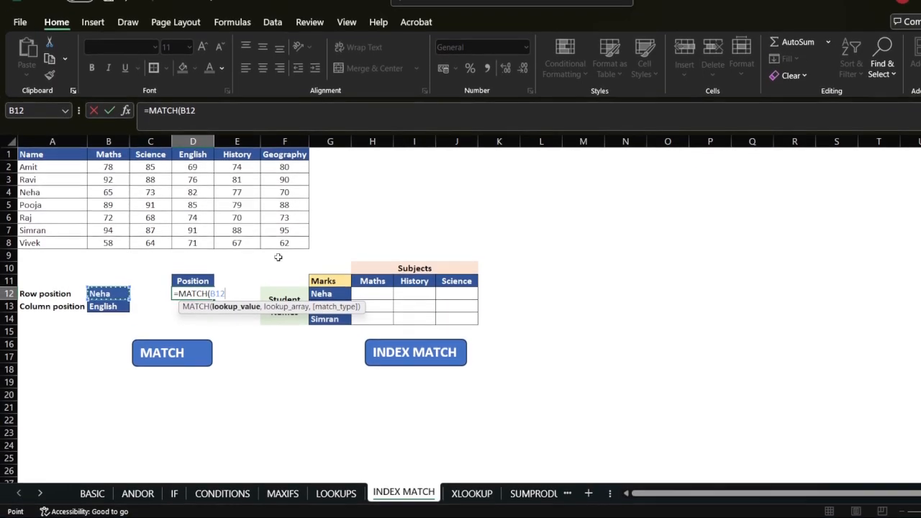
pyautogui.write(',')
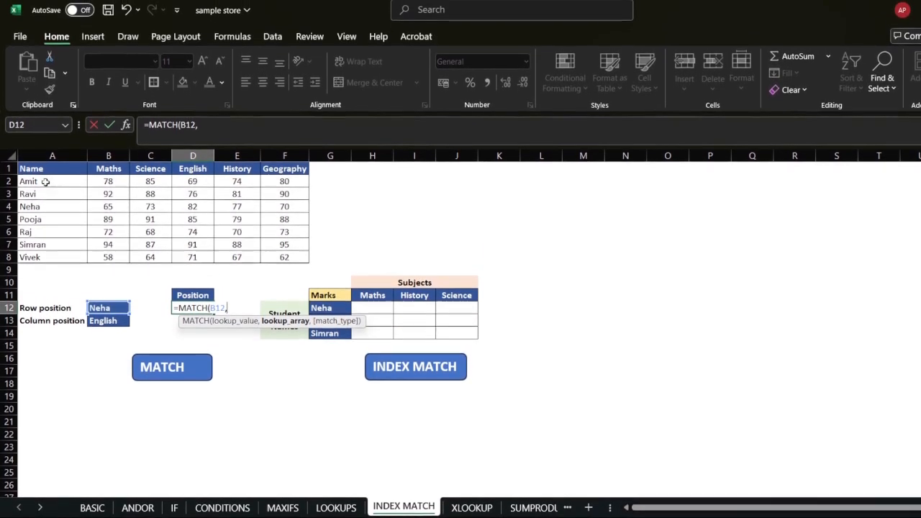
pyautogui.moveTo(65, 140); pyautogui.dragTo(47, 217)
pyautogui.moveTo(47, 263); pyautogui.dragTo(48, 260)
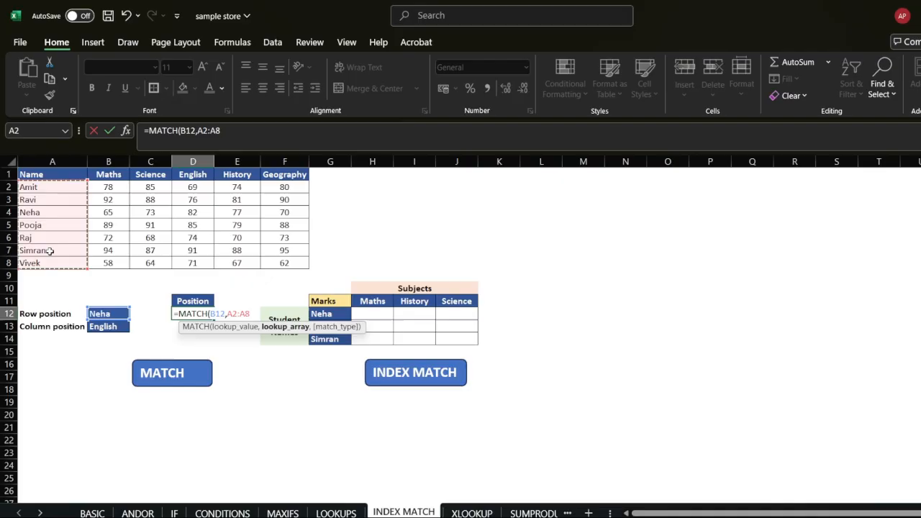
pyautogui.write(',')
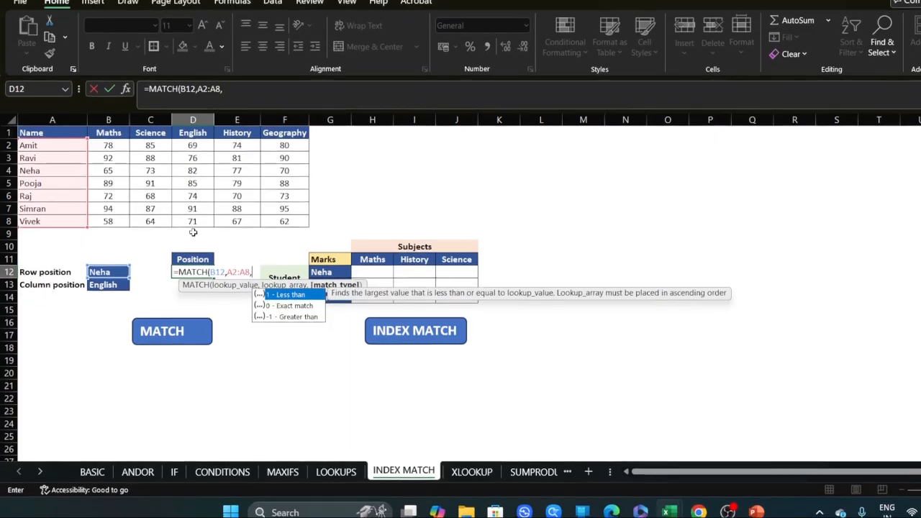
pyautogui.write('0')
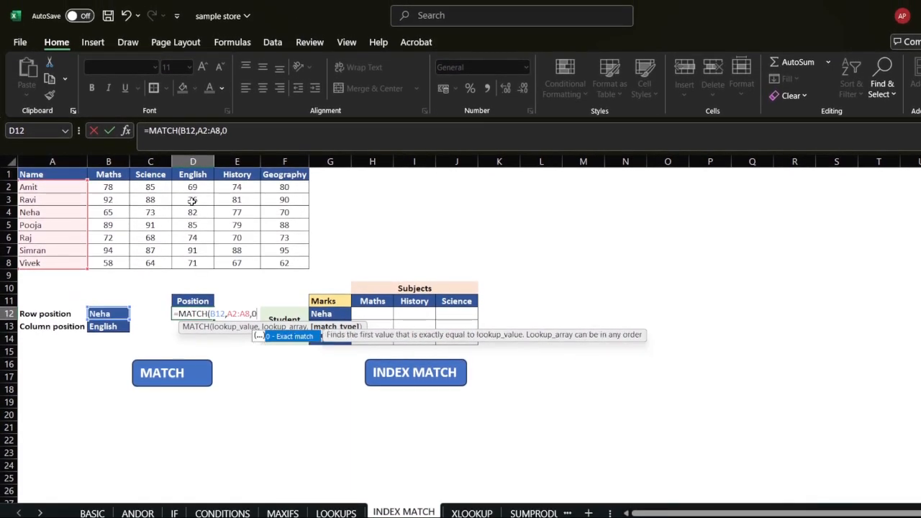
pyautogui.write(')')
pyautogui.press('Return')
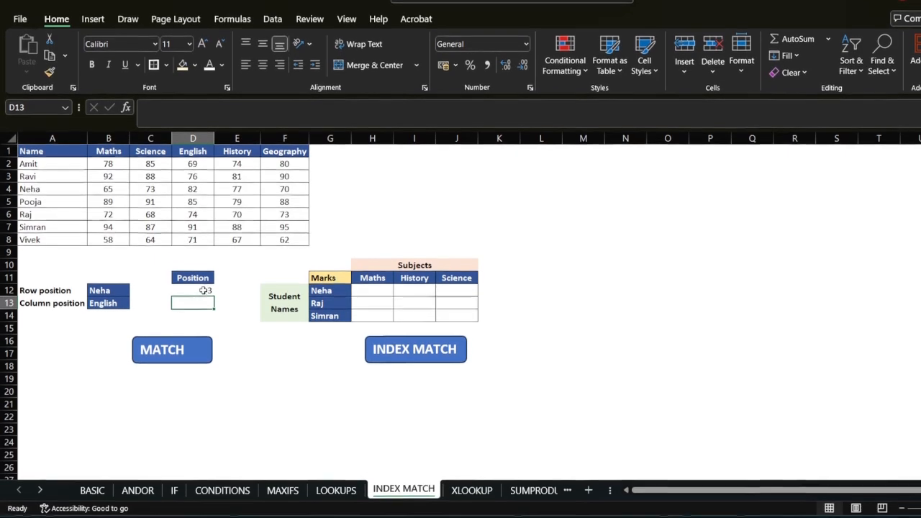
# - Review the MATCH formula in D12 and the student names in its lookup range A2:A8
pyautogui.click(193, 314)
pyautogui.doubleClick(193, 314)
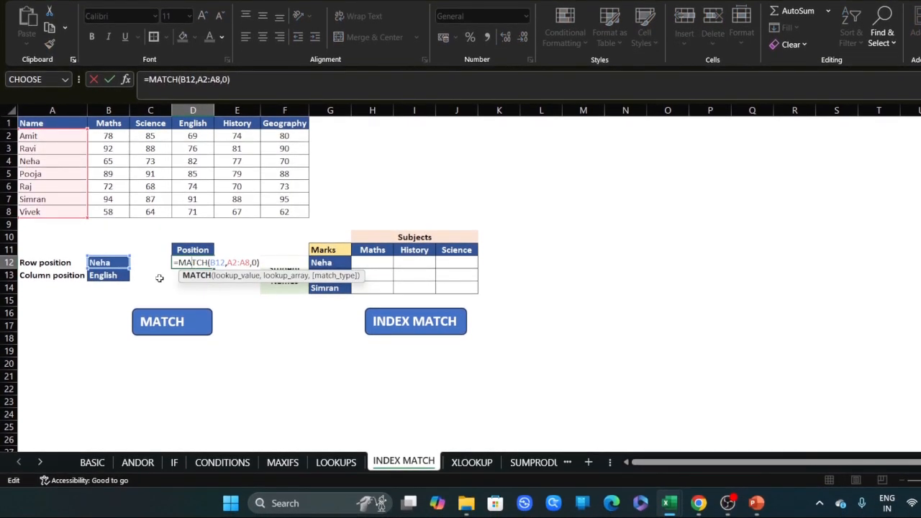
pyautogui.press('Escape')
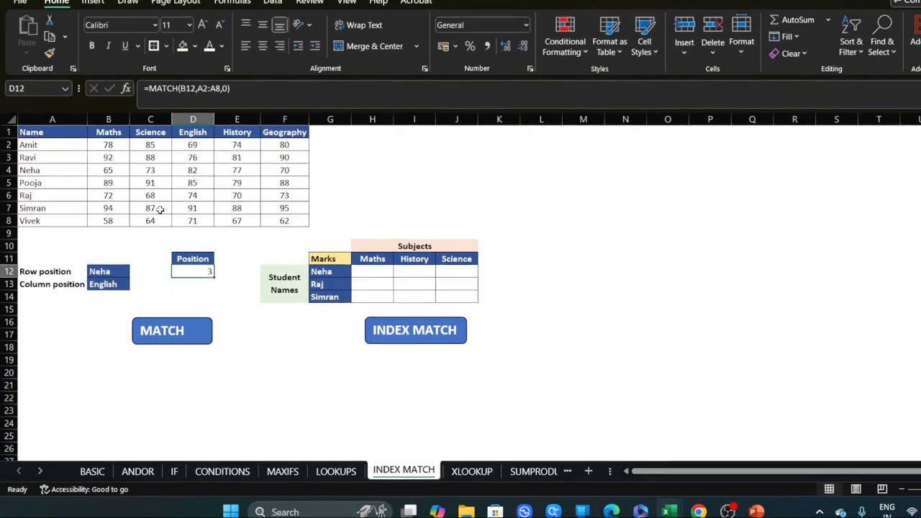
pyautogui.doubleClick(187, 265)
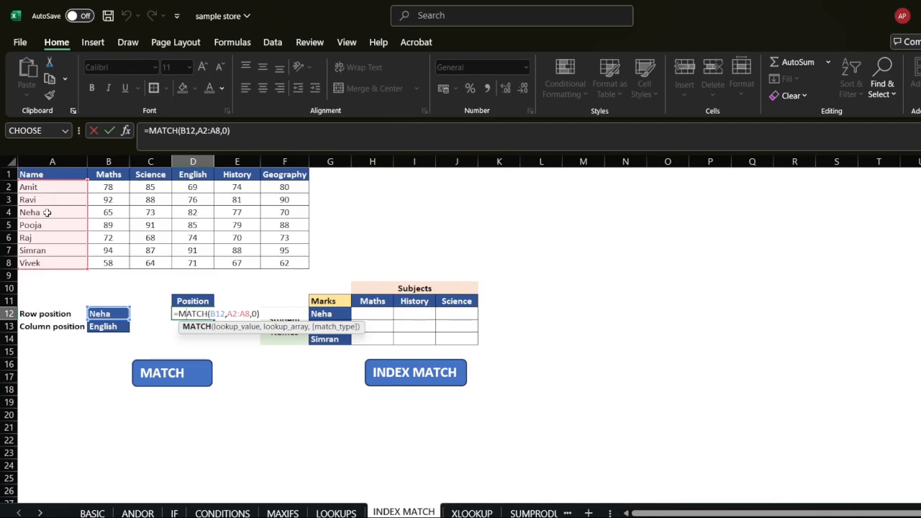
pyautogui.hotkey('ctrl', 'Return')
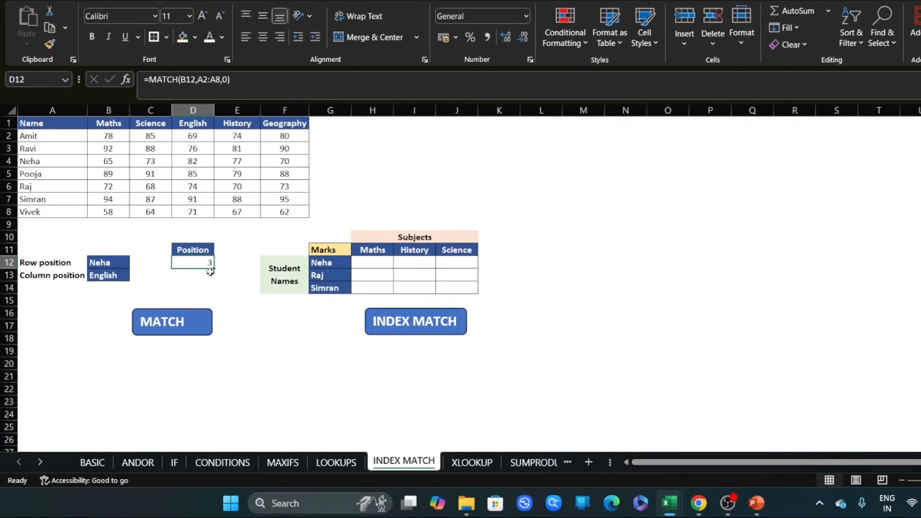
pyautogui.click(195, 279)
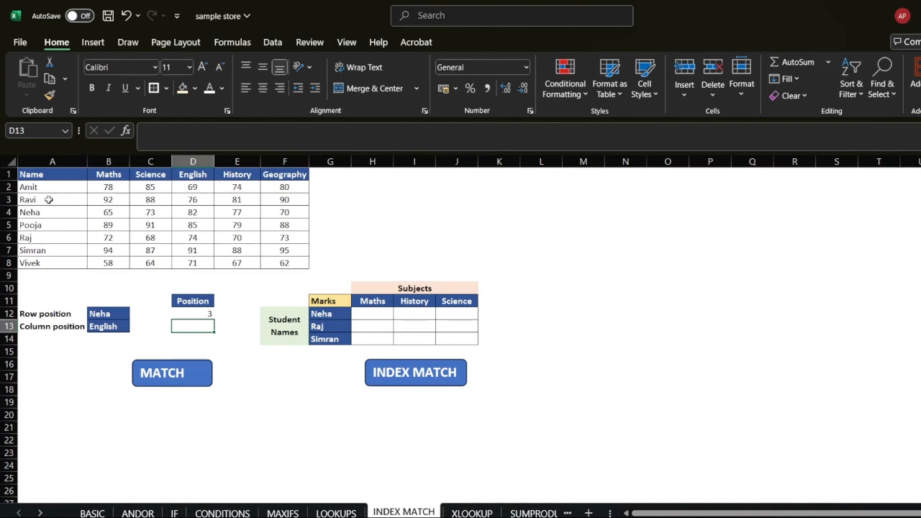
pyautogui.moveTo(50, 188); pyautogui.dragTo(22, 257)
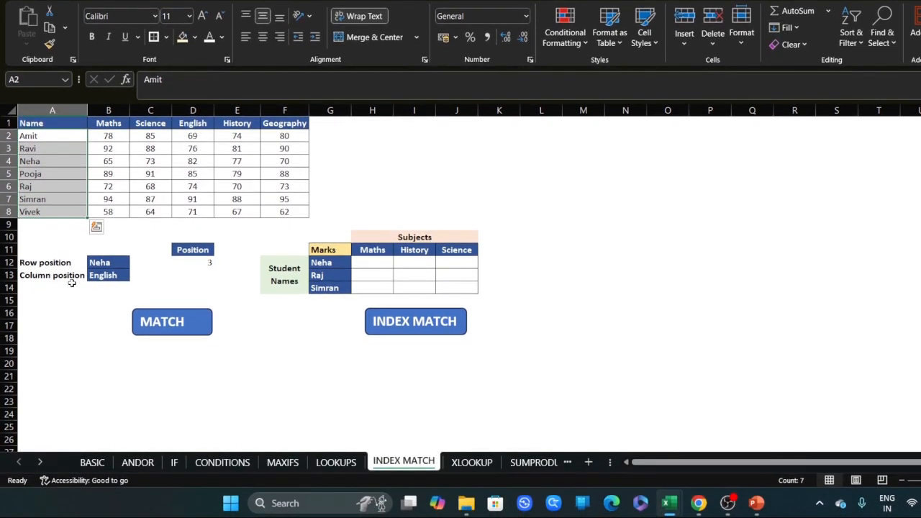
# - Enter =MATCH(B13,A1:F1,0) in D13 to find the column position of English in the header row
pyautogui.click(112, 276)
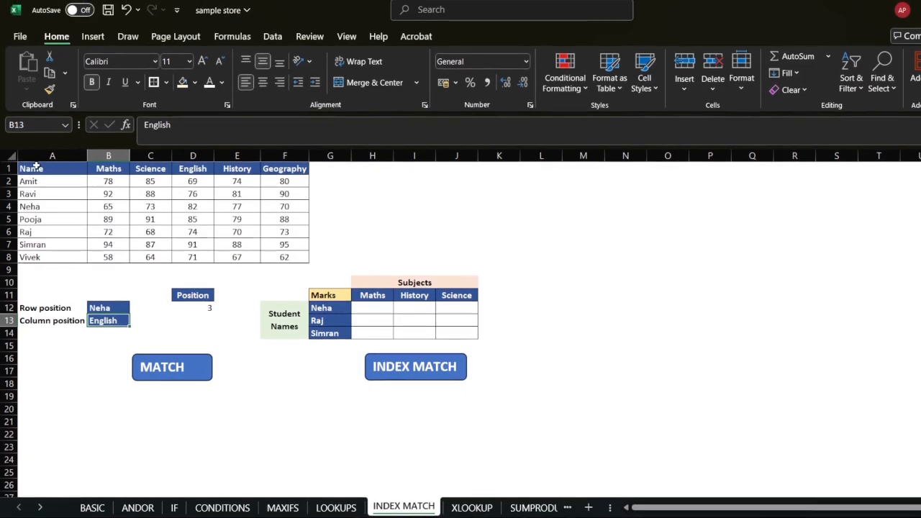
pyautogui.moveTo(29, 123); pyautogui.dragTo(258, 120)
pyautogui.moveTo(257, 171); pyautogui.dragTo(304, 174)
pyautogui.click(199, 328)
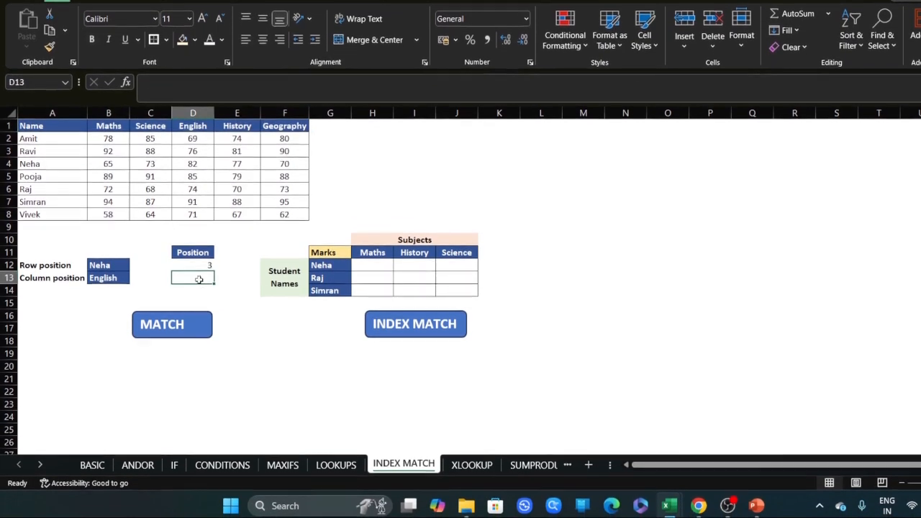
pyautogui.write('=mat')
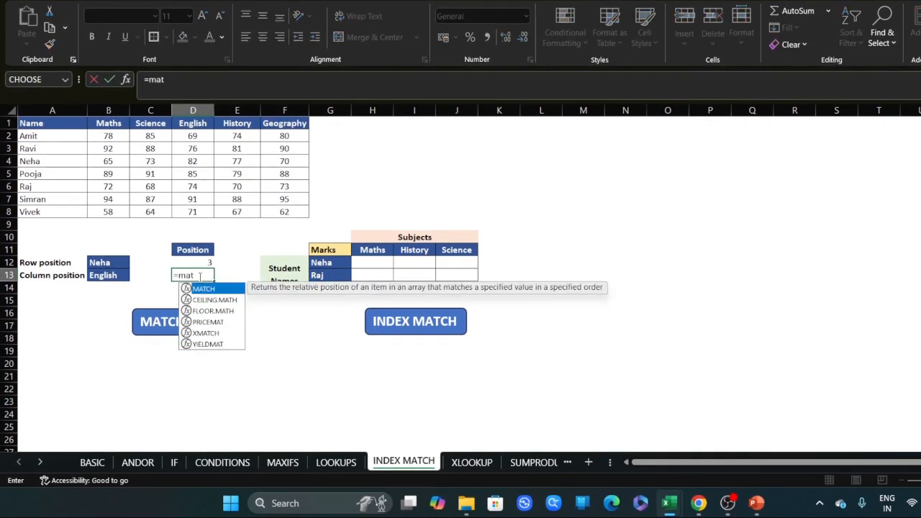
pyautogui.press('Tab')
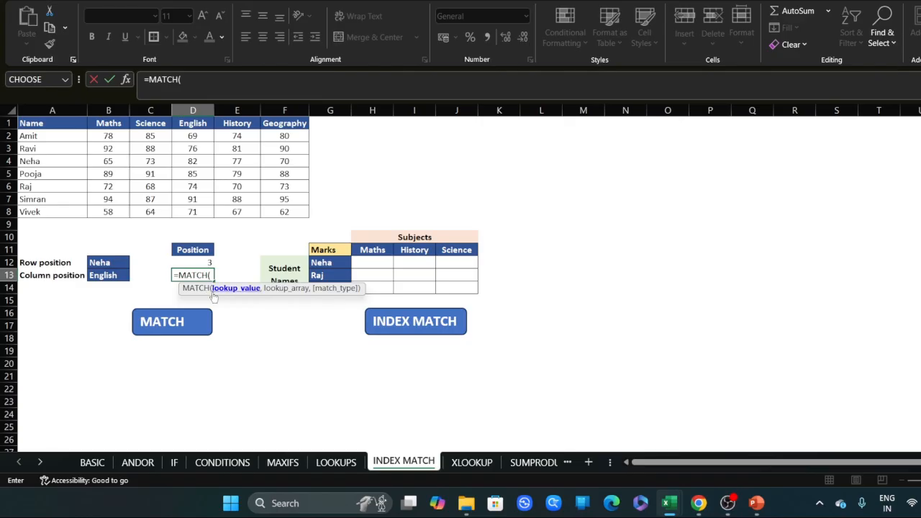
pyautogui.click(101, 276)
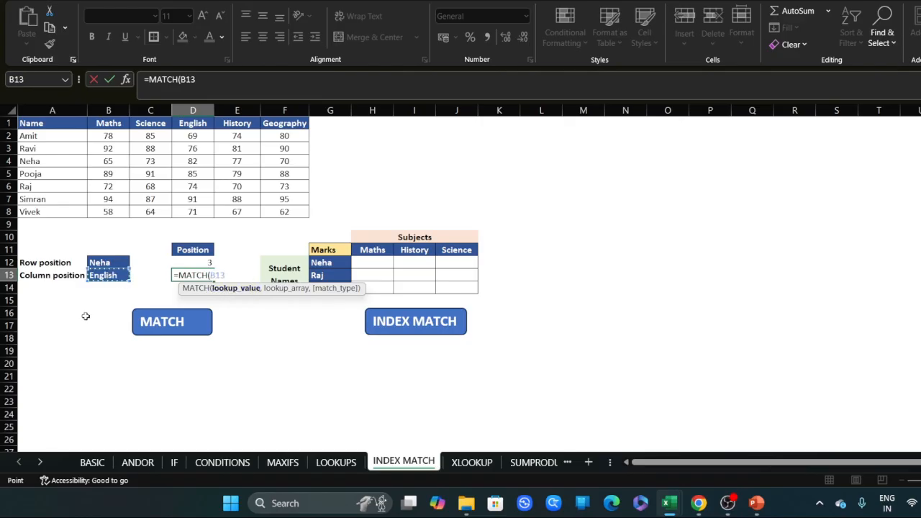
pyautogui.write(',')
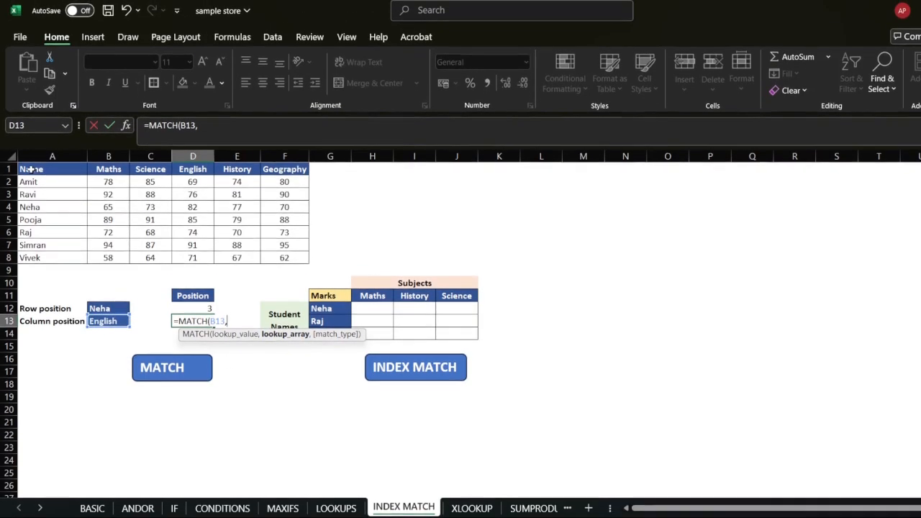
pyautogui.click(85, 123)
pyautogui.moveTo(89, 173); pyautogui.dragTo(288, 182)
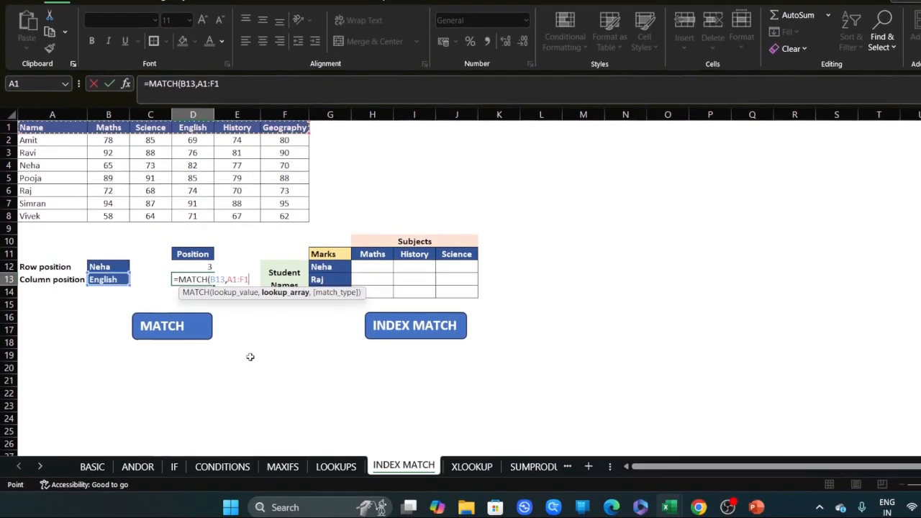
pyautogui.write(',')
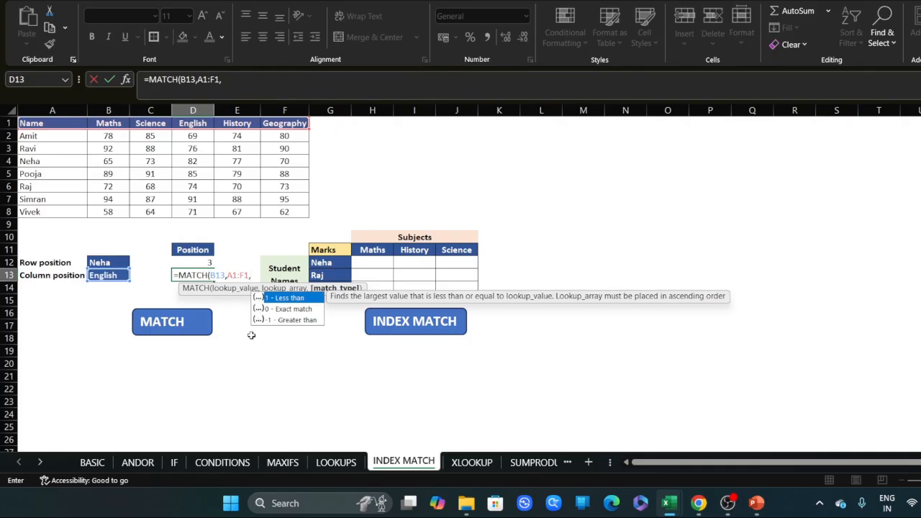
pyautogui.write('0)')
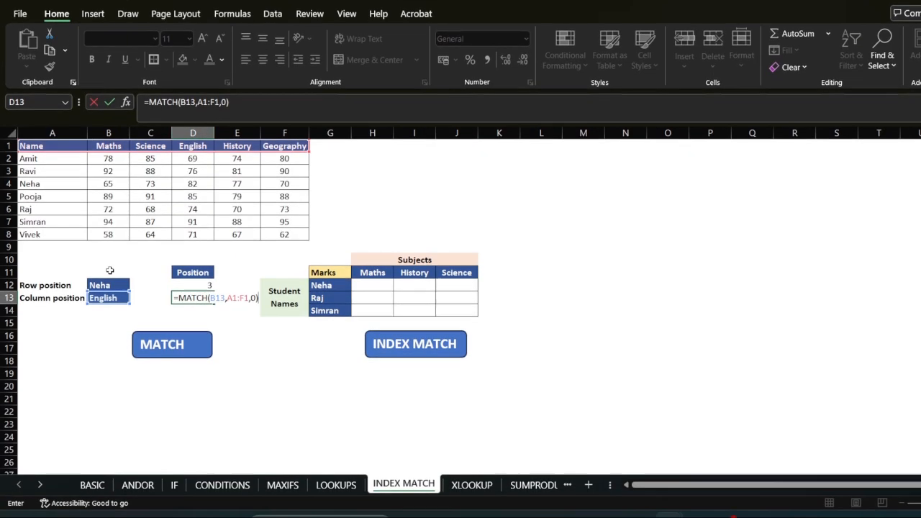
pyautogui.press('Return')
pyautogui.click(193, 279)
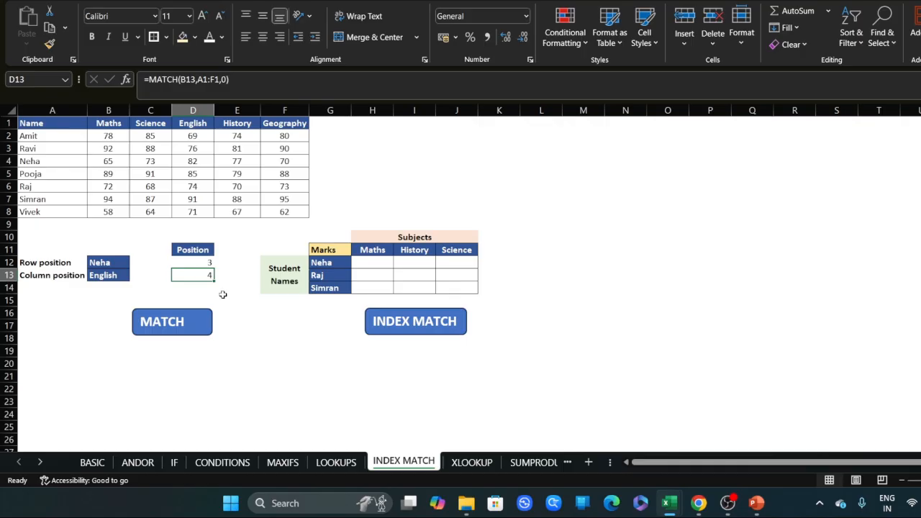
# - Examine the INDEX MATCH marks grid, including the student names in G12:G14 and subject headings in H11:J11
pyautogui.moveTo(226, 299); pyautogui.dragTo(102, 358)
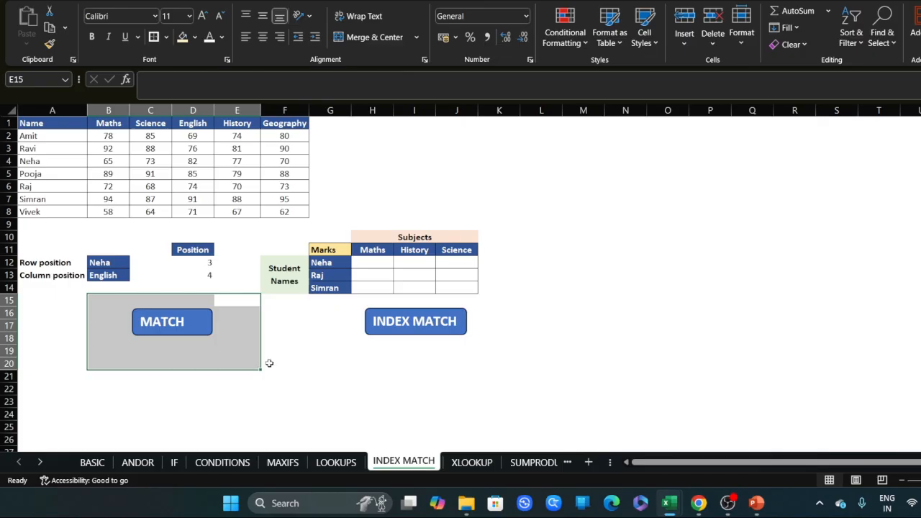
pyautogui.moveTo(329, 300); pyautogui.dragTo(485, 361)
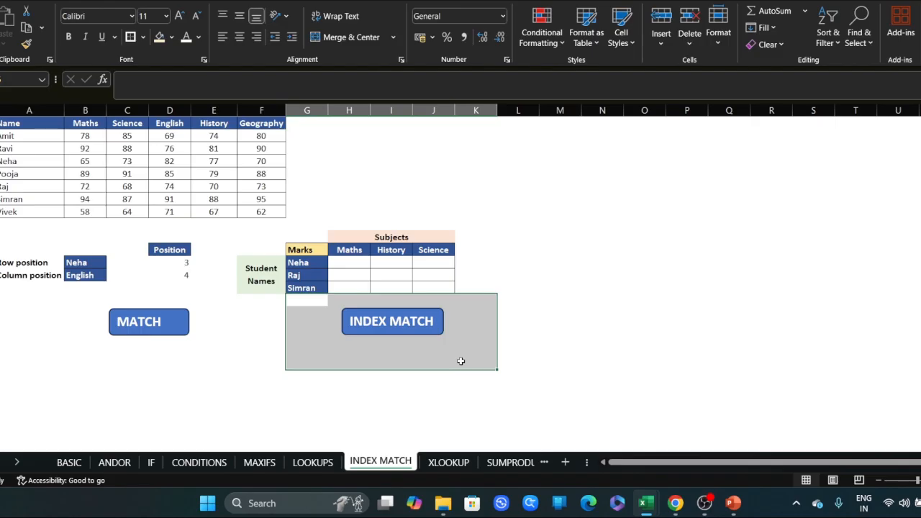
pyautogui.click(360, 266)
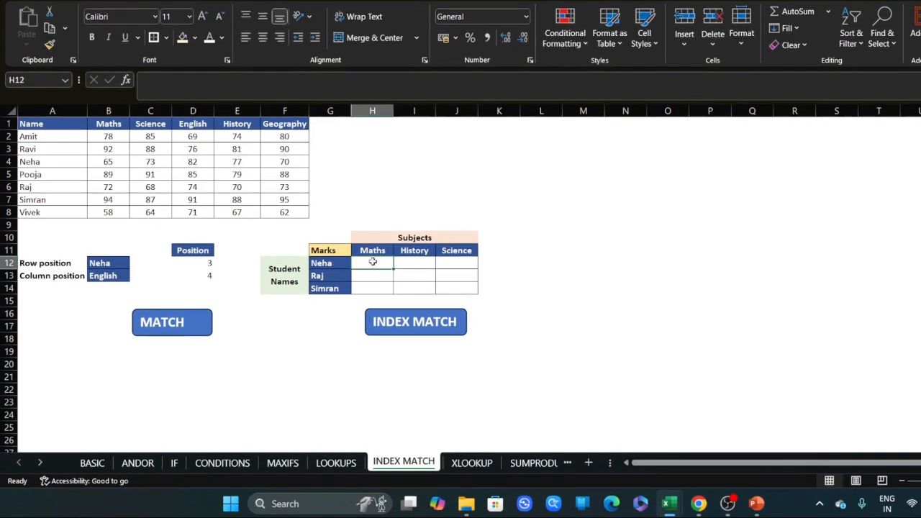
pyautogui.moveTo(338, 263); pyautogui.dragTo(333, 292)
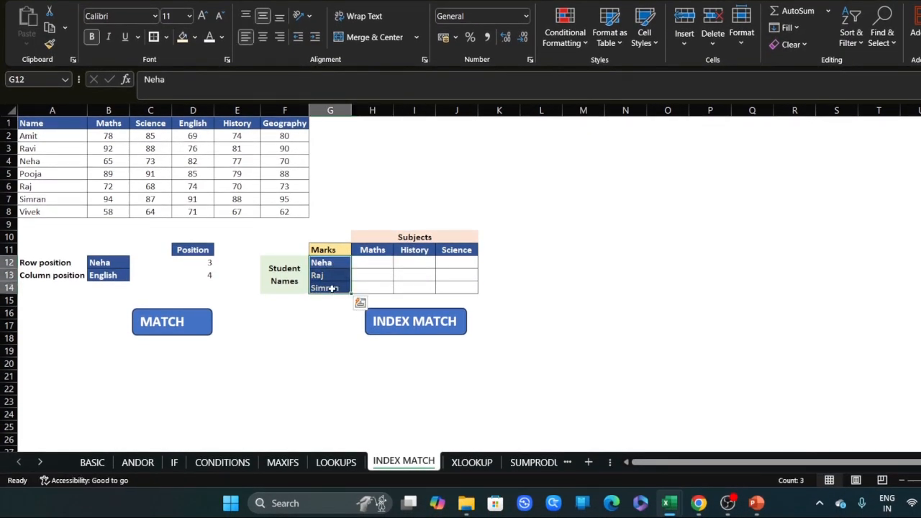
pyautogui.moveTo(372, 250); pyautogui.dragTo(455, 250)
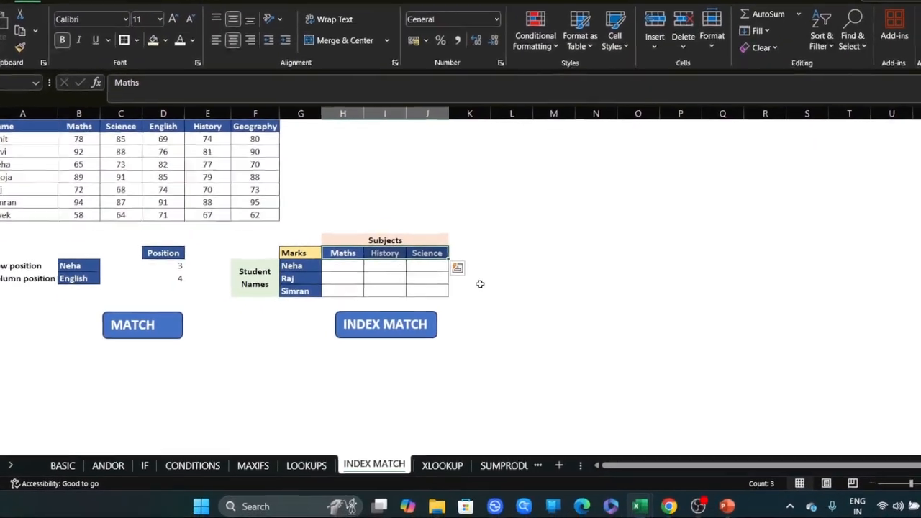
pyautogui.click(480, 290)
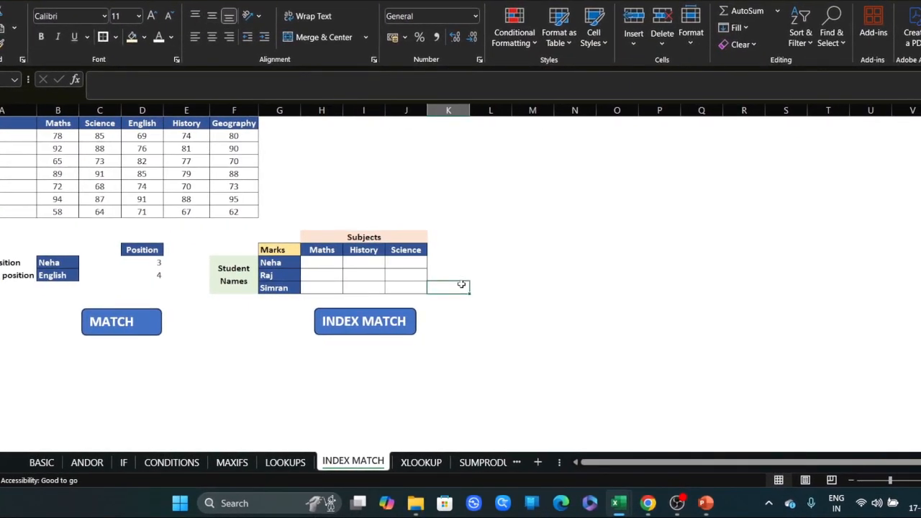
# - Begin an INDEX formula in H12 with the marks range locked as $B$2:$F$8 for its array
pyautogui.click(325, 265)
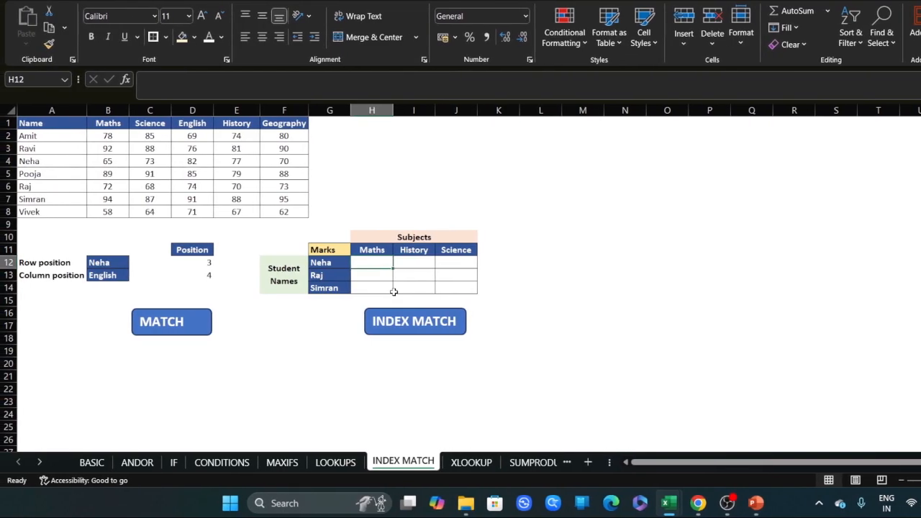
pyautogui.write('=')
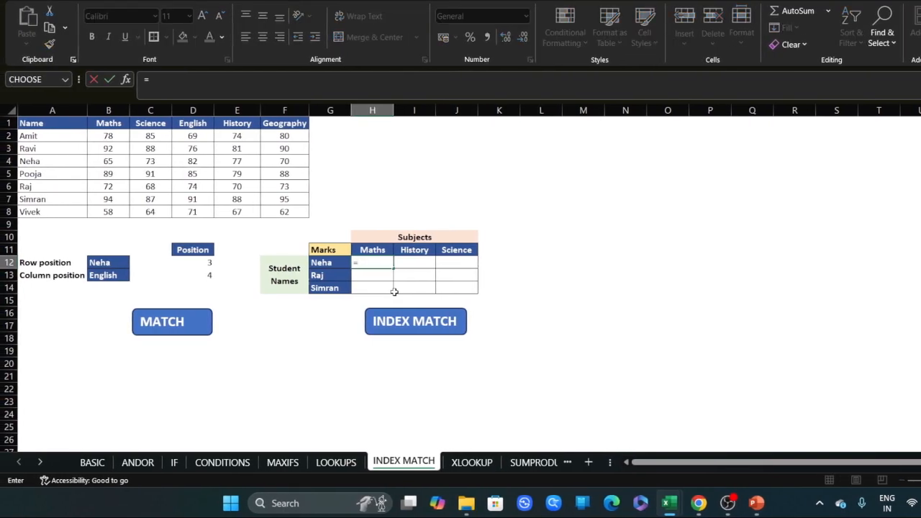
pyautogui.write('index')
pyautogui.press('Tab')
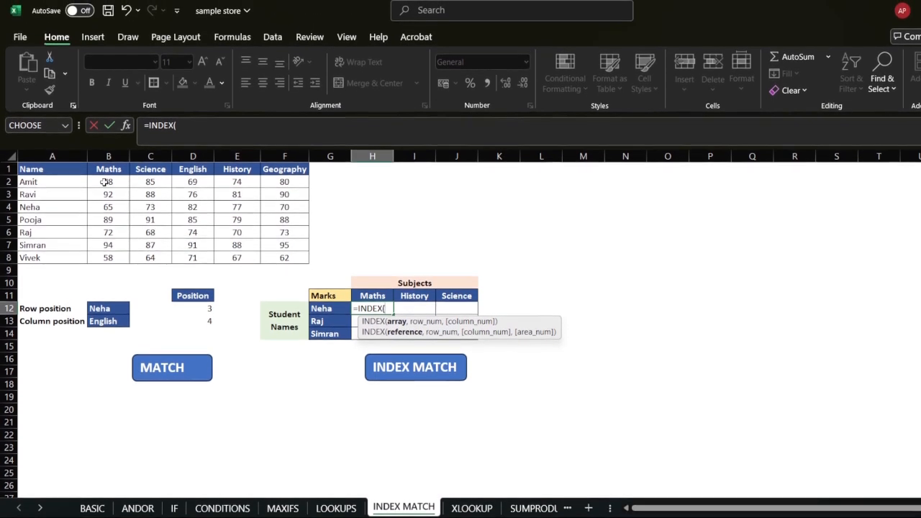
pyautogui.click(108, 135)
pyautogui.moveTo(108, 189); pyautogui.dragTo(293, 262)
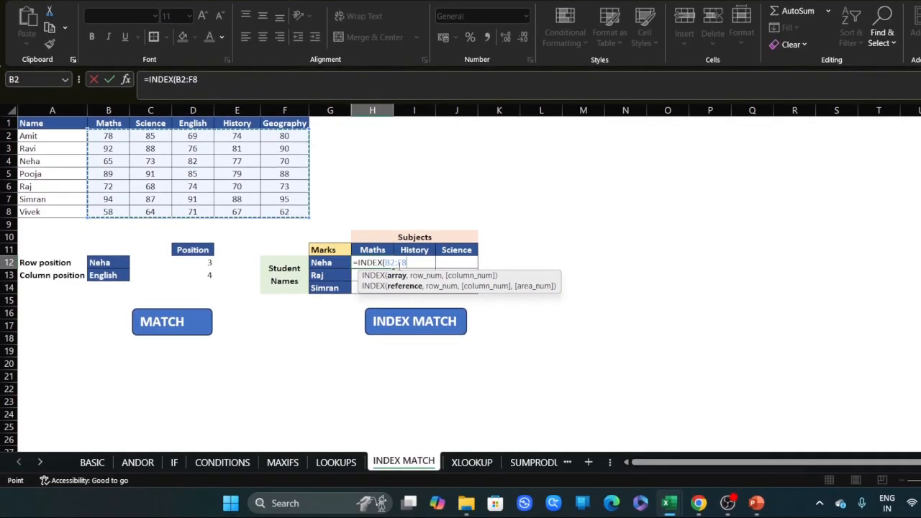
pyautogui.press('F4')
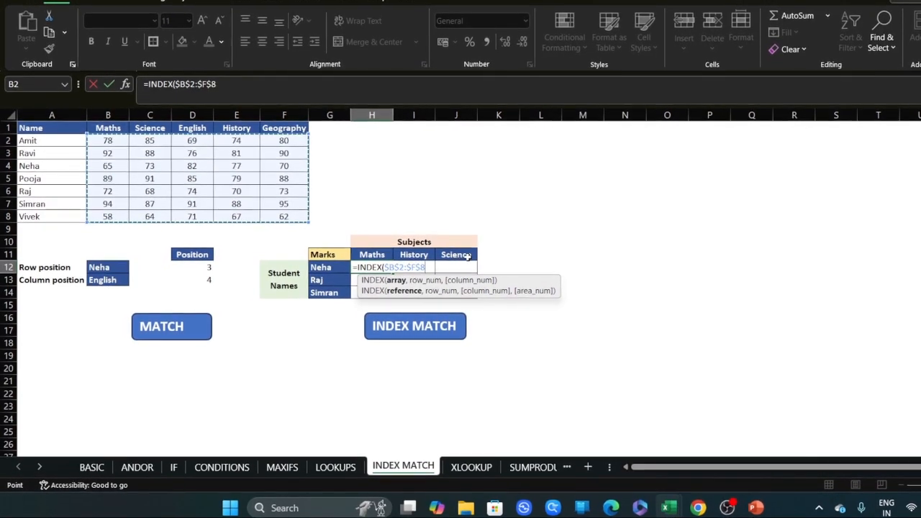
pyautogui.write(',')
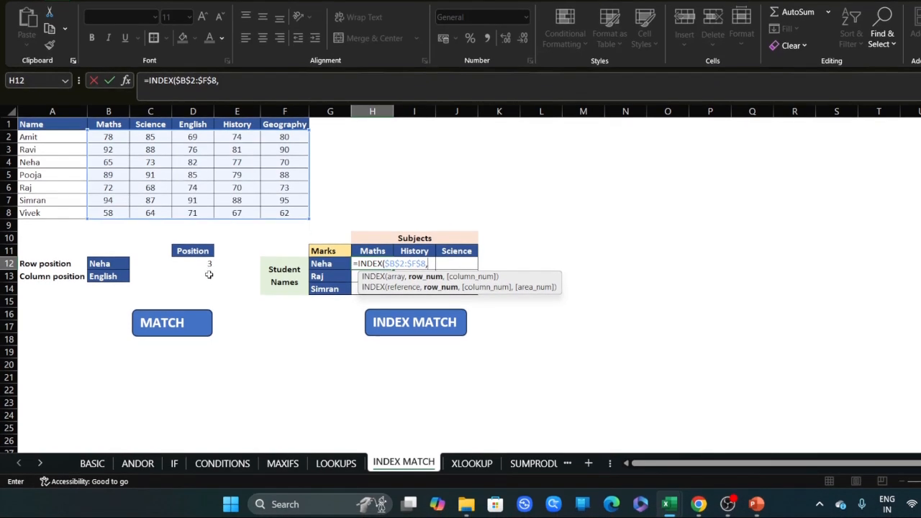
# - Add MATCH($G12,$A$2:$A$8,0) as the row number argument of the INDEX formula in H12
pyautogui.write('match')
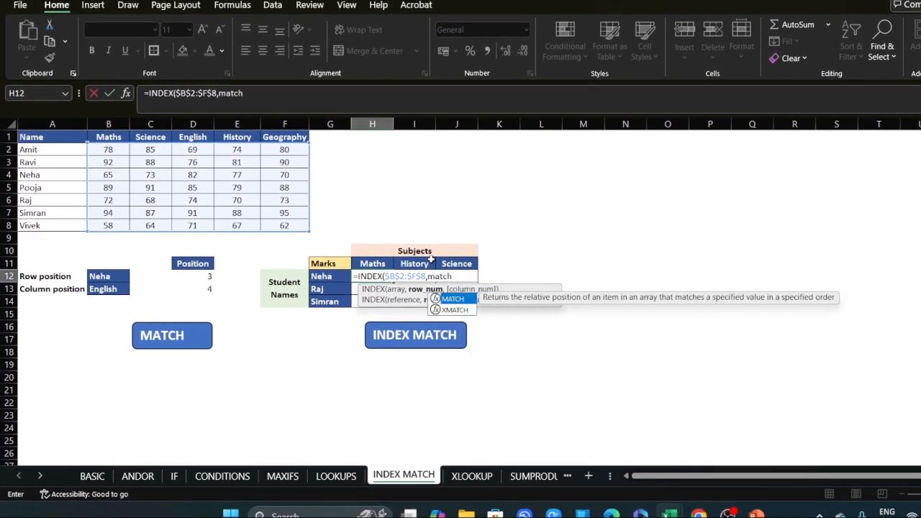
pyautogui.press('Tab')
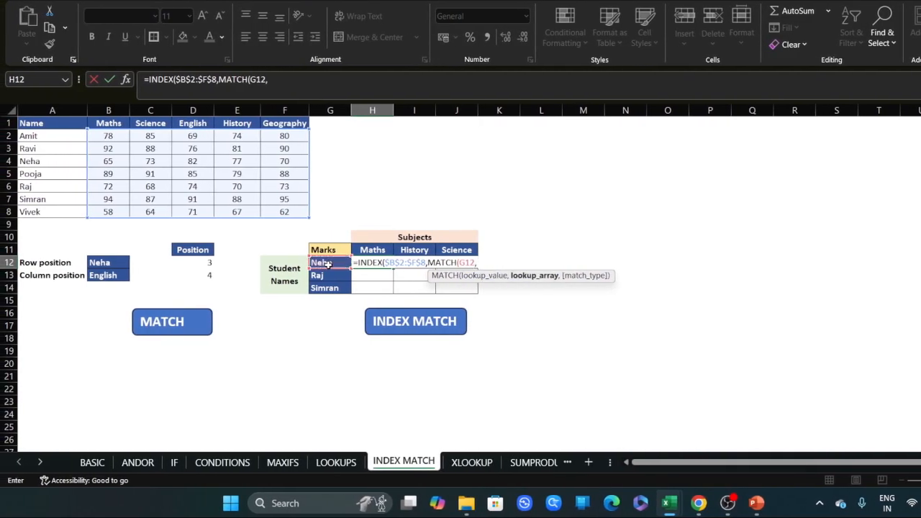
pyautogui.click(467, 262)
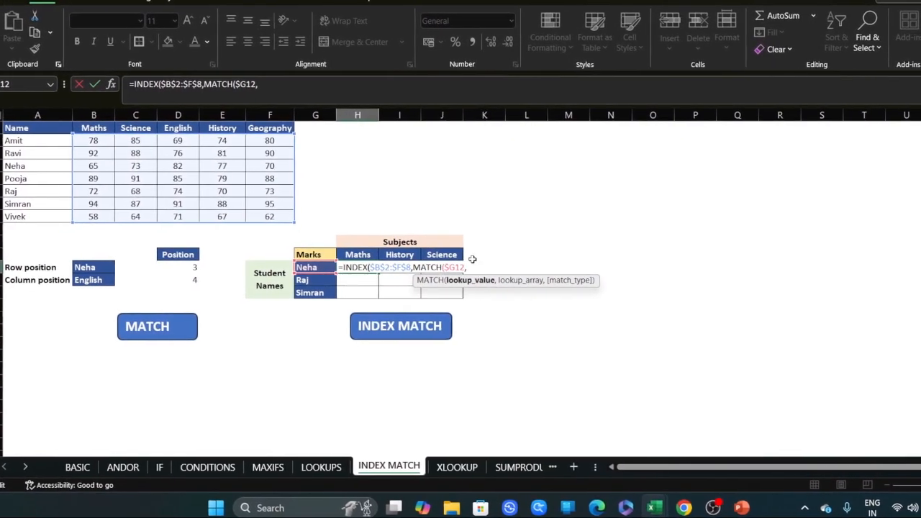
pyautogui.click(496, 265)
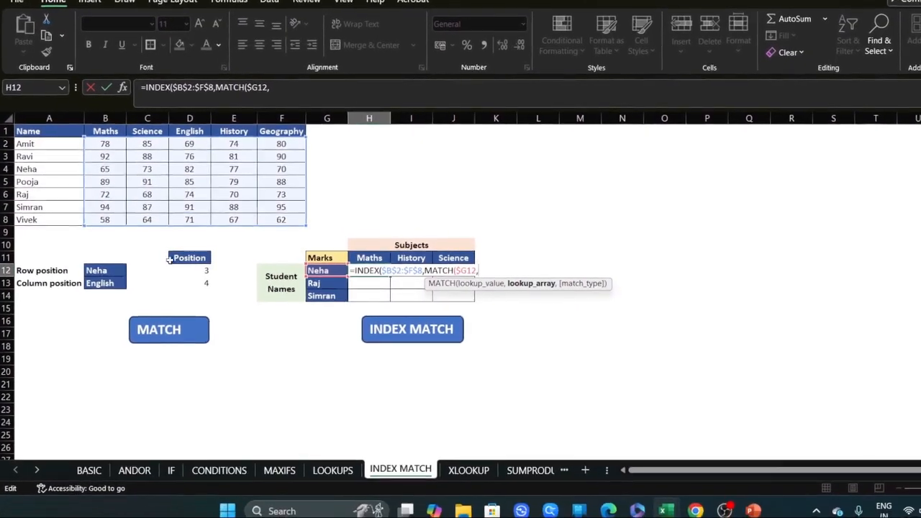
pyautogui.moveTo(29, 144); pyautogui.dragTo(40, 221)
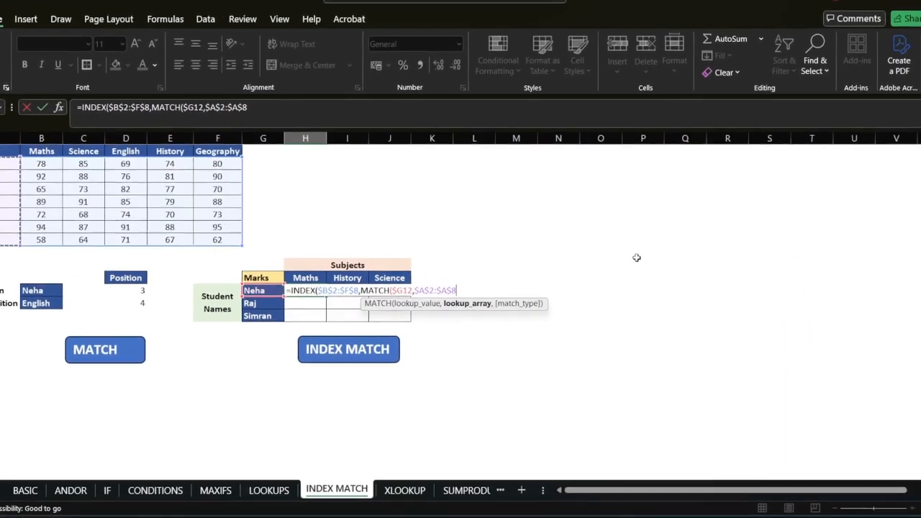
pyautogui.write(',')
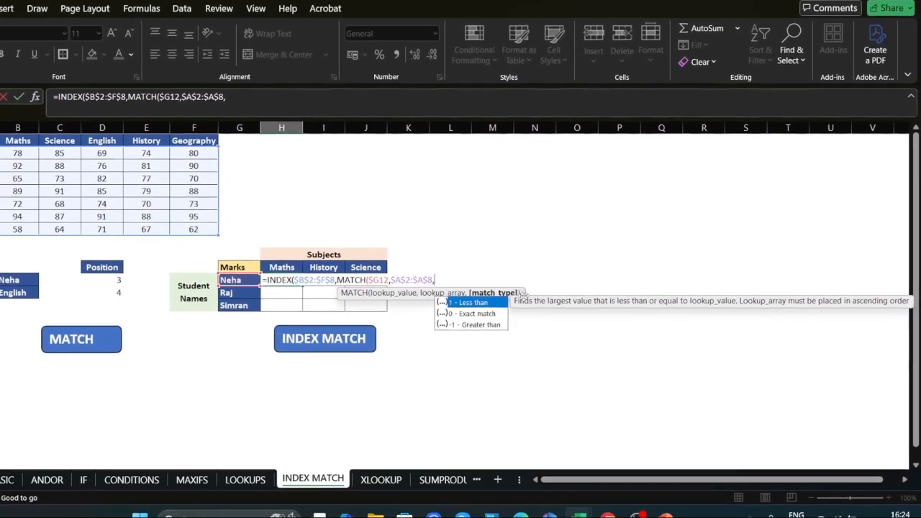
pyautogui.write('0')
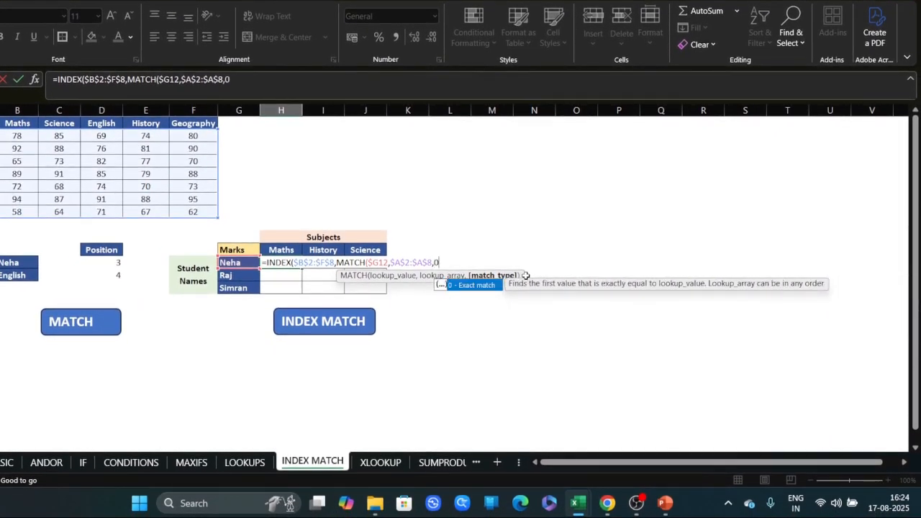
pyautogui.write('),mat')
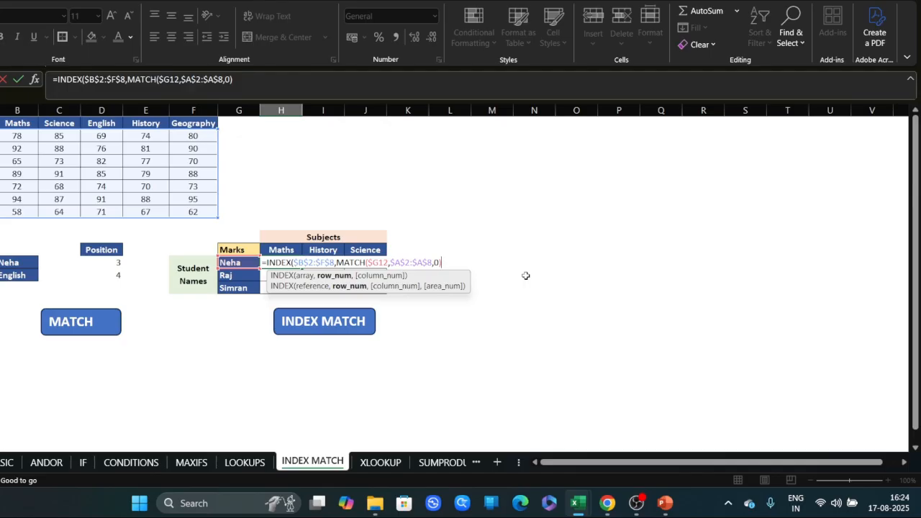
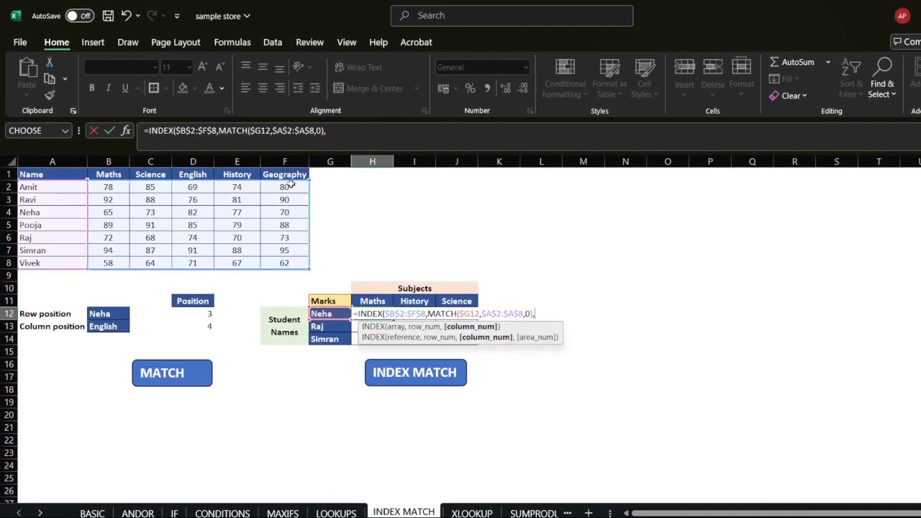
# - Complete the H12 formula with MATCH(H$11,$B$1:$F$1,0) as the INDEX column number argument
pyautogui.write('mat')
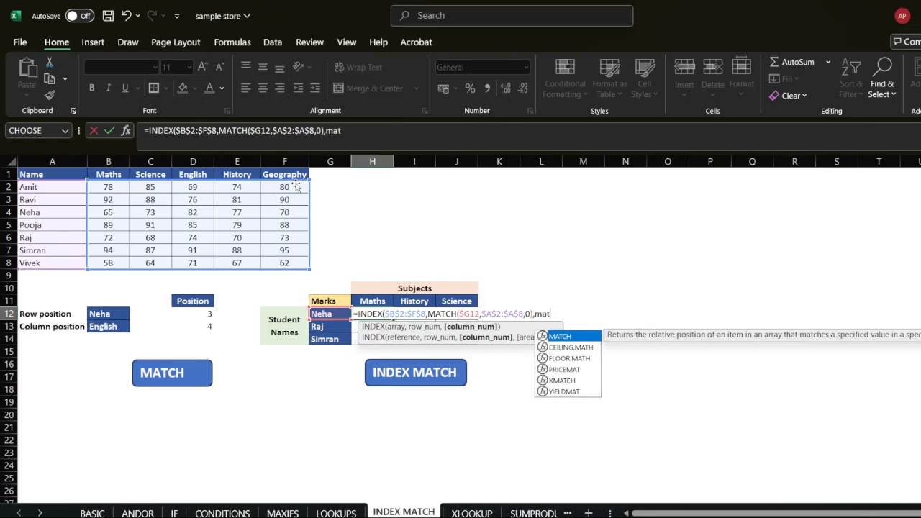
pyautogui.press('Tab')
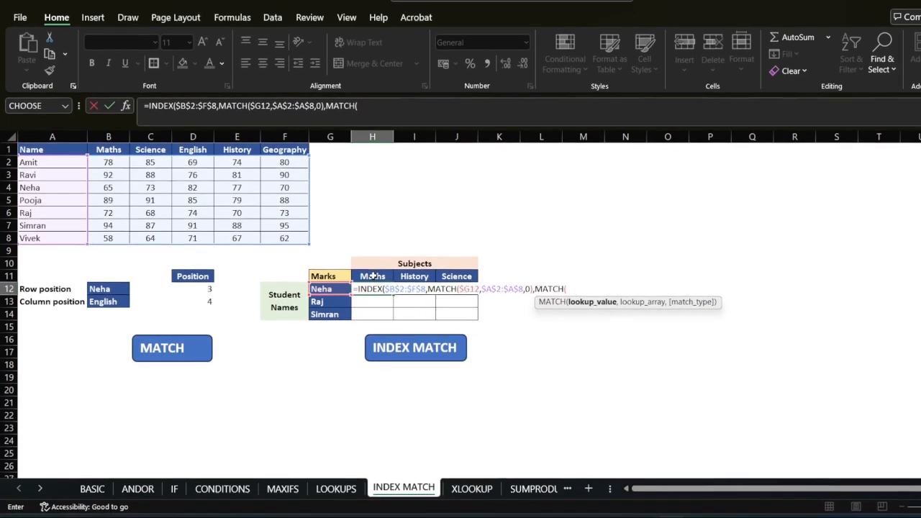
pyautogui.click(371, 301)
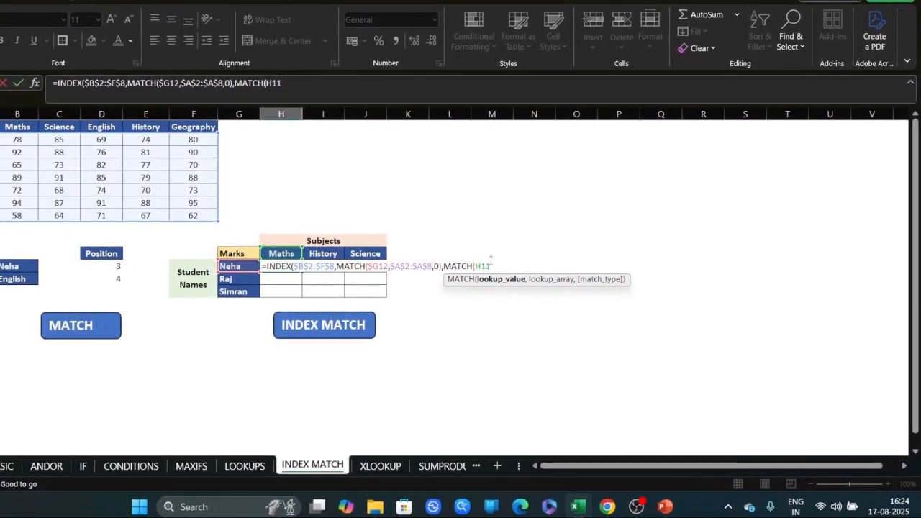
pyautogui.write('$8,')
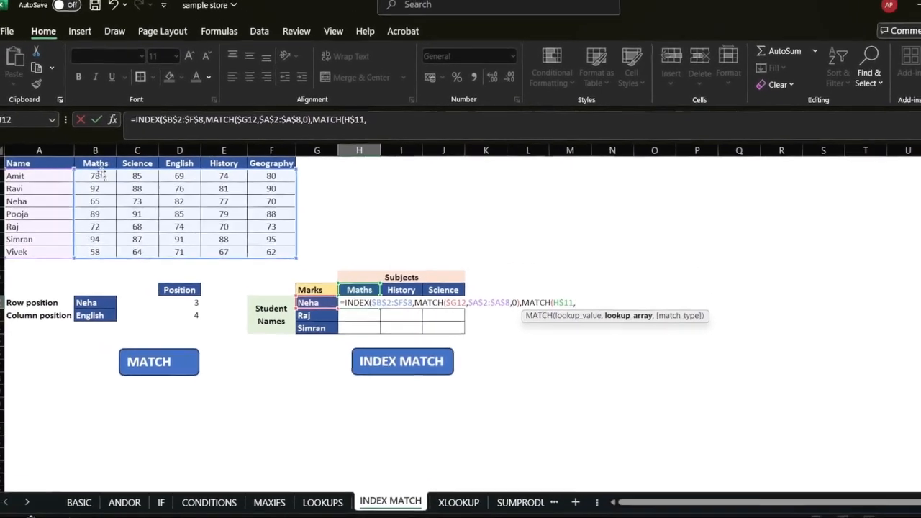
pyautogui.moveTo(17, 123); pyautogui.dragTo(55, 121)
pyautogui.moveTo(146, 171); pyautogui.dragTo(261, 174)
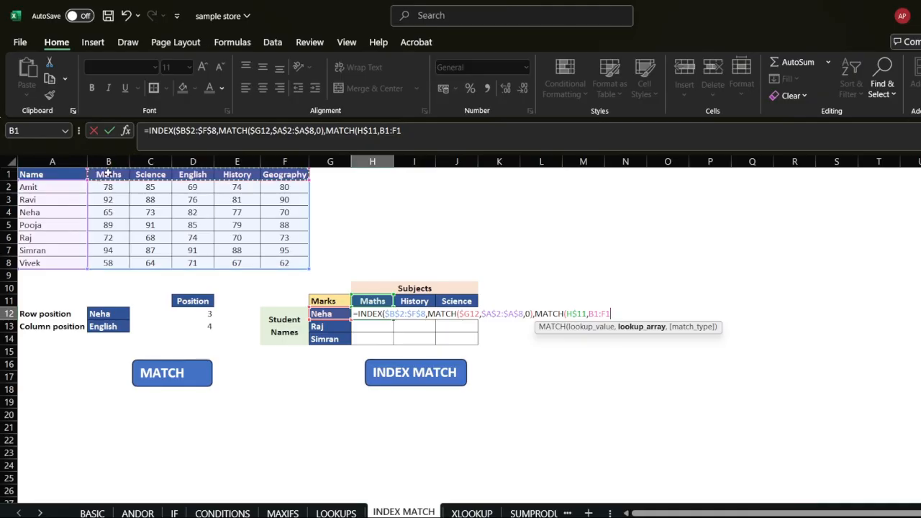
pyautogui.press('F4')
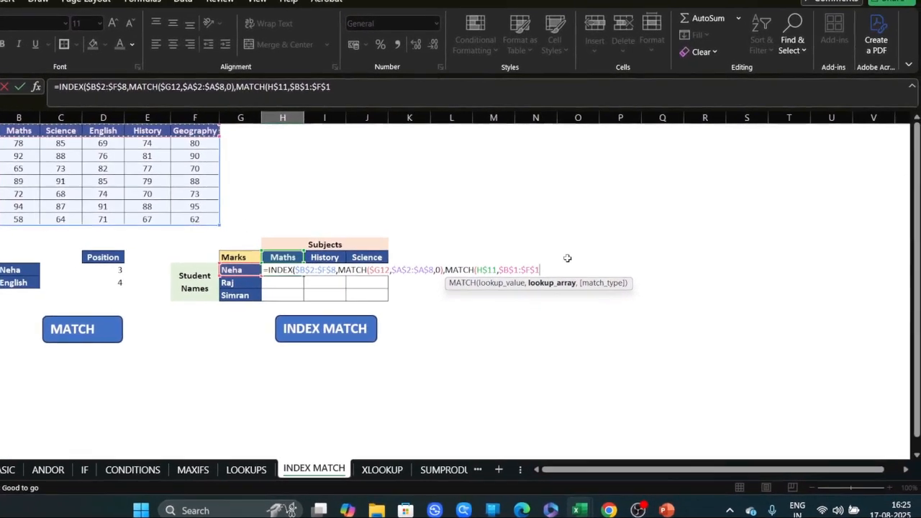
pyautogui.write(',0')
pyautogui.press('BackSpace')
pyautogui.write('0)')
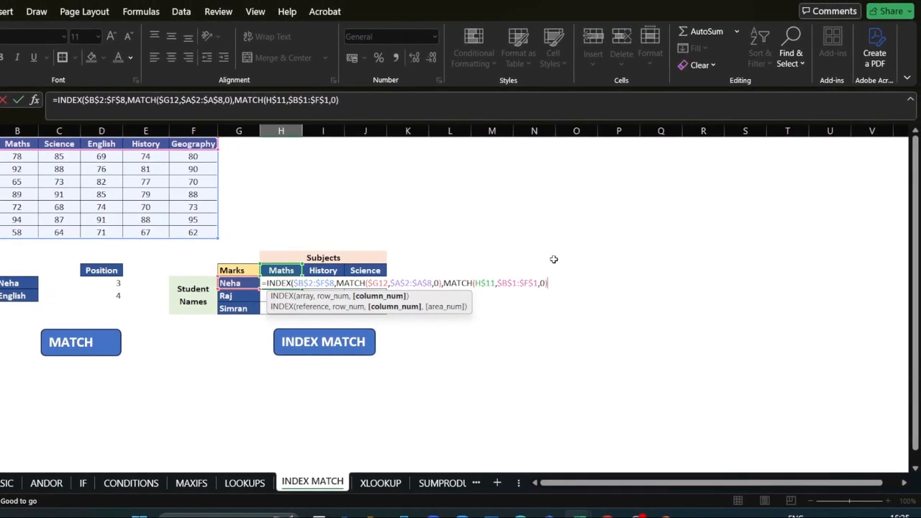
pyautogui.write(')')
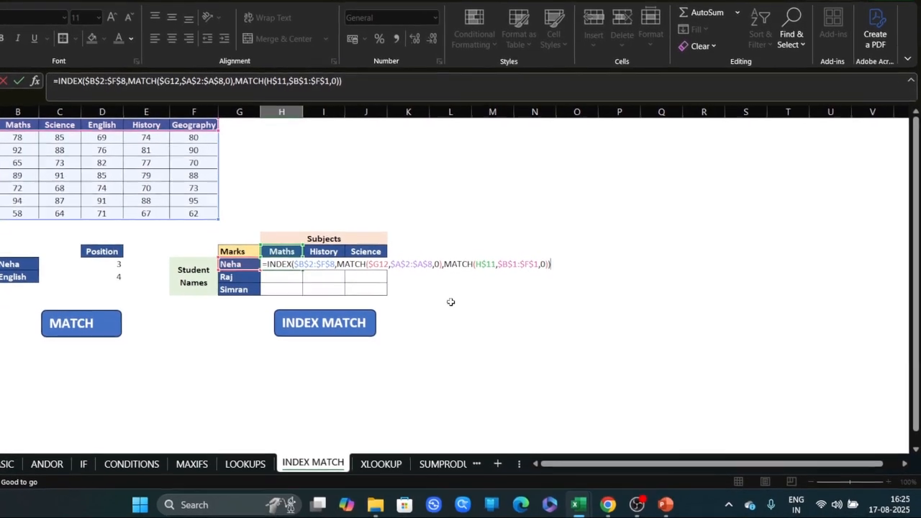
pyautogui.press('Return')
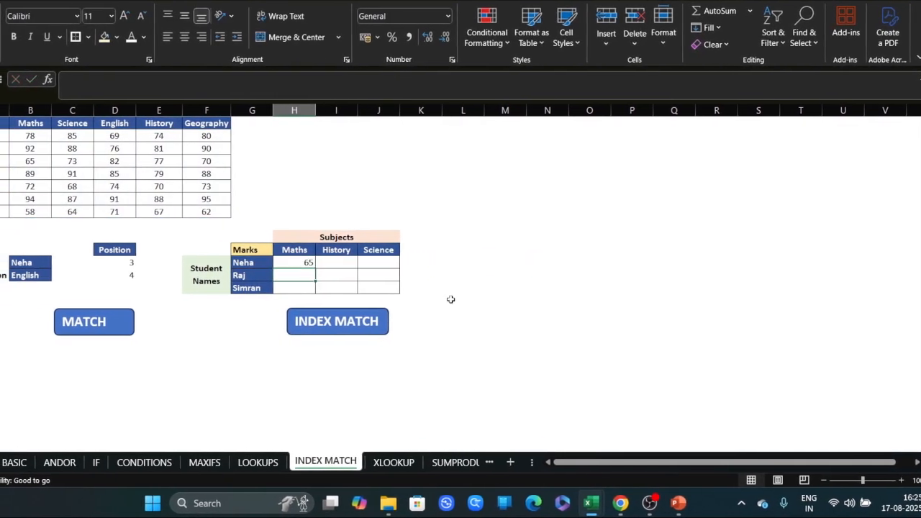
# - Check the INDEX MATCH formula in H12 against the source mark in B4, tracing its row and the Maths column
pyautogui.click(362, 263)
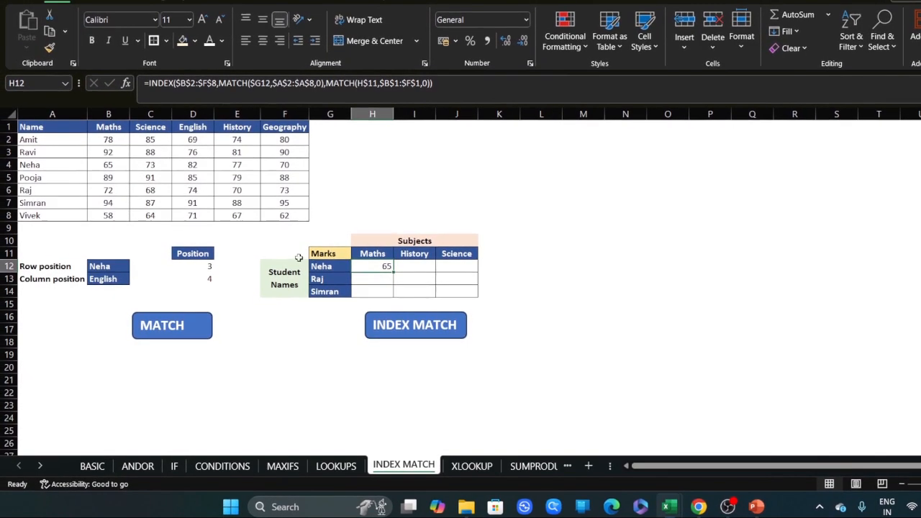
pyautogui.click(335, 263)
pyautogui.click(101, 196)
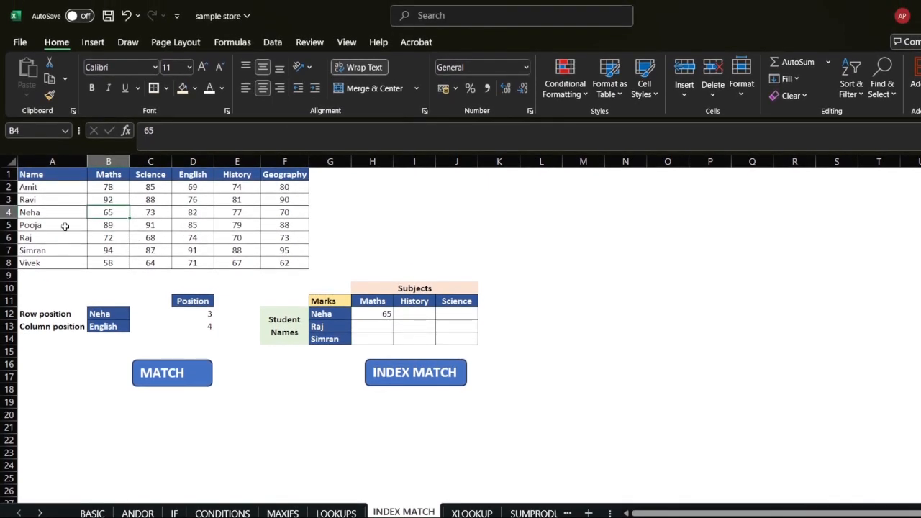
pyautogui.click(5, 212)
pyautogui.click(109, 160)
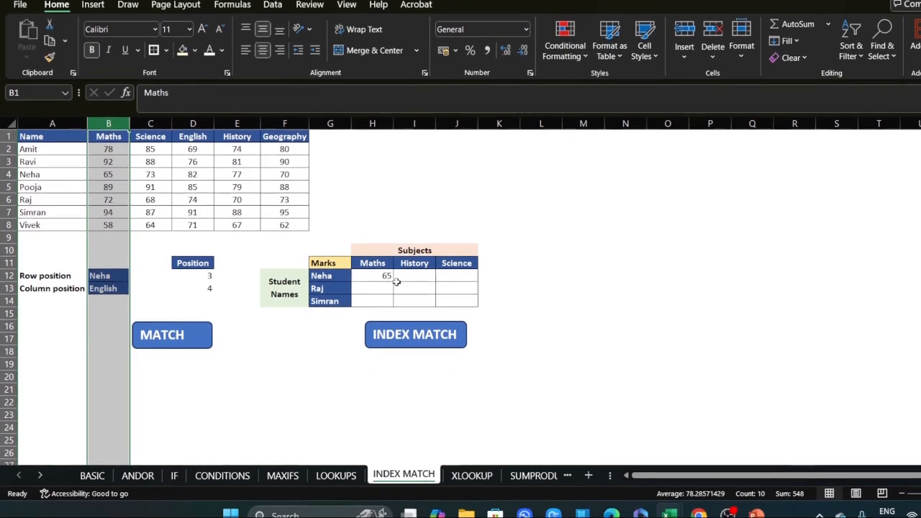
# - Begin an INDEX formula in I13 with the marks range locked as $B$2:$F$8 for its array
pyautogui.click(408, 314)
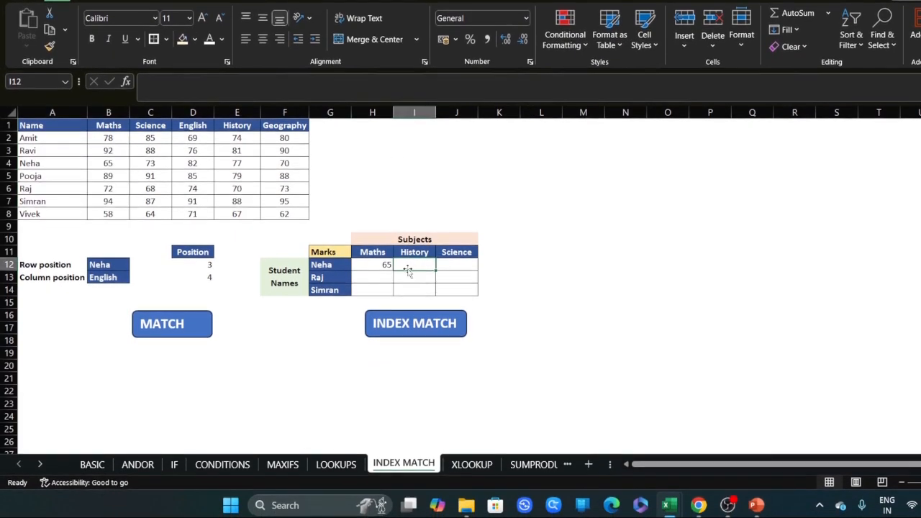
pyautogui.click(414, 278)
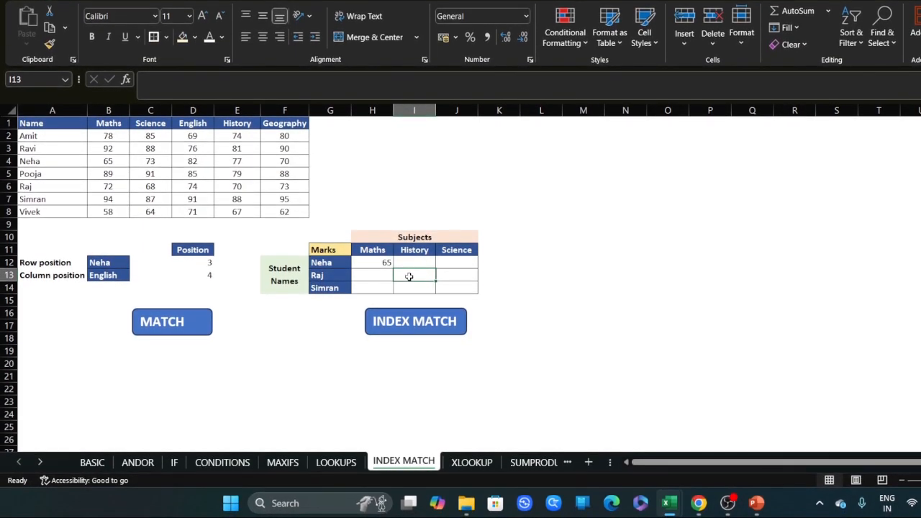
pyautogui.scroll(-1, 409, 276)
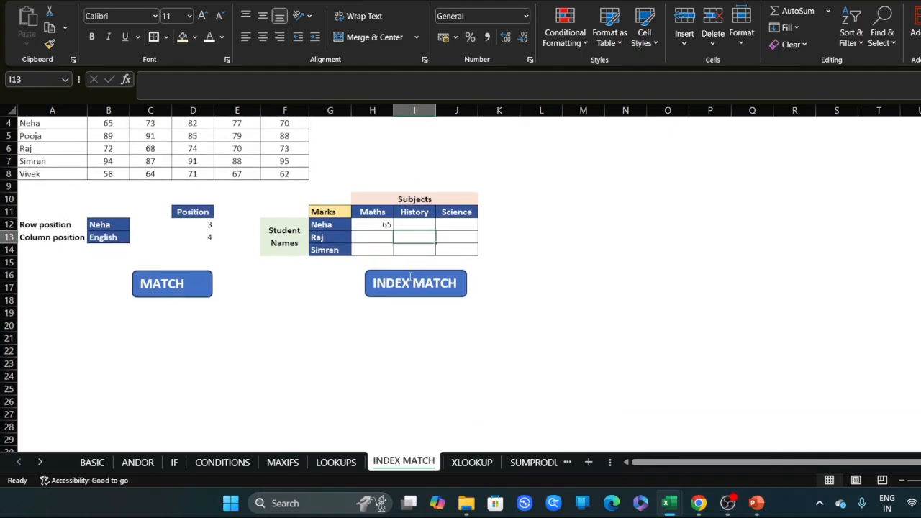
pyautogui.scroll(1, 410, 276)
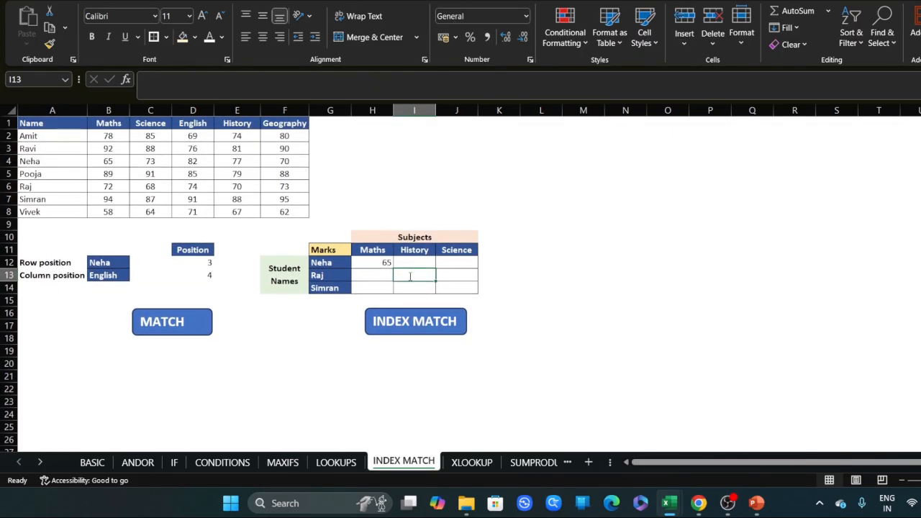
pyautogui.write('=inde')
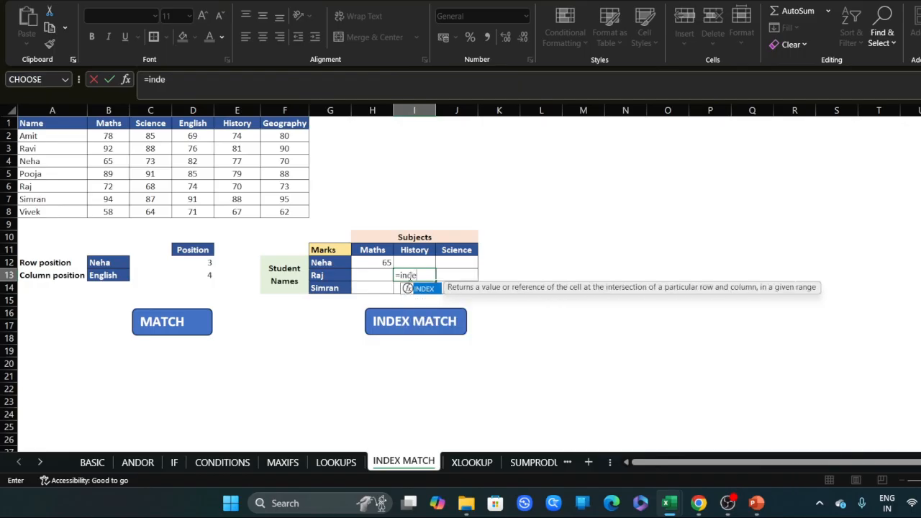
pyautogui.write('x')
pyautogui.press('Tab')
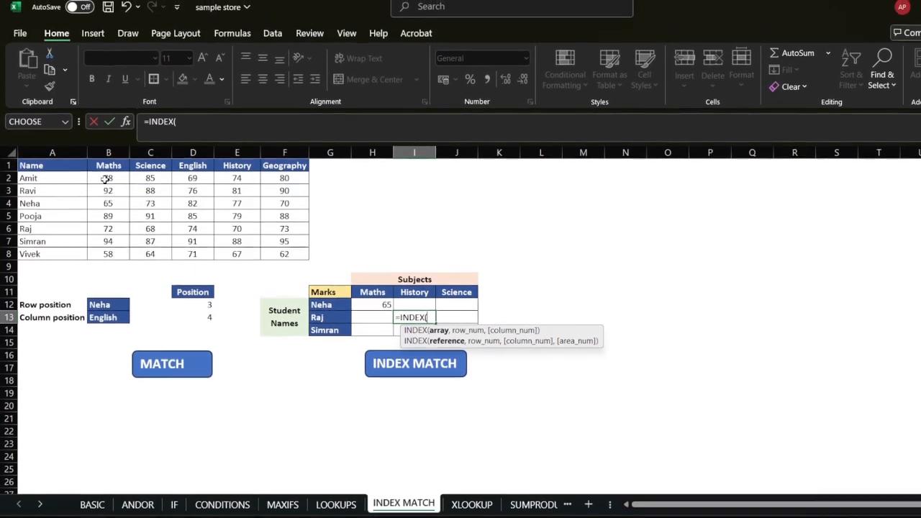
pyautogui.moveTo(104, 137); pyautogui.dragTo(310, 187)
pyautogui.moveTo(311, 236); pyautogui.dragTo(303, 261)
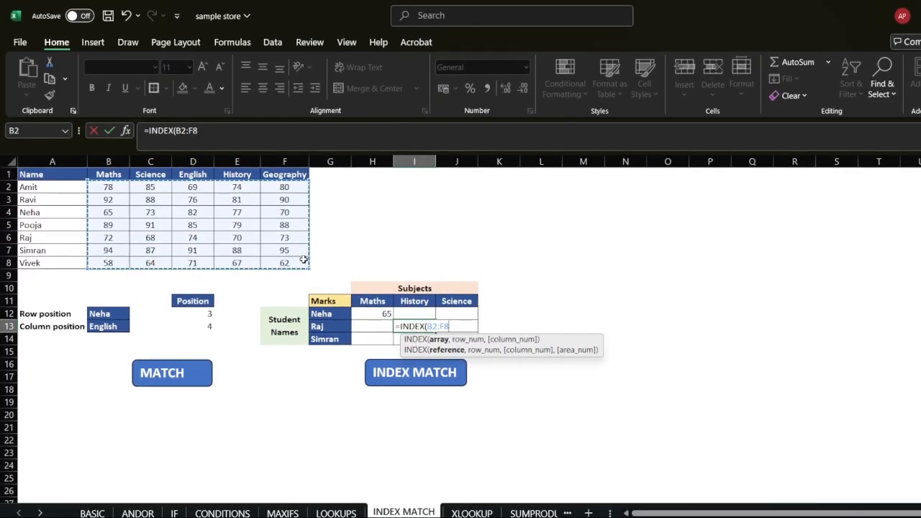
pyautogui.press('F4')
pyautogui.write(',')
# - Add MATCH($G13,$A$2:$A$8,0) as the row number argument of the INDEX formula in I13
pyautogui.write('ch')
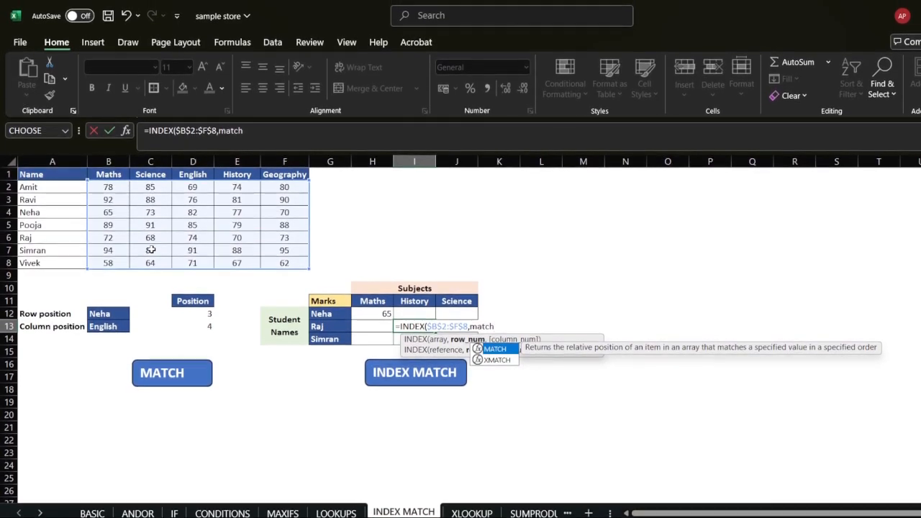
pyautogui.press('Tab')
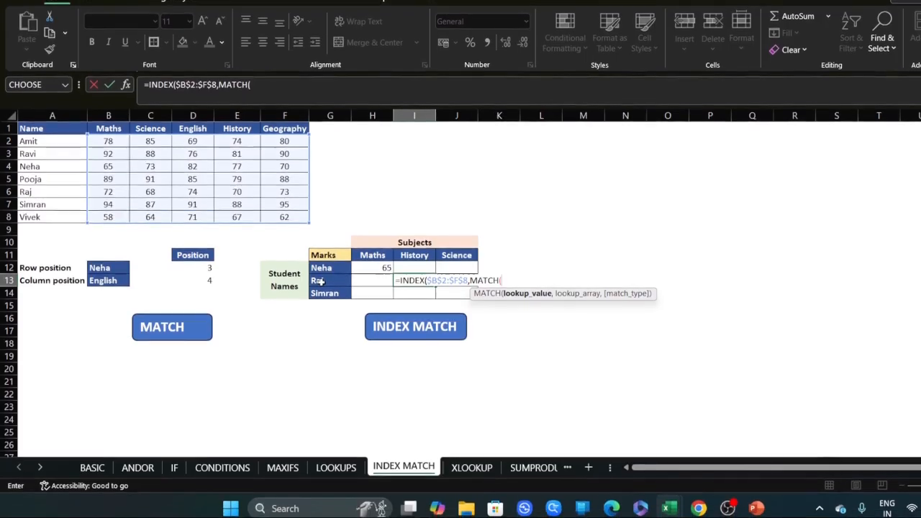
pyautogui.click(319, 326)
pyautogui.write(',')
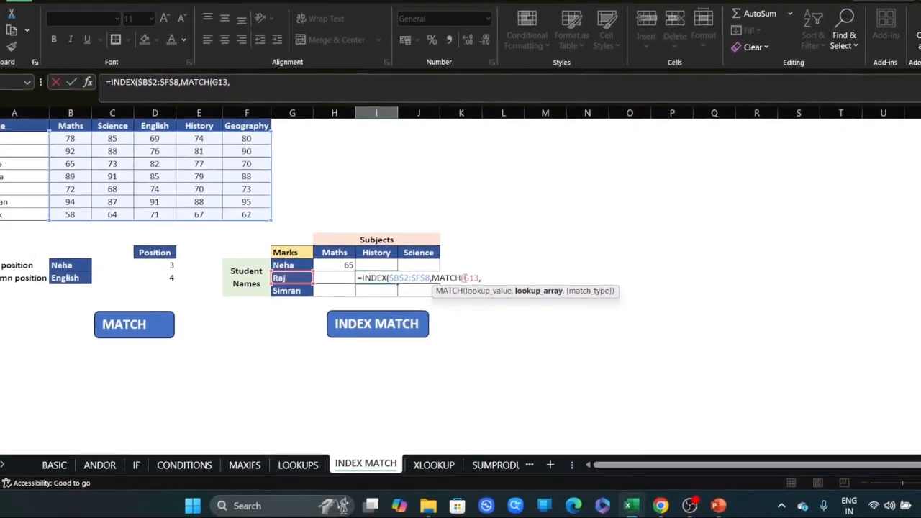
pyautogui.press('F4')
pyautogui.press('F4')
pyautogui.press('F4')
pyautogui.press('Right')
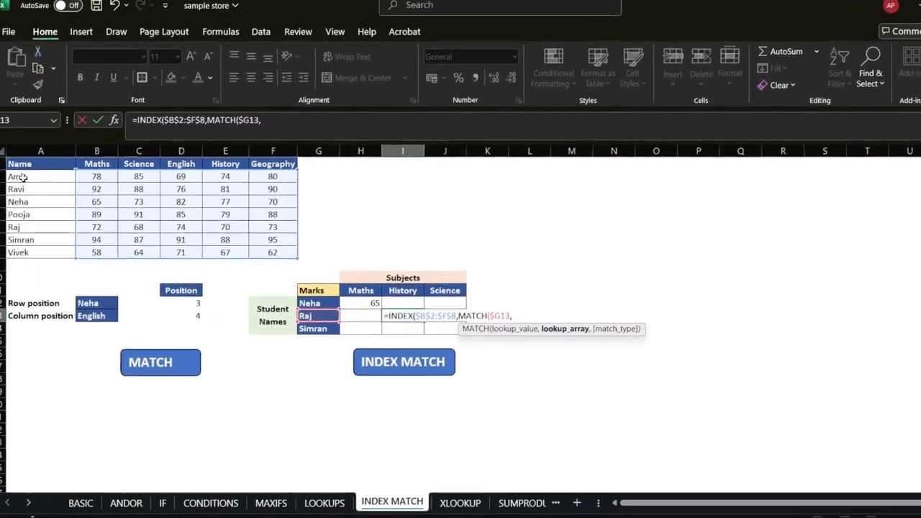
pyautogui.moveTo(21, 176); pyautogui.dragTo(26, 252)
pyautogui.press('F4')
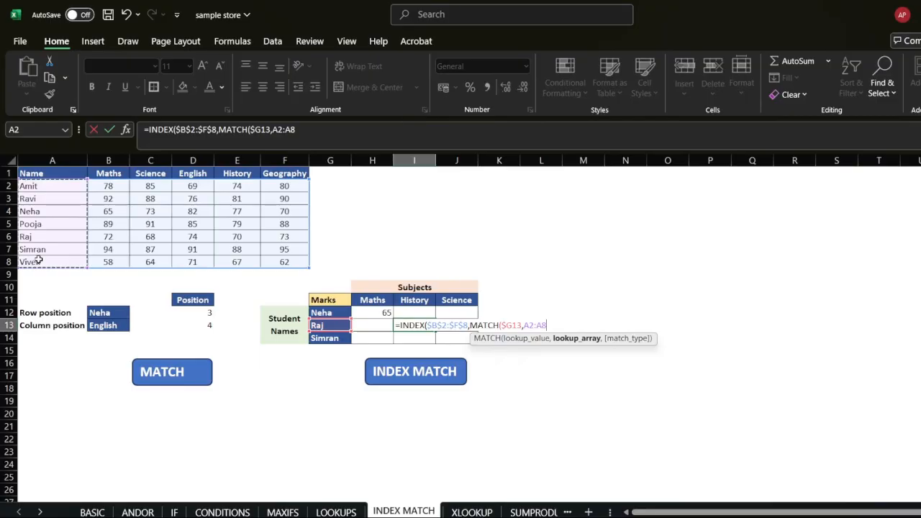
pyautogui.write(',')
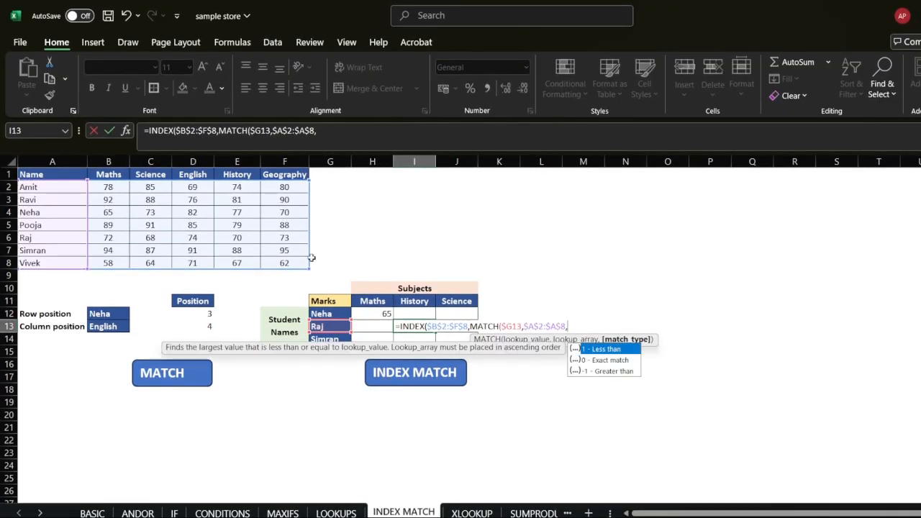
pyautogui.write('0),')
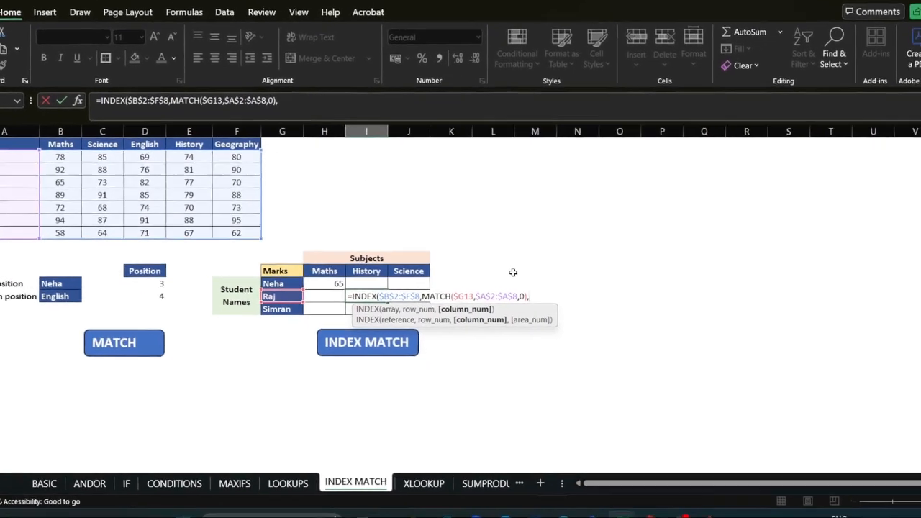
# - Complete the I13 formula with MATCH(I$11,$B$1:$F$1,0) as the INDEX column number argument
pyautogui.write('mat')
pyautogui.press('Tab')
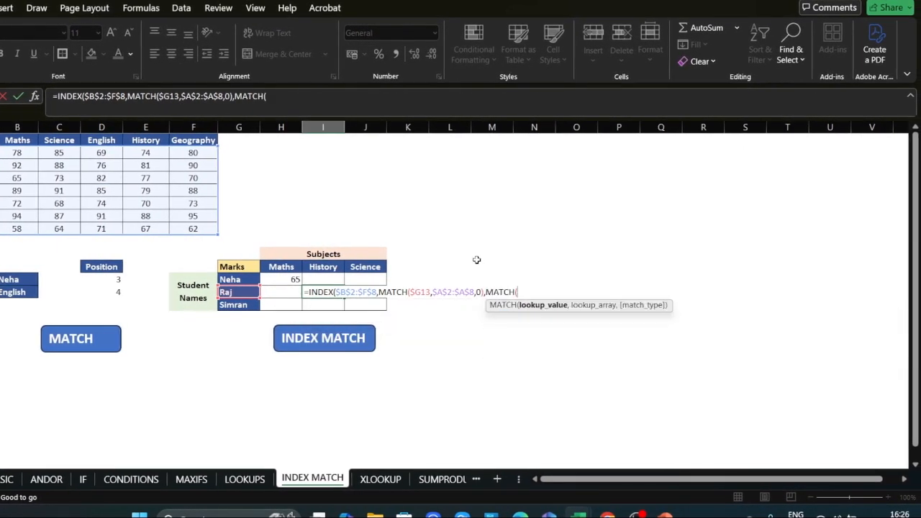
pyautogui.press('Up')
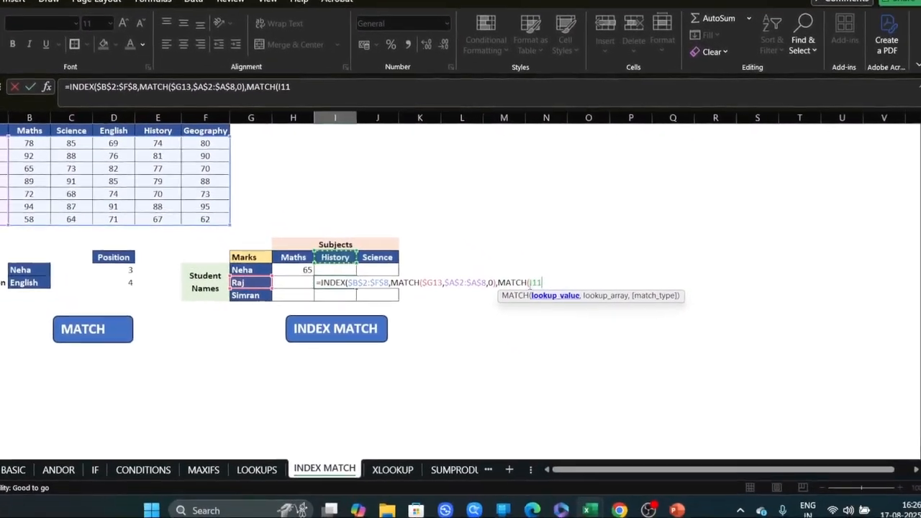
pyautogui.press('F4')
pyautogui.press('F4')
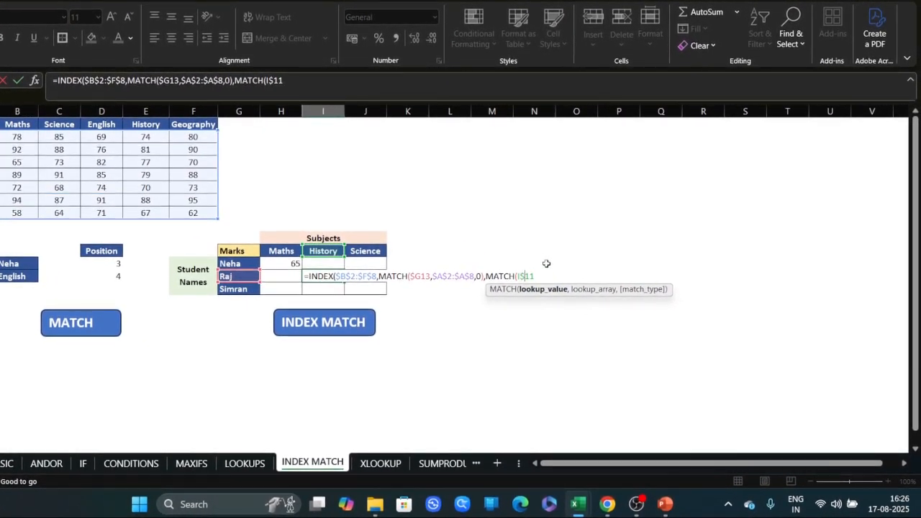
pyautogui.write(',')
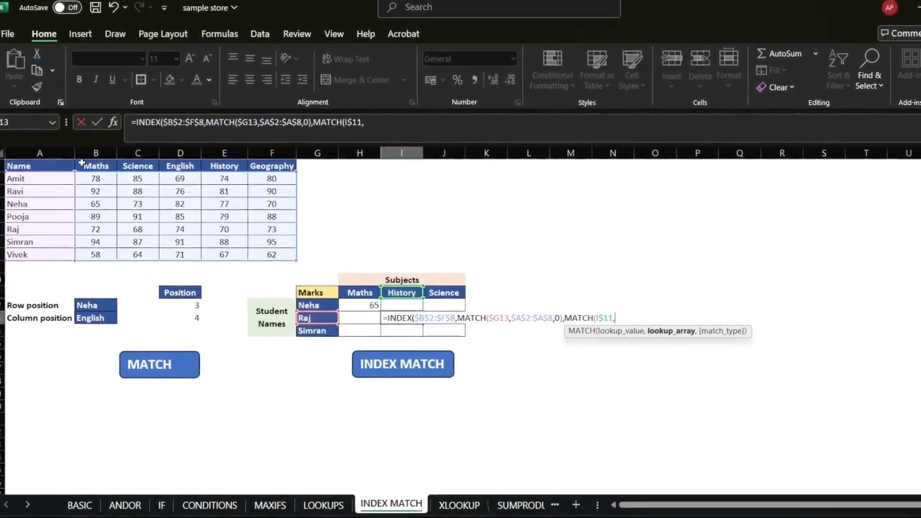
pyautogui.click(29, 125)
pyautogui.moveTo(117, 174); pyautogui.dragTo(285, 169)
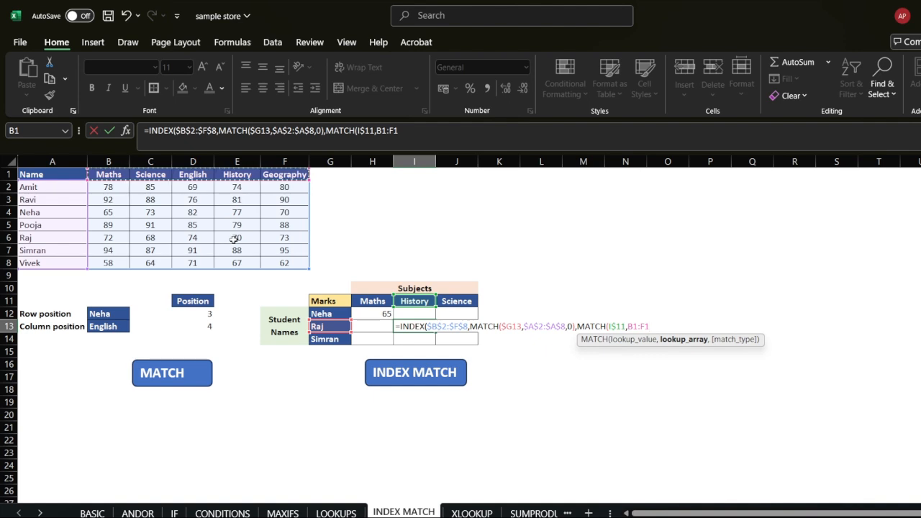
pyautogui.press('F4')
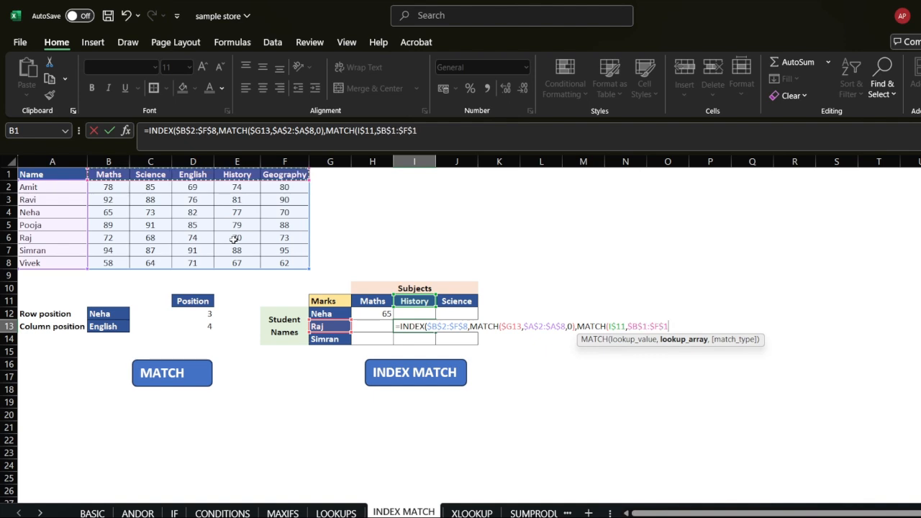
pyautogui.write(',0')
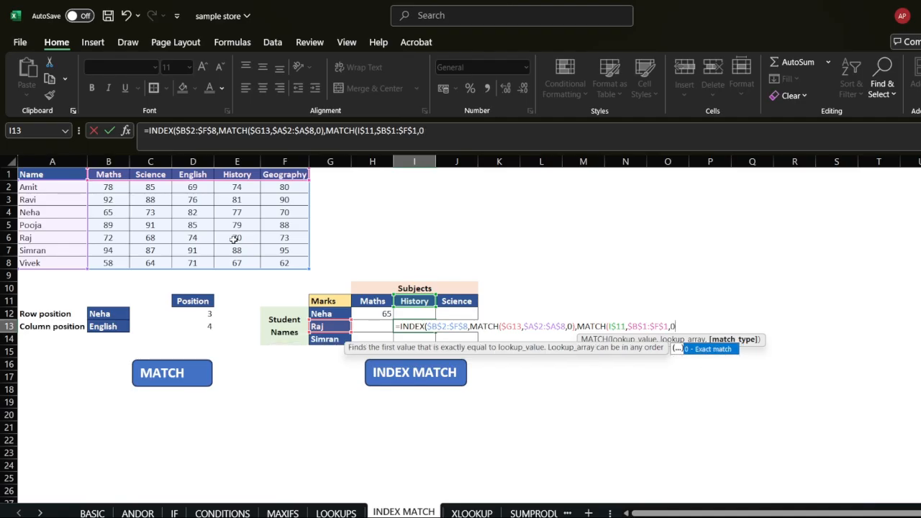
pyautogui.write(')')
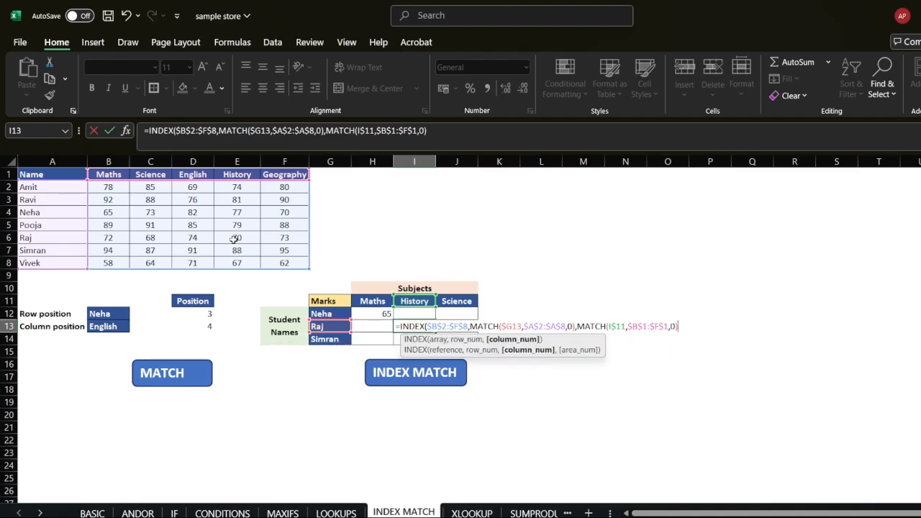
pyautogui.write(')')
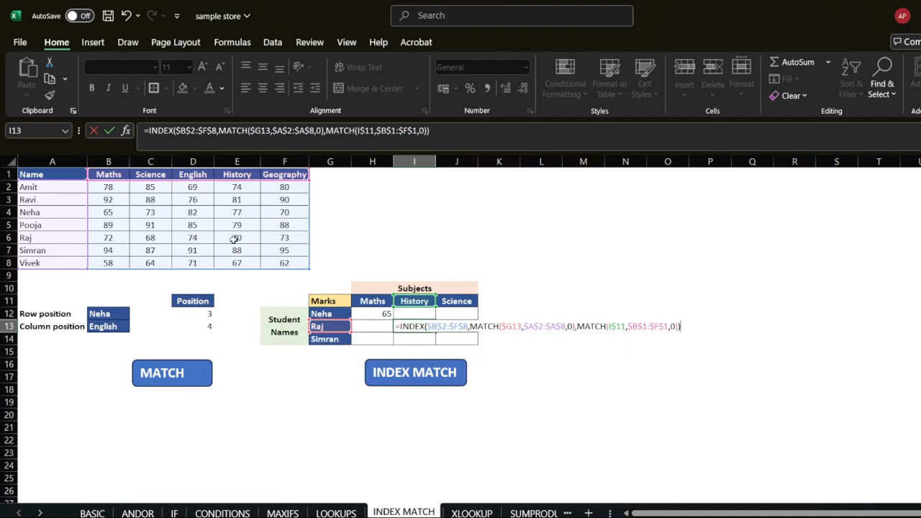
pyautogui.press('Return')
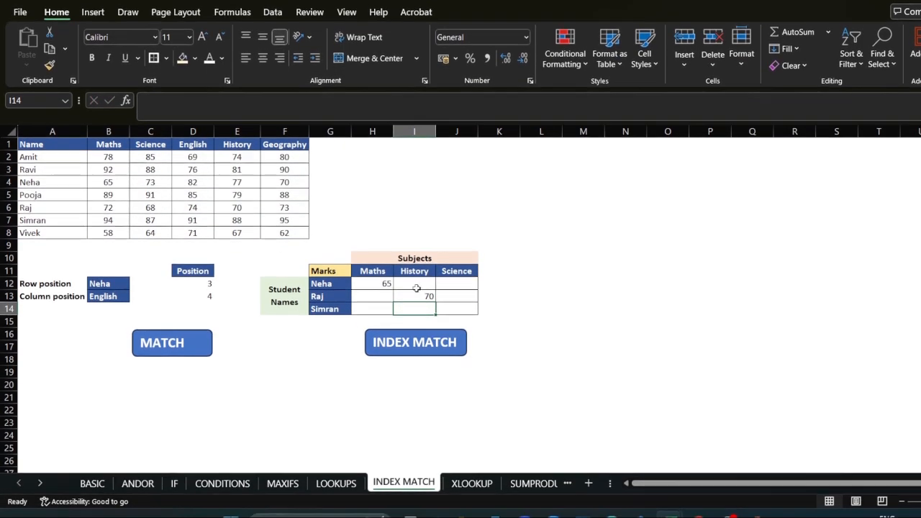
# - Fill the INDEX MATCH formula from H12 across to J12 for the History and Science marks
pyautogui.click(417, 296)
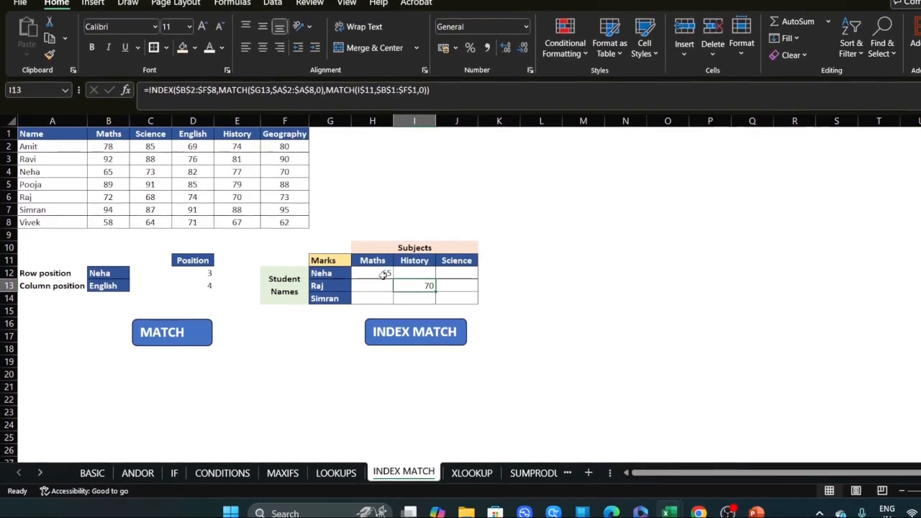
pyautogui.click(383, 313)
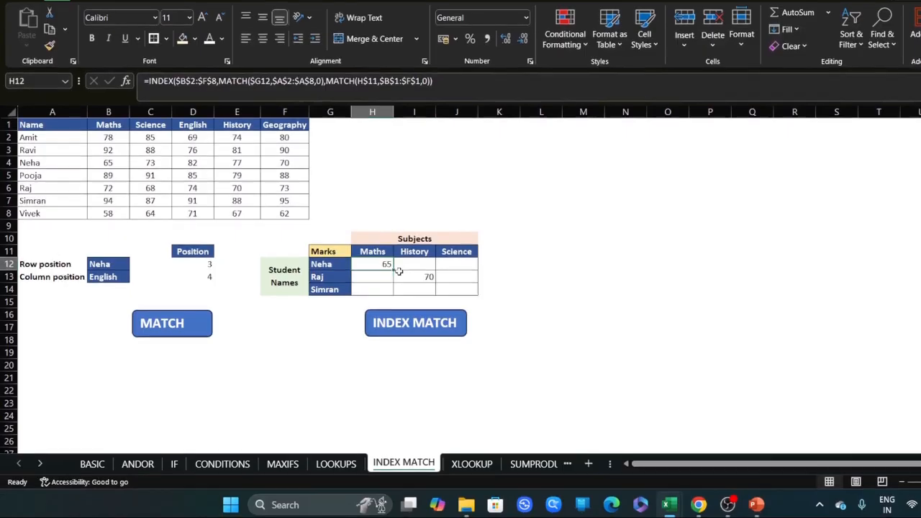
pyautogui.moveTo(397, 270); pyautogui.dragTo(460, 267)
# - Copy the INDEX MATCH formula from I13 into H13:J13 to complete that student's row of marks
pyautogui.click(403, 277)
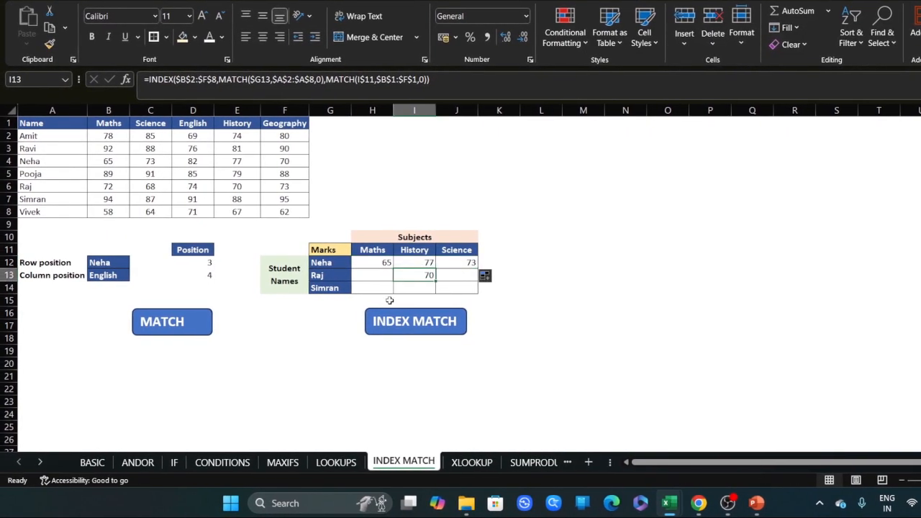
pyautogui.hotkey('ctrl', 'c')
pyautogui.moveTo(374, 277); pyautogui.dragTo(460, 277)
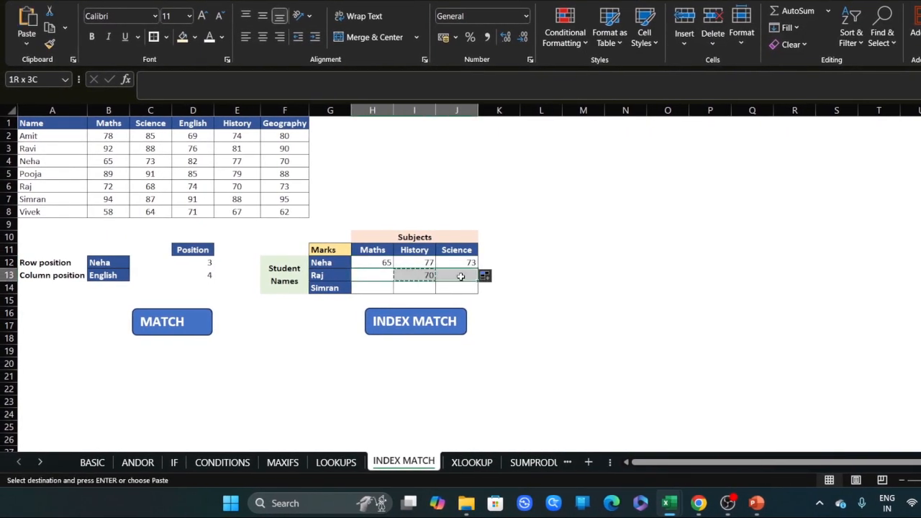
pyautogui.hotkey('ctrl', 'v')
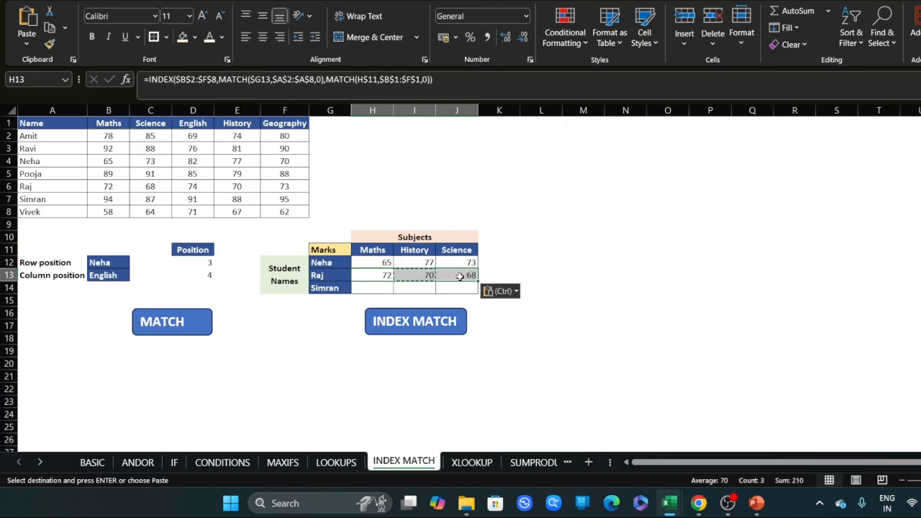
pyautogui.click(467, 322)
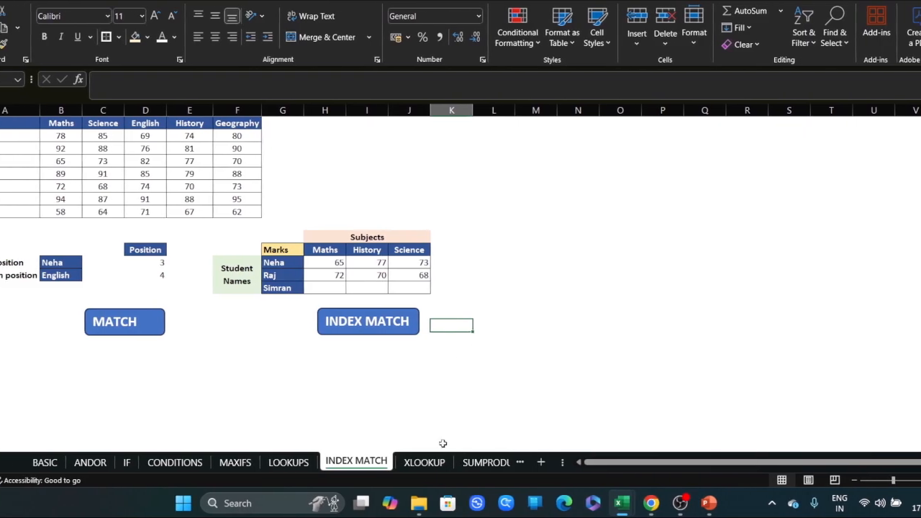
# - Open the XLOOKUP sheet at its student marks table and the two empty lookup grids
pyautogui.click(408, 463)
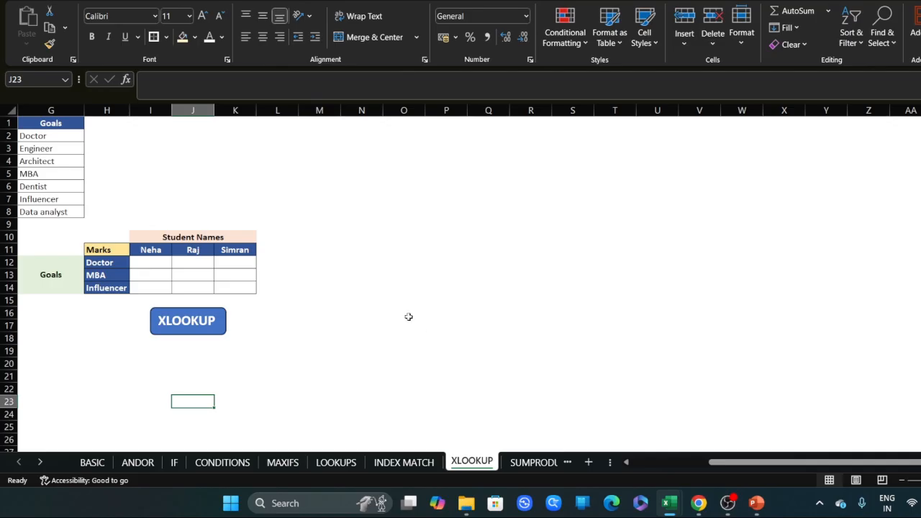
pyautogui.hscroll(-5, 410, 319)
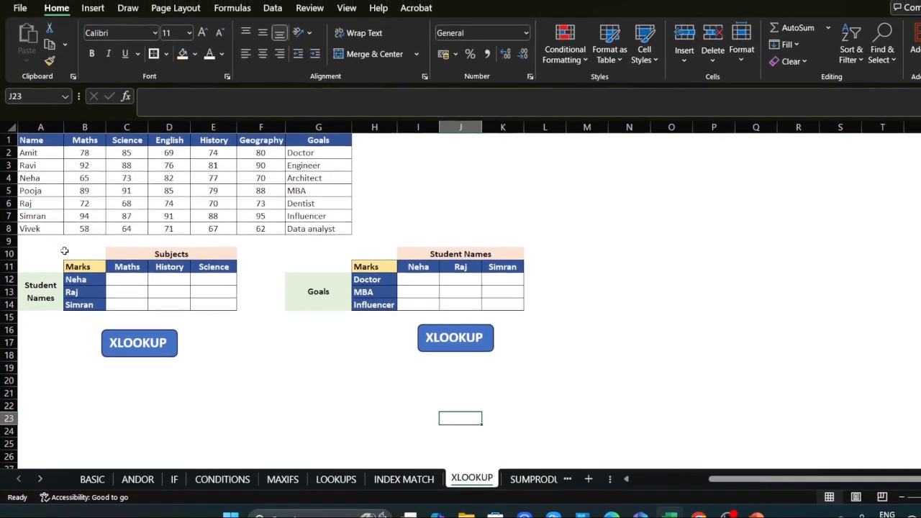
pyautogui.moveTo(318, 255); pyautogui.dragTo(374, 254)
pyautogui.hscroll(1, 237, 270)
pyautogui.hscroll(-2, 169, 267)
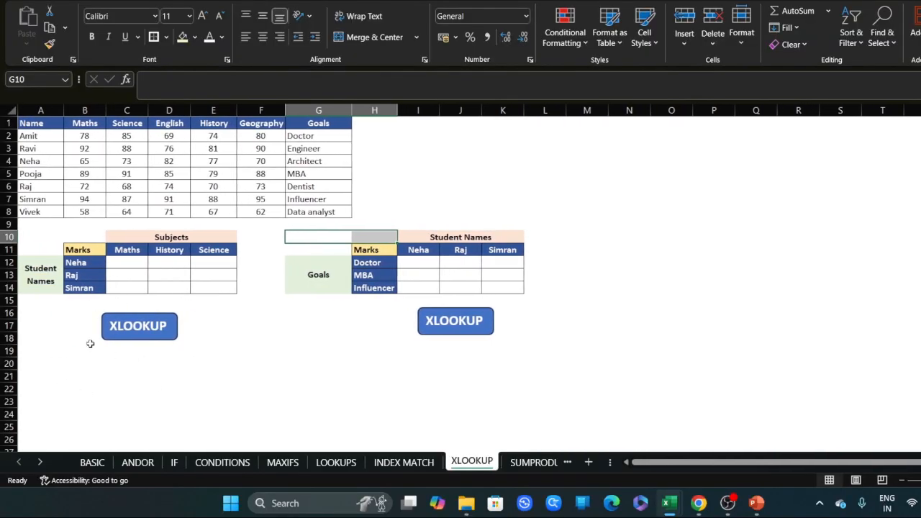
# - Start an XLOOKUP formula in C12 with the student name in B12 as the lookup value
pyautogui.click(136, 266)
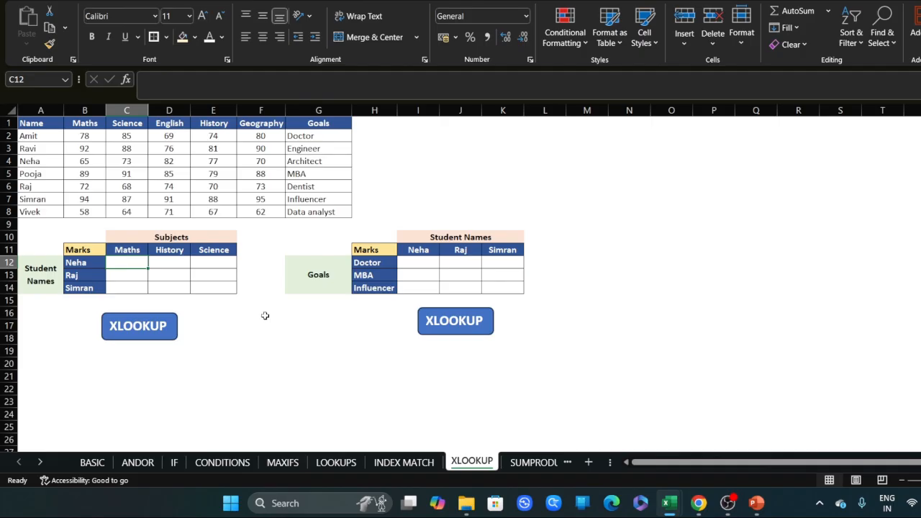
pyautogui.write('=')
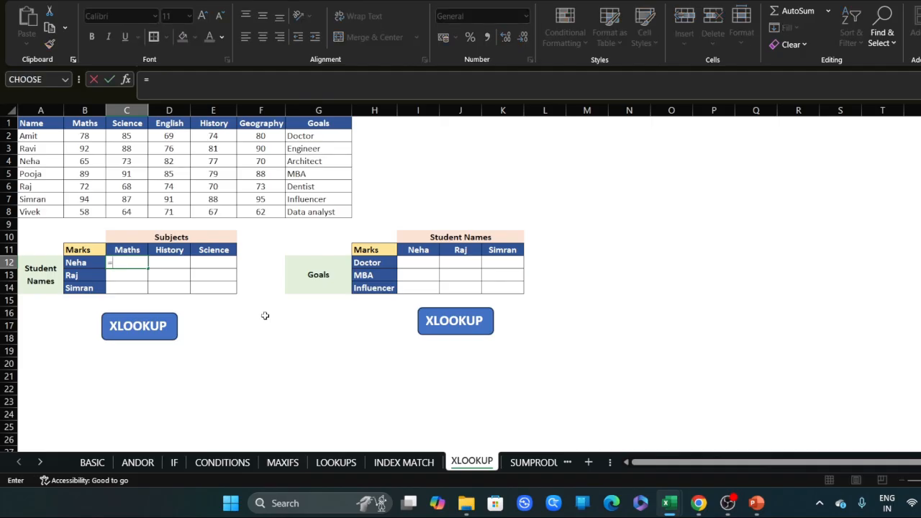
pyautogui.write('xl')
pyautogui.press('Tab')
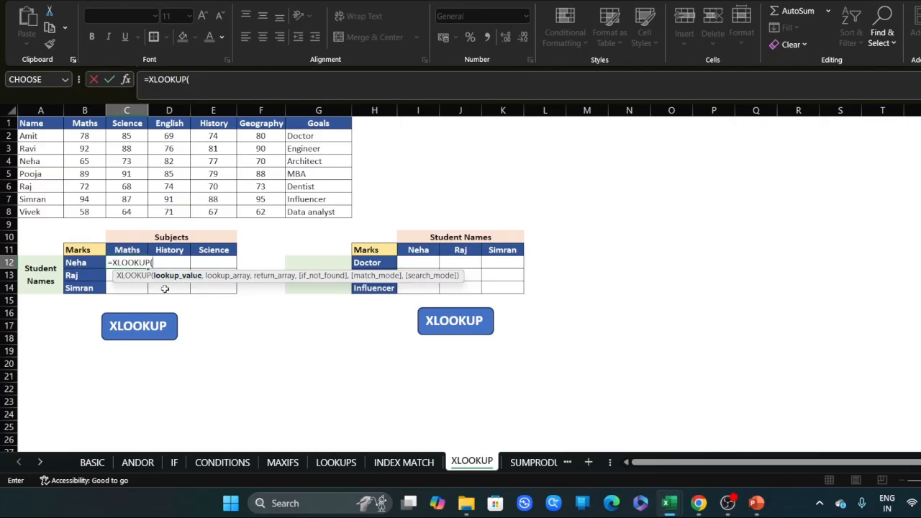
pyautogui.click(80, 264)
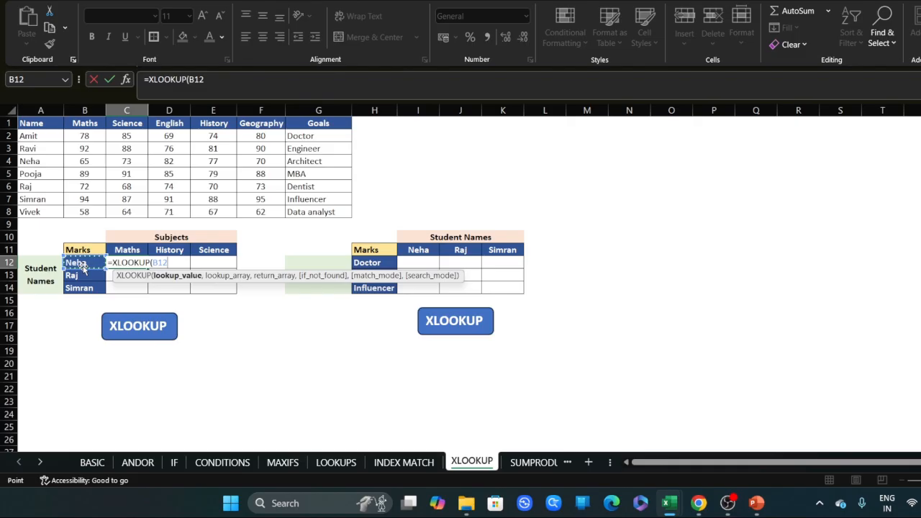
pyautogui.write(',')
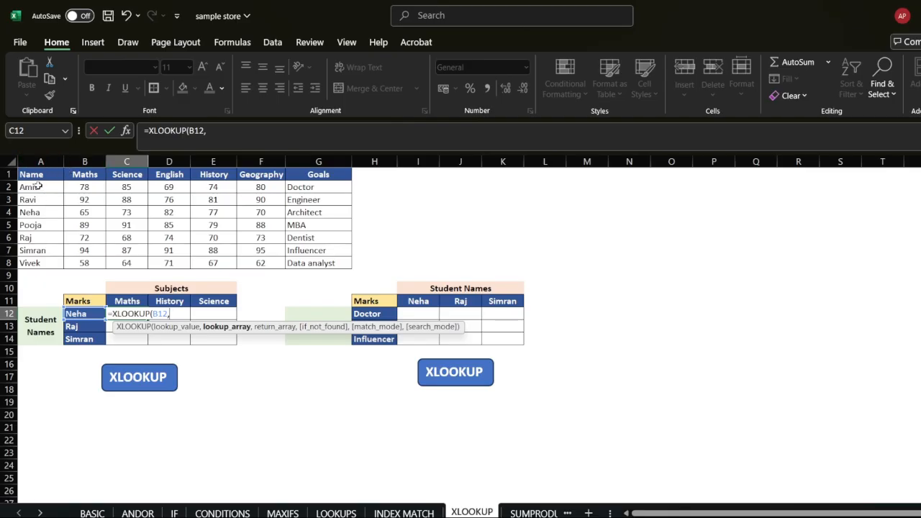
# - Complete the C12 formula with A1:A8 as the lookup array and the Maths marks B1:B8 as the return array
pyautogui.click(38, 161)
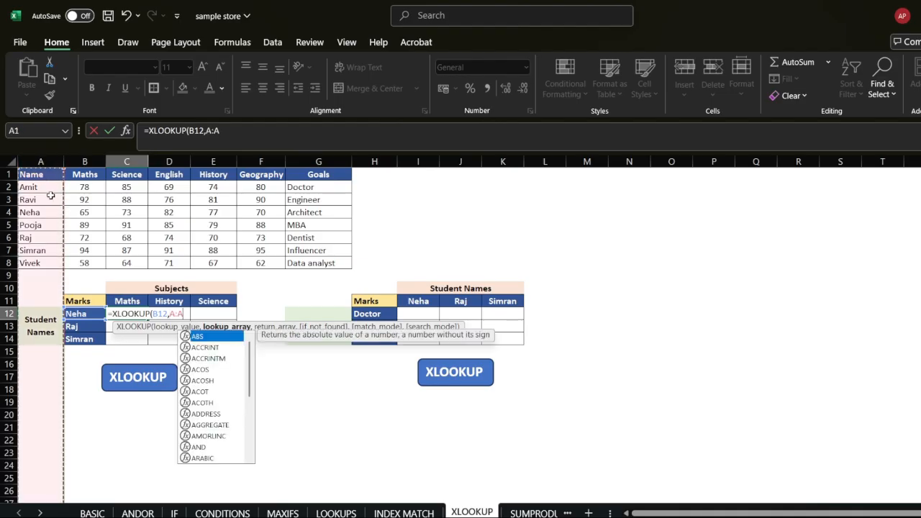
pyautogui.moveTo(40, 176); pyautogui.dragTo(34, 262)
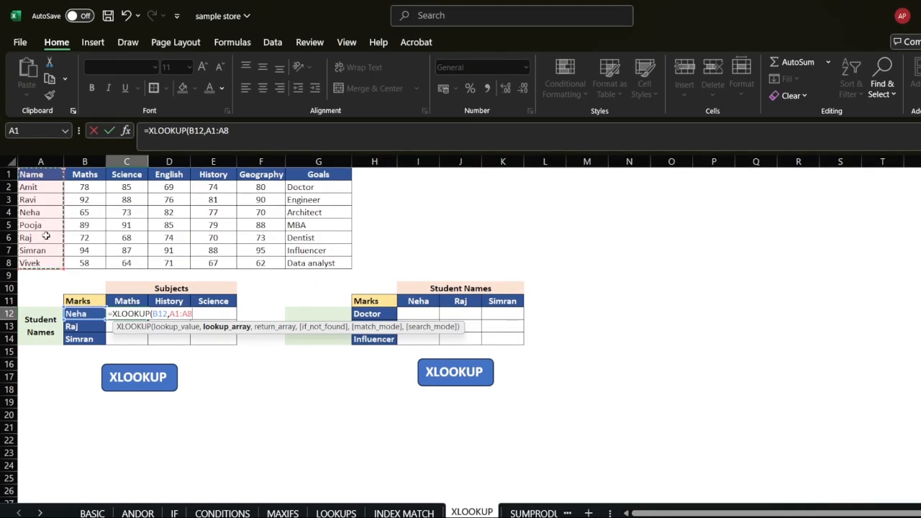
pyautogui.write(',')
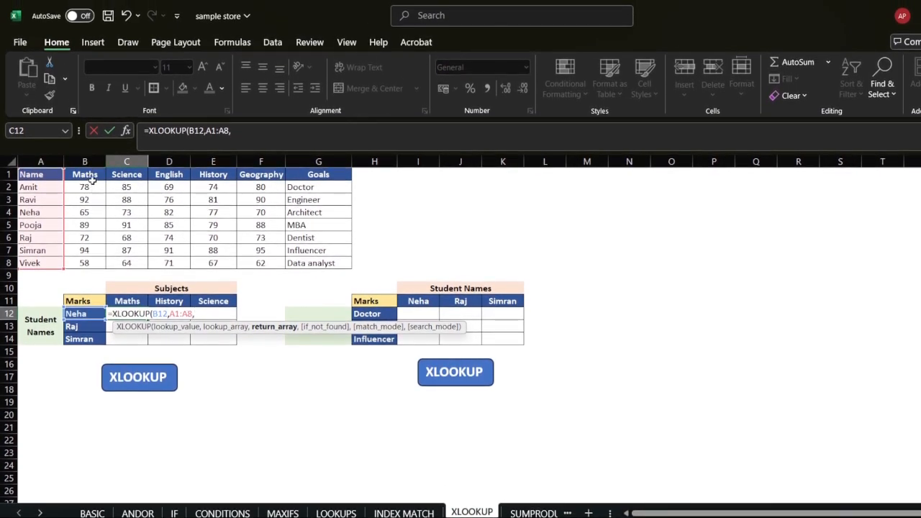
pyautogui.moveTo(92, 174); pyautogui.dragTo(89, 263)
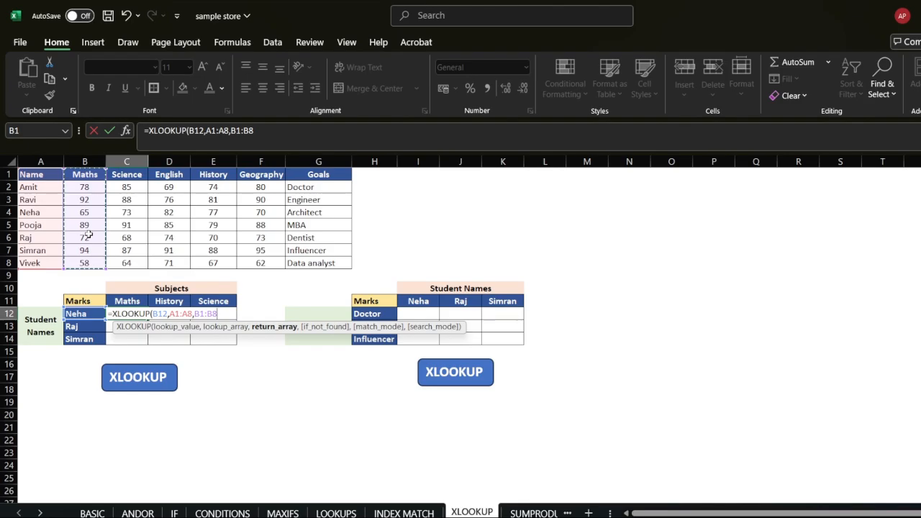
pyautogui.write(')')
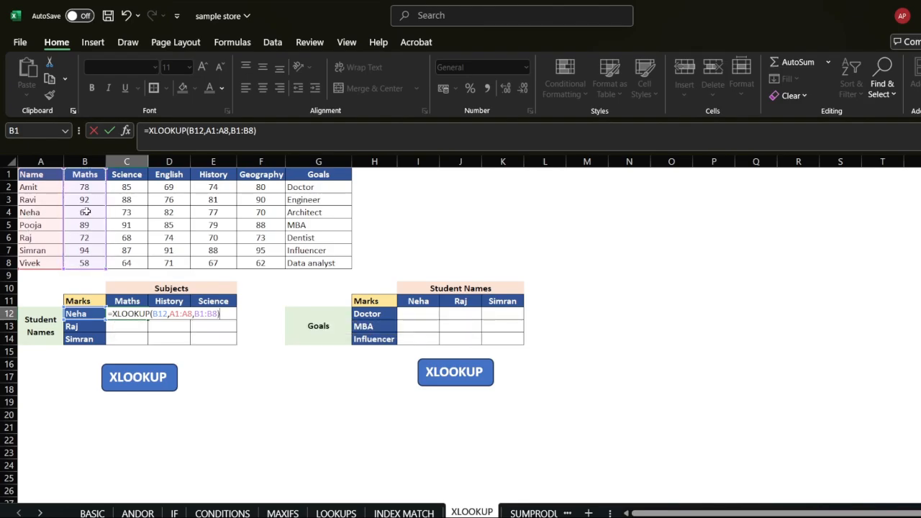
pyautogui.press('Return')
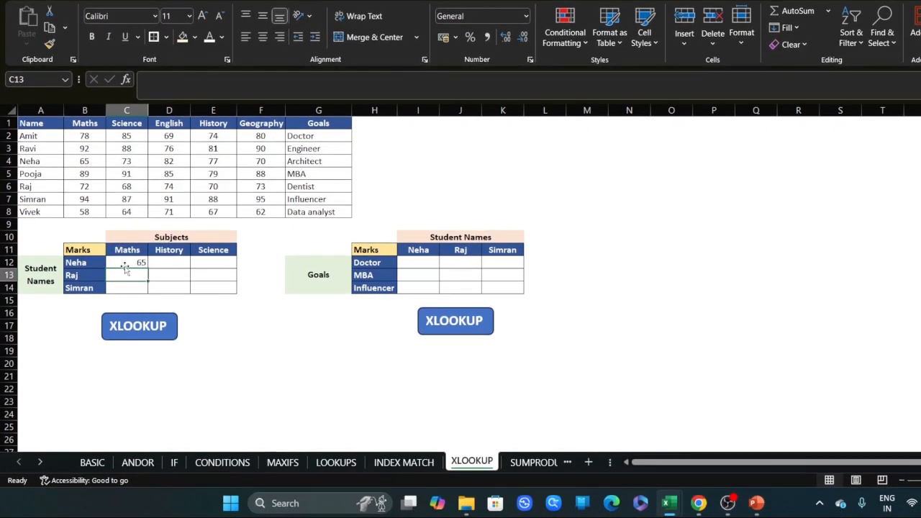
# - Start an XLOOKUP formula in D13 with B13 as the lookup value and the whole column A:A as the lookup array
pyautogui.click(162, 266)
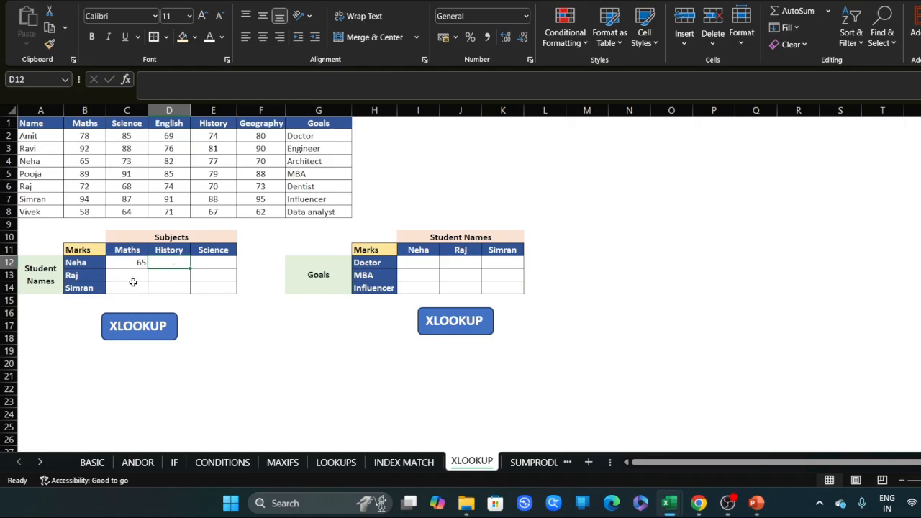
pyautogui.click(170, 277)
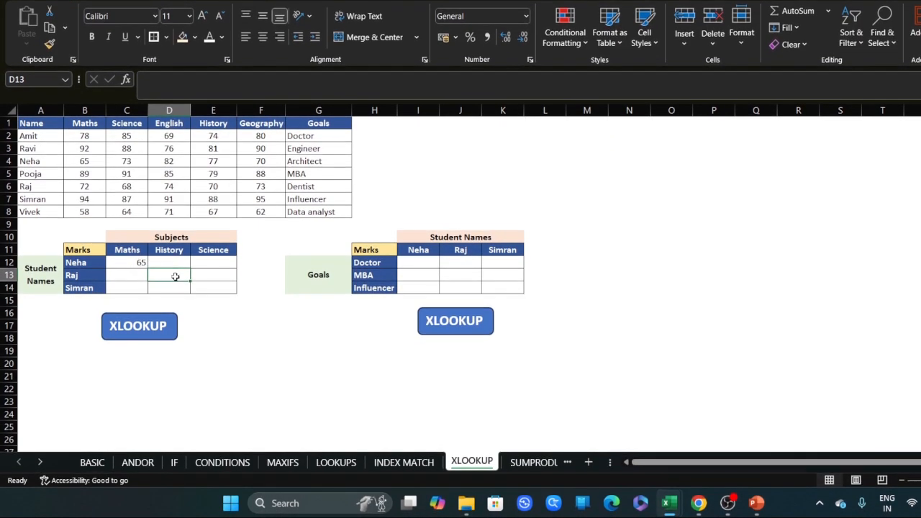
pyautogui.write('=')
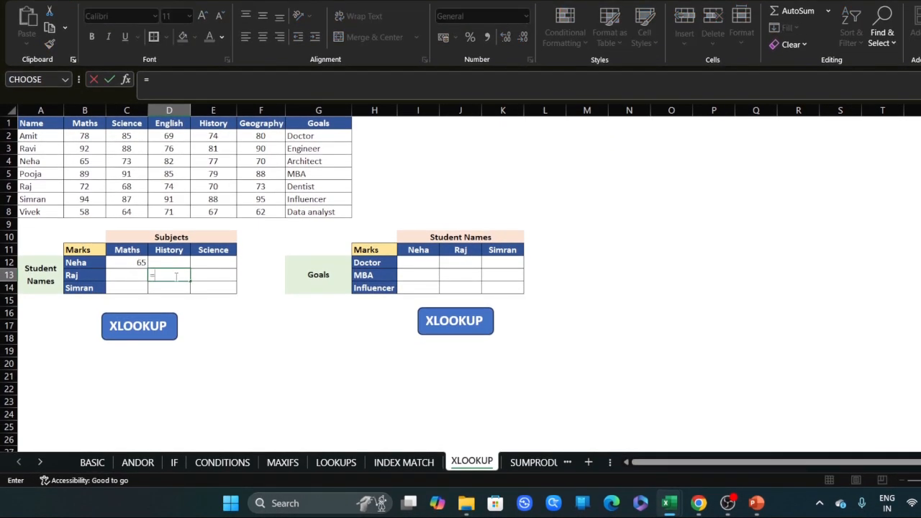
pyautogui.write('xl')
pyautogui.press('Tab')
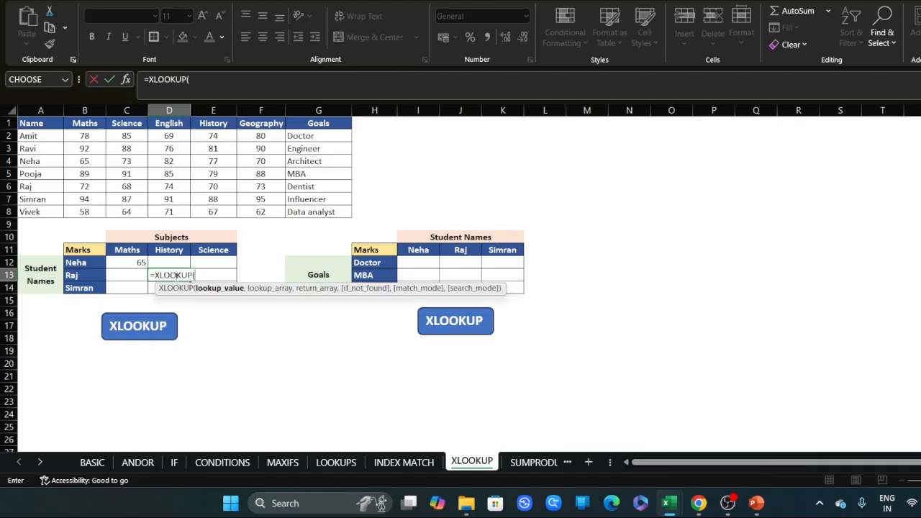
pyautogui.click(82, 275)
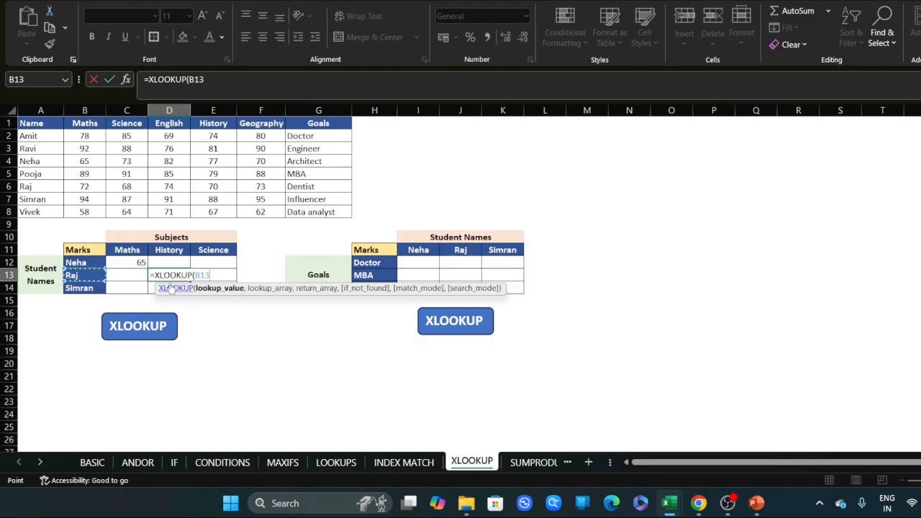
pyautogui.write(',')
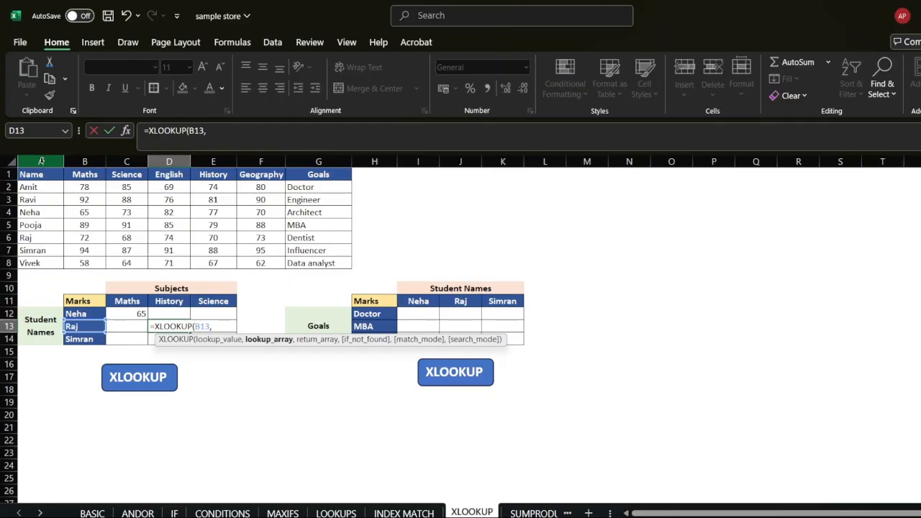
pyautogui.click(41, 161)
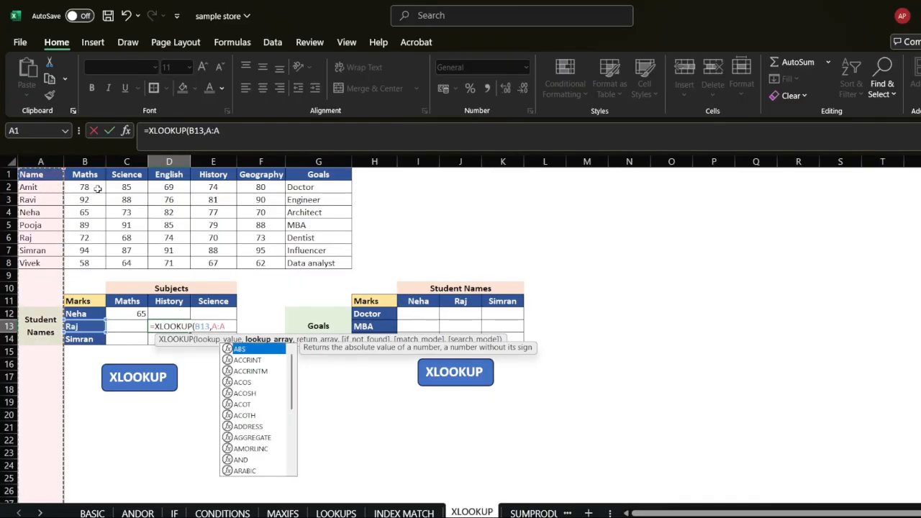
pyautogui.write(',')
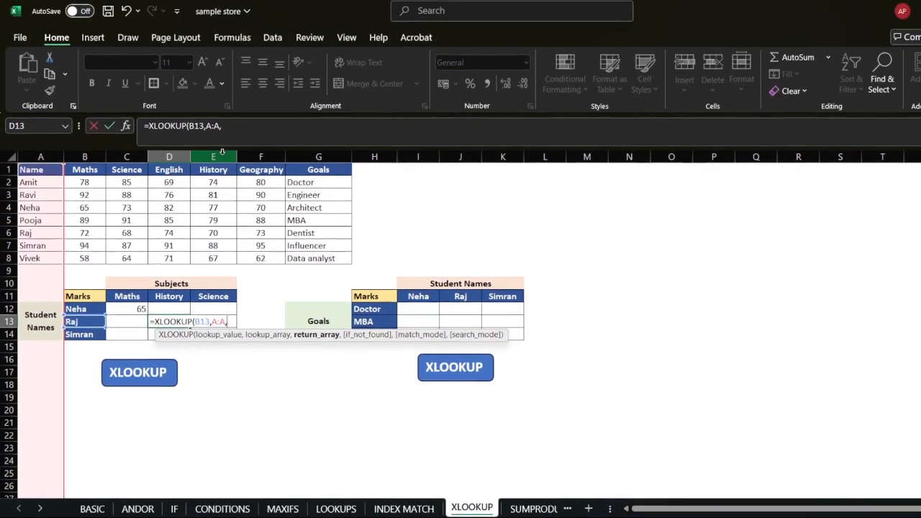
# - Complete the D13 formula with History column E:E as the return array and check the mark against row 6 of the source table
pyautogui.moveTo(127, 161); pyautogui.dragTo(216, 161)
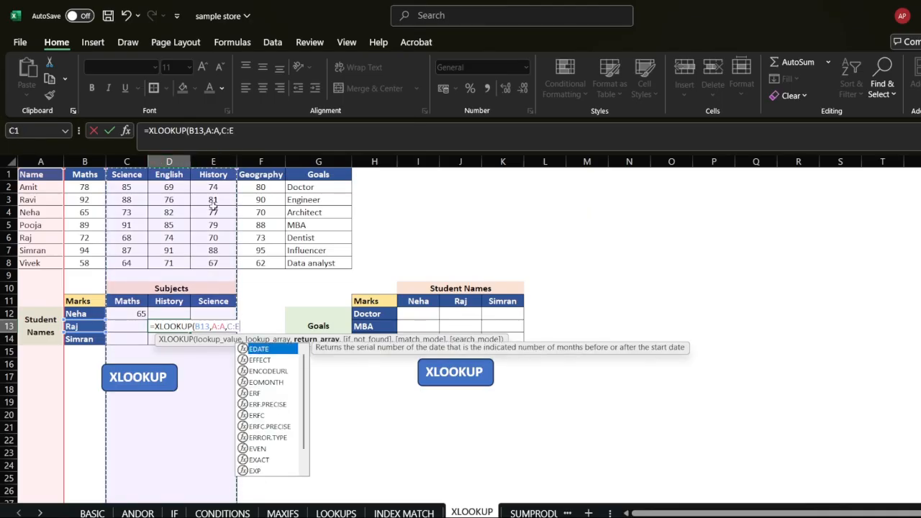
pyautogui.click(223, 131)
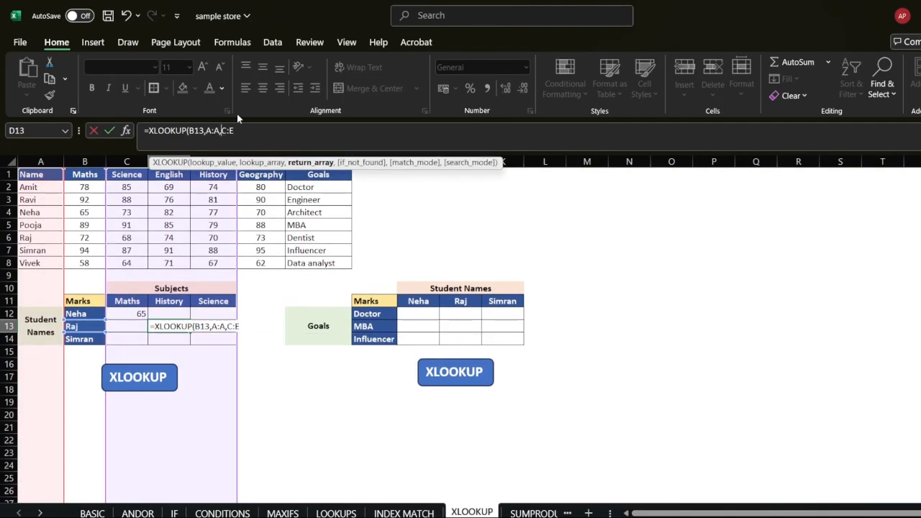
pyautogui.press('BackSpace')
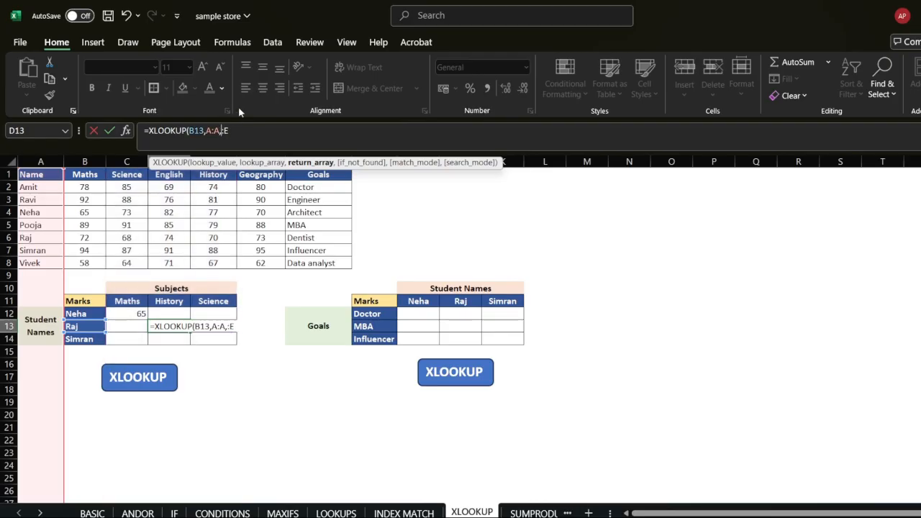
pyautogui.write('E')
pyautogui.click(257, 131)
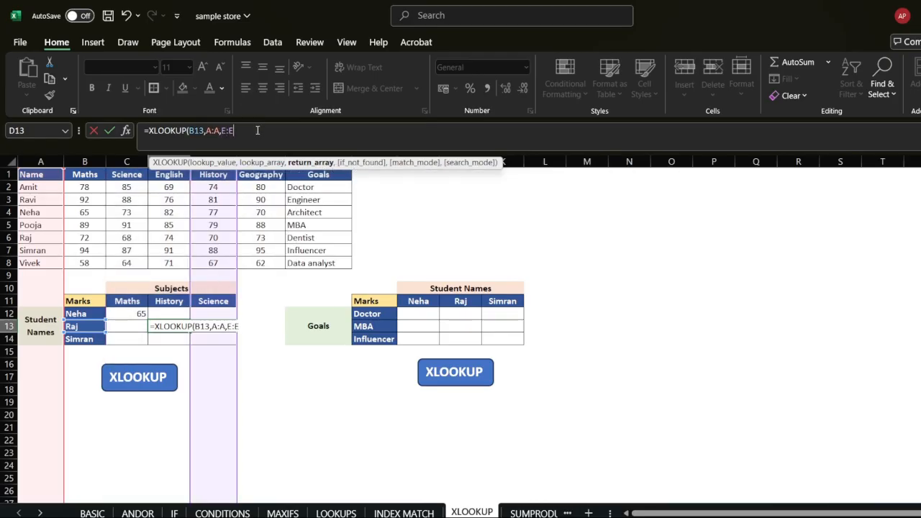
pyautogui.write(')')
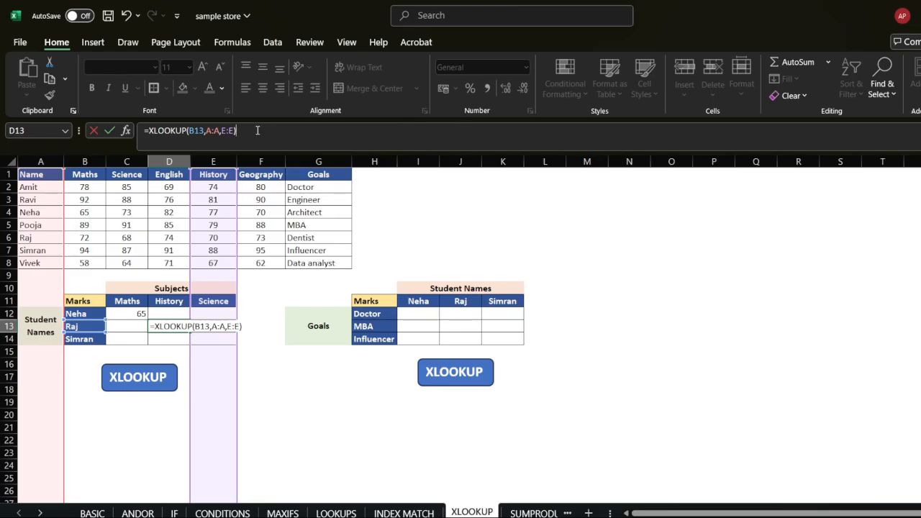
pyautogui.press('Return')
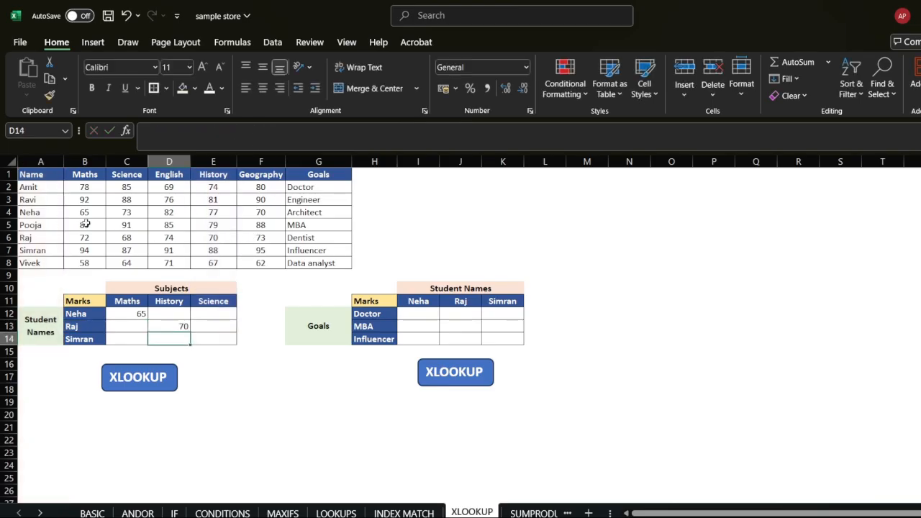
pyautogui.moveTo(38, 238); pyautogui.dragTo(208, 241)
pyautogui.click(208, 240)
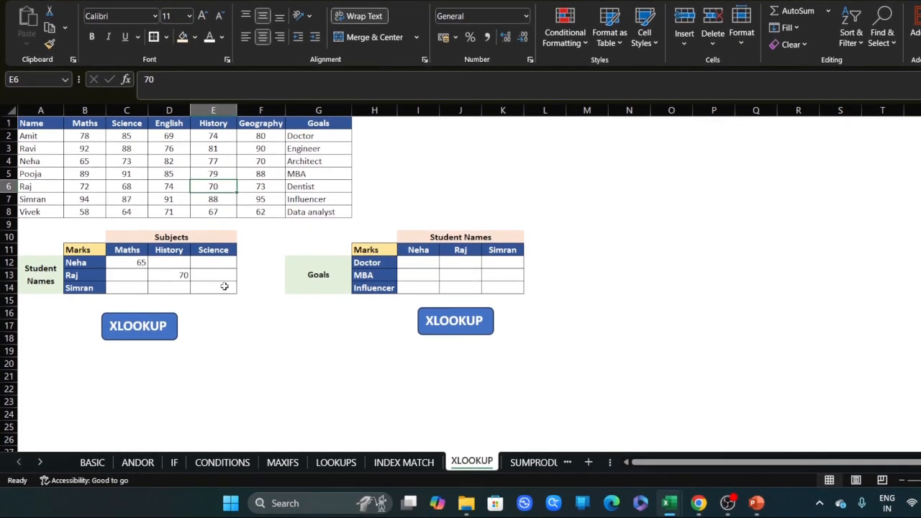
# - Start an XLOOKUP formula in E14 with the student name in B14 as the lookup value
pyautogui.click(215, 288)
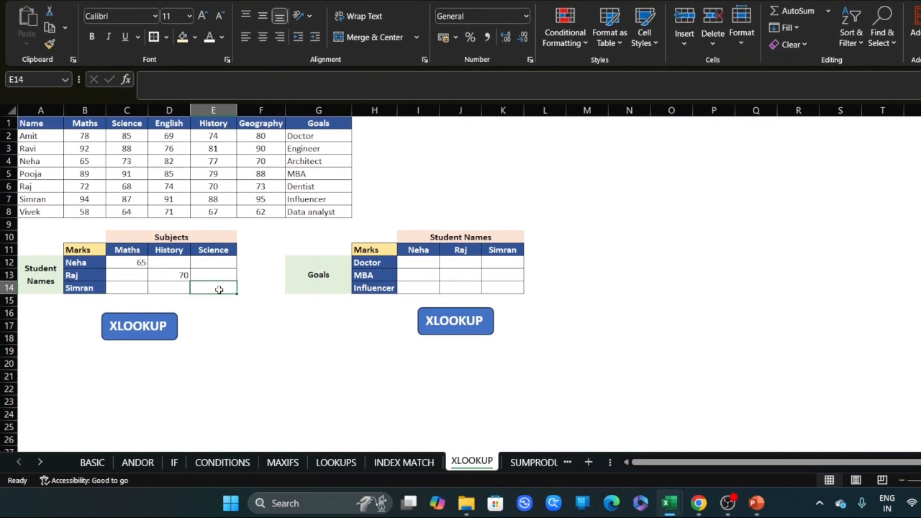
pyautogui.write('=')
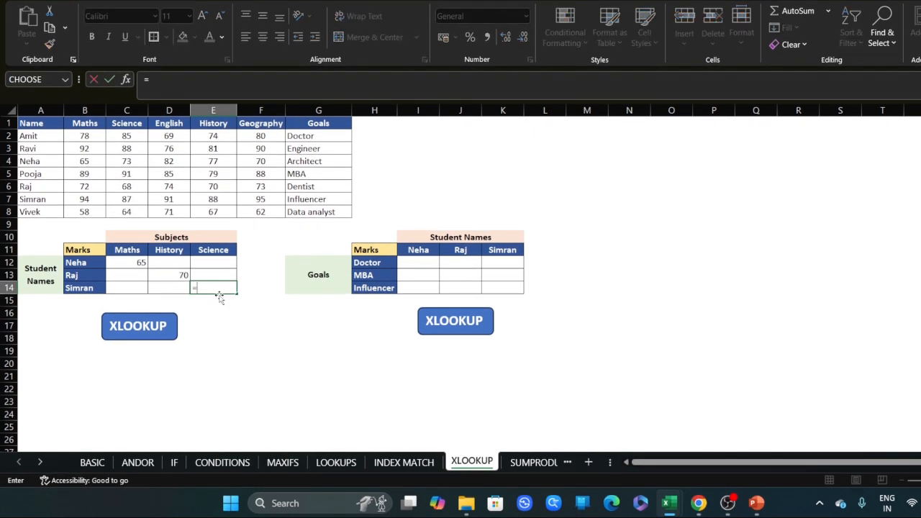
pyautogui.write('xl')
pyautogui.press('Tab')
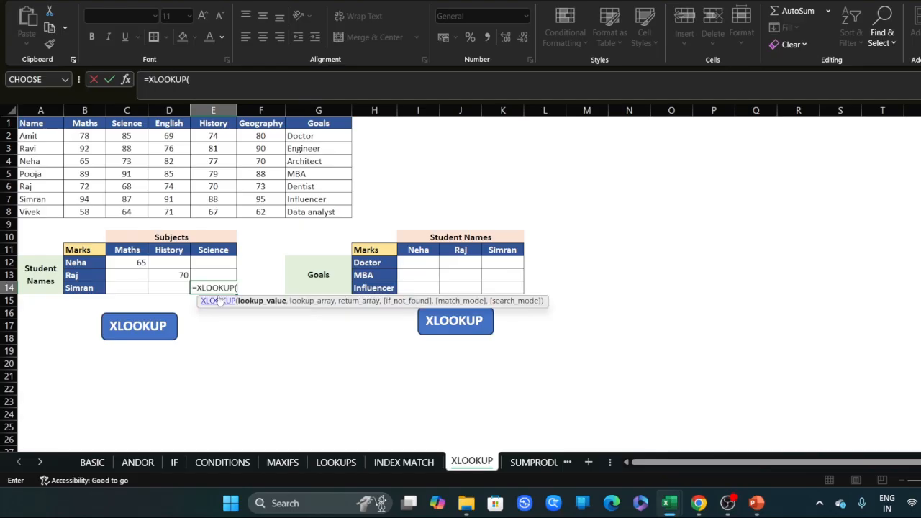
pyautogui.click(83, 289)
pyautogui.write(',')
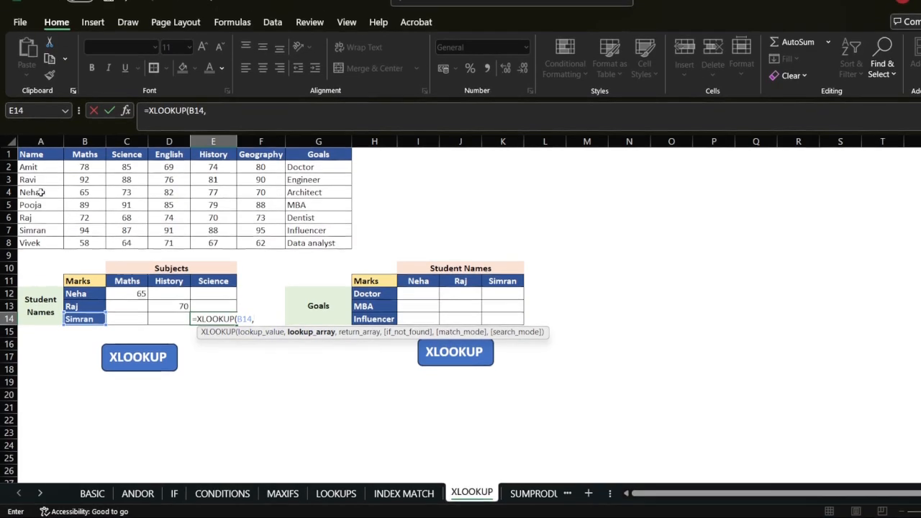
# - Complete the E14 formula with the names A2:A8 as the lookup array and the Science marks C2:C8 as the return array
pyautogui.moveTo(29, 136); pyautogui.dragTo(36, 209)
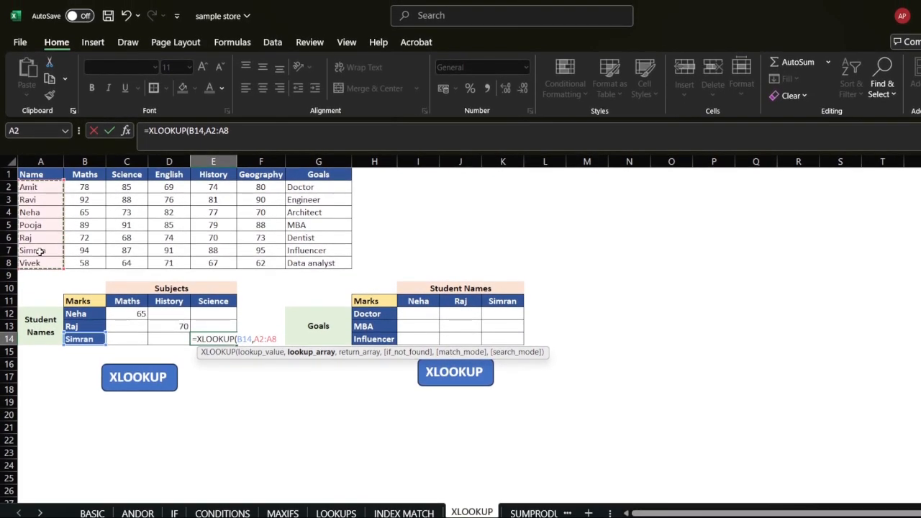
pyautogui.write(',')
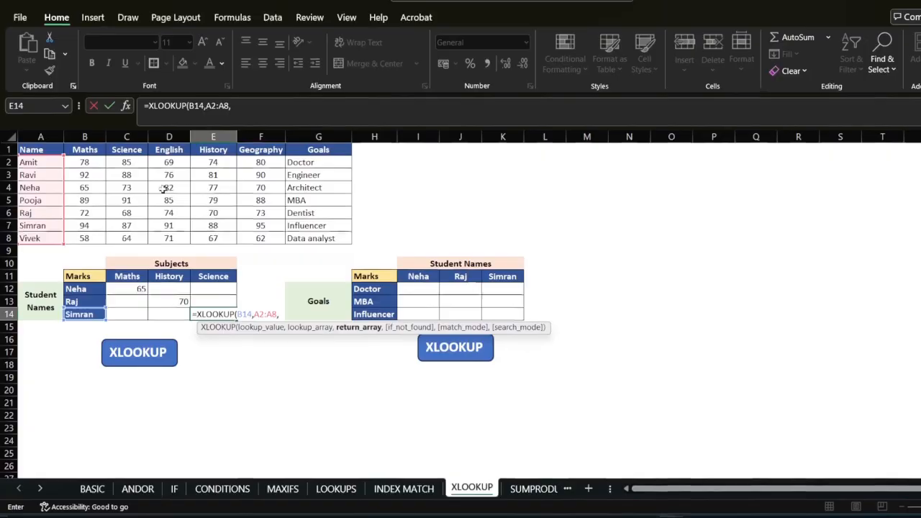
pyautogui.moveTo(127, 136); pyautogui.dragTo(129, 213)
pyautogui.moveTo(130, 261); pyautogui.dragTo(125, 261)
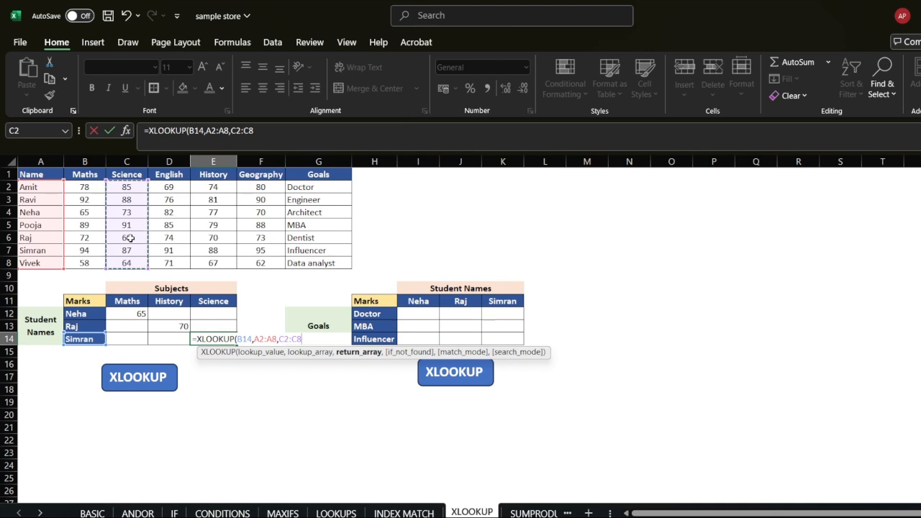
pyautogui.write(')')
pyautogui.press('Return')
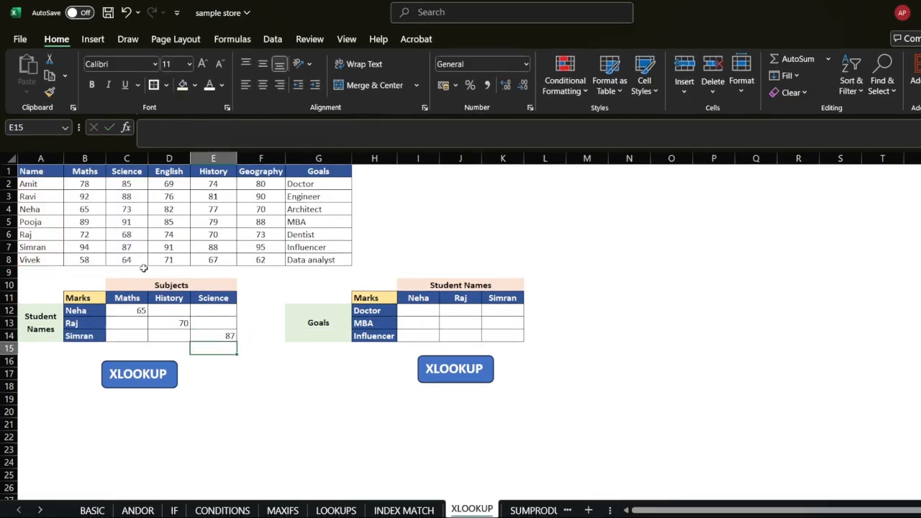
# - Check the Science mark in E14 against row 7 of the source table, cancelling any replacement of existing data
pyautogui.moveTo(132, 250); pyautogui.dragTo(41, 251)
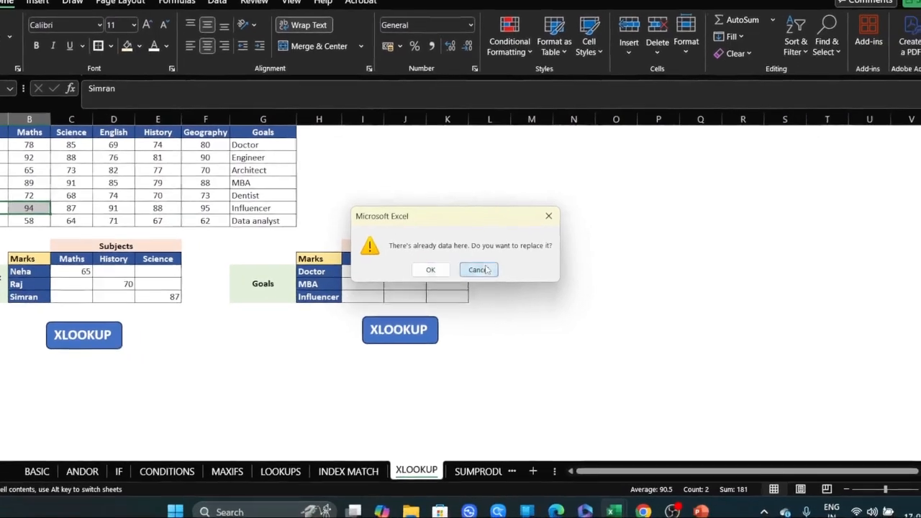
pyautogui.click(531, 309)
pyautogui.click(51, 251)
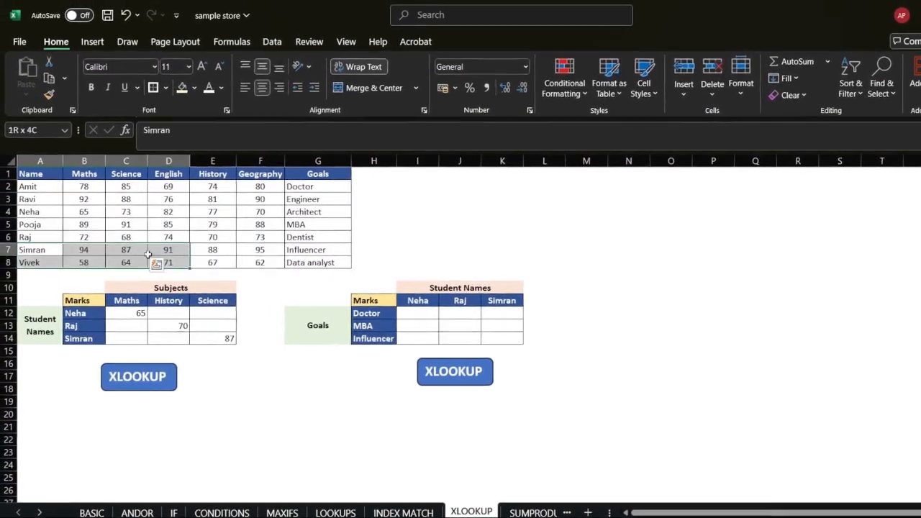
pyautogui.click(110, 247)
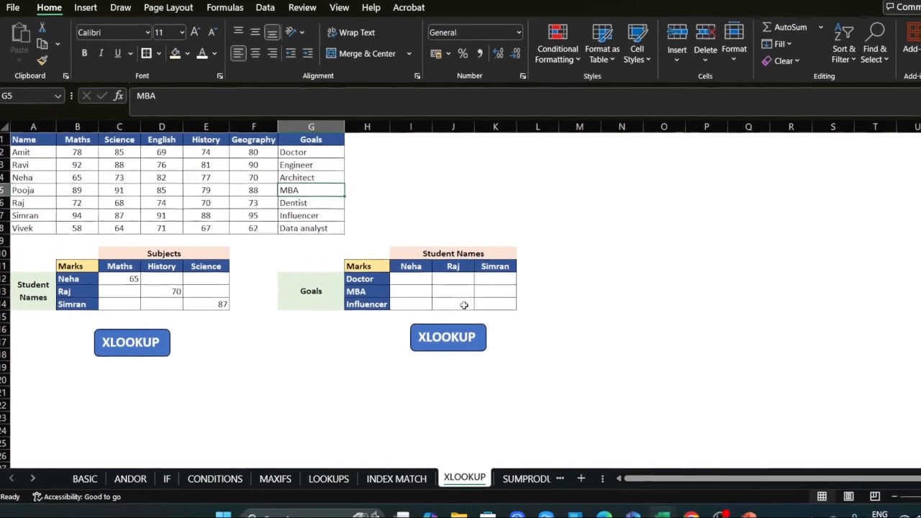
pyautogui.click(462, 325)
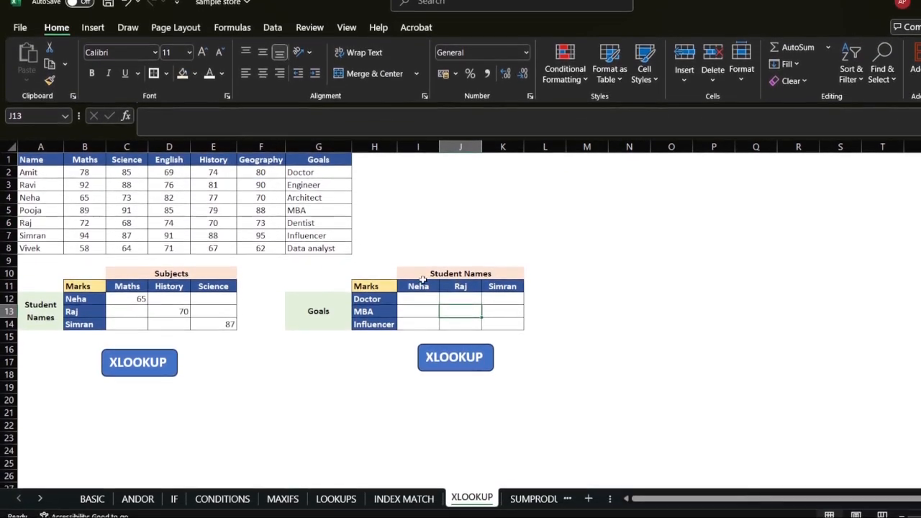
pyautogui.press('Left')
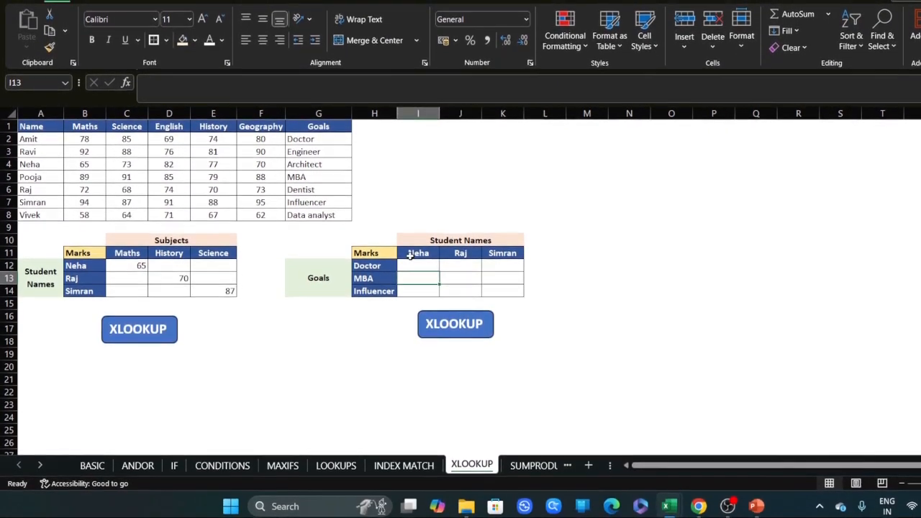
pyautogui.press('Up')
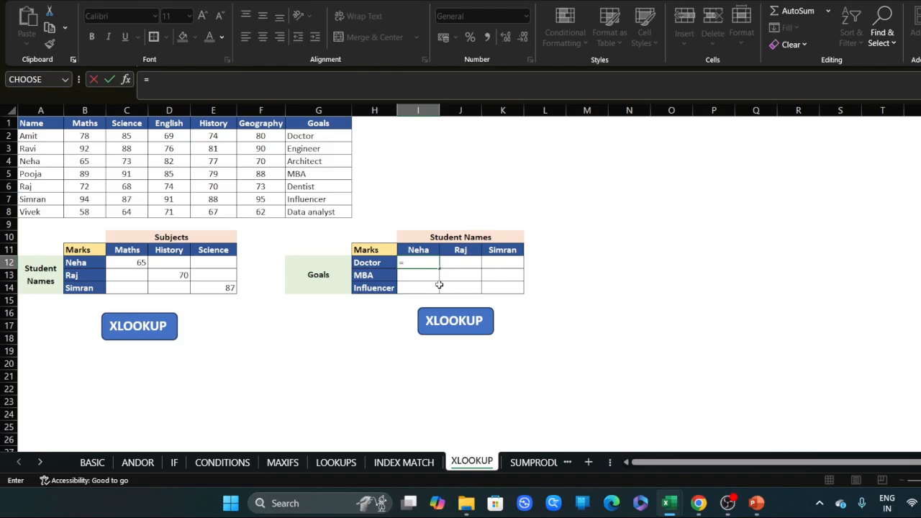
pyautogui.press('Escape')
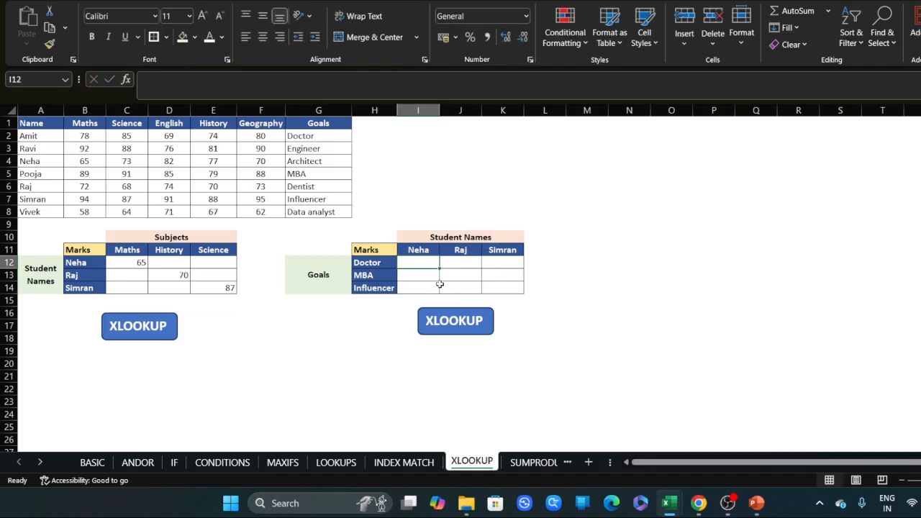
# - Replace the goals grid's column headers in I11:K11 with Maths, Science and English copied from B1:D1
pyautogui.click(421, 253)
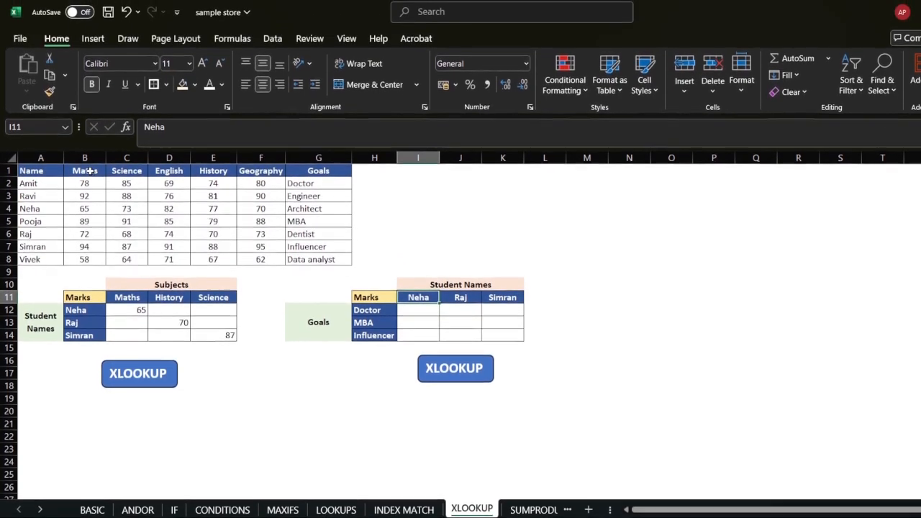
pyautogui.moveTo(85, 125); pyautogui.dragTo(169, 125)
pyautogui.hotkey('ctrl', 'c')
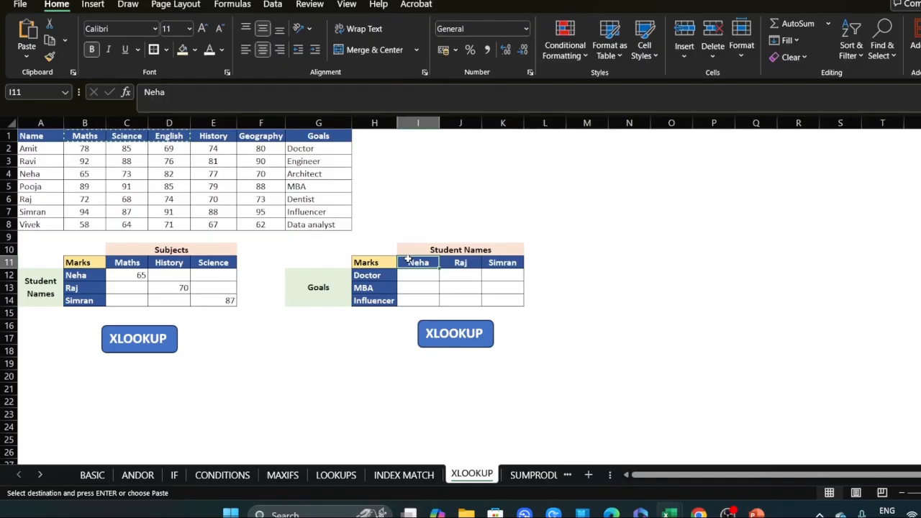
pyautogui.press('Escape')
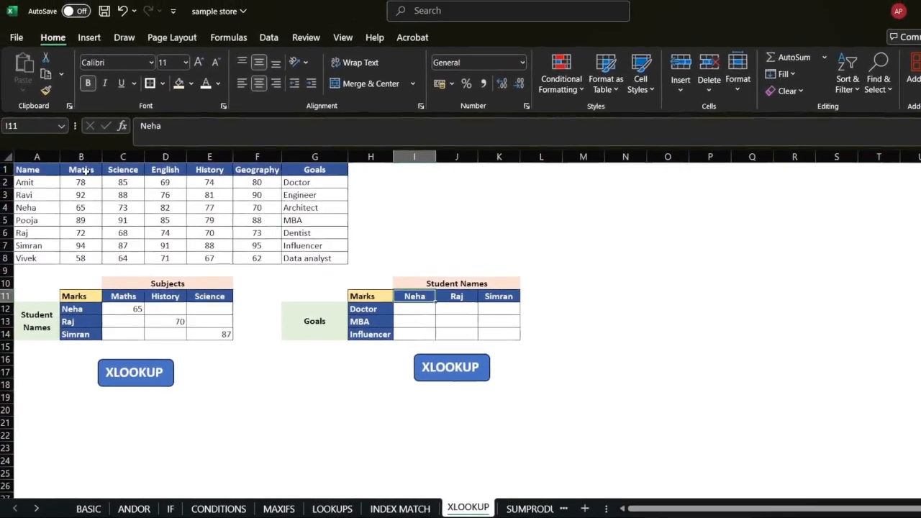
pyautogui.moveTo(81, 169); pyautogui.dragTo(176, 170)
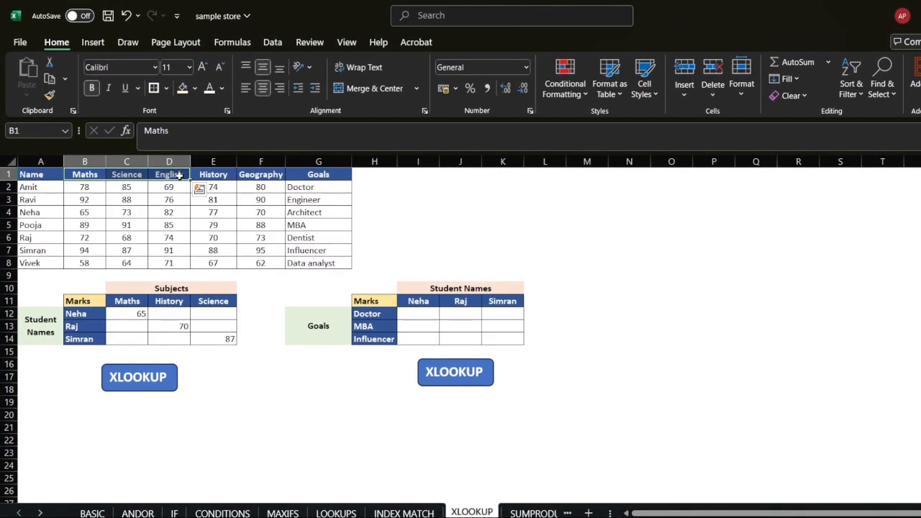
pyautogui.click(419, 301)
pyautogui.hotkey('ctrl', 'v')
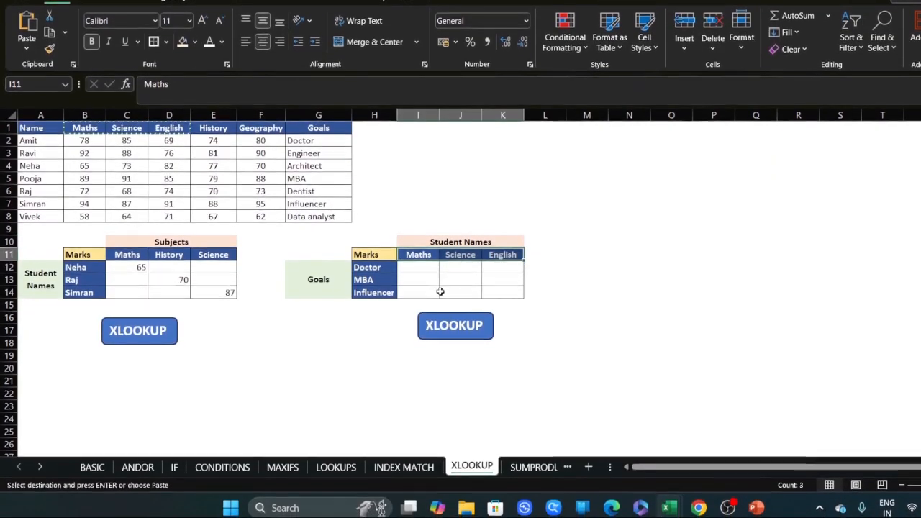
pyautogui.press('Escape')
# - Start an XLOOKUP formula in J13 with the MBA goal in H13 as the lookup value
pyautogui.click(475, 278)
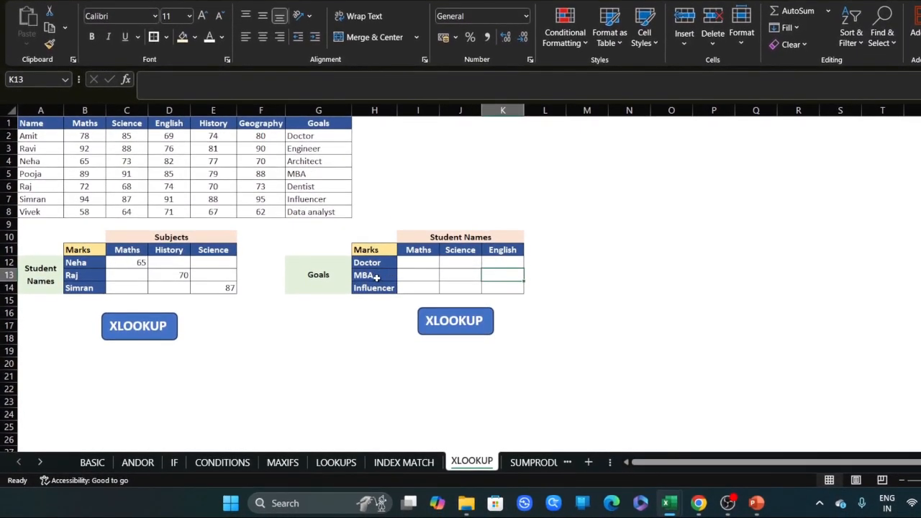
pyautogui.press('Up')
pyautogui.click(455, 277)
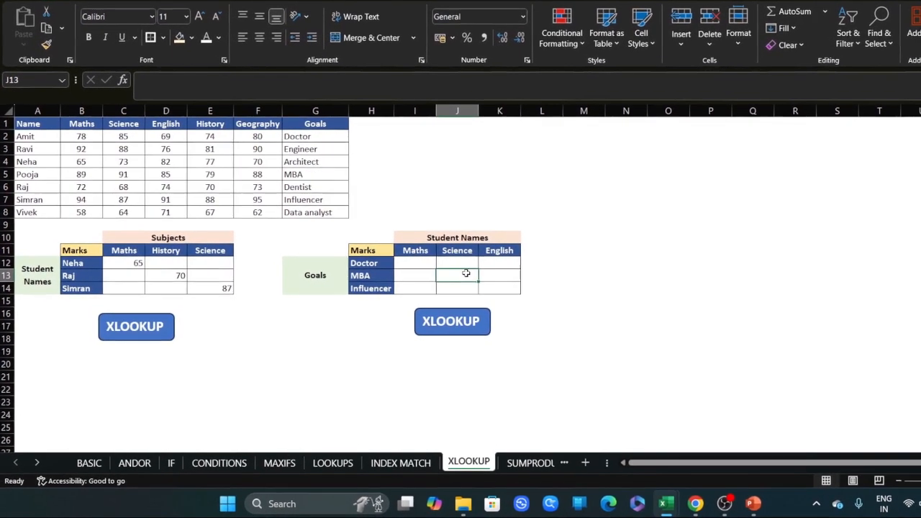
pyautogui.write('=')
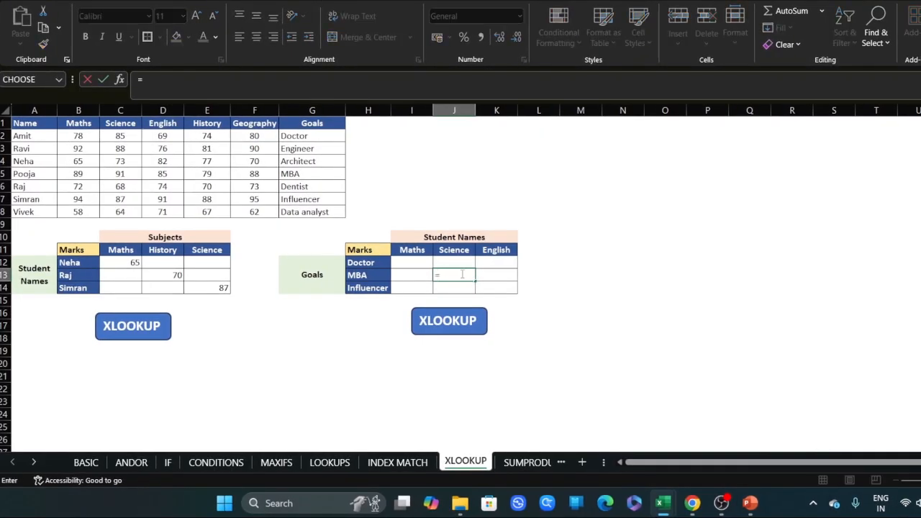
pyautogui.write('xl')
pyautogui.press('Tab')
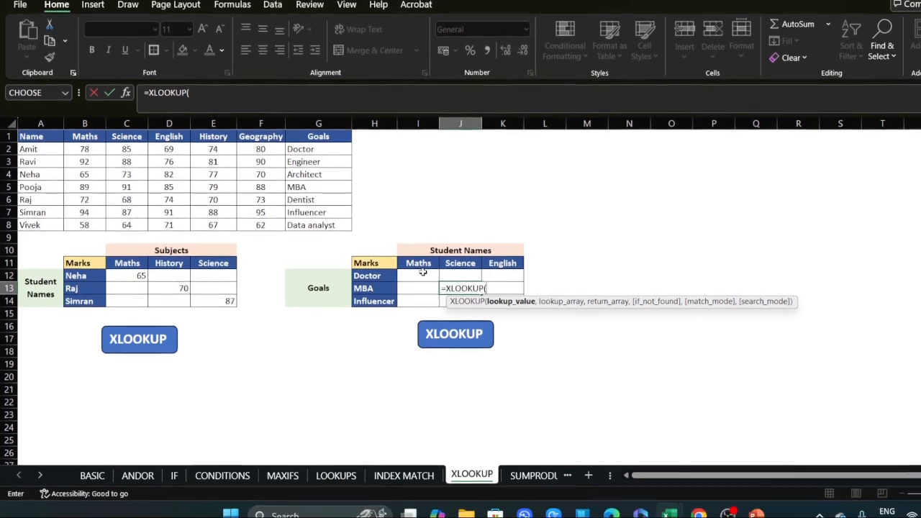
pyautogui.click(375, 288)
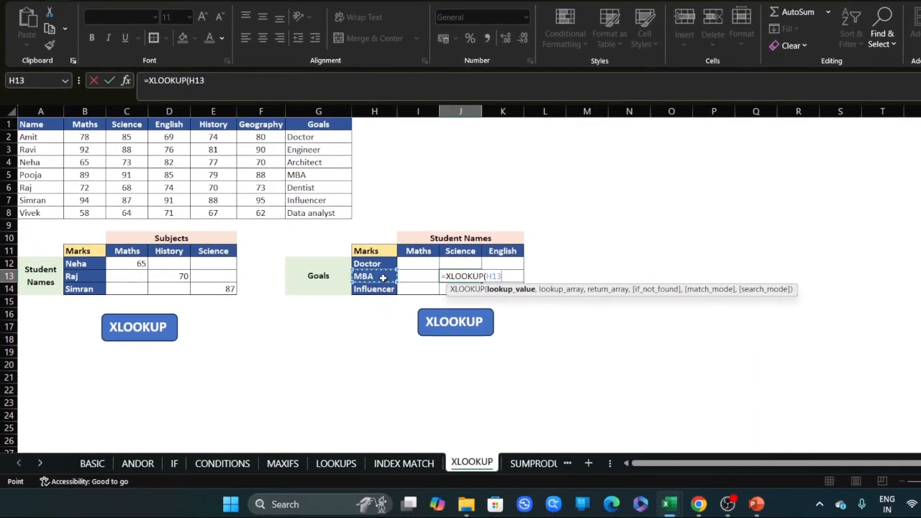
pyautogui.write(',')
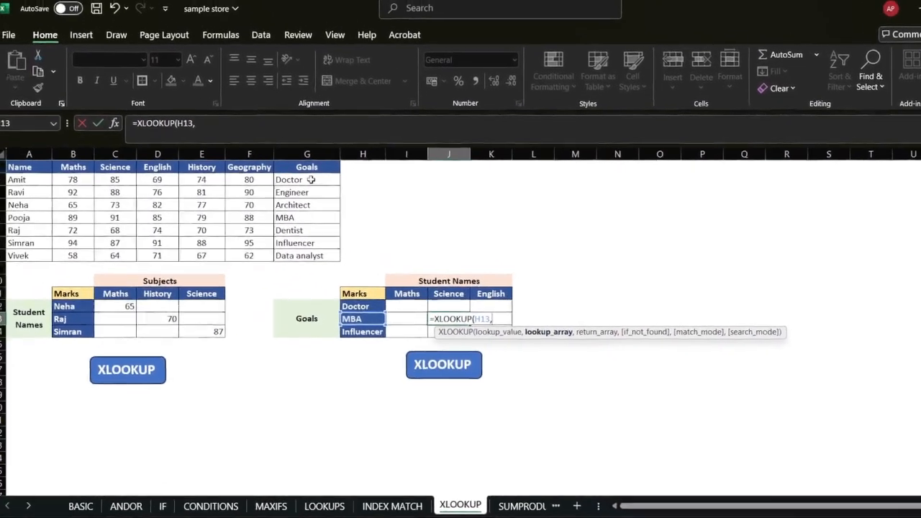
# - Complete the J13 formula with the Goals G2:G8 as the lookup array and the Science marks C2:C8 as the return array
pyautogui.moveTo(211, 136); pyautogui.dragTo(233, 149)
pyautogui.moveTo(323, 201); pyautogui.dragTo(328, 262)
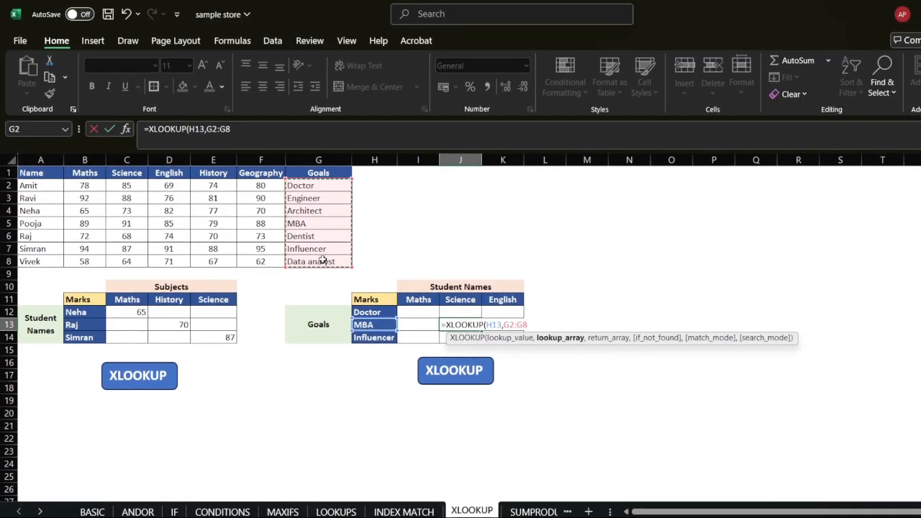
pyautogui.write(',')
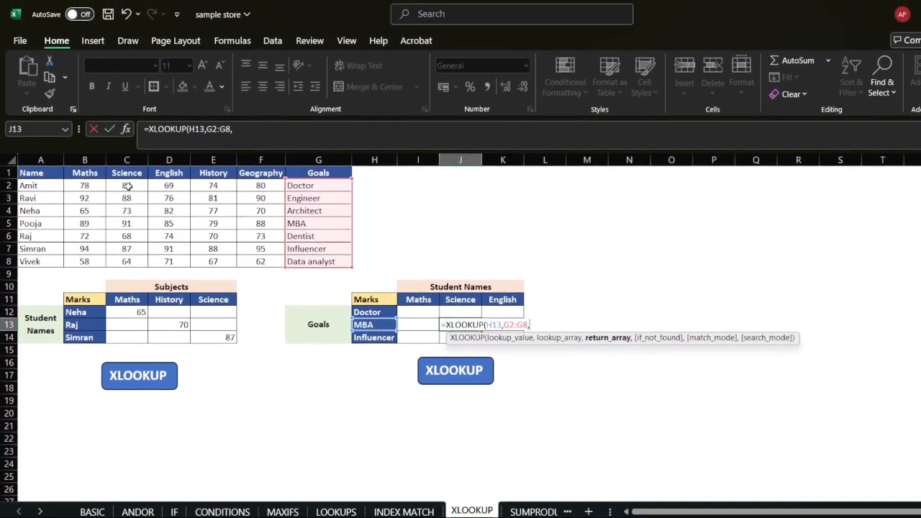
pyautogui.moveTo(126, 150); pyautogui.dragTo(132, 224)
pyautogui.moveTo(131, 261); pyautogui.dragTo(132, 260)
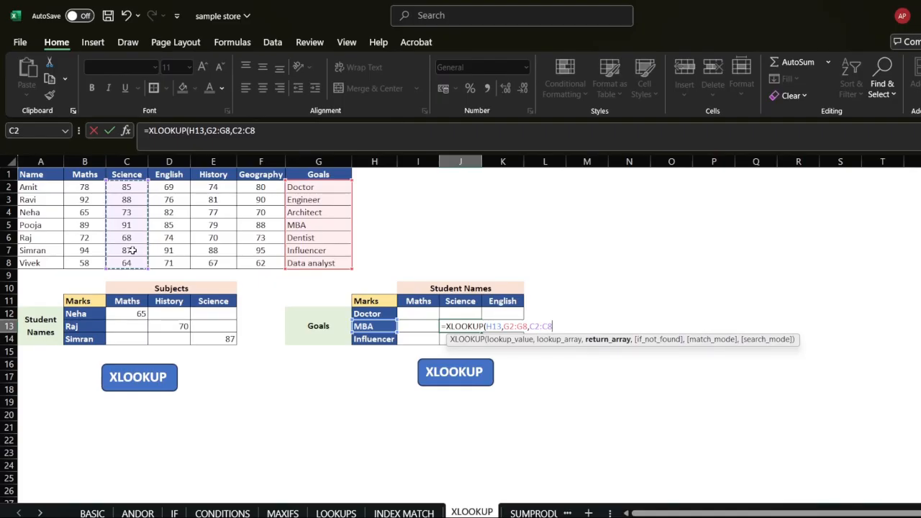
pyautogui.write(')')
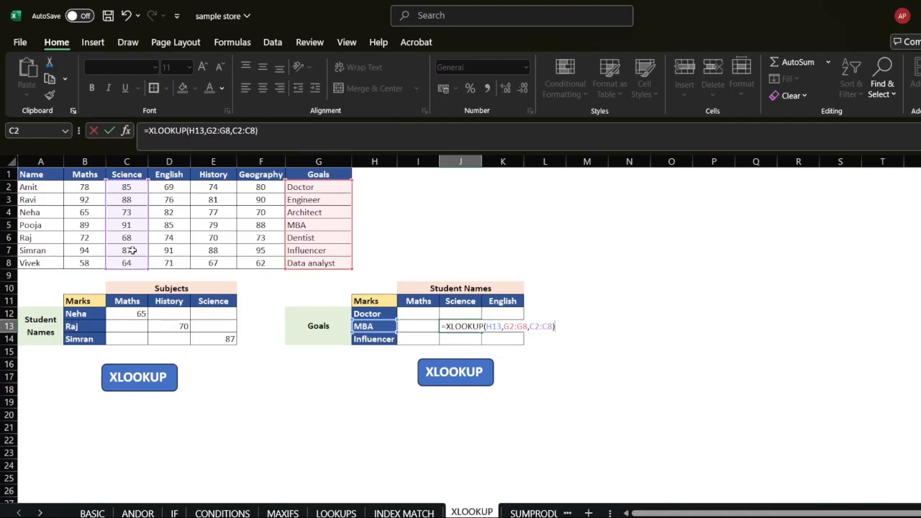
pyautogui.press('Return')
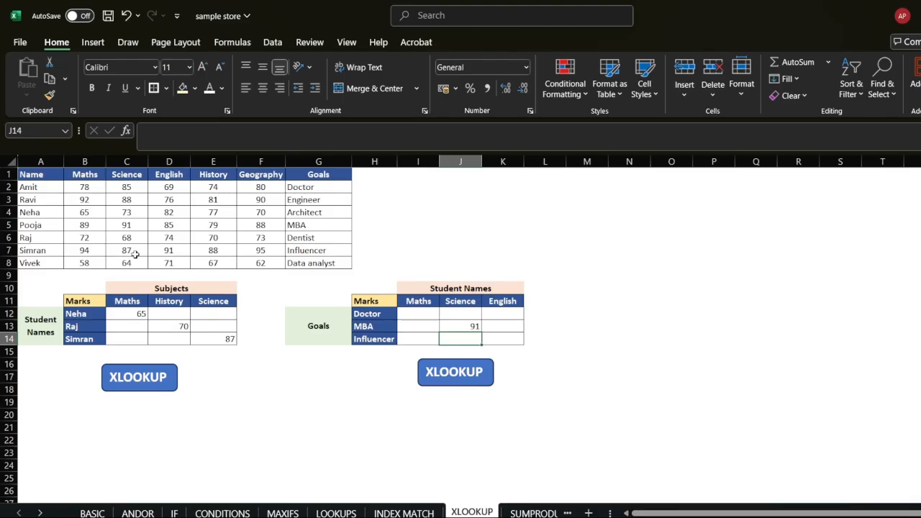
# - Check the J13 result against the MBA row and Science column of the source table
pyautogui.click(304, 225)
pyautogui.click(126, 224)
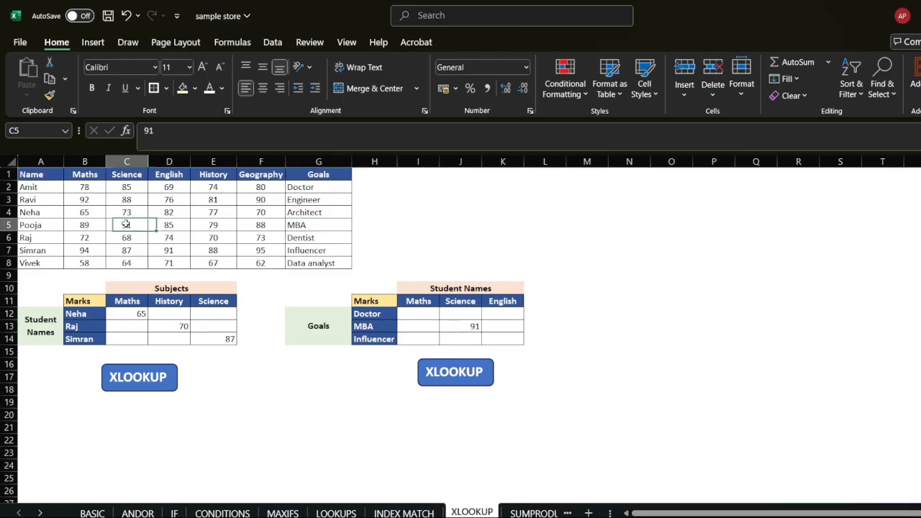
pyautogui.click(311, 224)
pyautogui.click(126, 224)
pyautogui.click(124, 175)
pyautogui.click(126, 225)
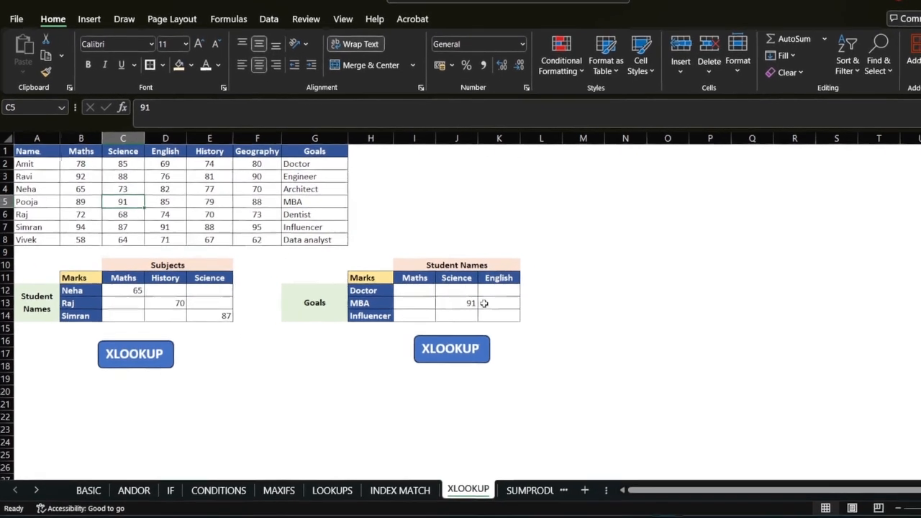
# - Start an XLOOKUP formula in K14 with the Influencer goal in H14 as the lookup value
pyautogui.click(503, 337)
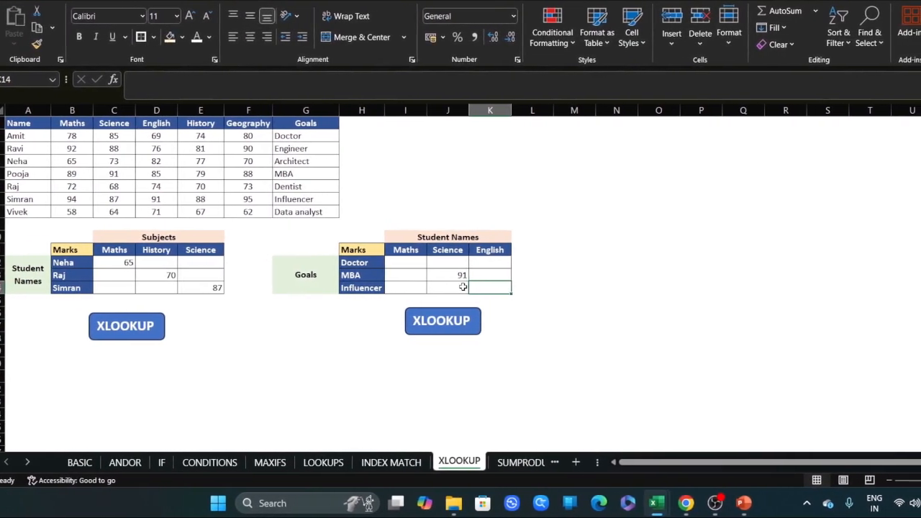
pyautogui.write('=')
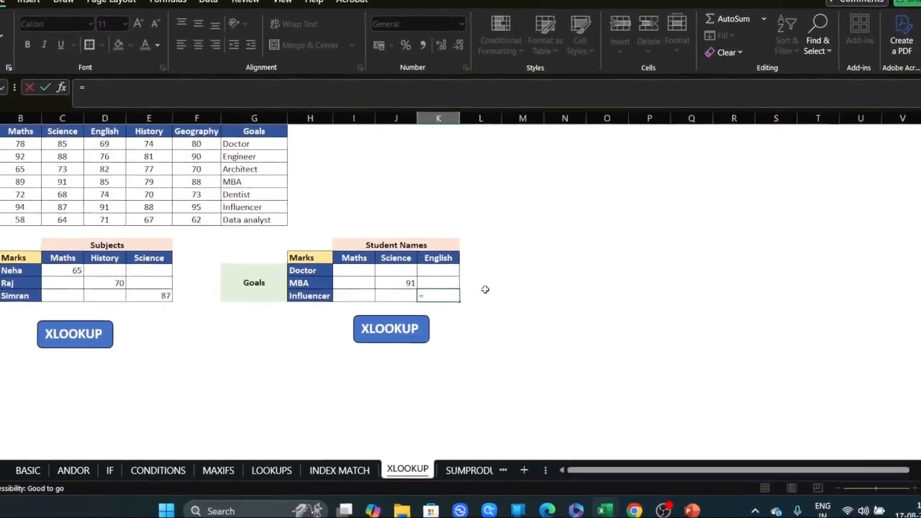
pyautogui.write('XLOOKUP(')
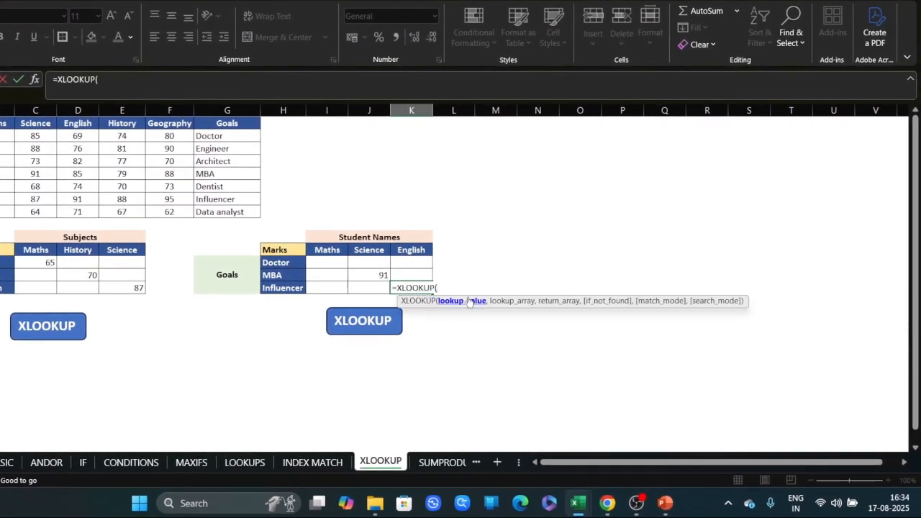
pyautogui.click(283, 288)
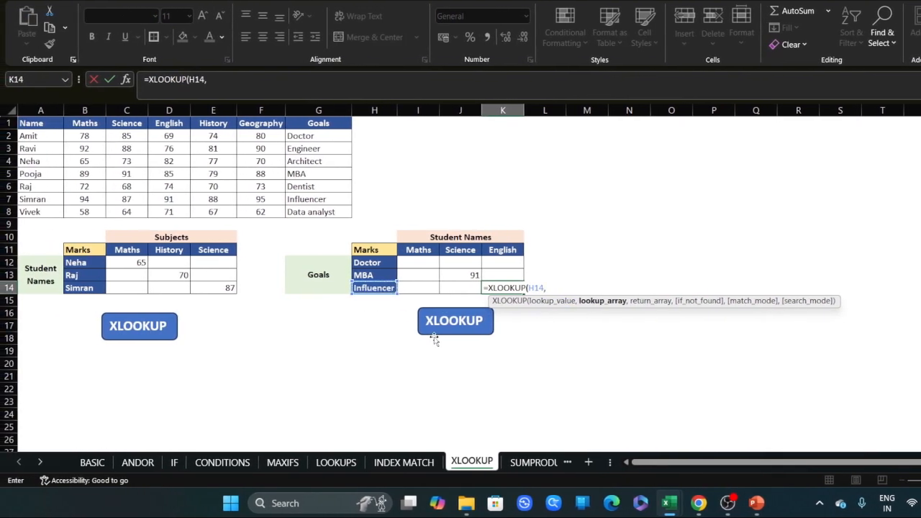
pyautogui.write(',')
# - Complete the K14 formula with the Goals G2:G8 as the lookup array and the English marks D2:D8 as the return array
pyautogui.moveTo(323, 134); pyautogui.dragTo(324, 164)
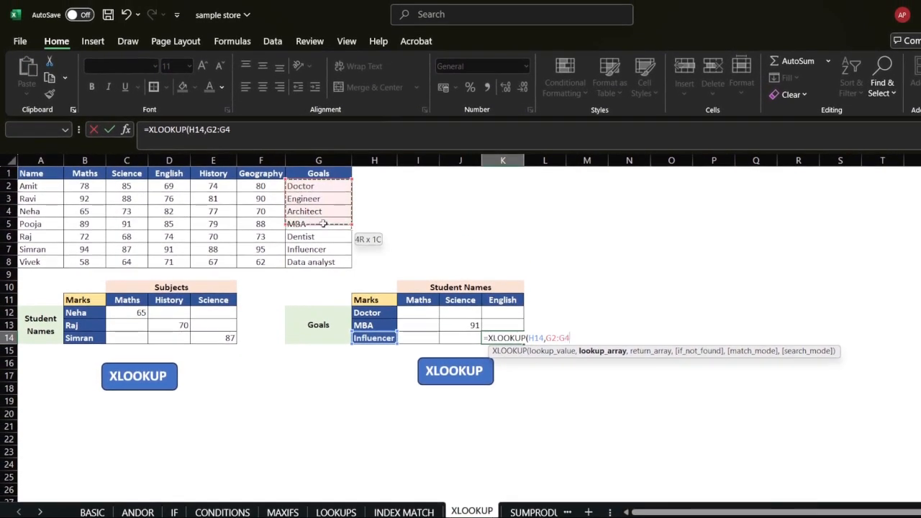
pyautogui.moveTo(323, 214); pyautogui.dragTo(321, 263)
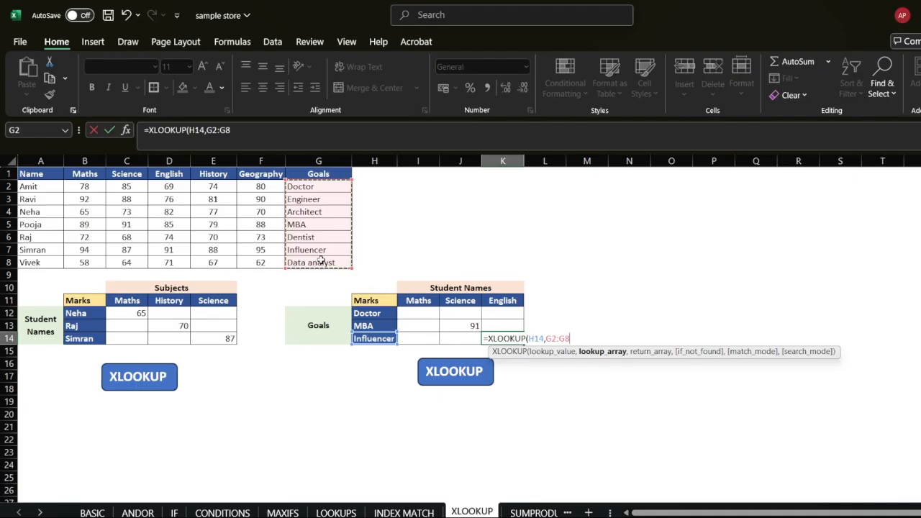
pyautogui.write(',')
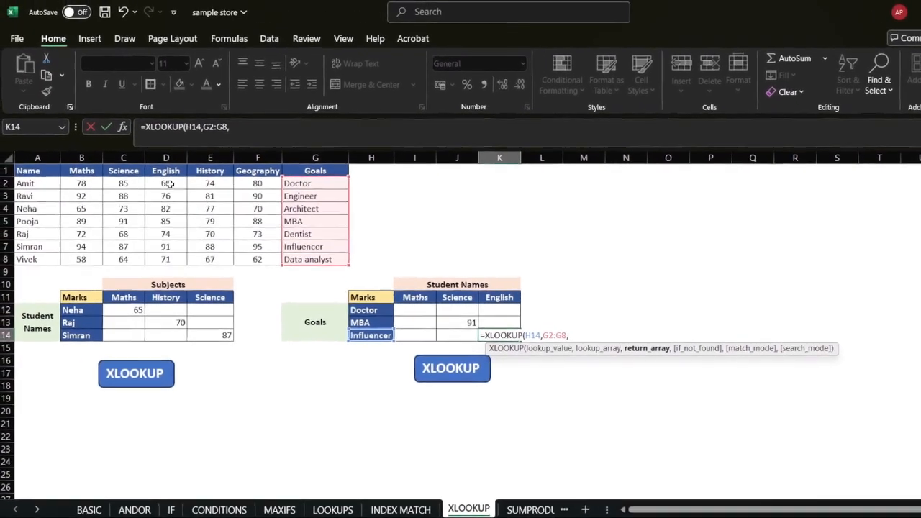
pyautogui.moveTo(132, 150); pyautogui.dragTo(132, 225)
pyautogui.moveTo(169, 261); pyautogui.dragTo(168, 260)
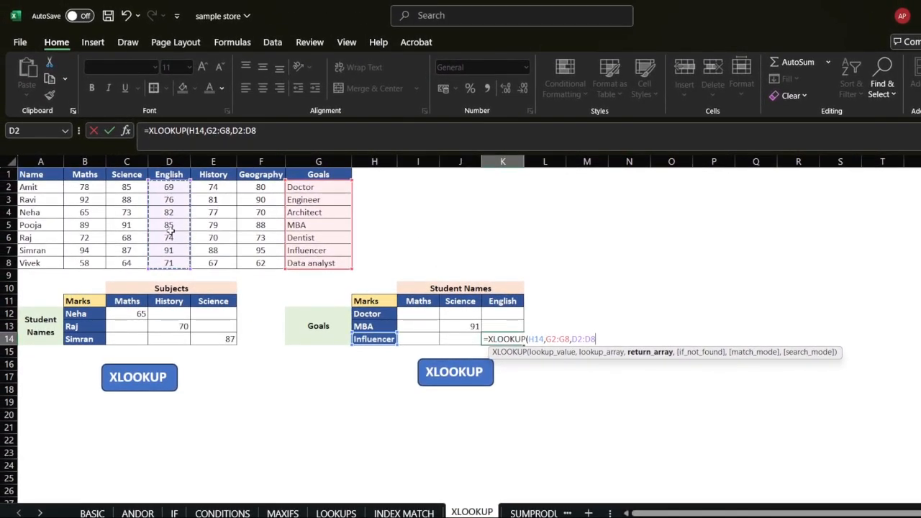
pyautogui.write(')')
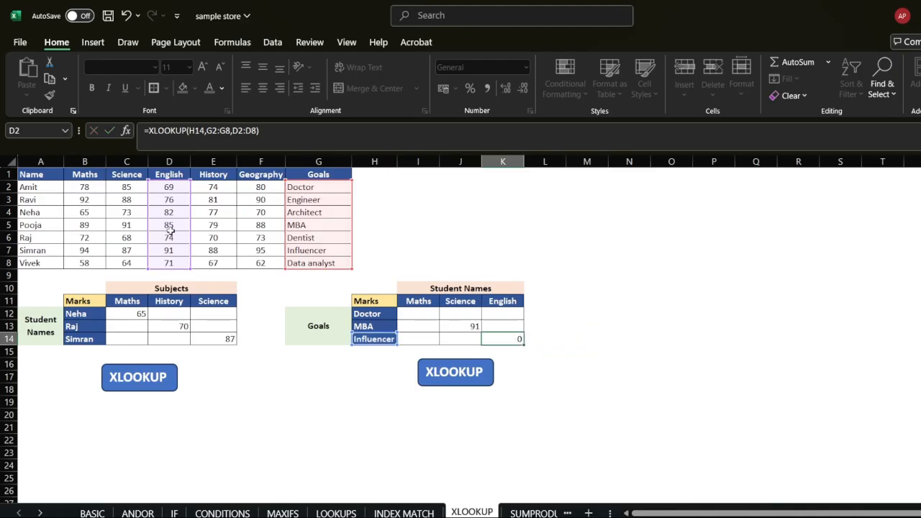
pyautogui.press('Return')
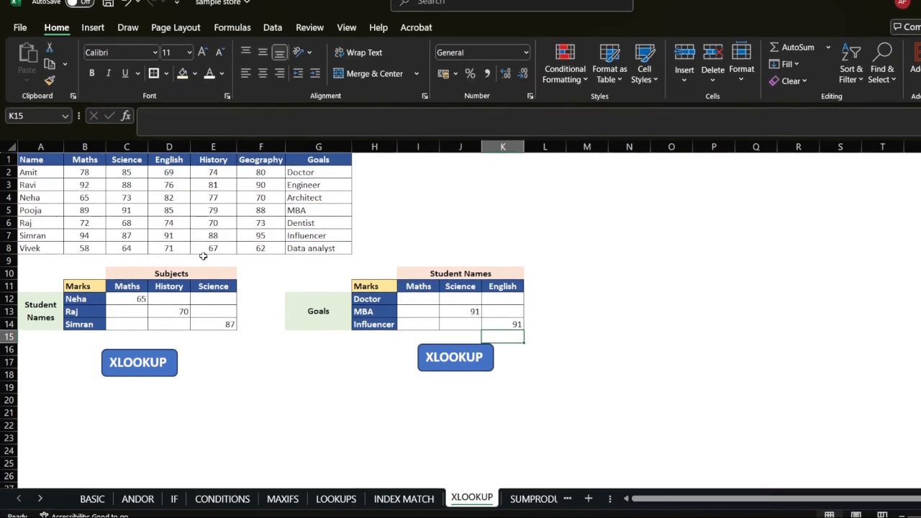
# - Check the K14 result against the Influencer row and English column of the source table
pyautogui.click(307, 251)
pyautogui.moveTo(168, 249)
pyautogui.mouseDown()
pyautogui.moveTo(169, 186)
pyautogui.moveTo(168, 253)
pyautogui.mouseUp()
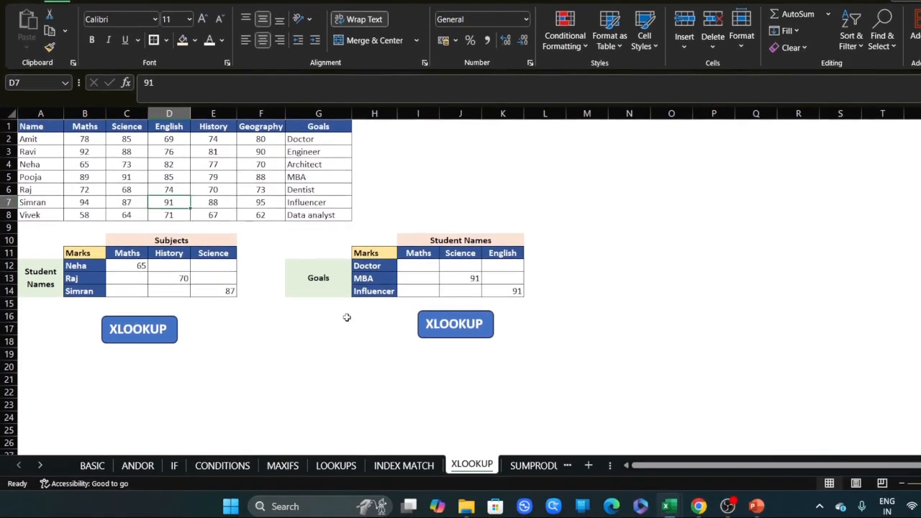
pyautogui.hscroll(2, 405, 364)
pyautogui.hscroll(-2, 406, 363)
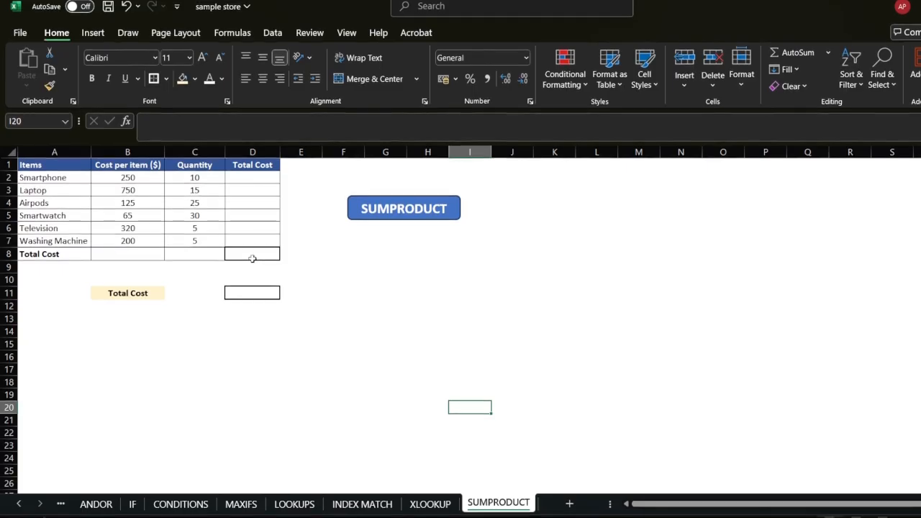
# - On the SUMPRODUCT sheet, calculate each item's total cost with =B2*C2 in D2, filled down through D7
pyautogui.click(253, 184)
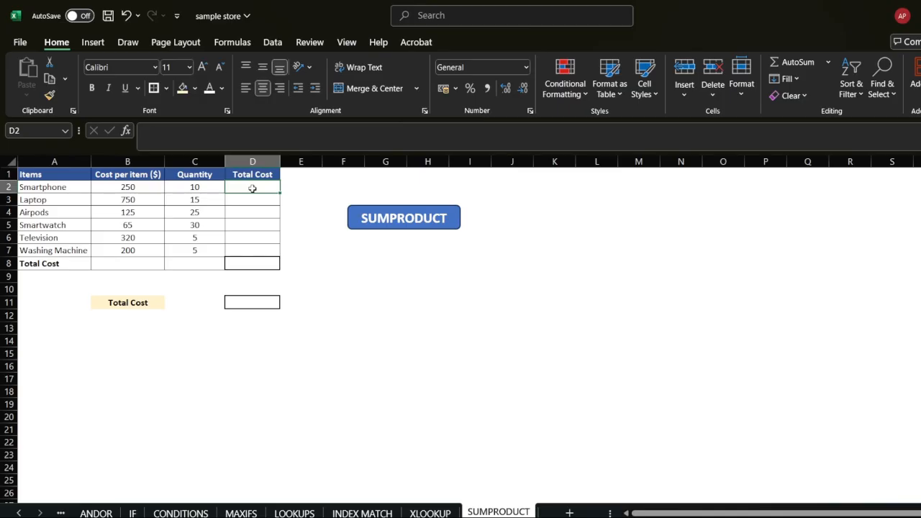
pyautogui.write('=')
pyautogui.press('Left')
pyautogui.press('Left')
pyautogui.press('Left')
pyautogui.press('Right')
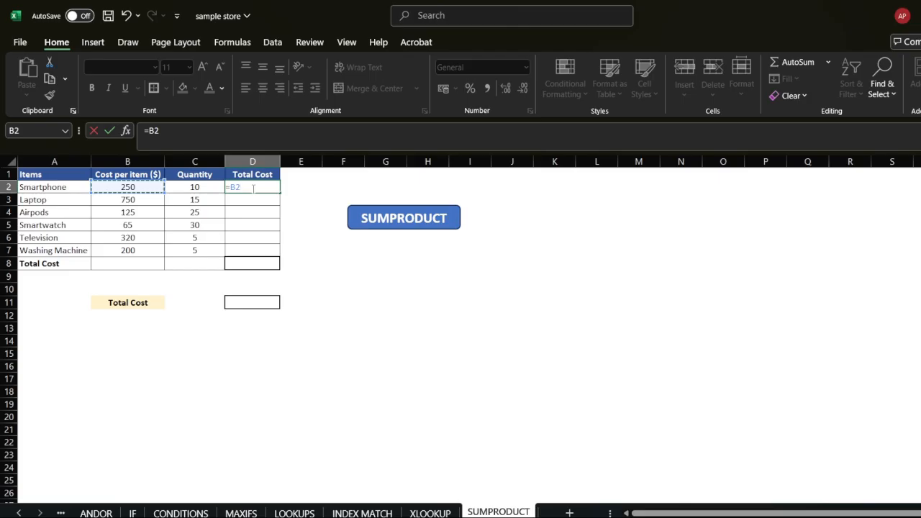
pyautogui.write('*')
pyautogui.click(185, 186)
pyautogui.press('Return')
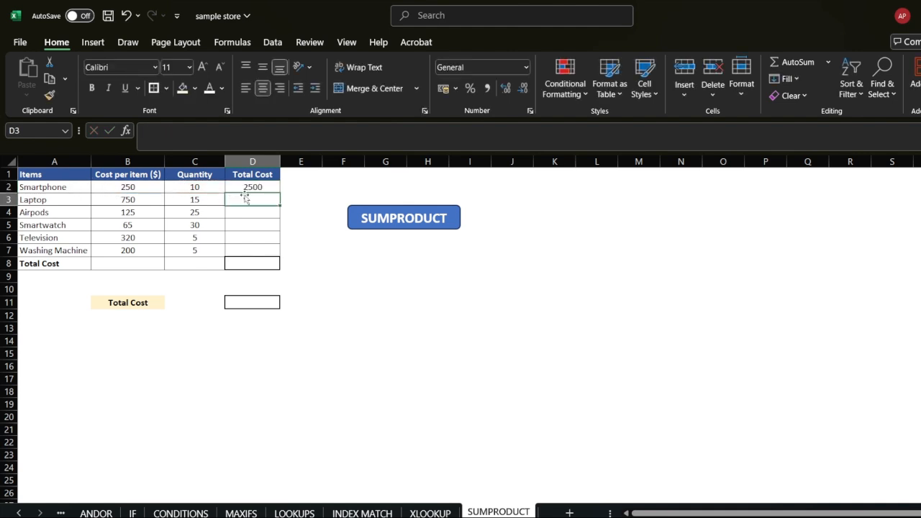
pyautogui.click(265, 185)
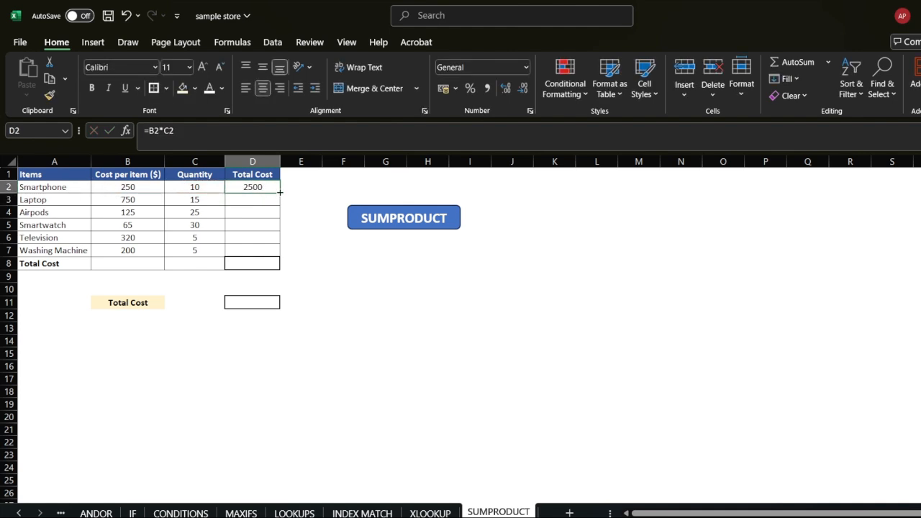
pyautogui.moveTo(280, 192); pyautogui.dragTo(280, 253)
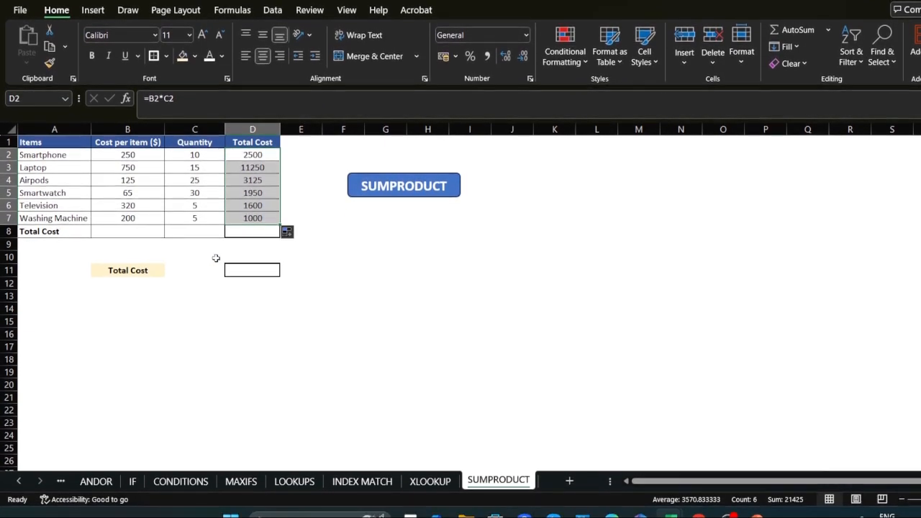
# - Add up the item costs D2:D7 with a SUM formula in the Total Cost cell D8
pyautogui.click(244, 234)
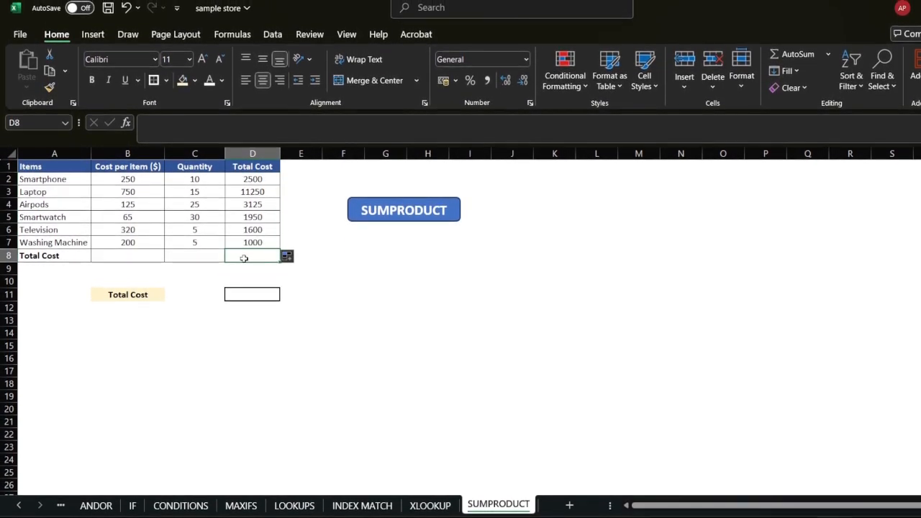
pyautogui.write('=sum(')
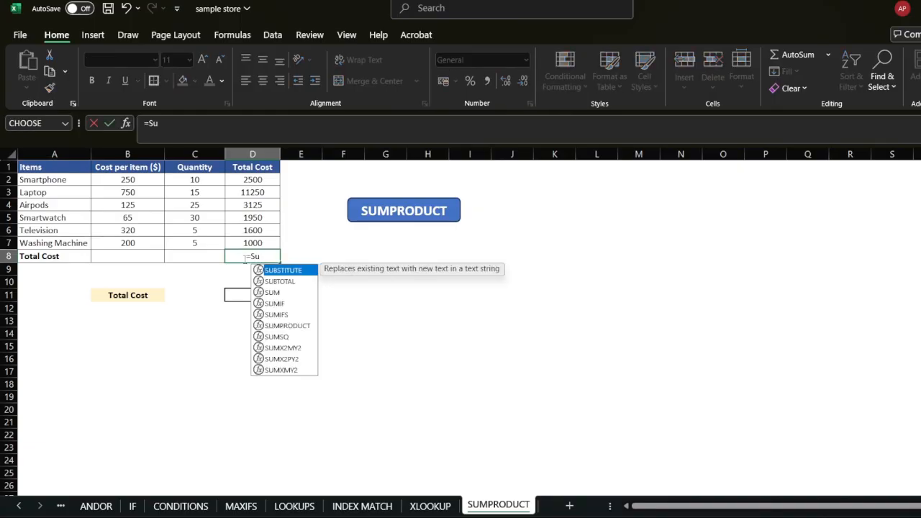
pyautogui.moveTo(252, 179); pyautogui.dragTo(257, 243)
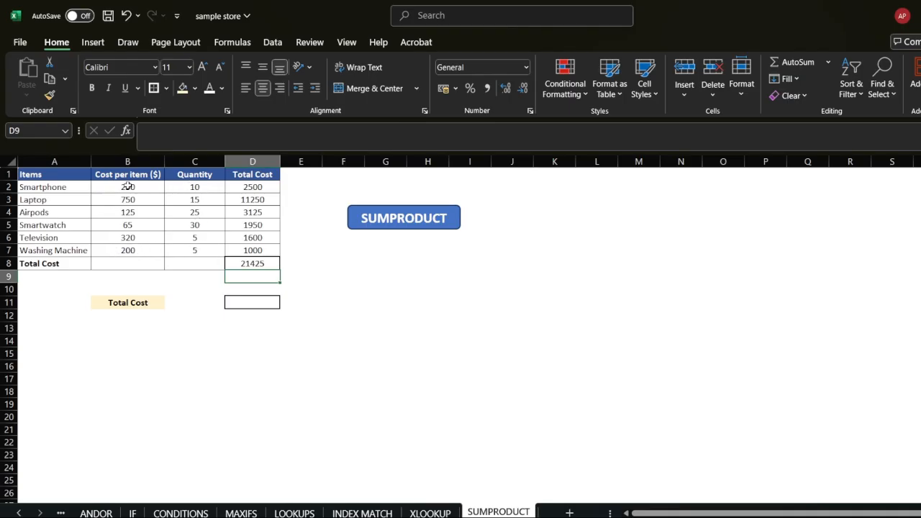
# - Start a SUMPRODUCT formula in D11 with the Cost per item range B2:B7 as the first array
pyautogui.click(248, 305)
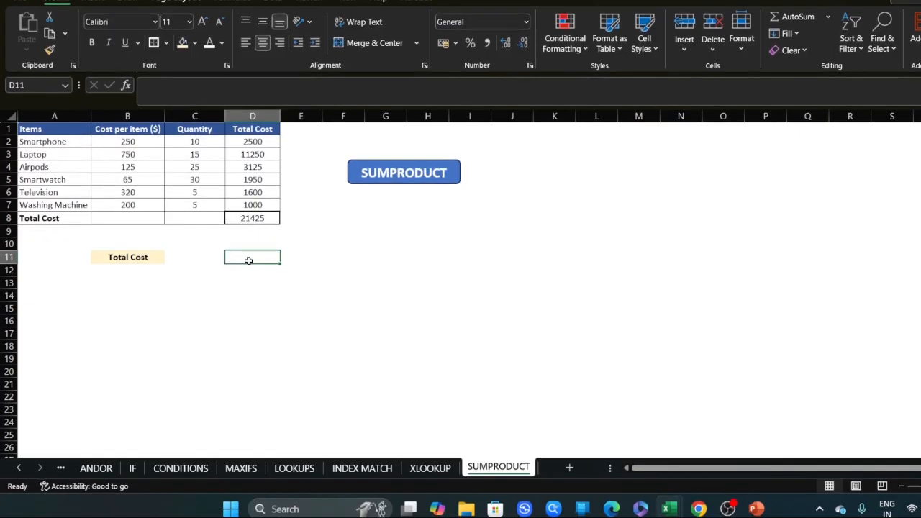
pyautogui.write('=')
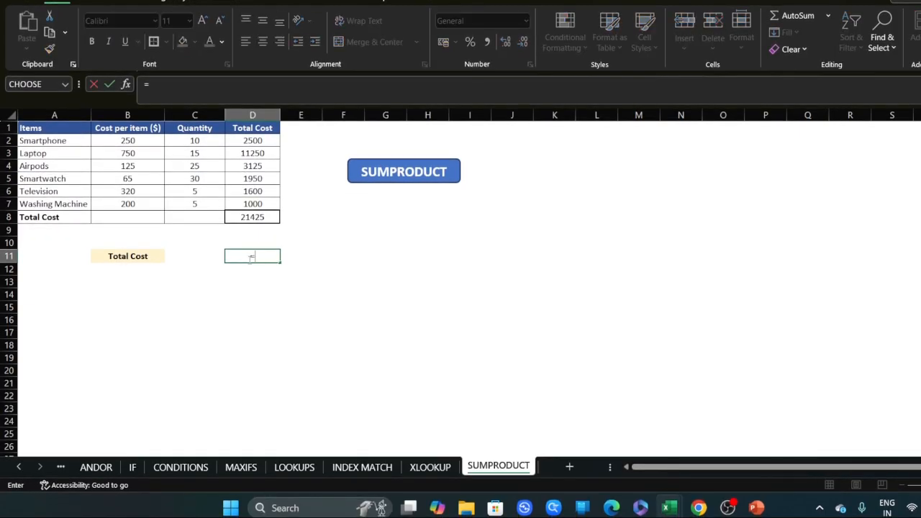
pyautogui.write('Sumpro')
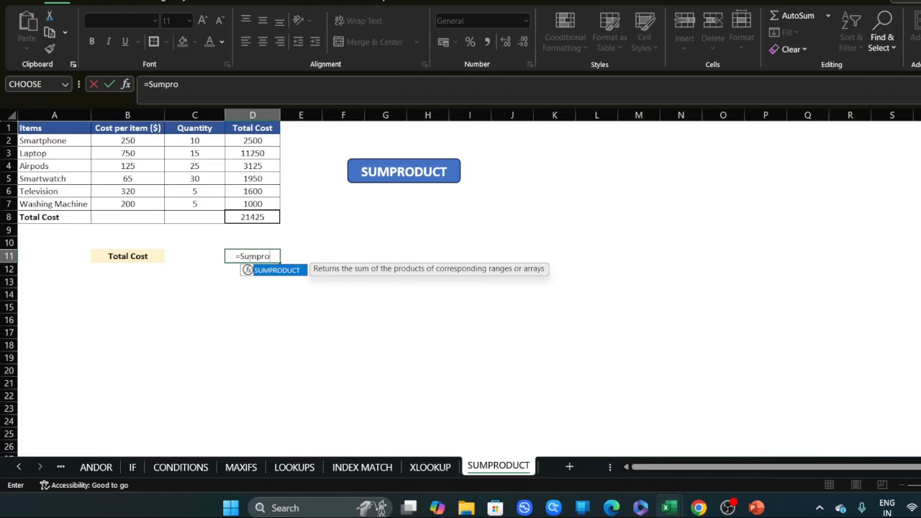
pyautogui.press('Tab')
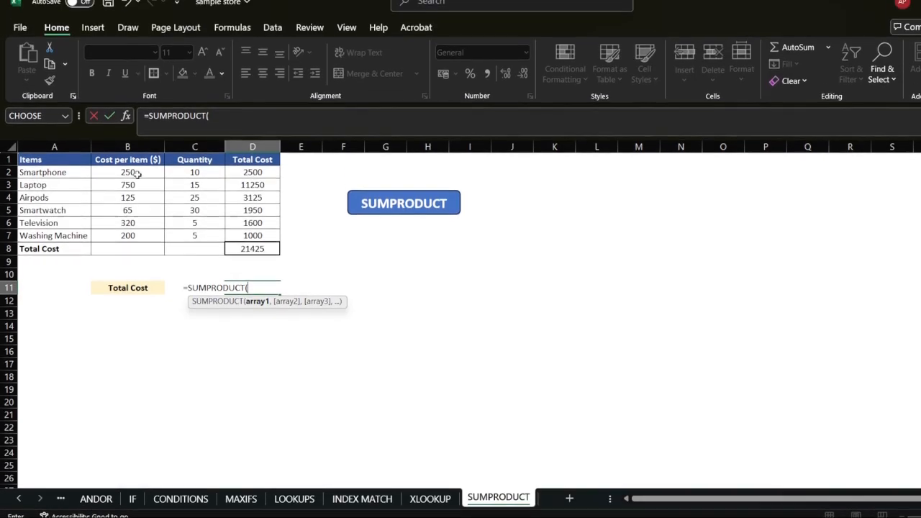
pyautogui.moveTo(127, 135); pyautogui.dragTo(130, 155)
pyautogui.moveTo(131, 205); pyautogui.dragTo(131, 249)
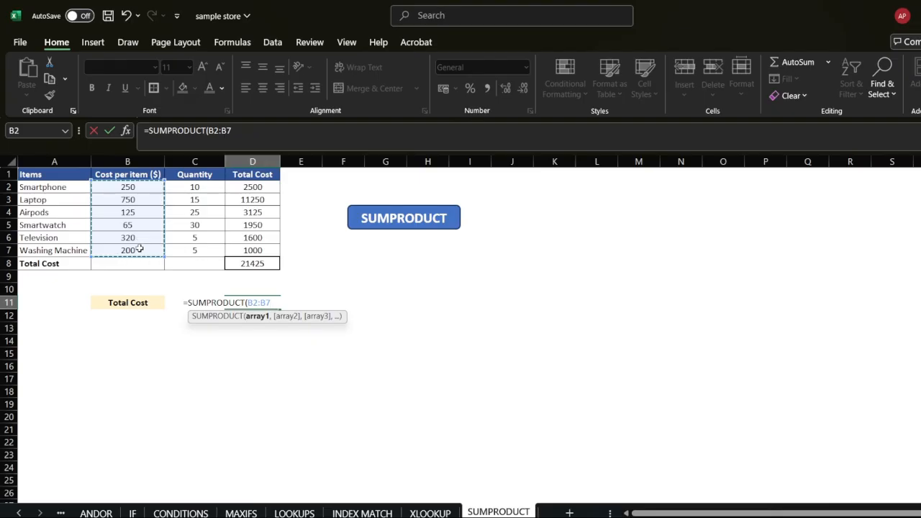
pyautogui.write(',')
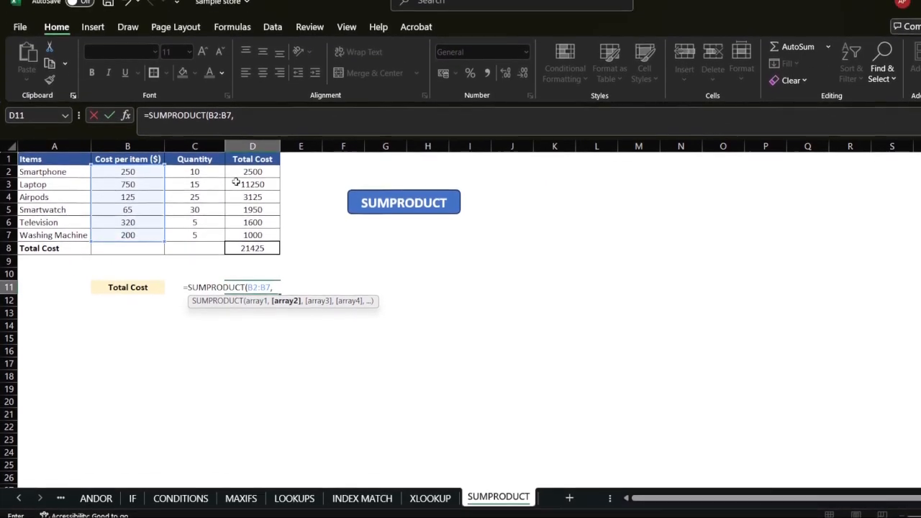
# - Complete the D11 formula with the Quantity range C2:C7 as the second array and review the finished formula
pyautogui.click(195, 172)
pyautogui.moveTo(197, 195); pyautogui.dragTo(195, 248)
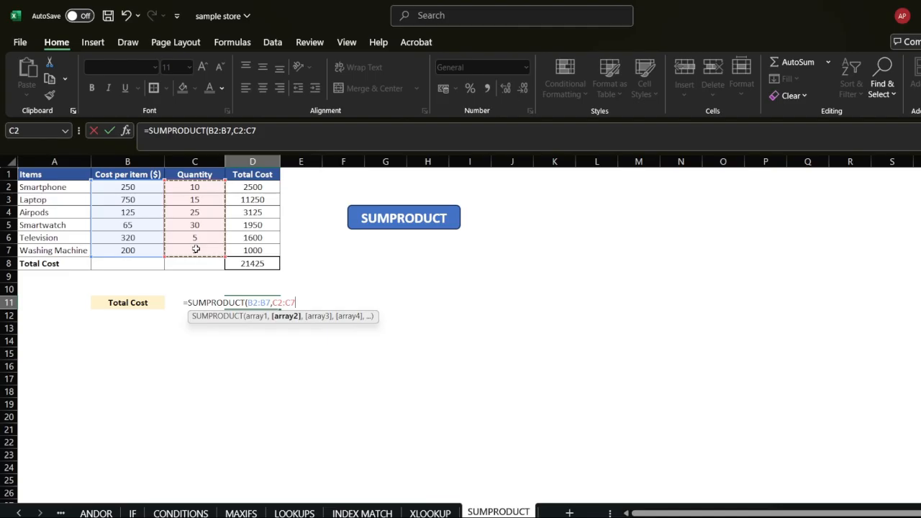
pyautogui.write(')')
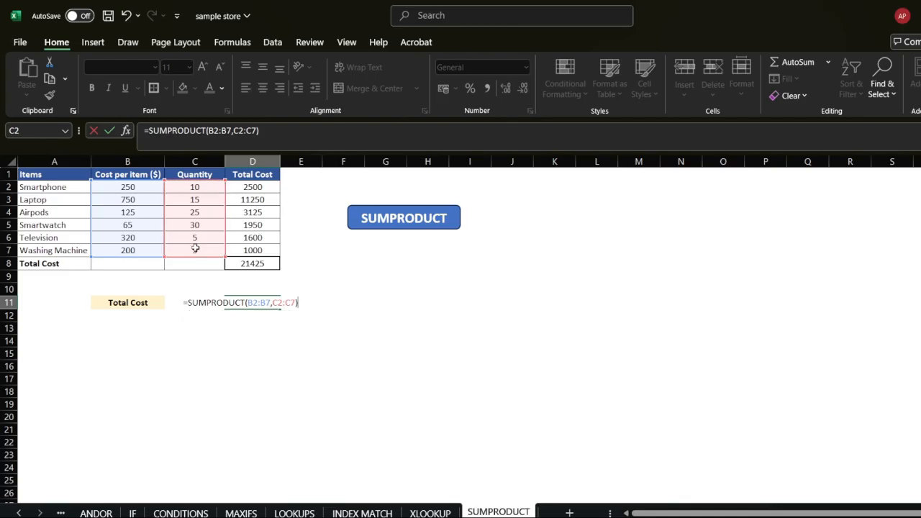
pyautogui.press('Return')
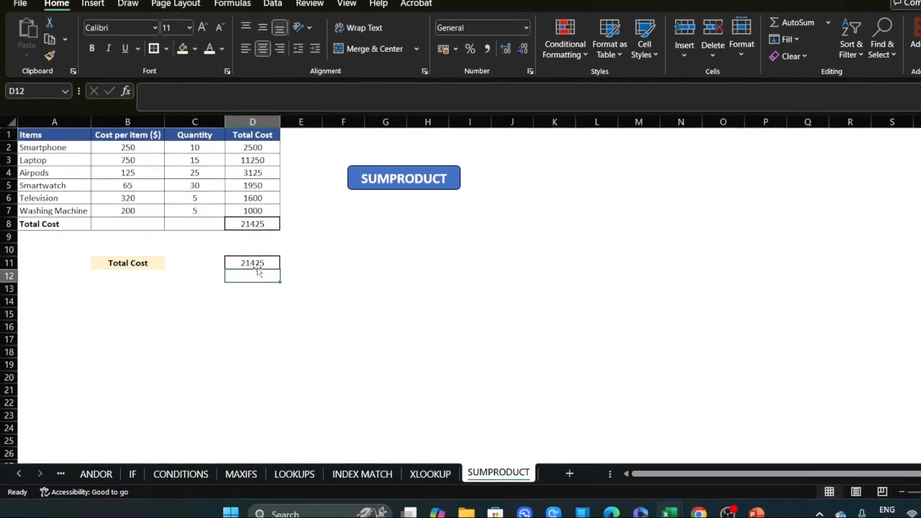
pyautogui.click(257, 263)
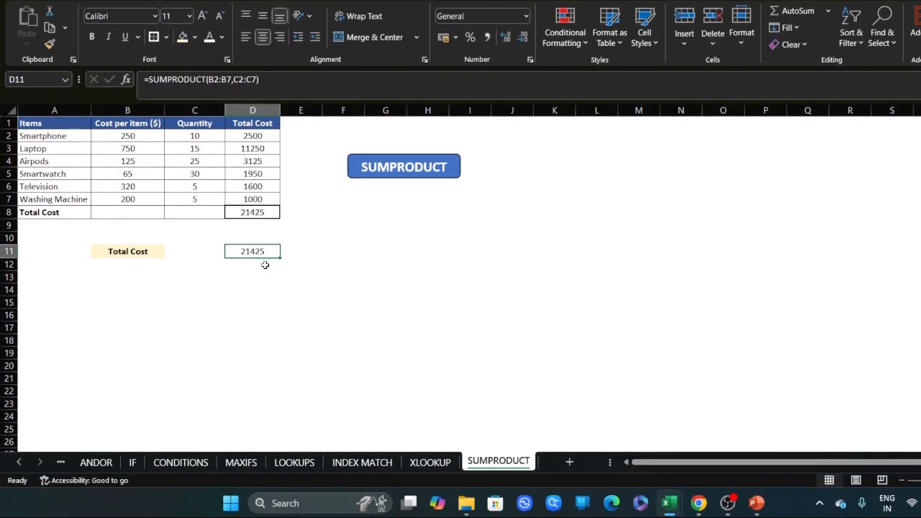